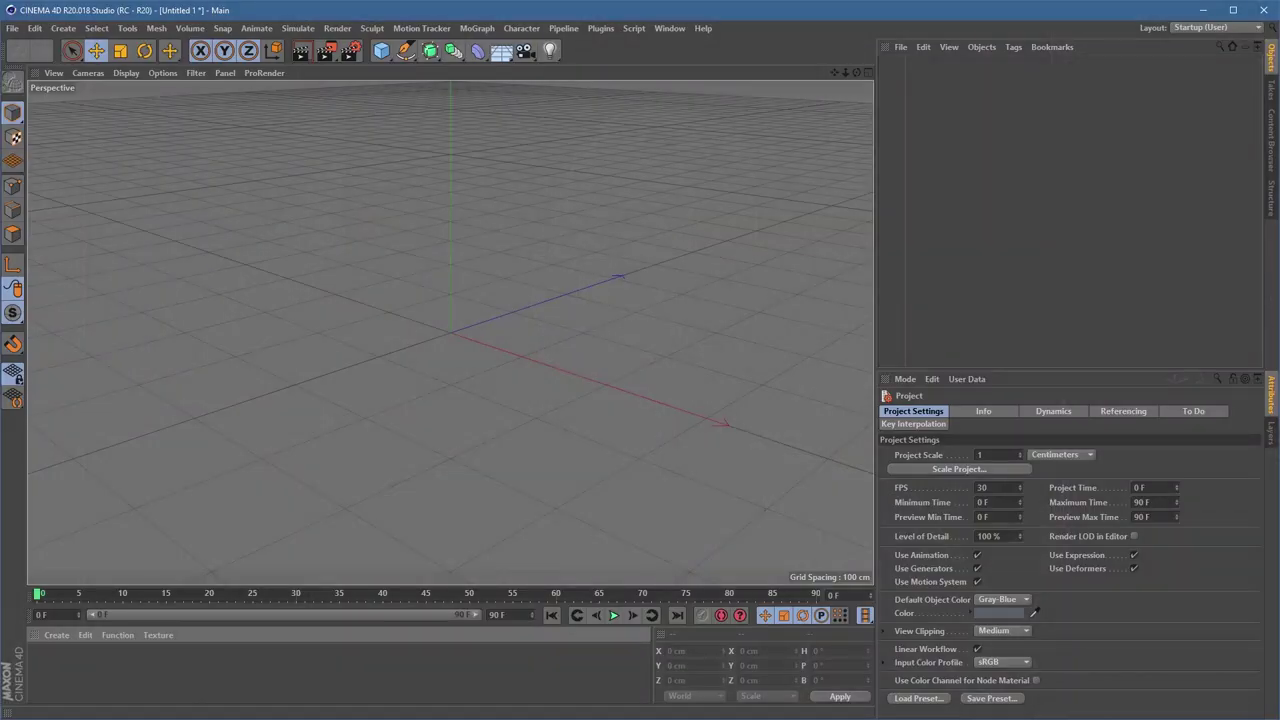
- Create a new node material and open it in the Node Editor
left_click(80, 634)
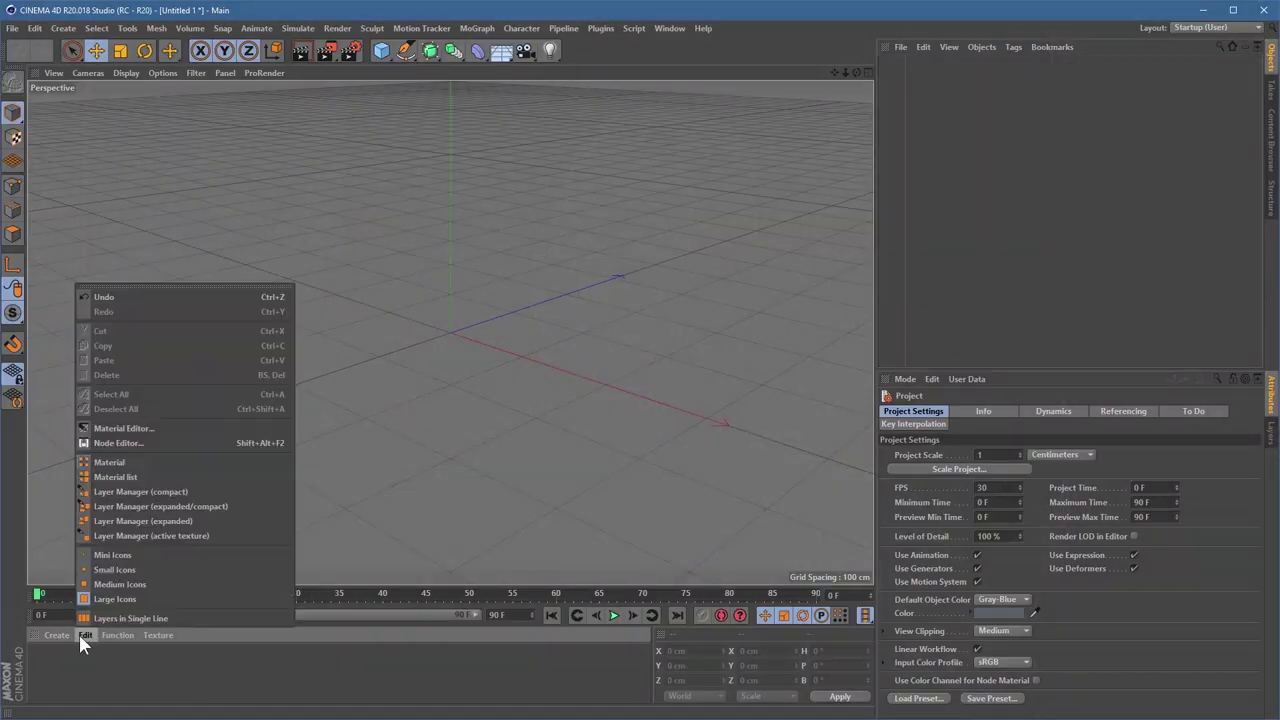
left_click(53, 632)
left_click(53, 633)
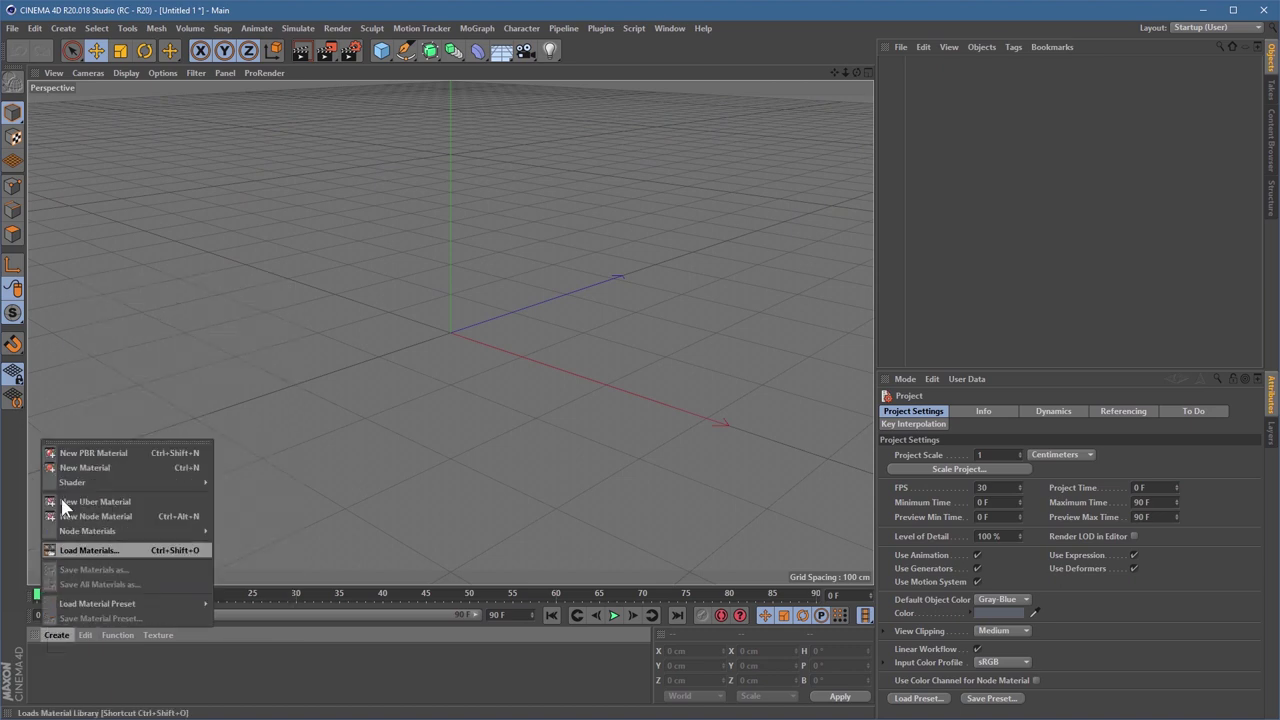
mouse_move(118, 484)
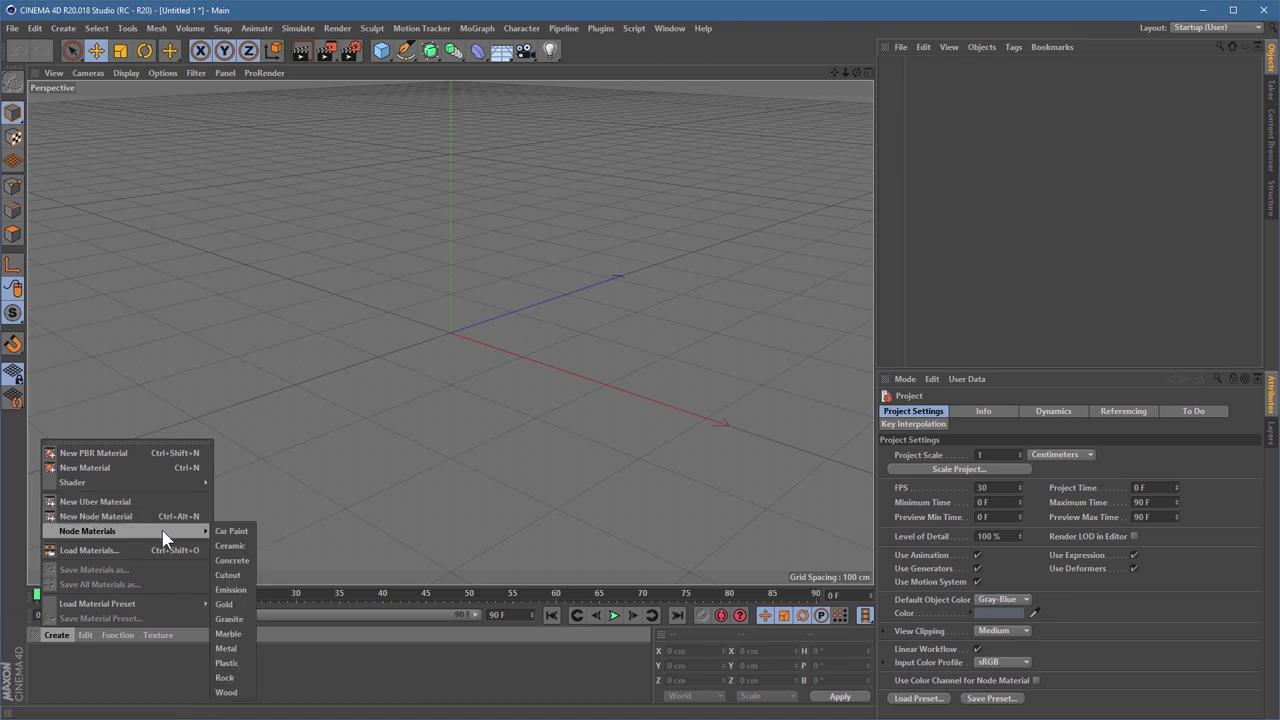
left_click(147, 518)
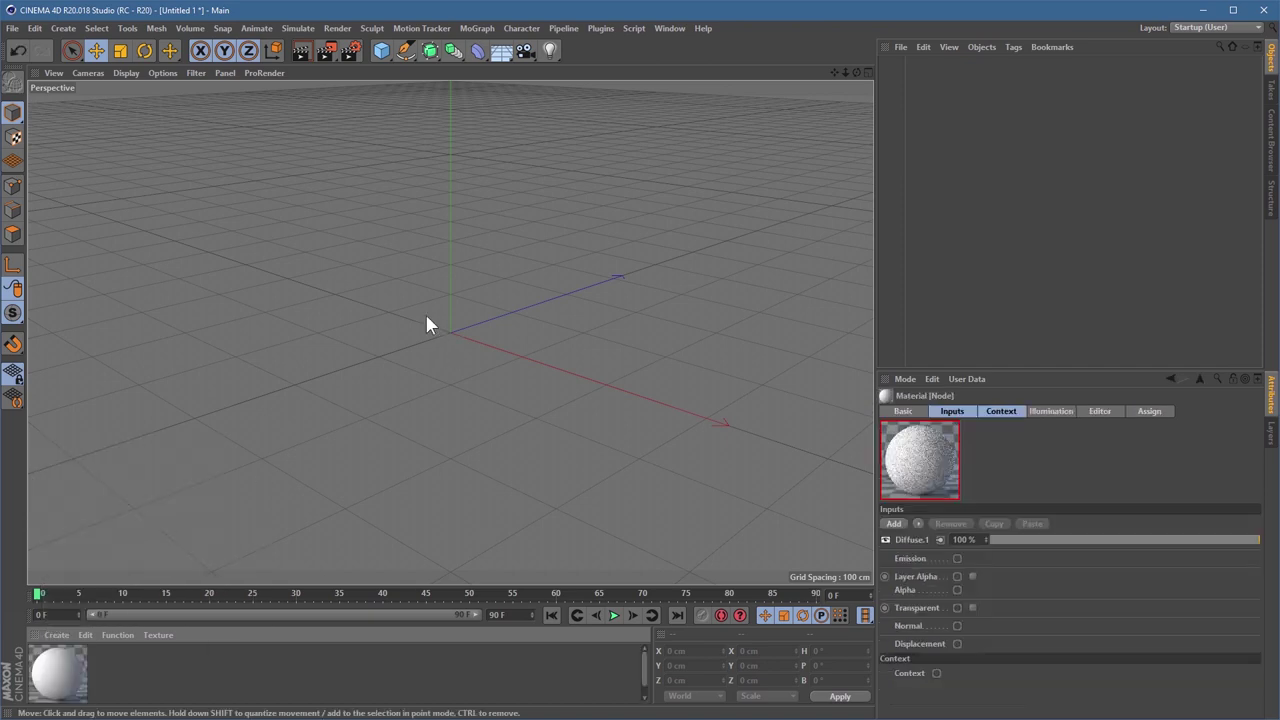
double_click(58, 680)
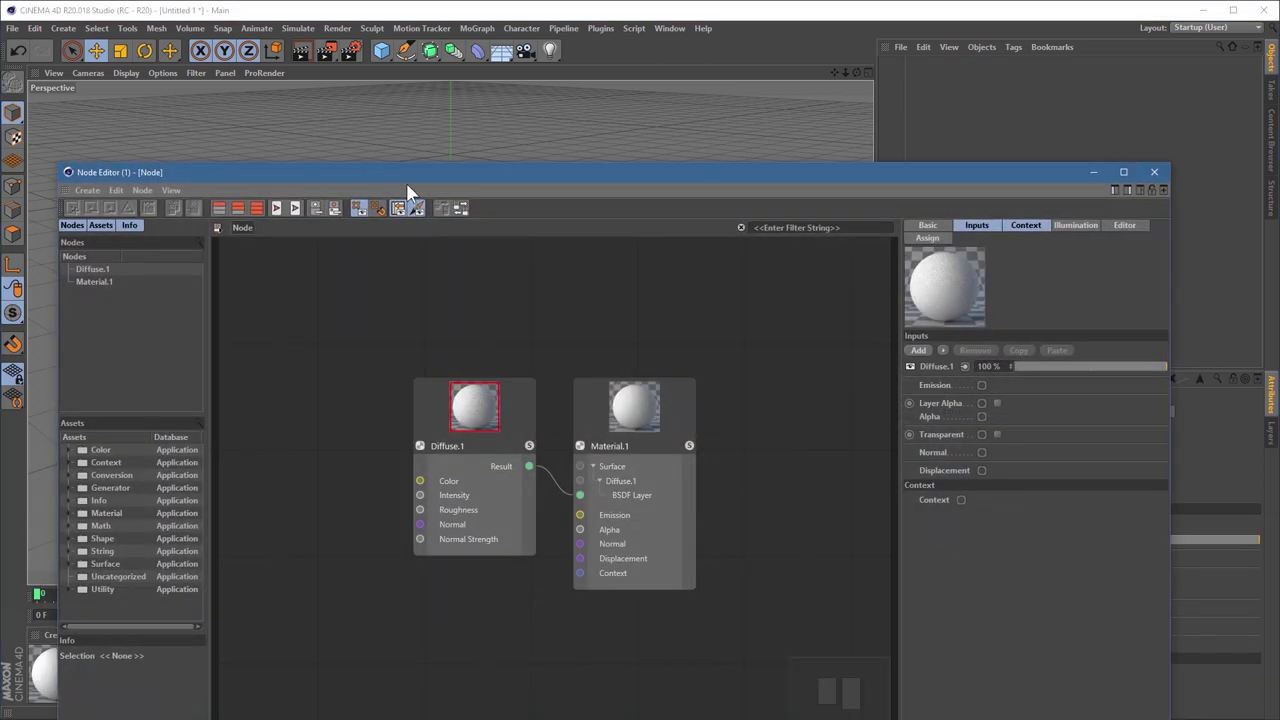
- Spread the Diffuse.1 and Material.1 nodes apart, then add a standard material
left_click_drag(406, 180, 411, 78)
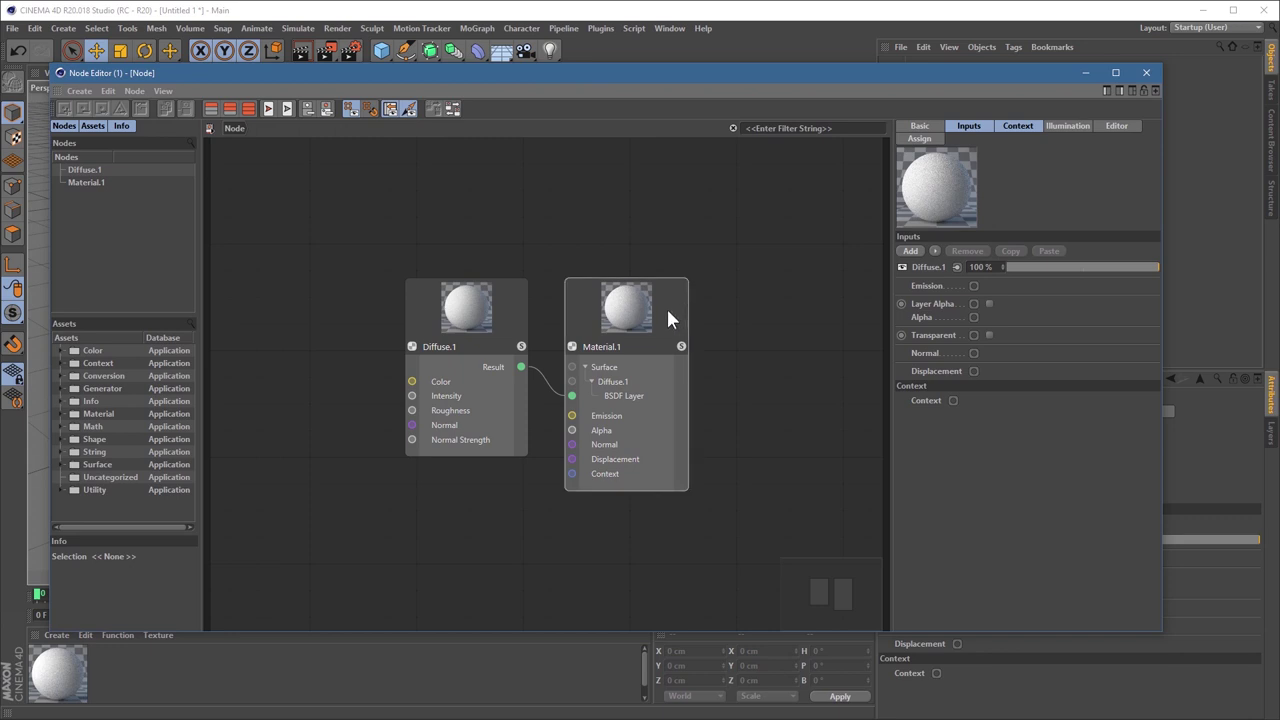
left_click_drag(666, 306, 759, 204)
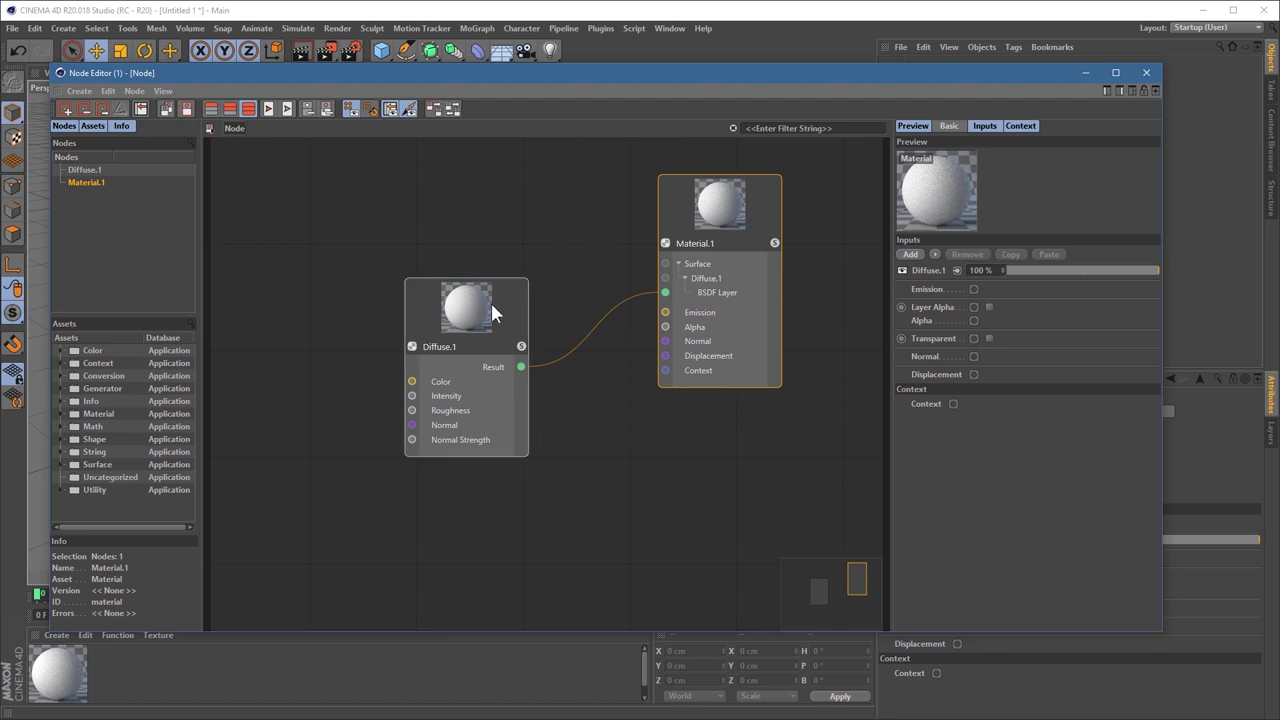
left_click_drag(492, 305, 387, 240)
left_click_drag(757, 209, 684, 336)
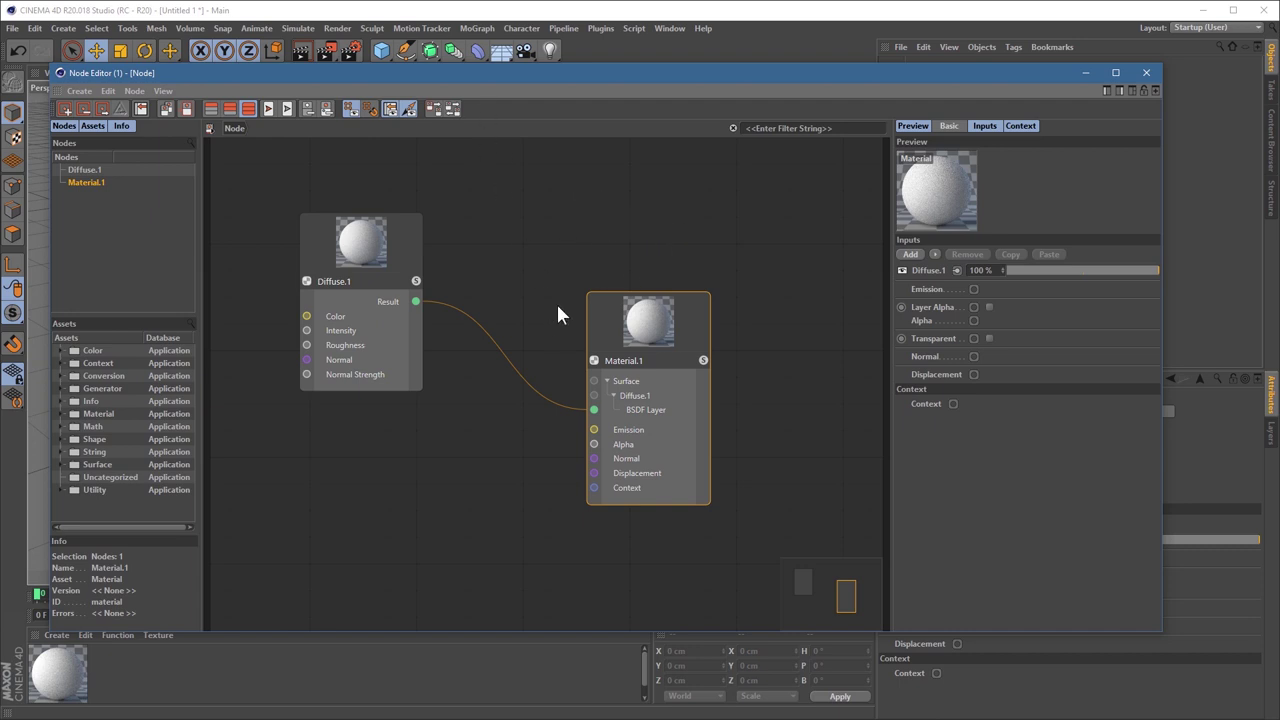
double_click(128, 673)
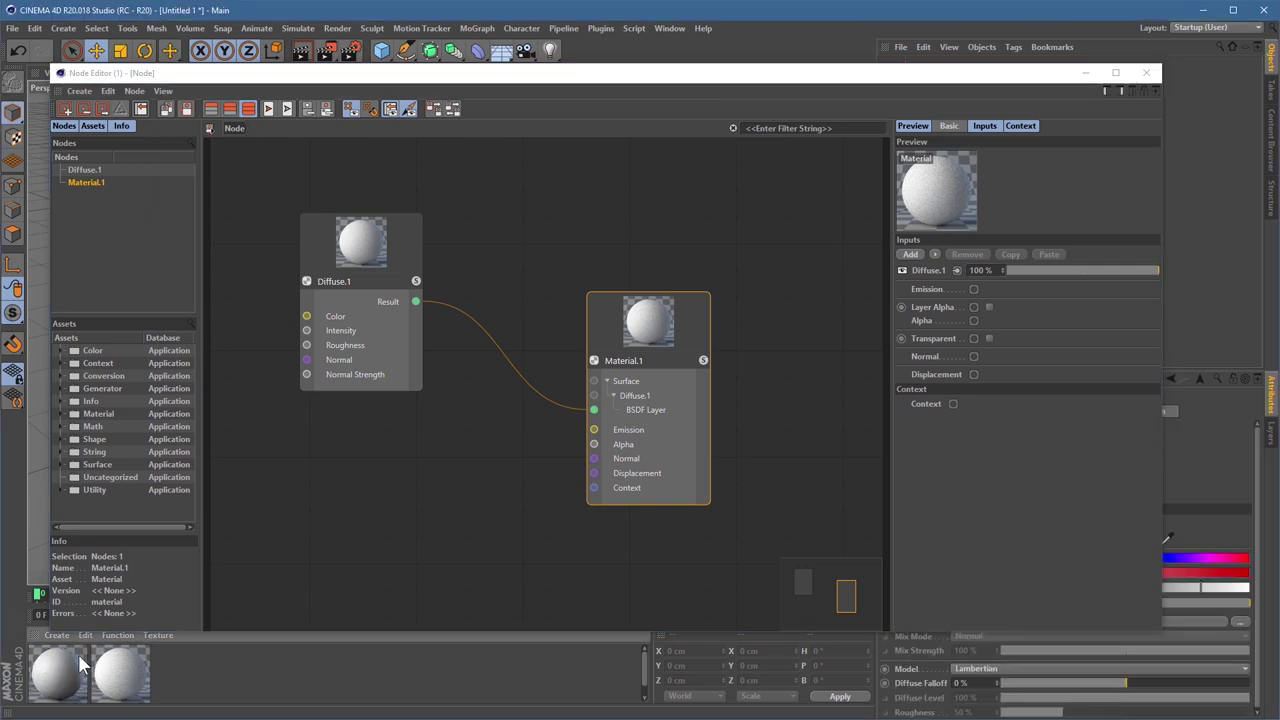
- Open the new standard material, review its Reflectance, Fog, Environment and Glow channels, then close it
double_click(83, 665)
left_click_drag(300, 80, 366, 137)
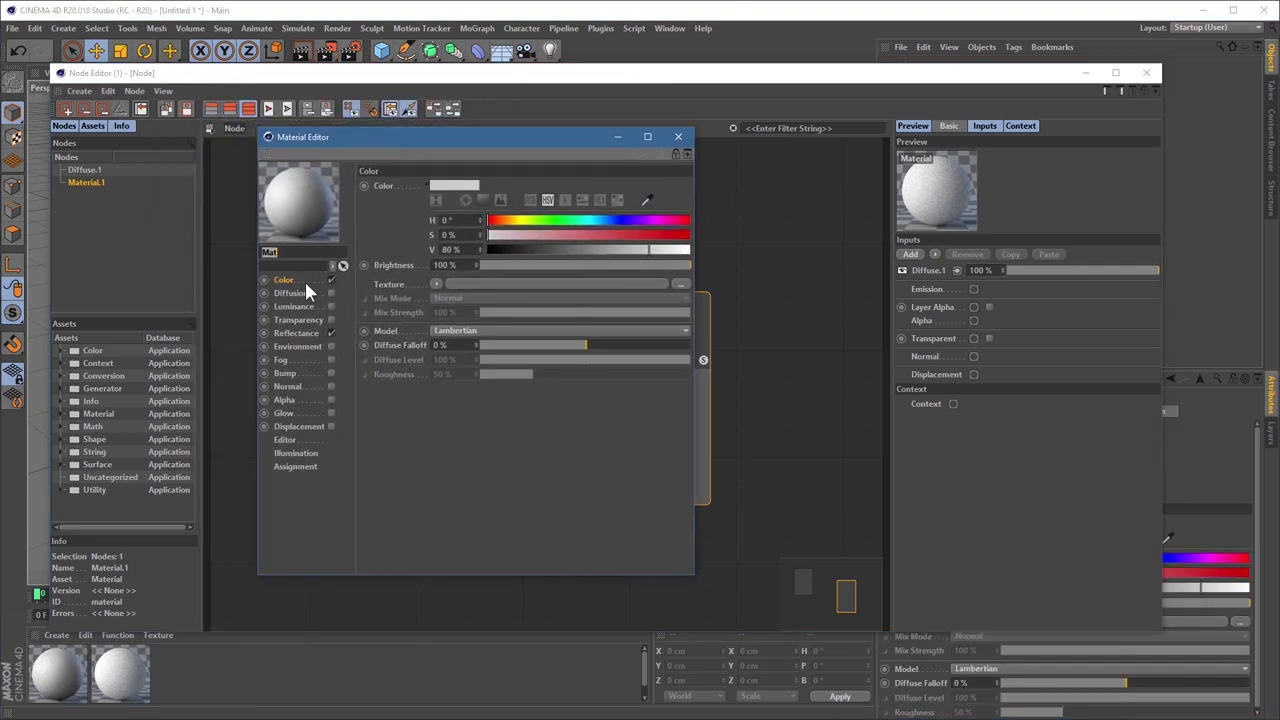
left_click(301, 336)
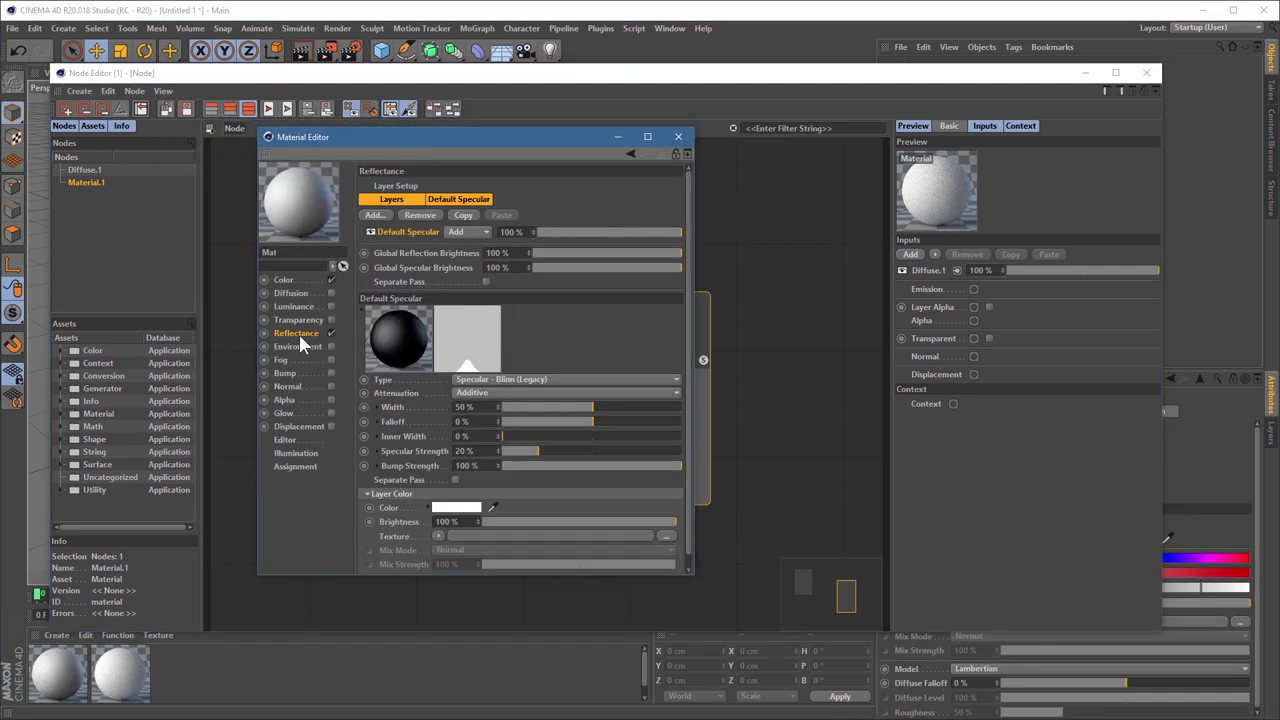
left_click(305, 358)
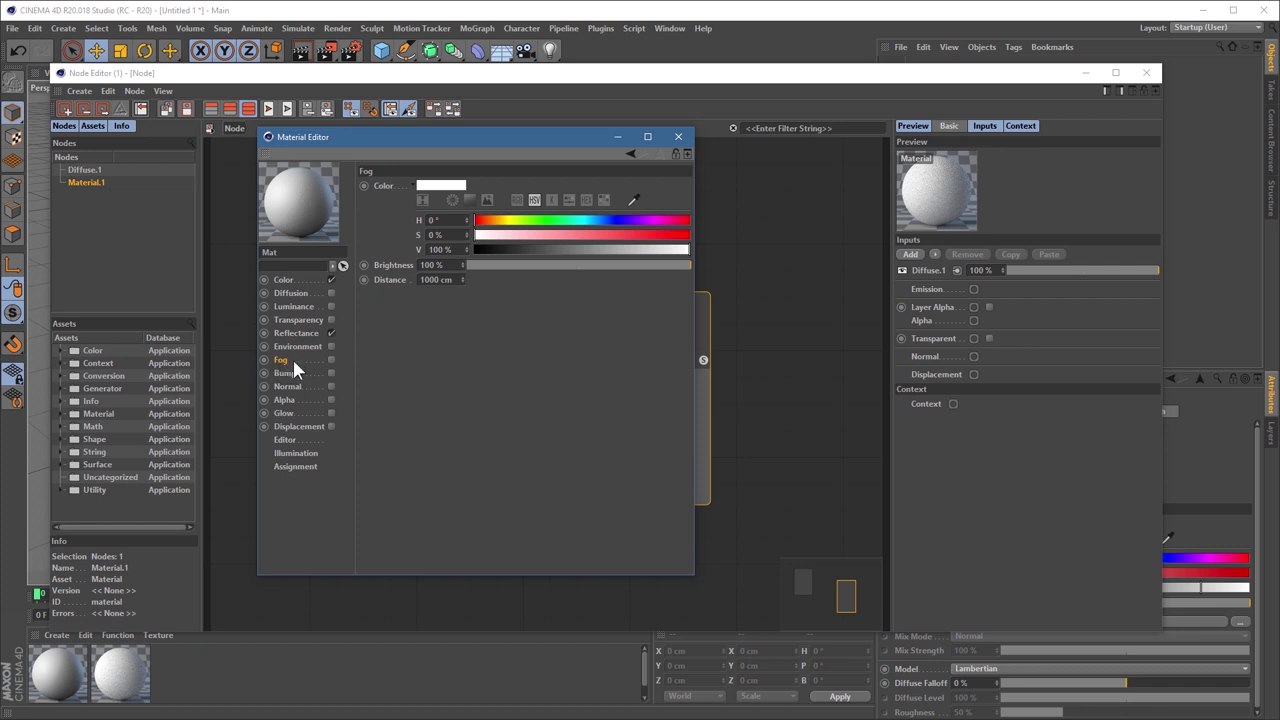
left_click(314, 347)
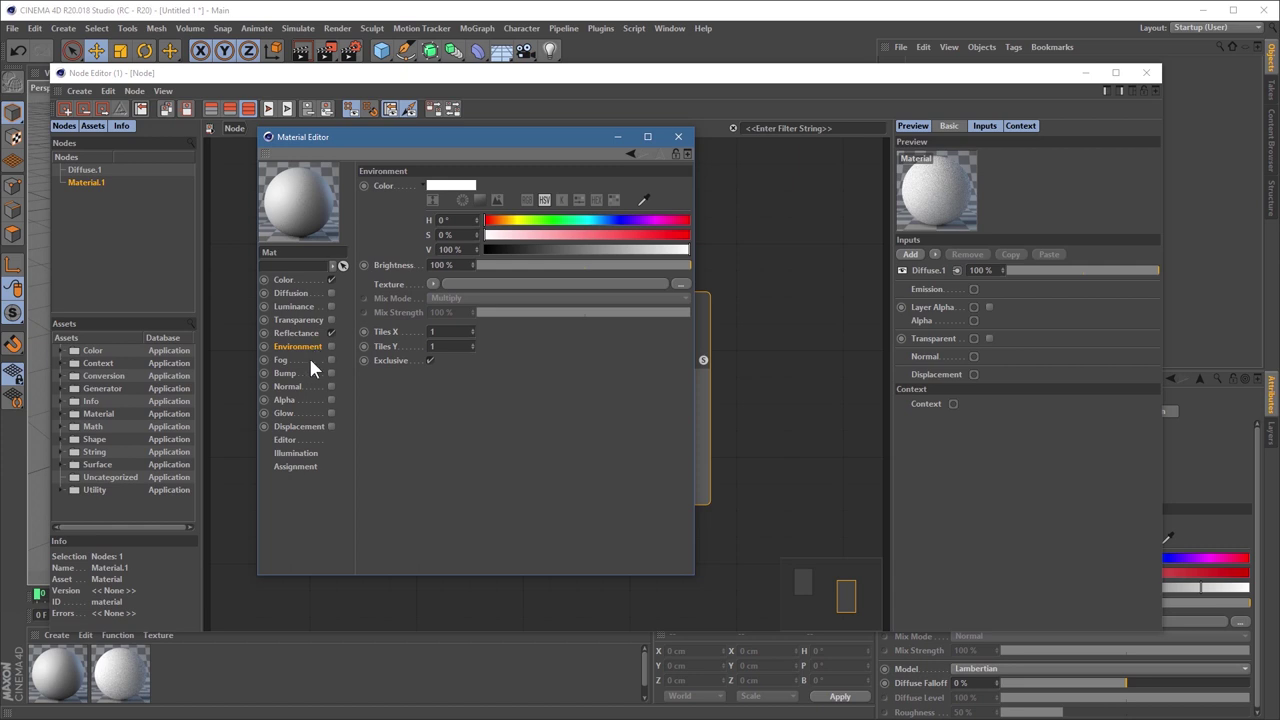
left_click(285, 414)
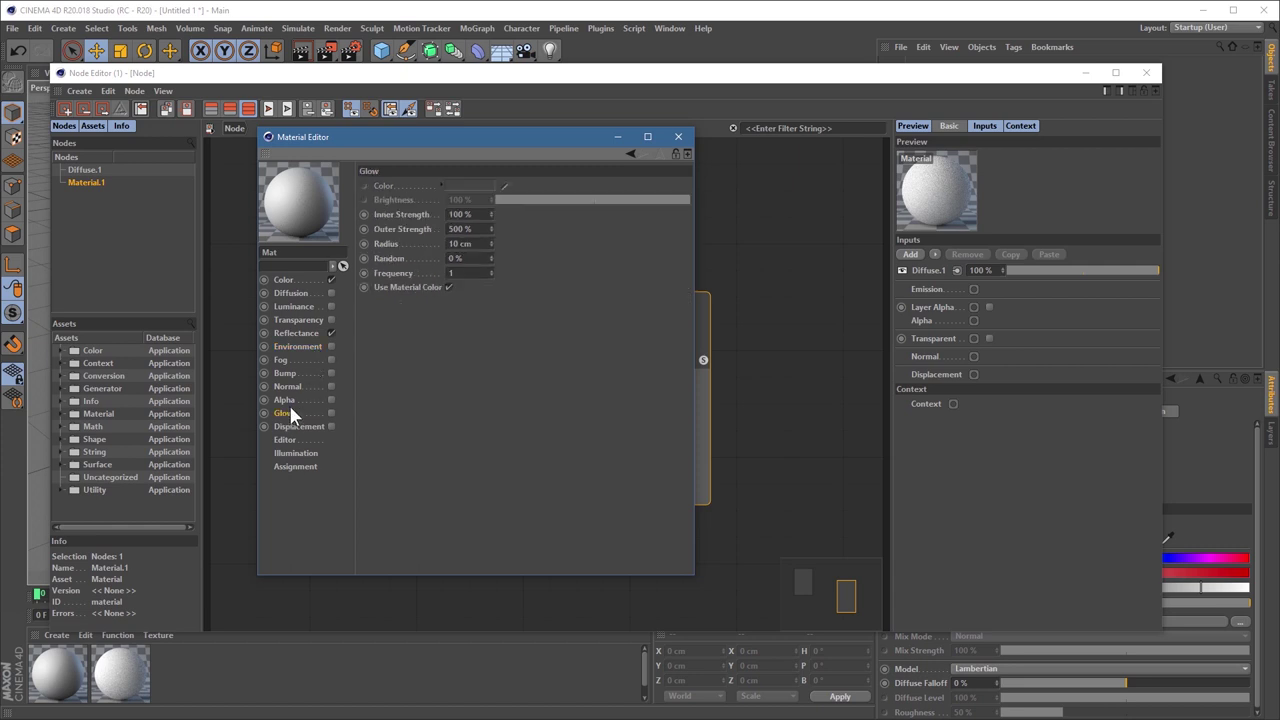
left_click(679, 137)
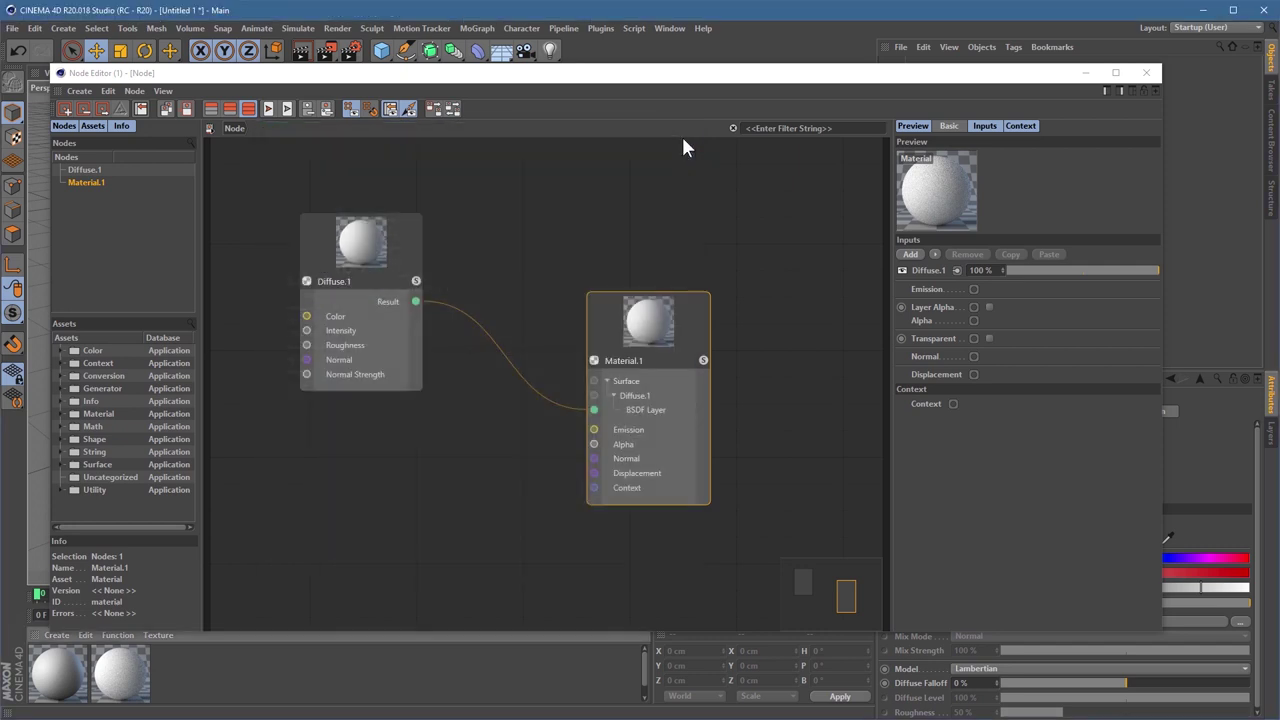
- Close the Node Editor, create a new Uber material and open its Material Editor
left_click(1146, 72)
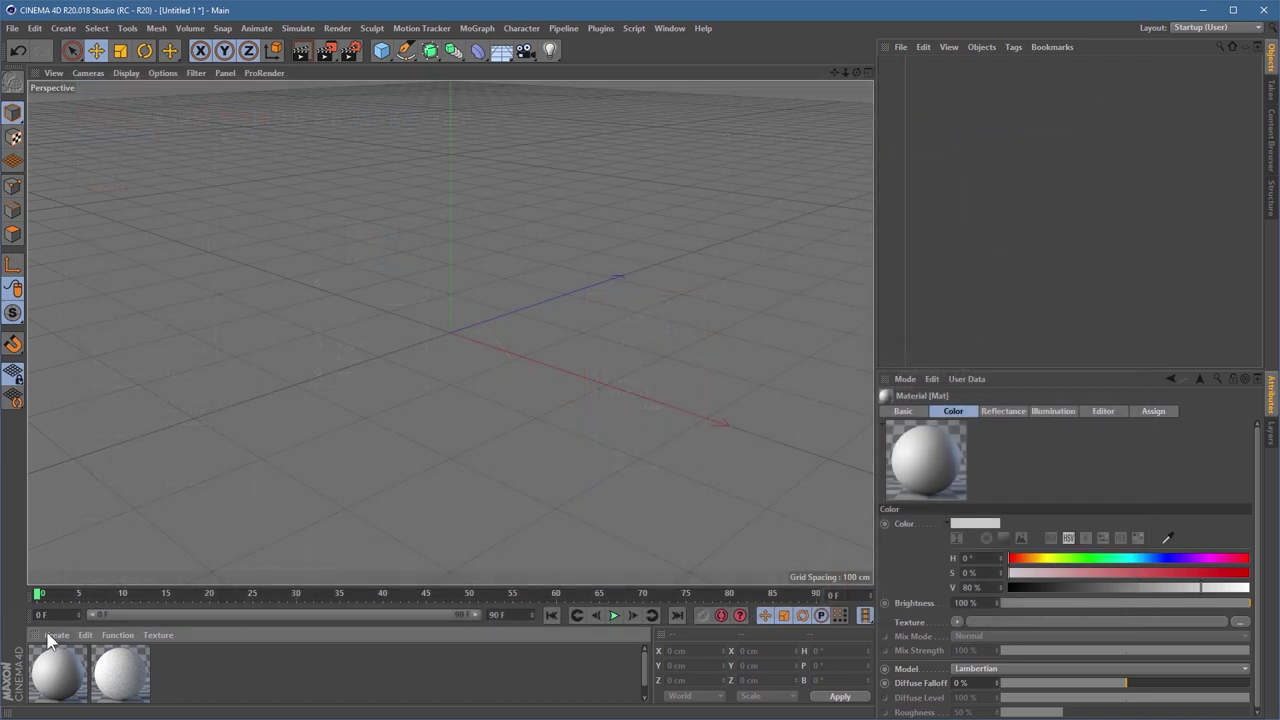
left_click(56, 635)
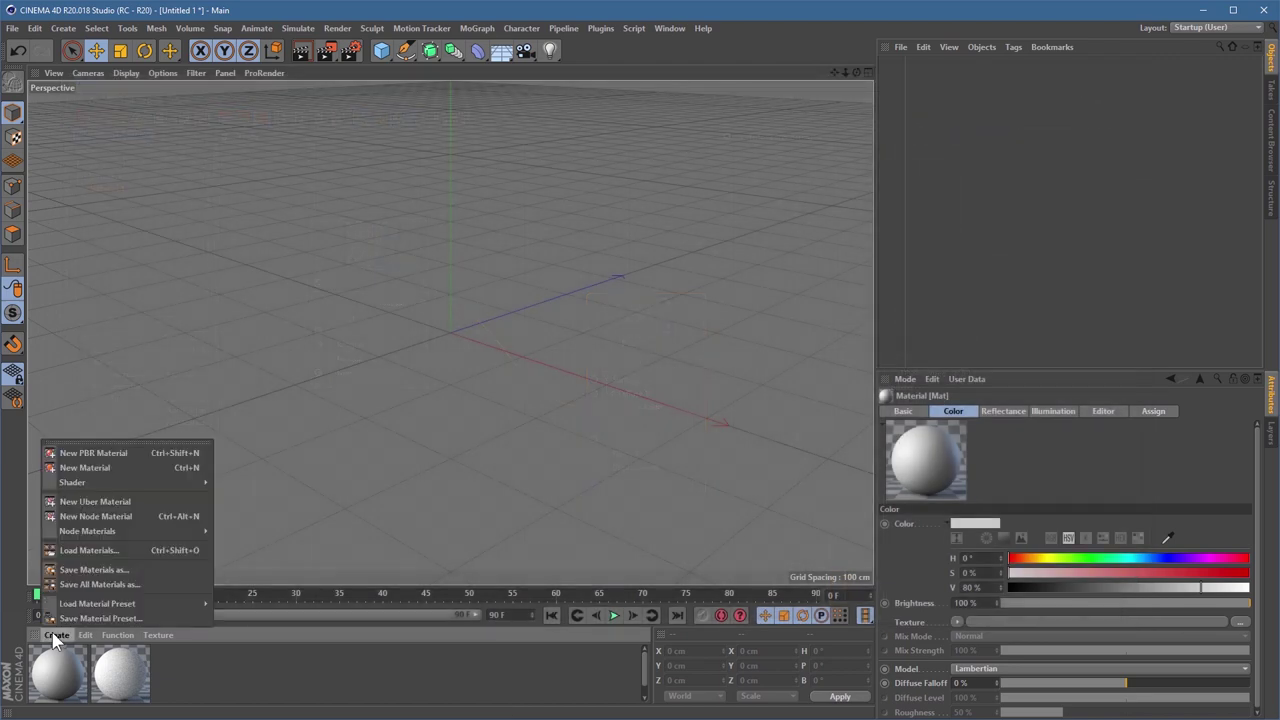
left_click(124, 505)
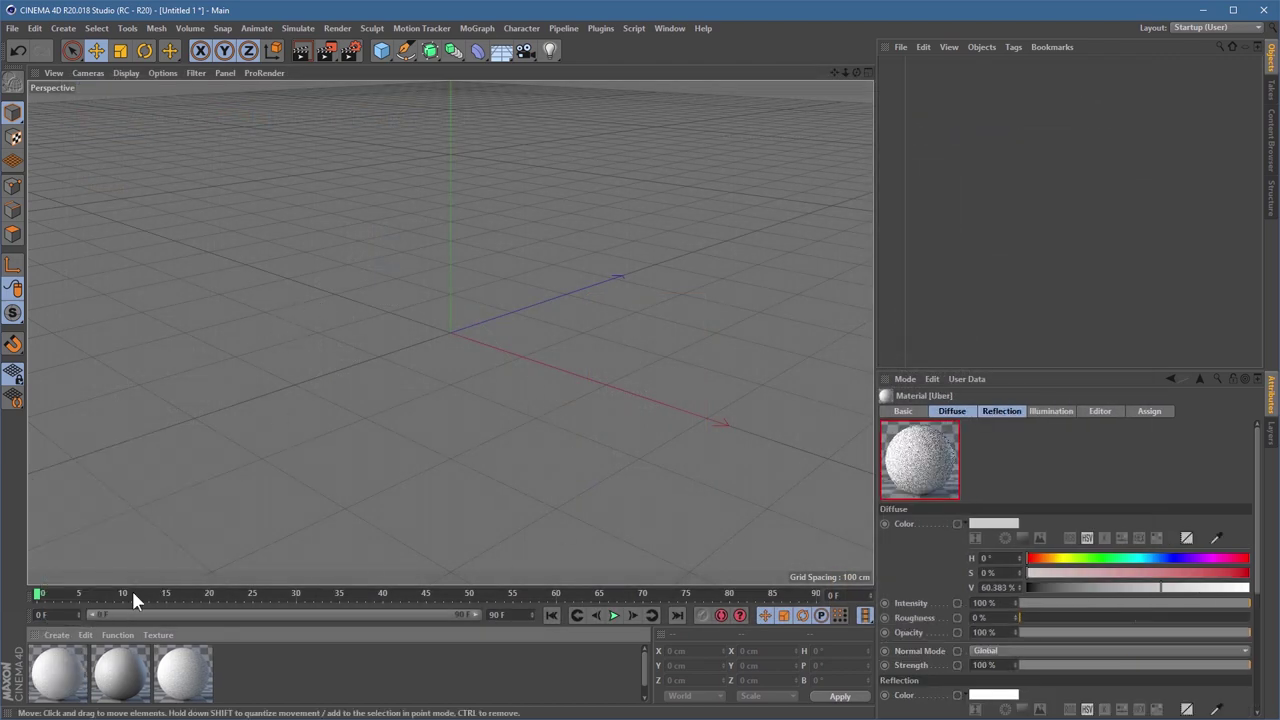
double_click(66, 666)
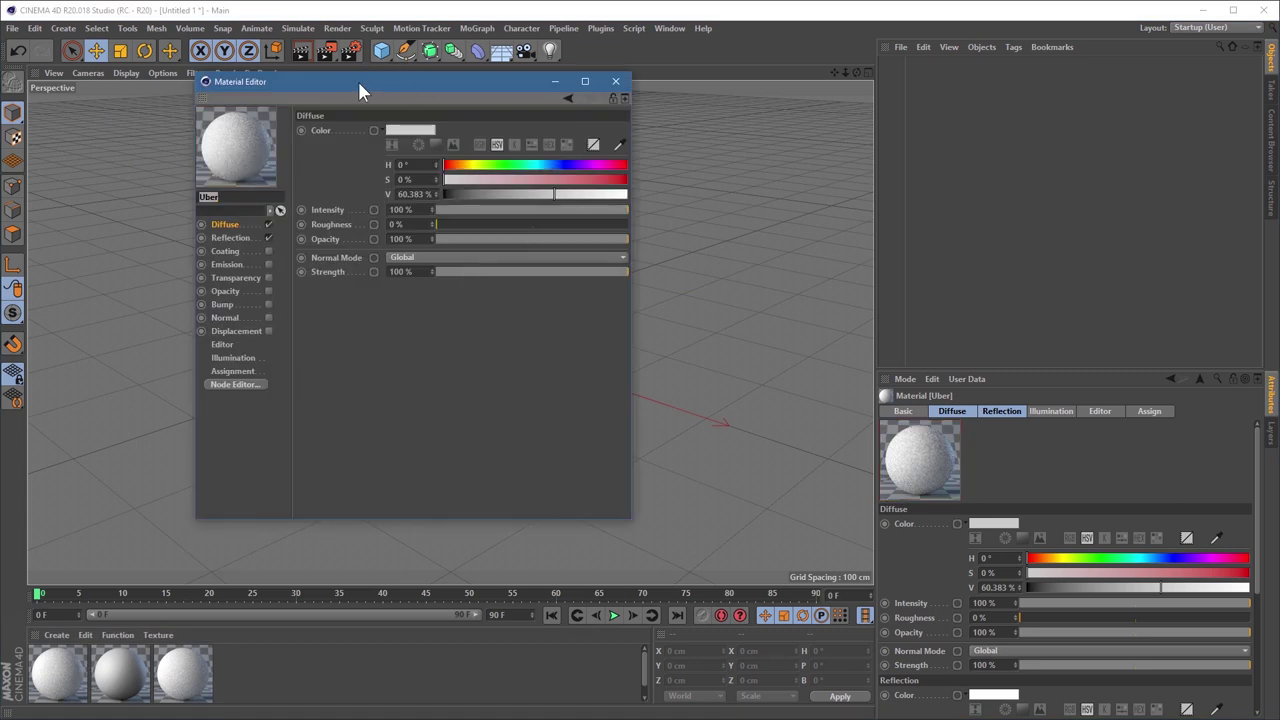
left_click_drag(358, 81, 460, 140)
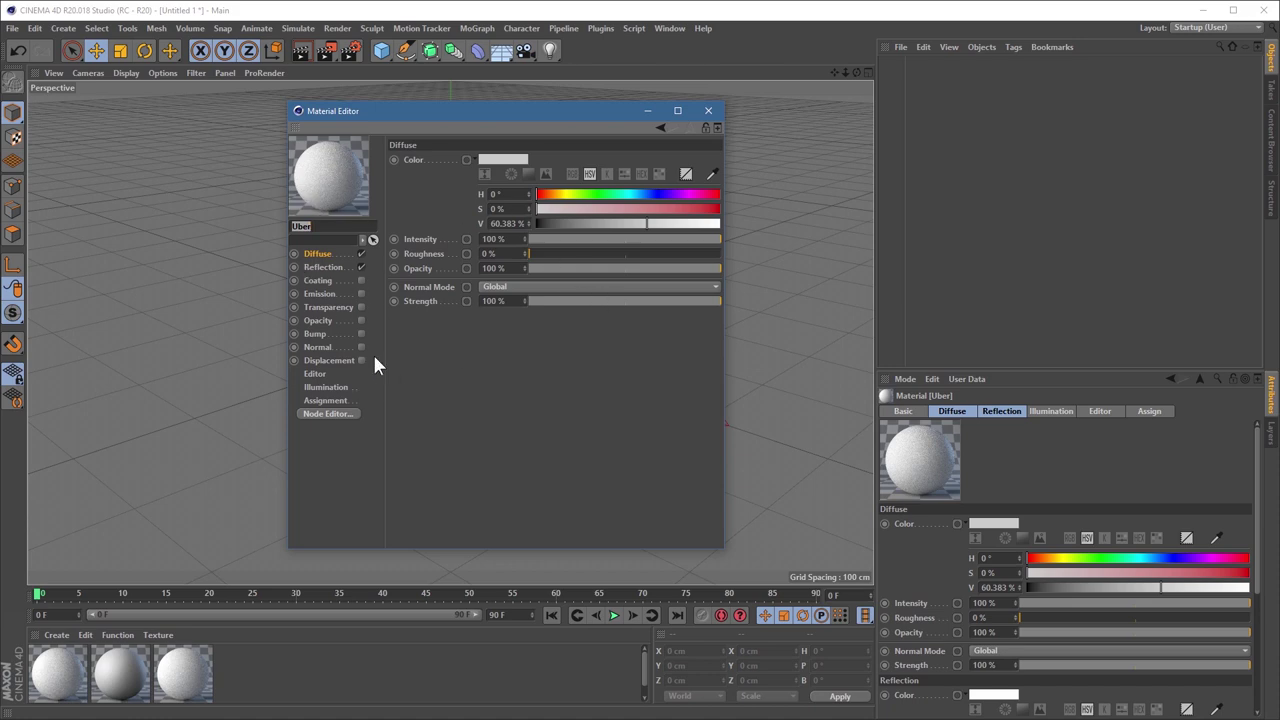
left_click(468, 350)
left_click(57, 636)
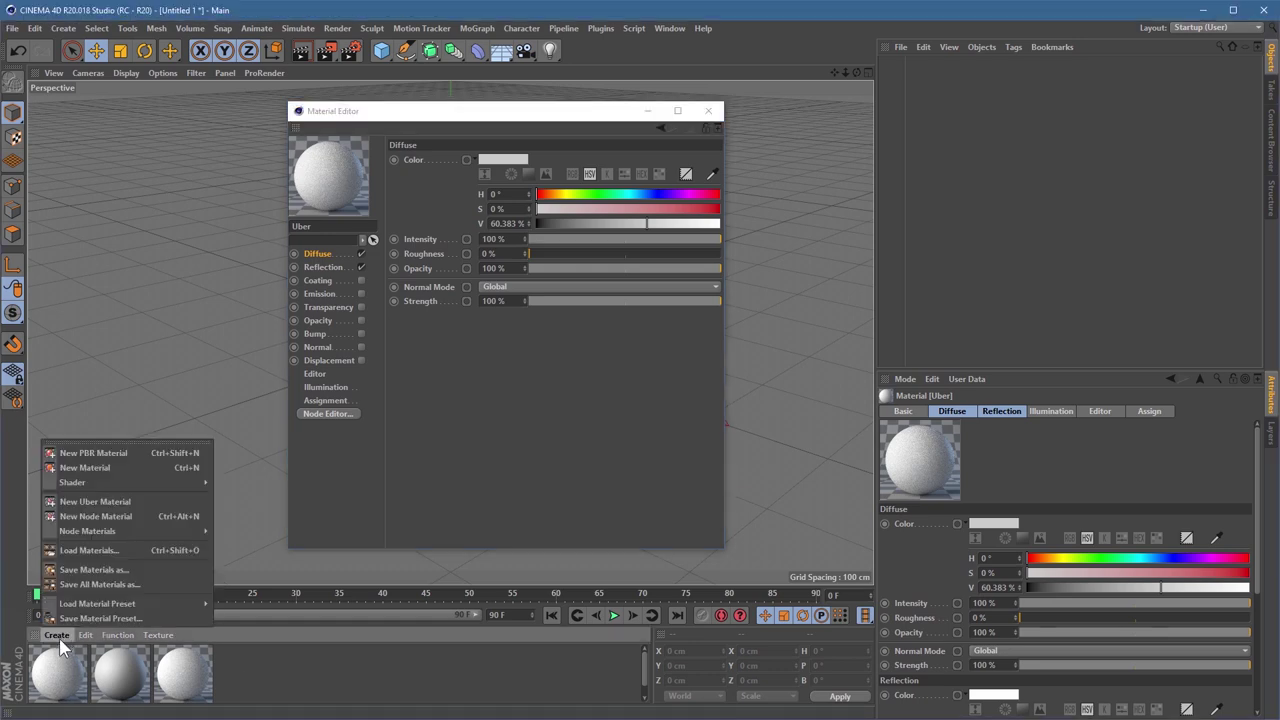
mouse_move(125, 483)
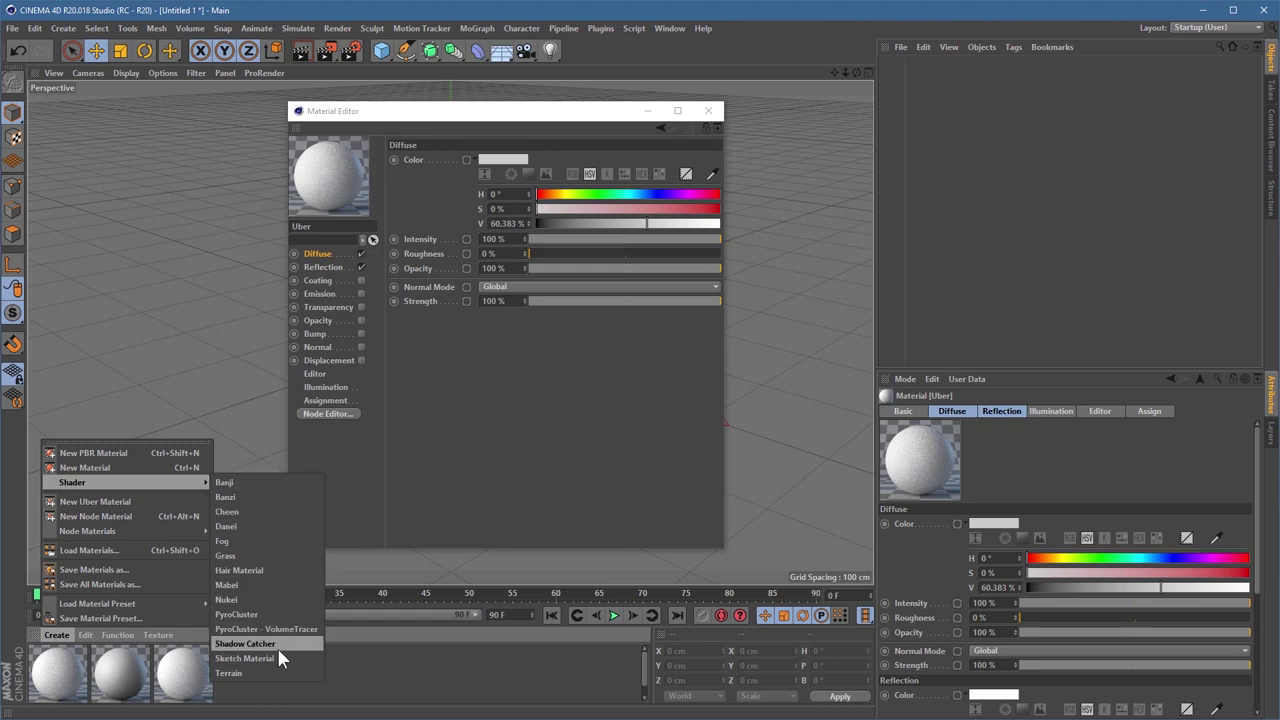
left_click(293, 544)
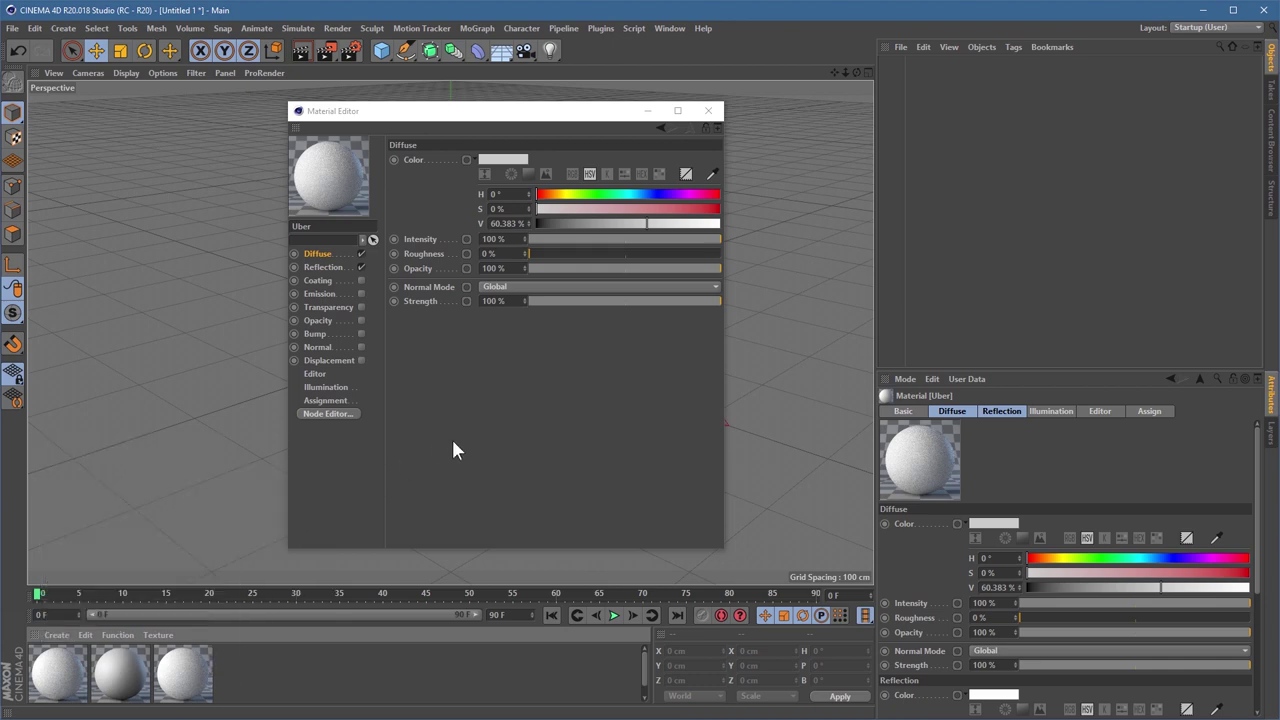
left_click(124, 674)
double_click(186, 670)
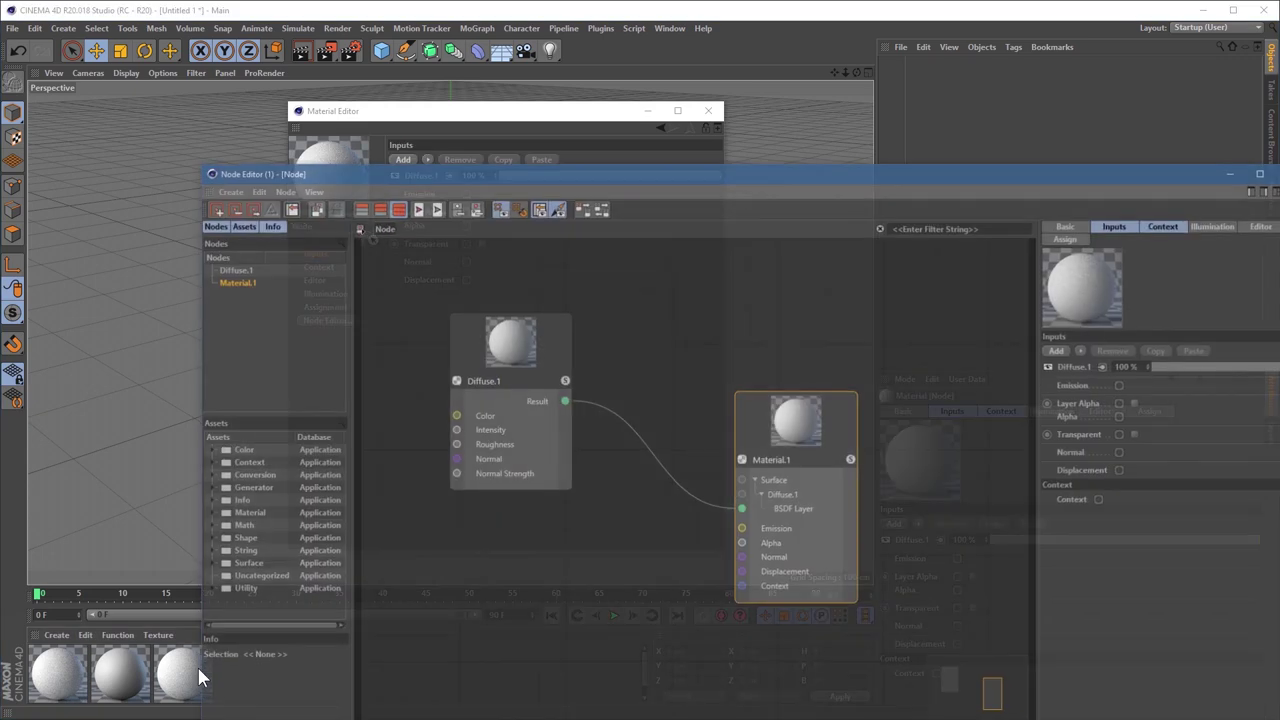
- Close the previous node graph and open the Uber material's Node Editor from its settings
left_click_drag(577, 174, 404, 35)
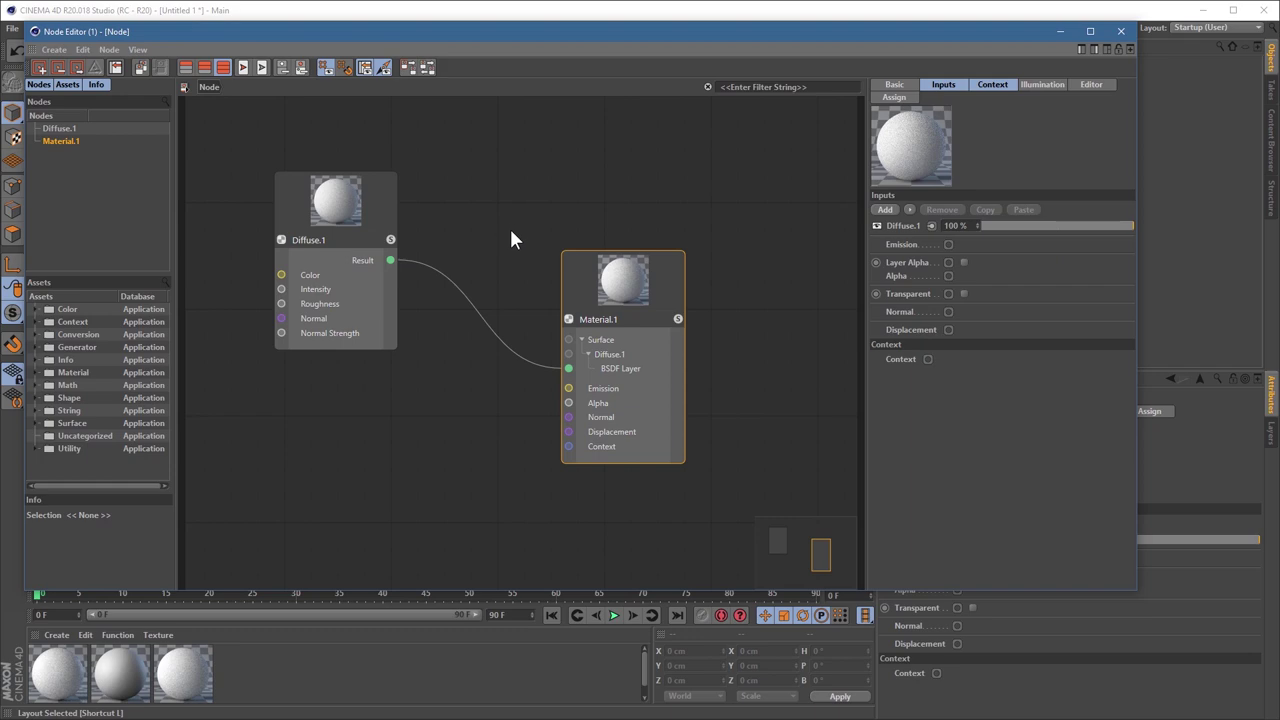
left_click(1121, 31)
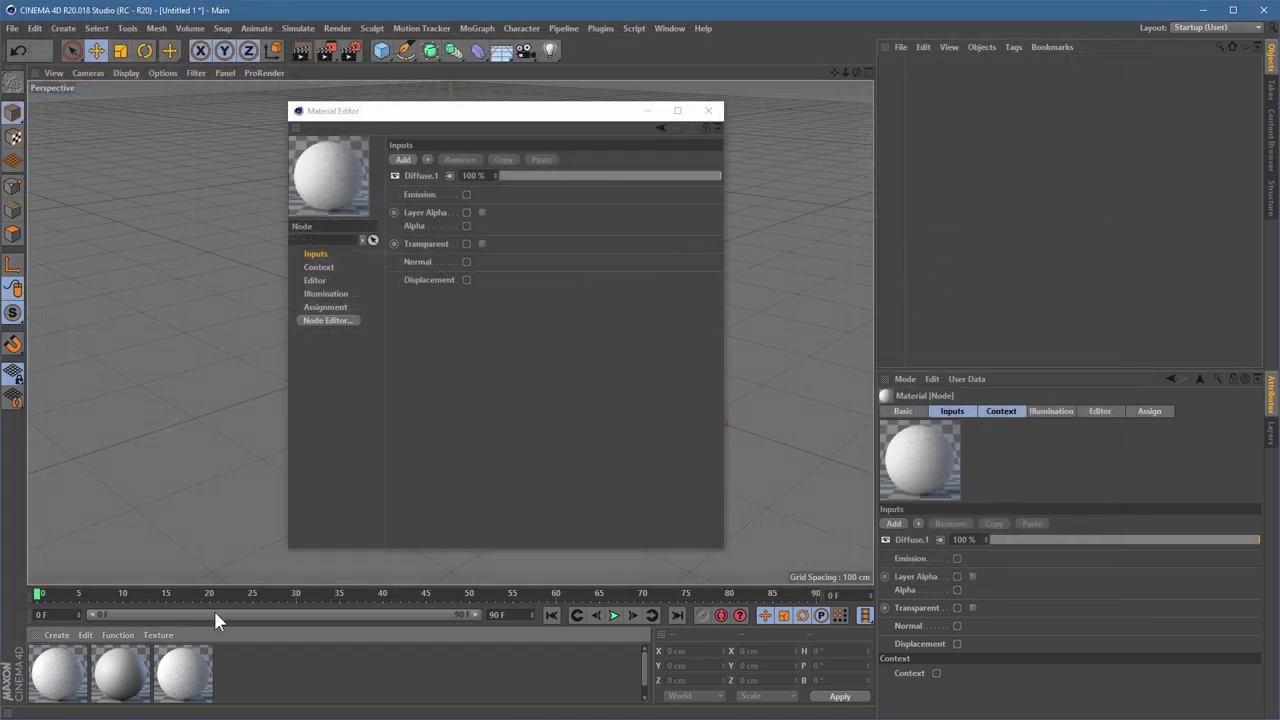
double_click(55, 670)
left_click(328, 307)
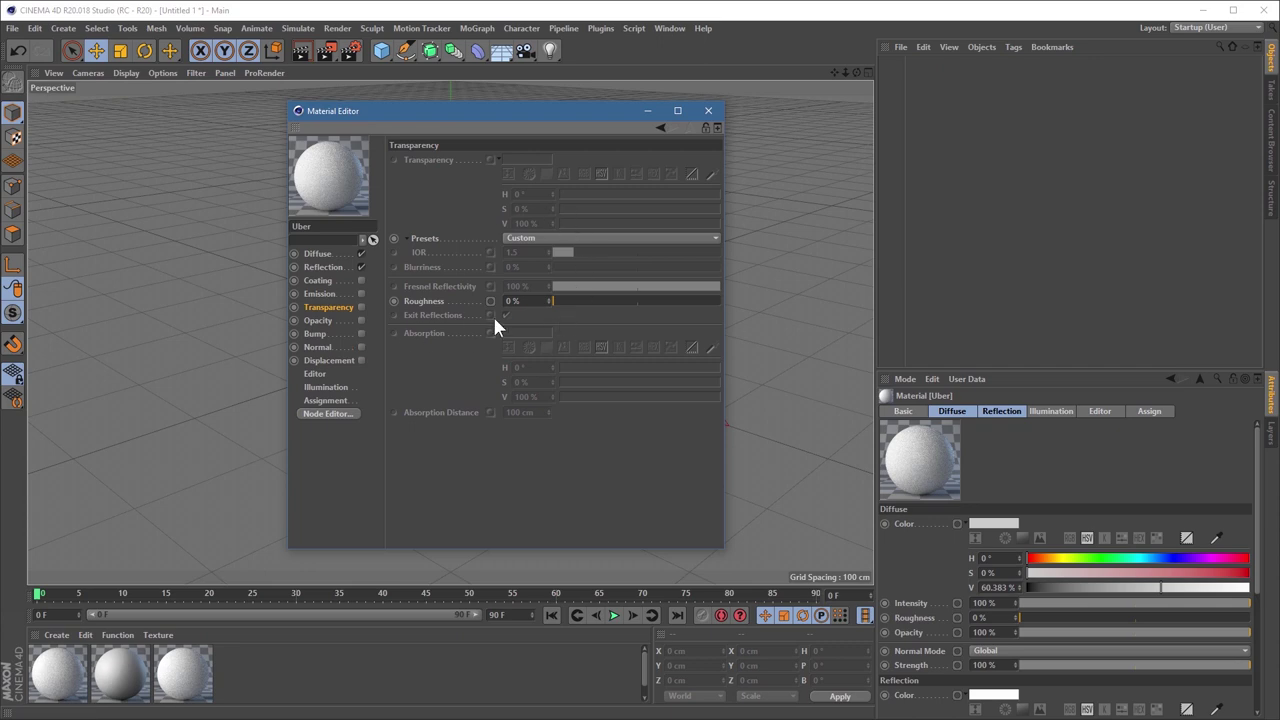
left_click(320, 415)
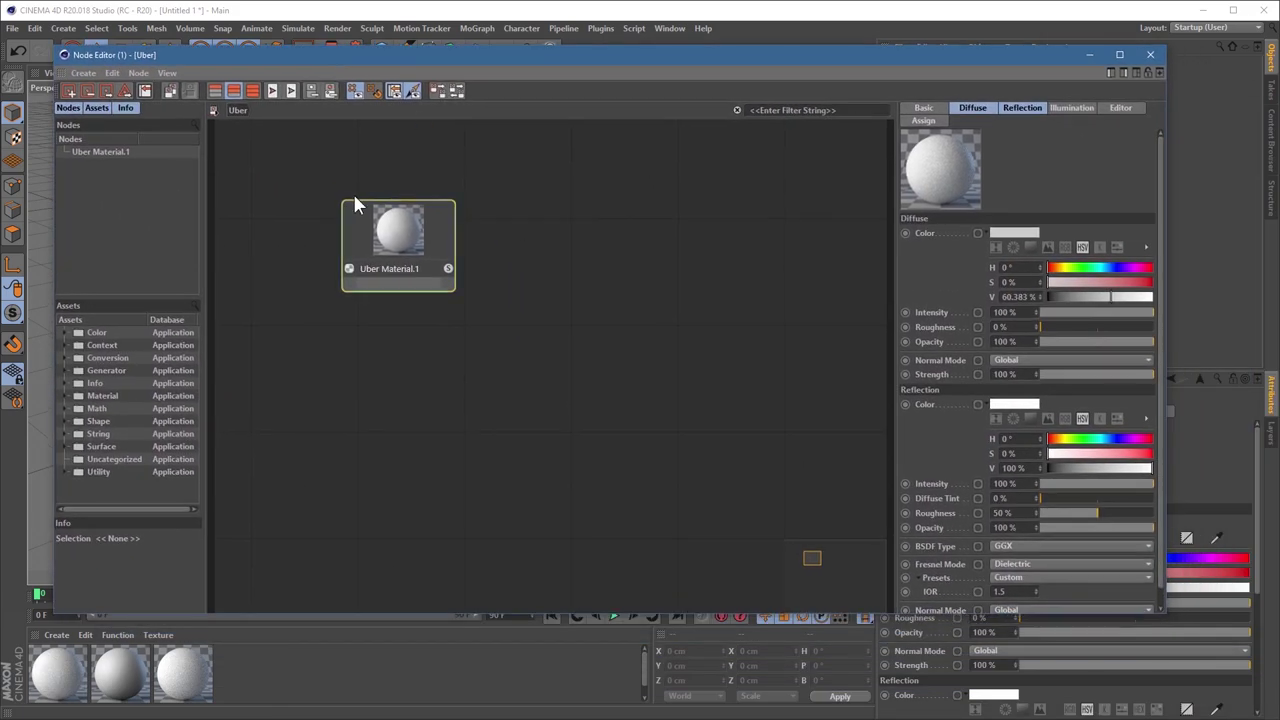
- Convert the Uber Material.1 node to the group Group.1 and open it to show its inner nodes
left_click(378, 247)
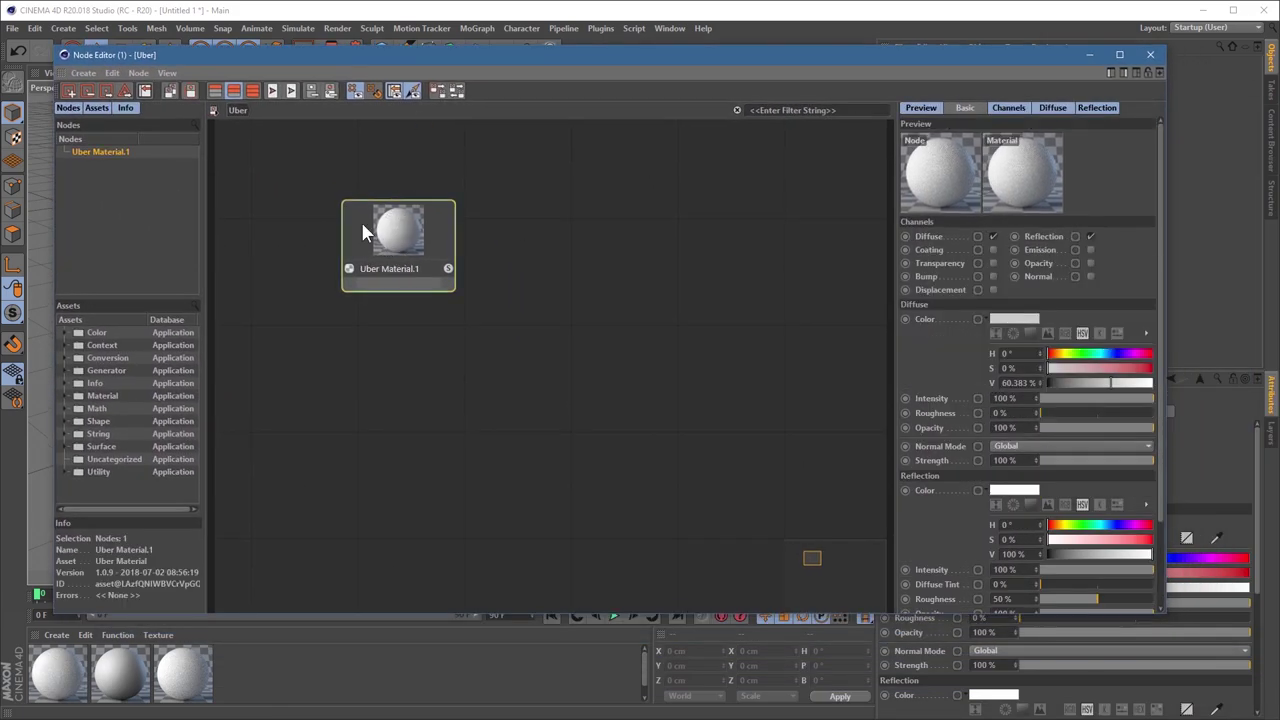
right_click(382, 226)
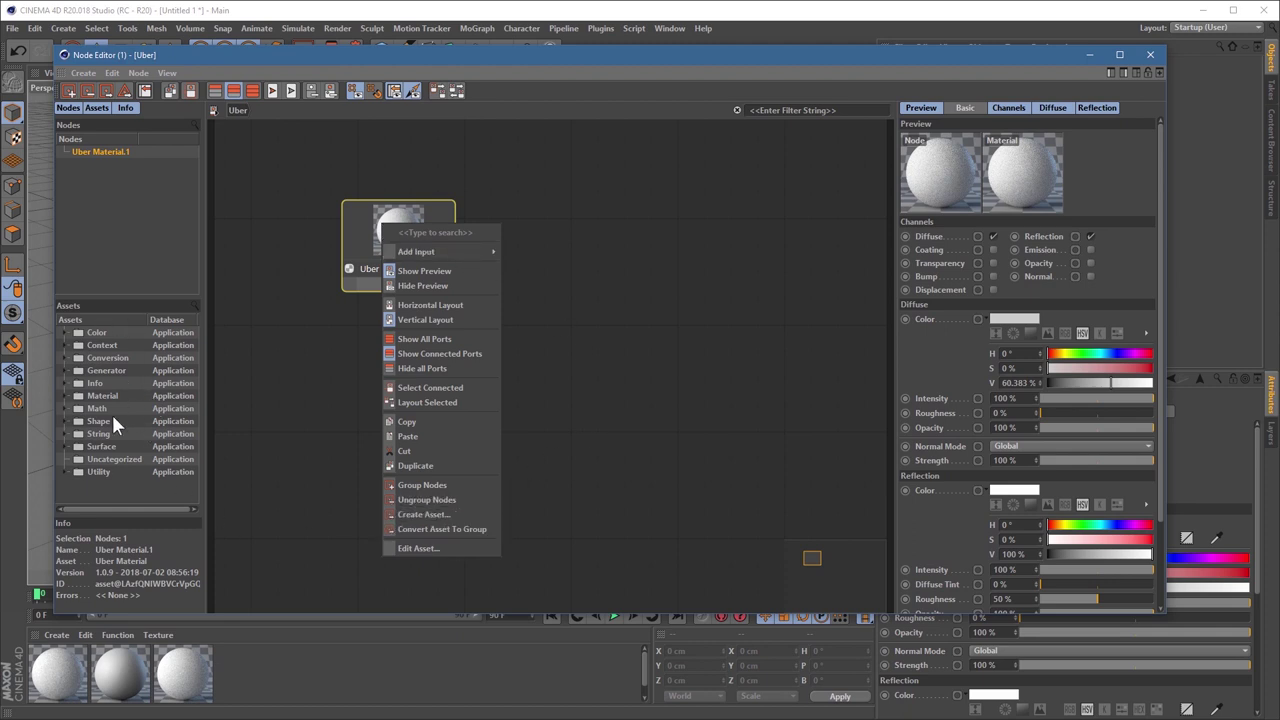
left_click(458, 529)
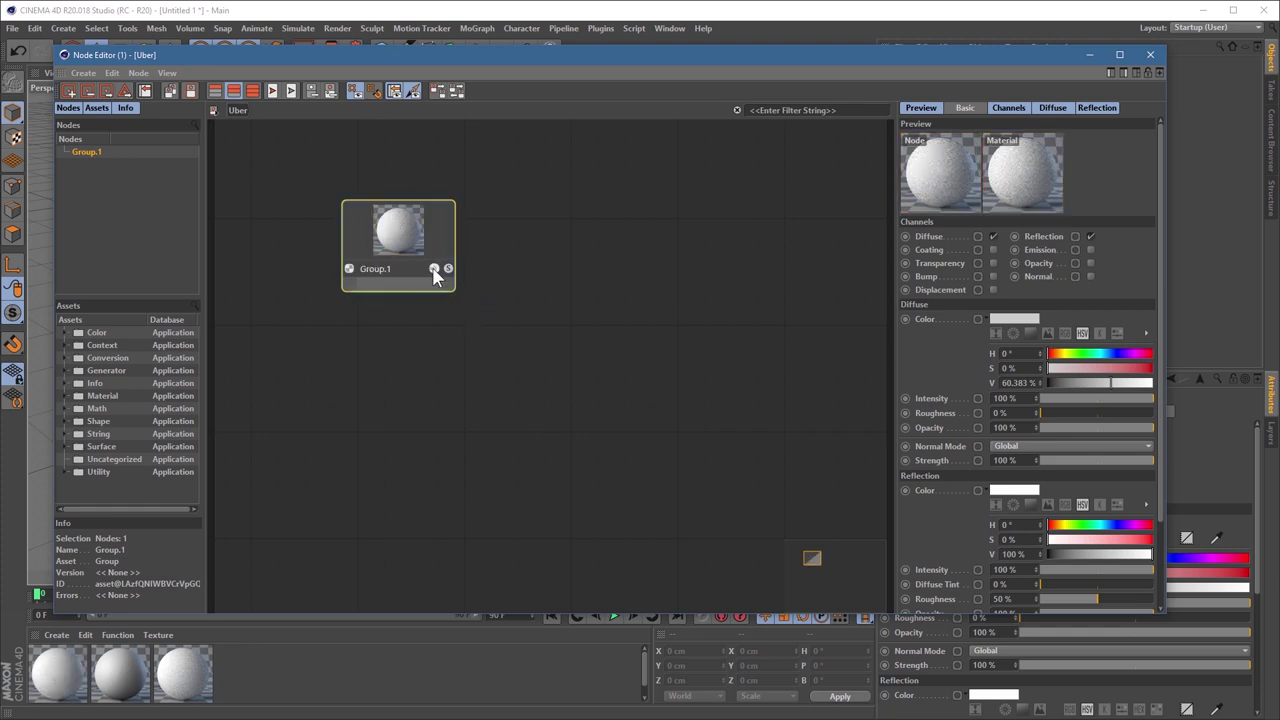
left_click(433, 269)
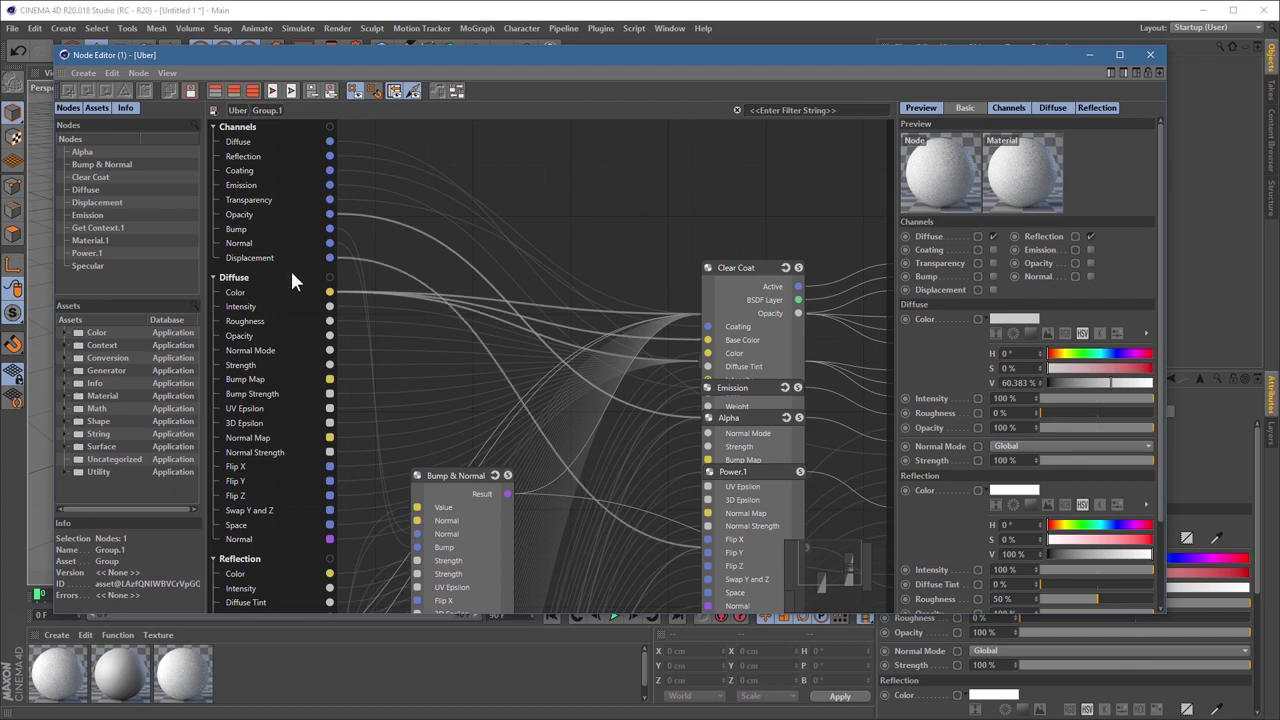
- Pan to the Clear Coat node, enter its group, and select the Switch.4 node inside
middle_click_drag(541, 316, 278, 108)
middle_click_drag(600, 196, 678, 338)
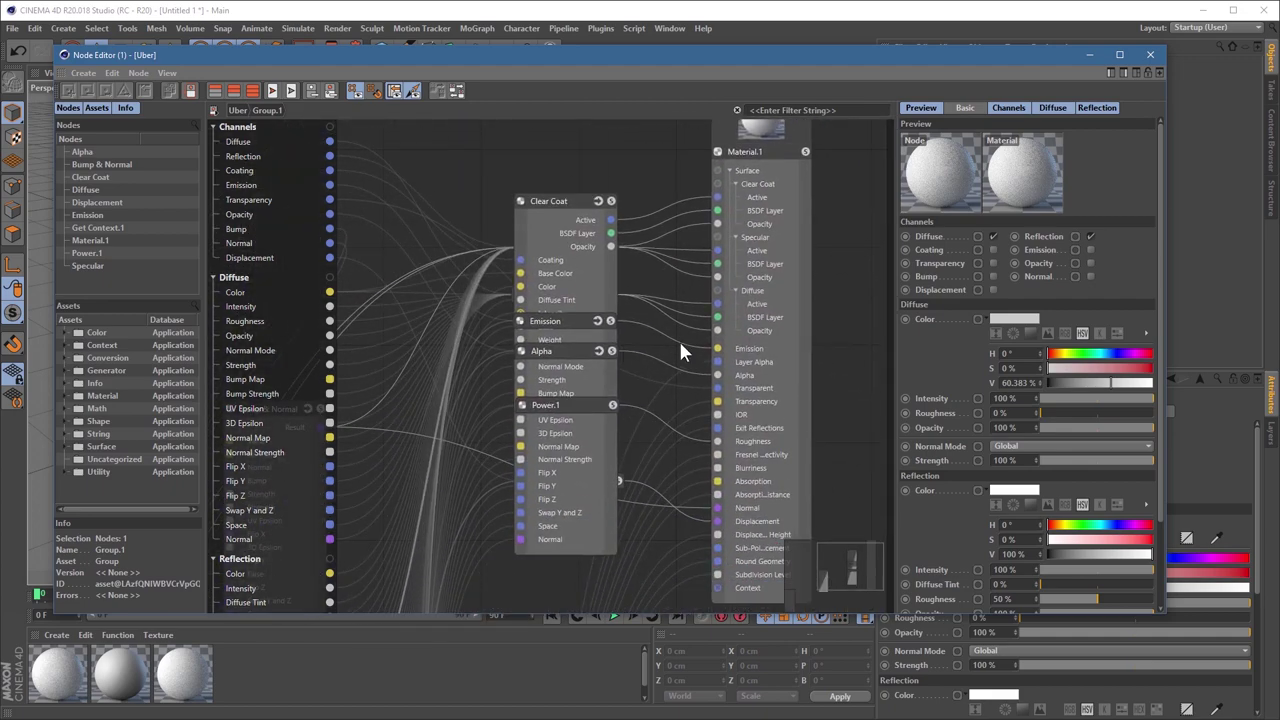
double_click(594, 202)
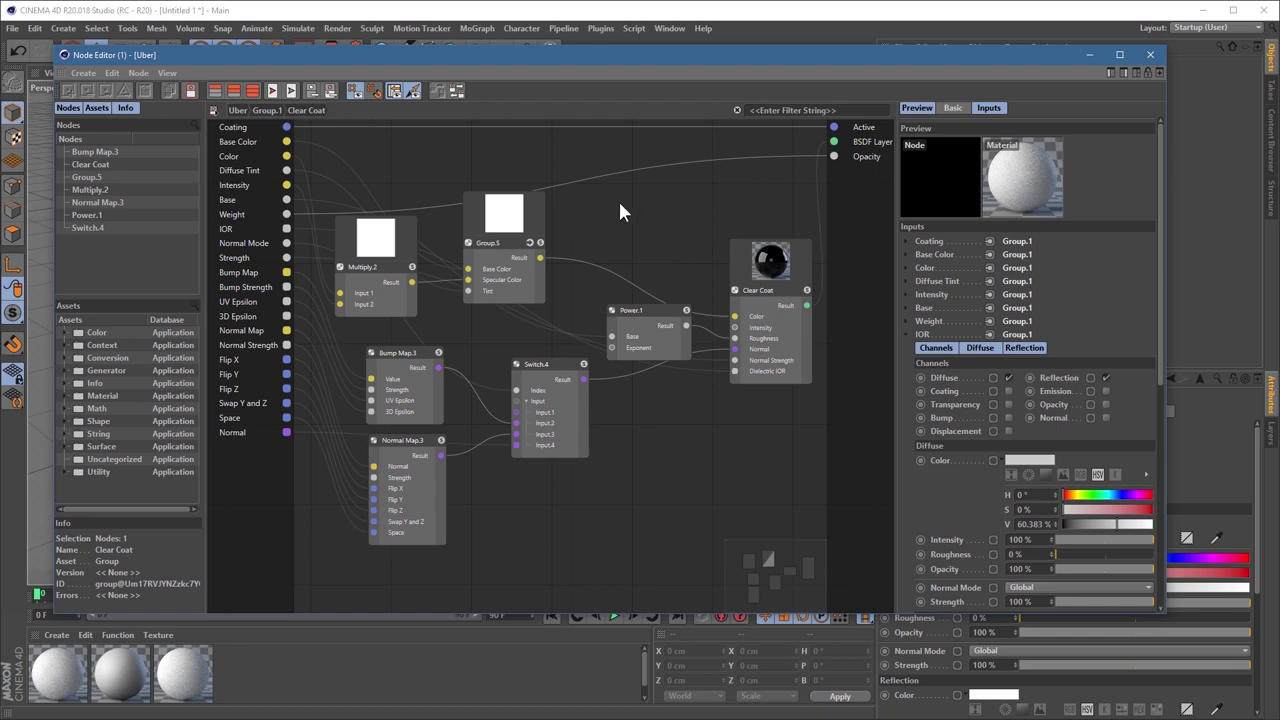
left_click(560, 425)
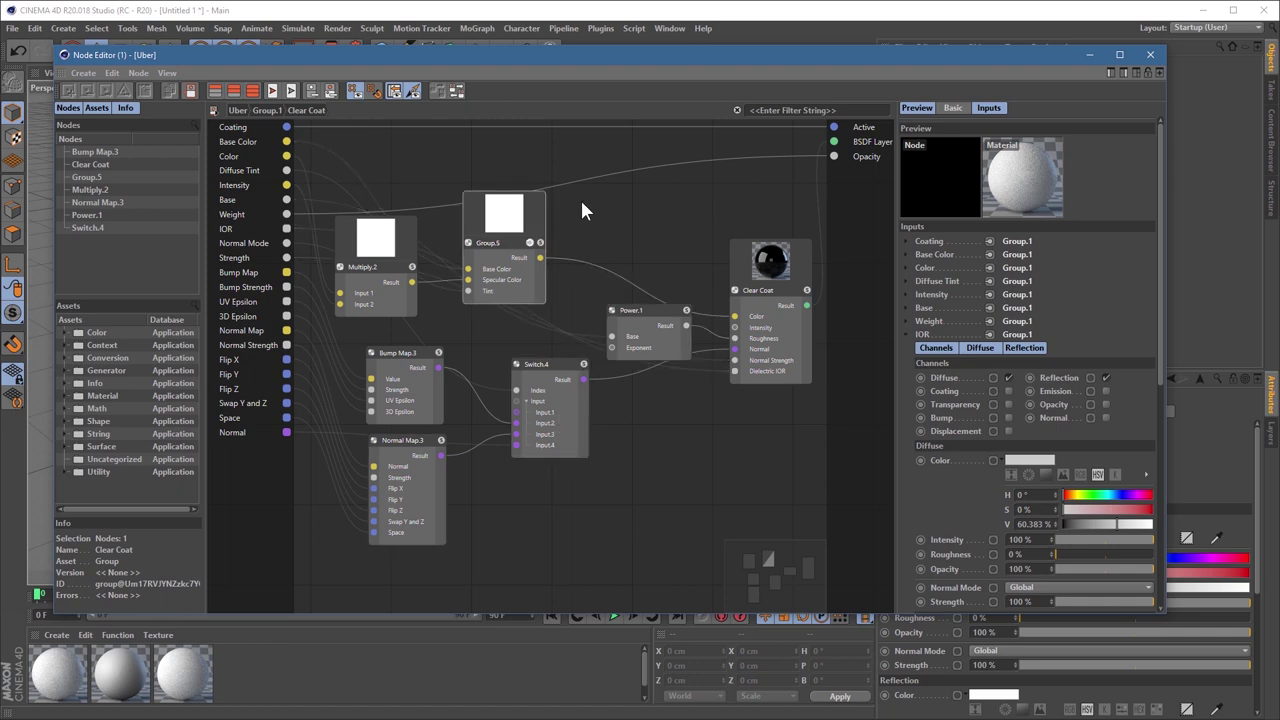
- Add the Marble preset from Create > Node Materials in the Material Manager
left_click(56, 635)
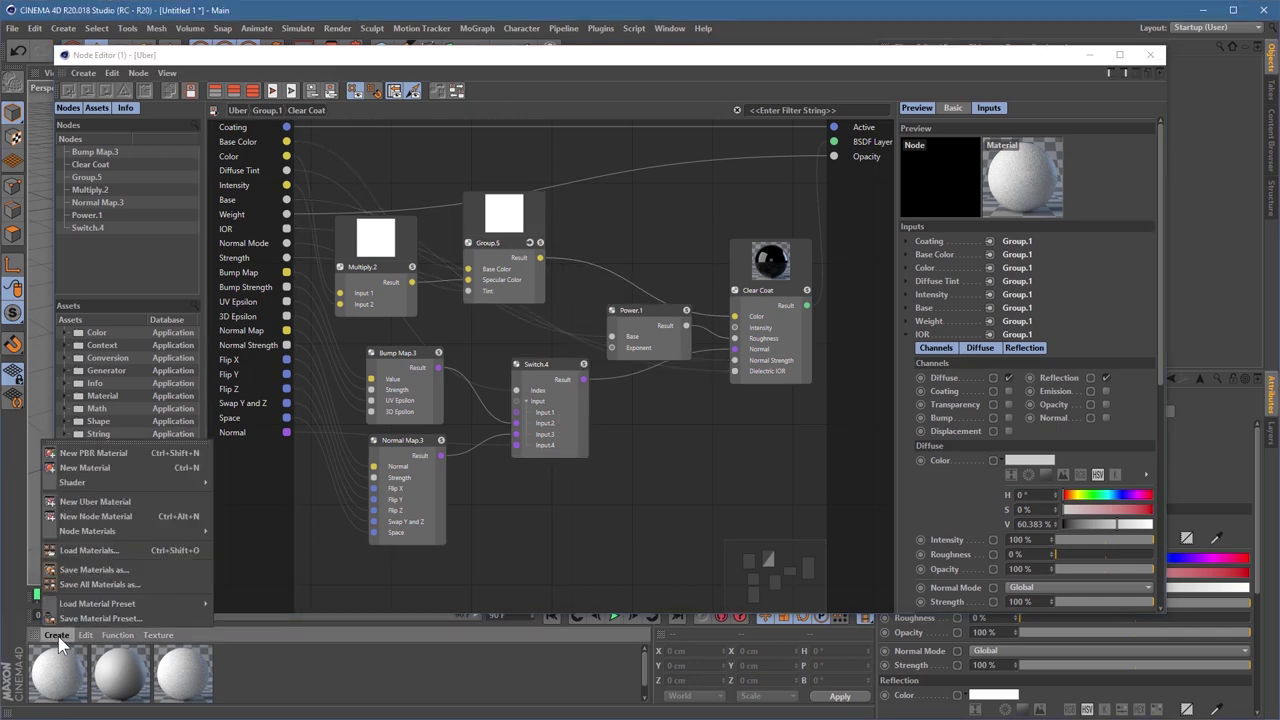
mouse_move(163, 483)
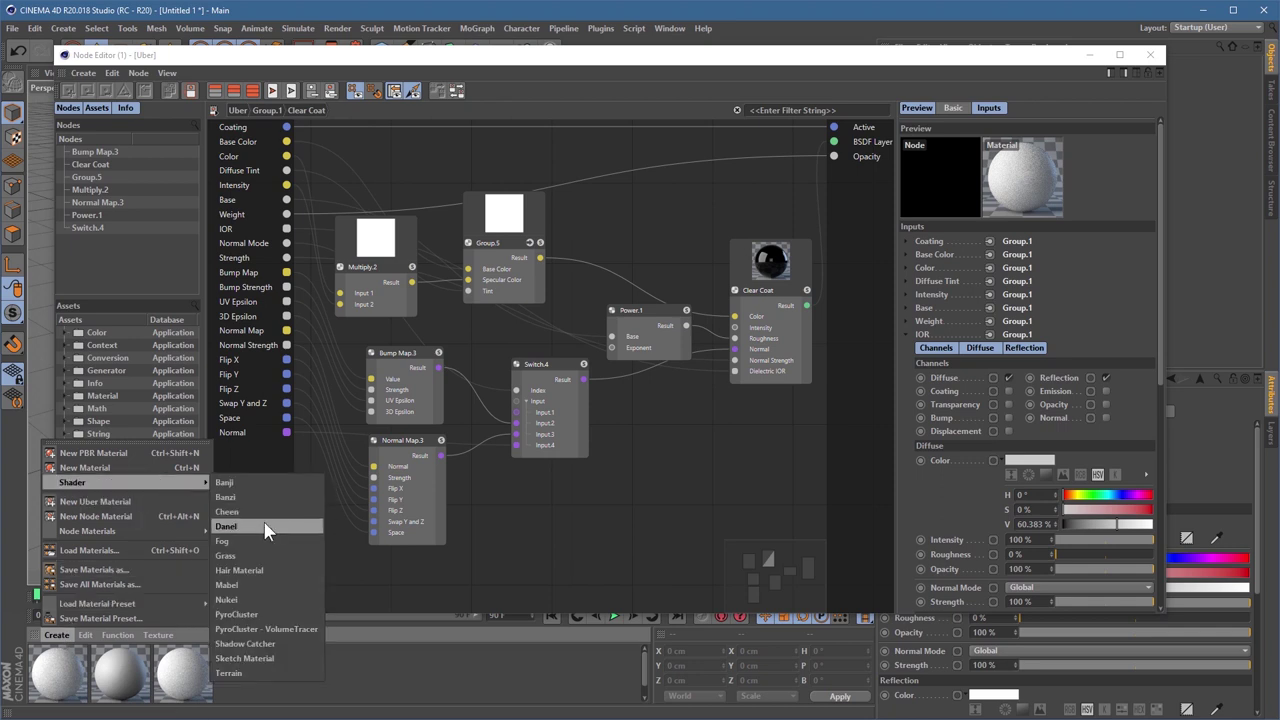
mouse_move(90, 531)
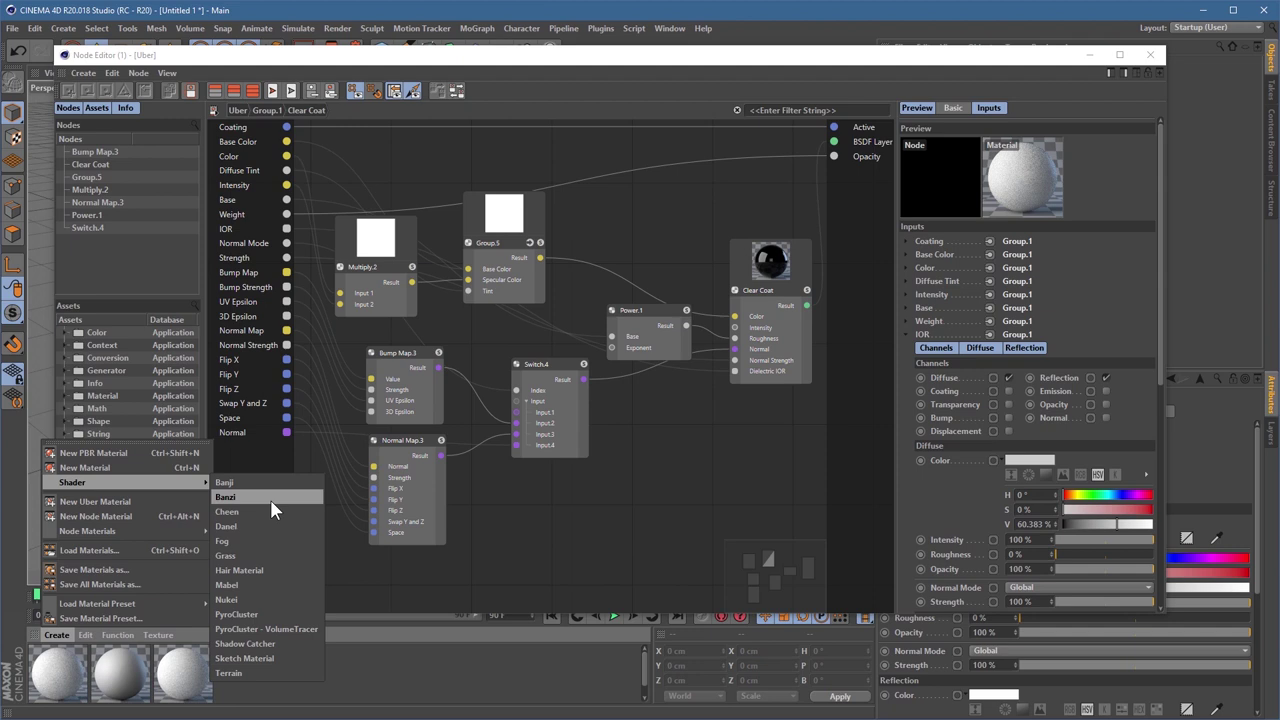
mouse_move(190, 531)
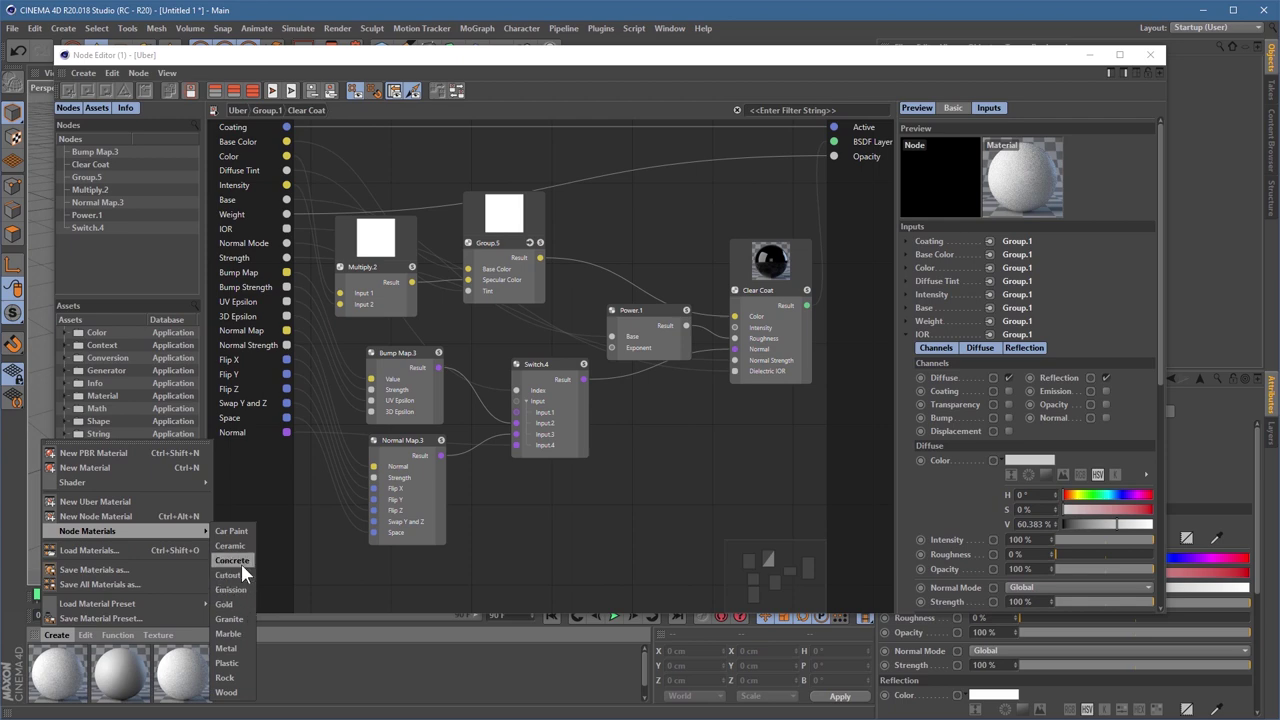
left_click(232, 646)
- Show the Marble material's Veins settings and close the Node Editor, keeping the Material Editor visible
double_click(45, 680)
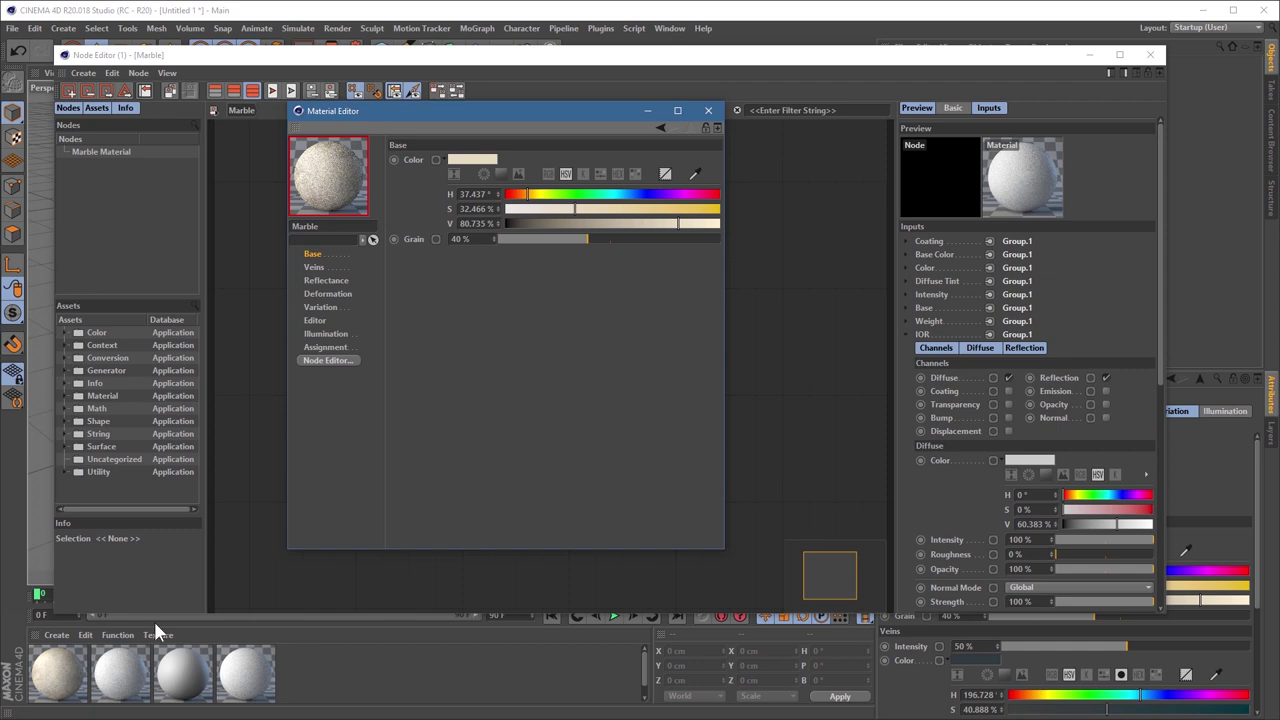
left_click(313, 267)
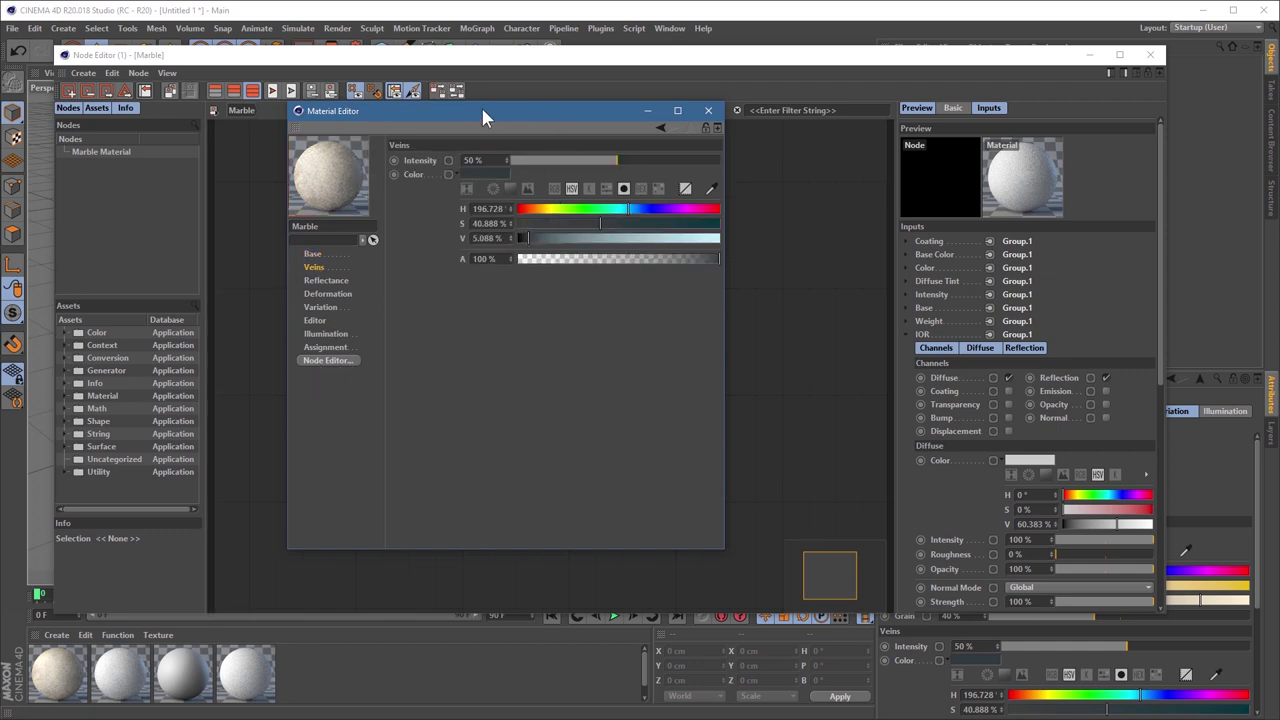
left_click_drag(481, 117, 1006, 194)
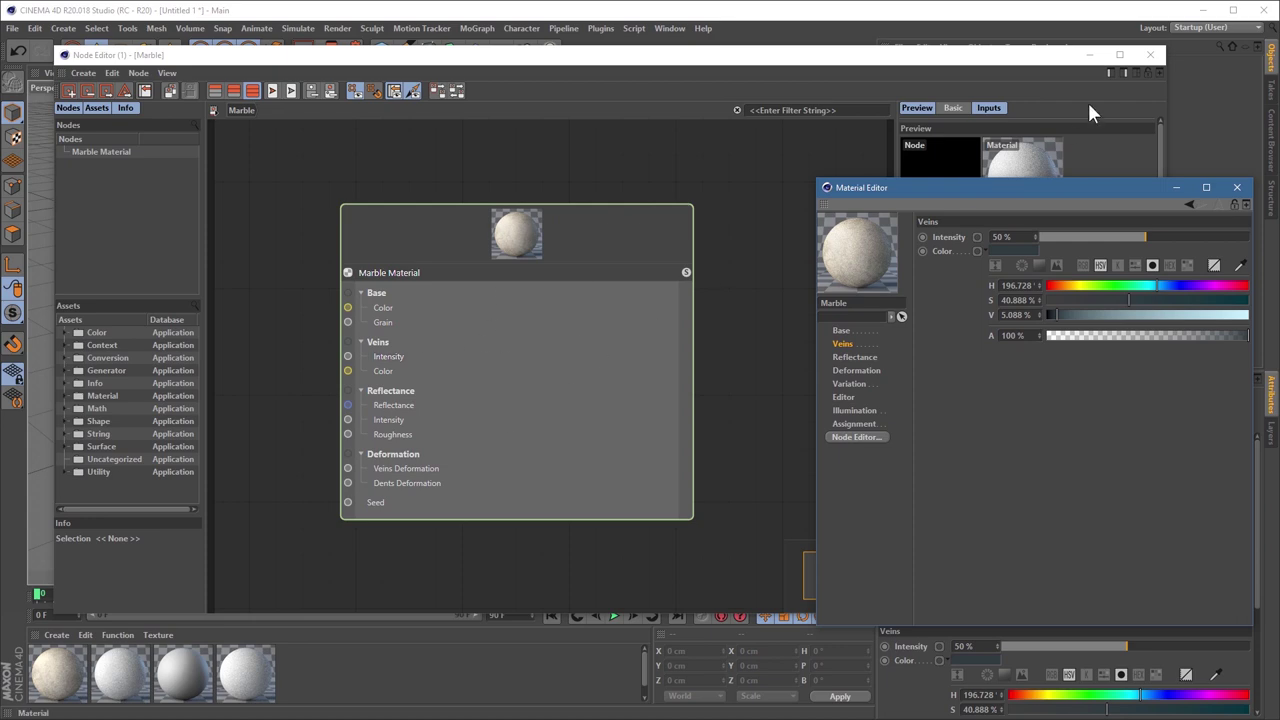
left_click(1150, 54)
left_click_drag(1055, 187, 495, 132)
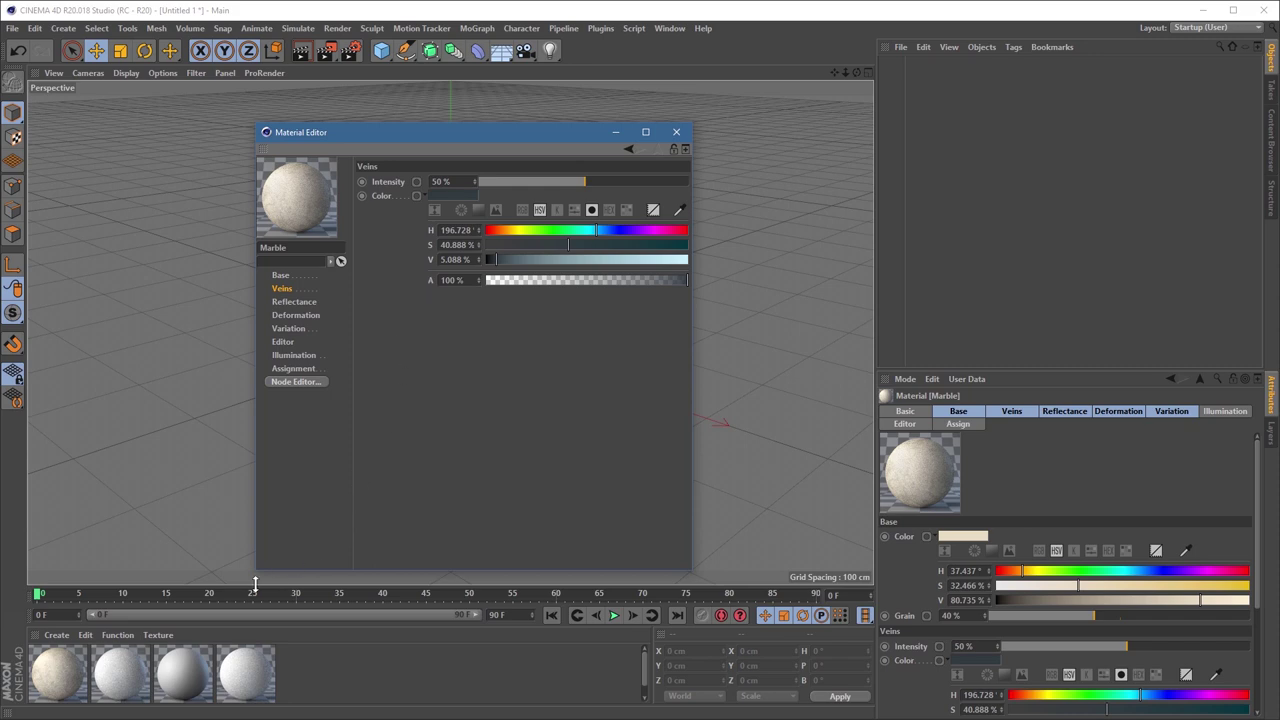
- Create a new standard material, Mat.1, then close its Material Editor
left_click(56, 635)
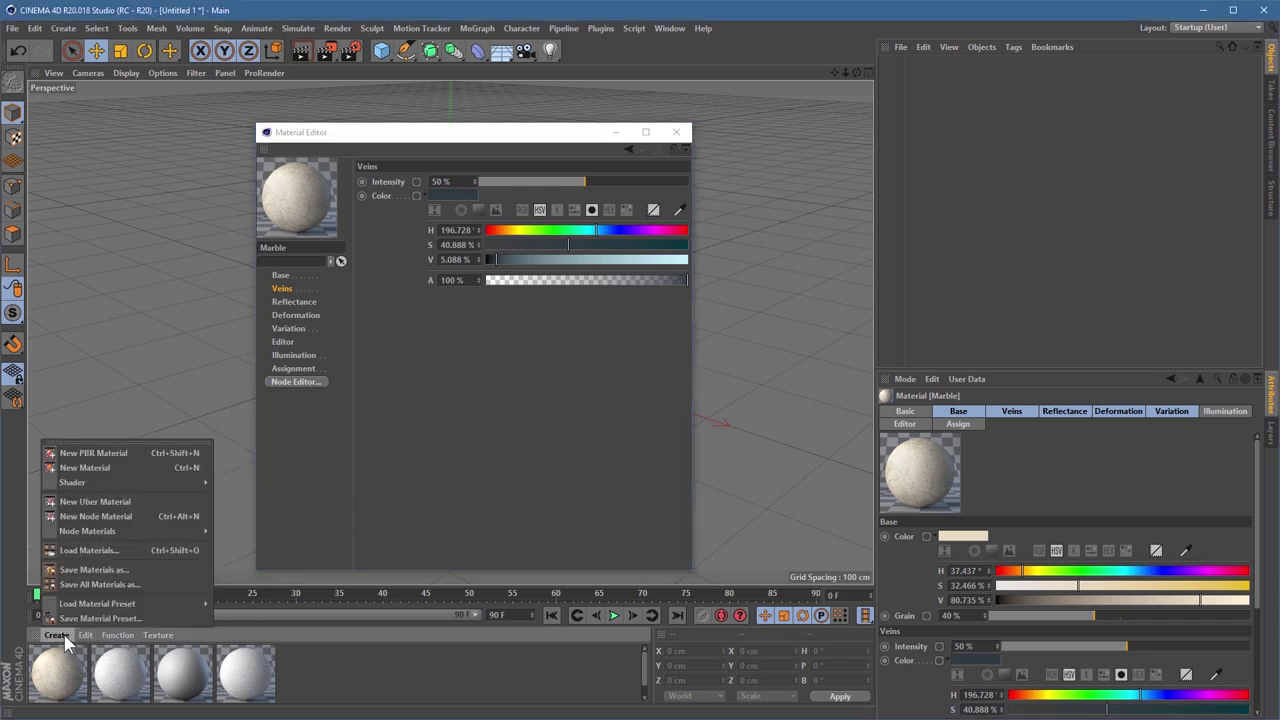
left_click(114, 467)
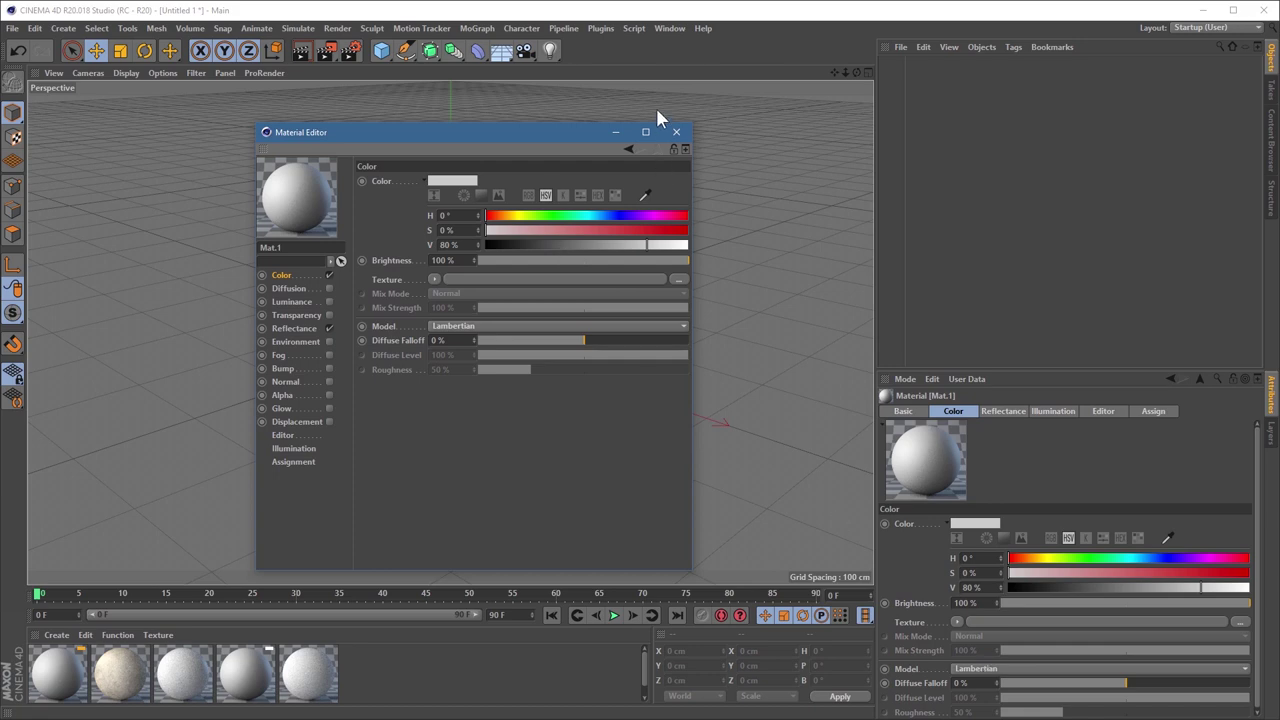
left_click(676, 132)
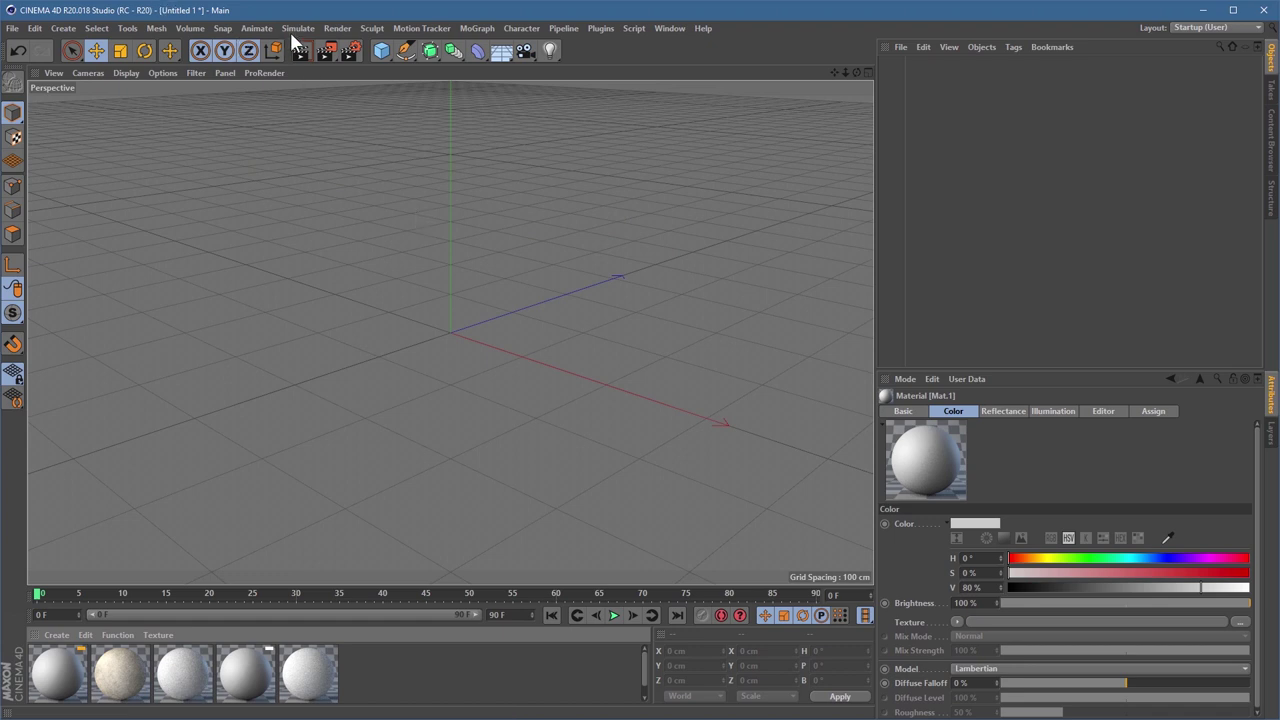
- Start a new empty project with File > New
left_click(189, 28)
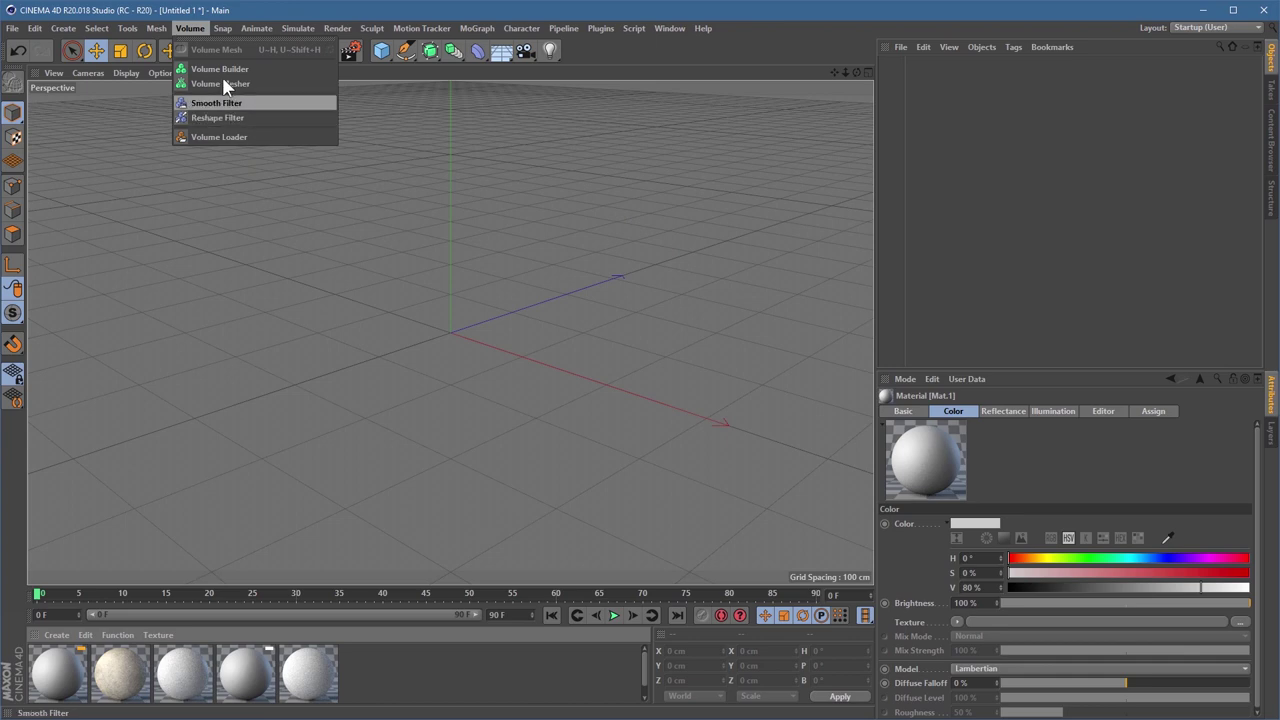
left_click(150, 195)
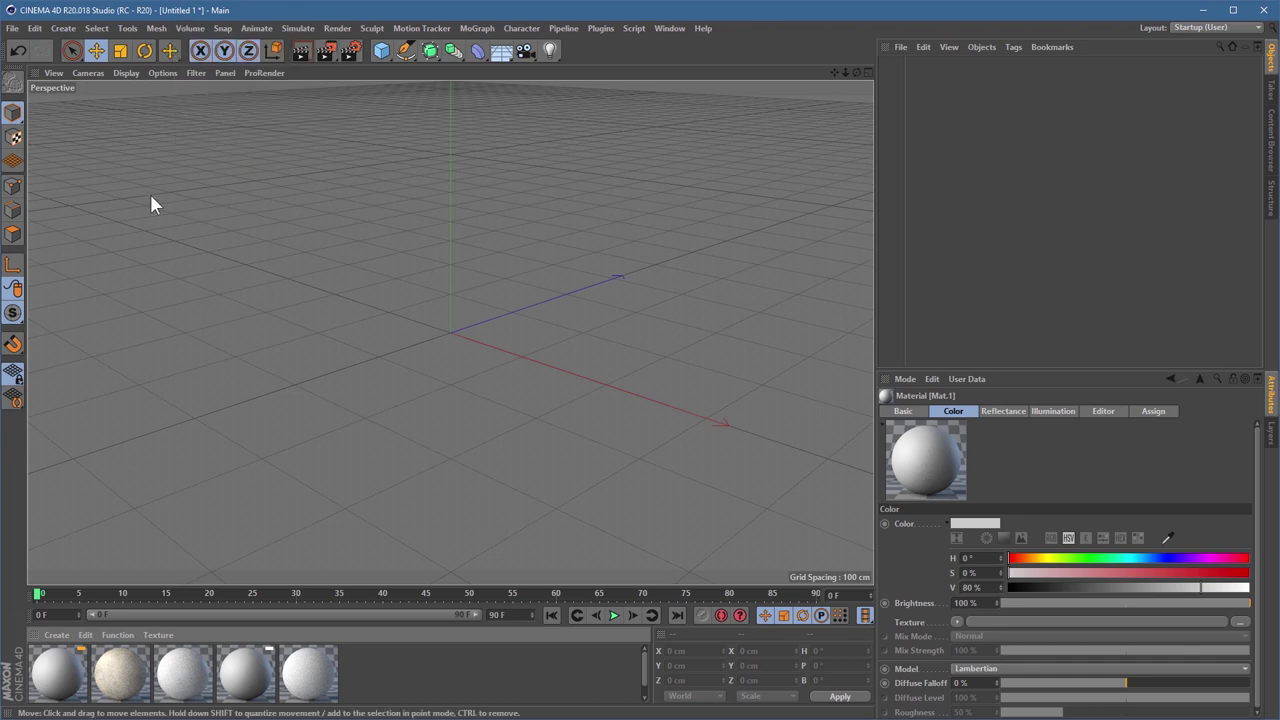
left_click(15, 30)
left_click(30, 47)
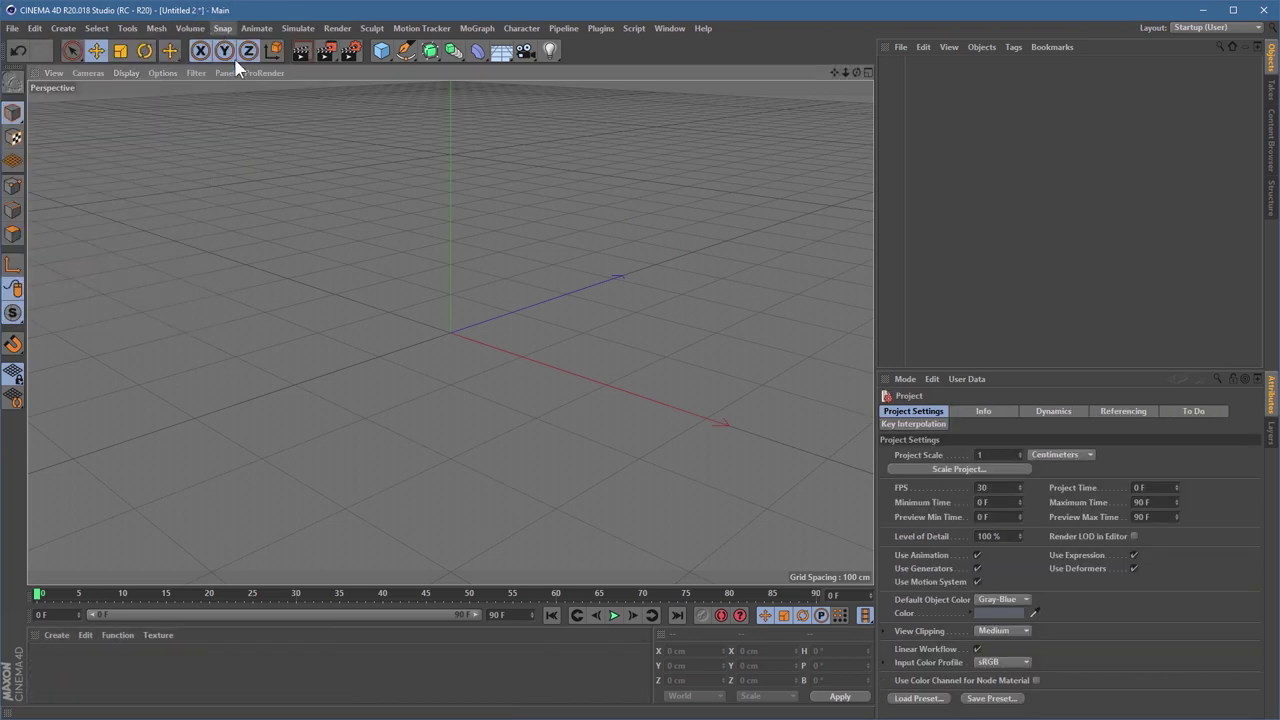
- Open the toolbar's generator objects palette
left_click(187, 31)
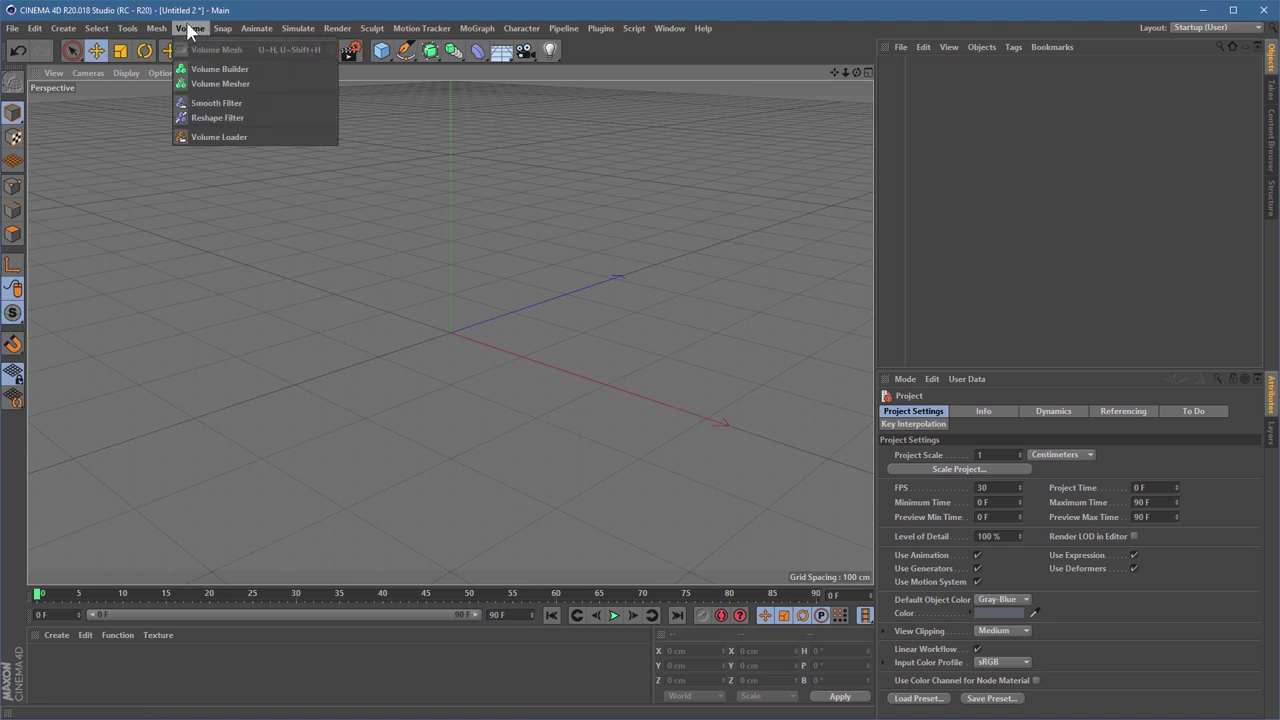
mouse_move(257, 28)
mouse_move(400, 97)
left_click(480, 98)
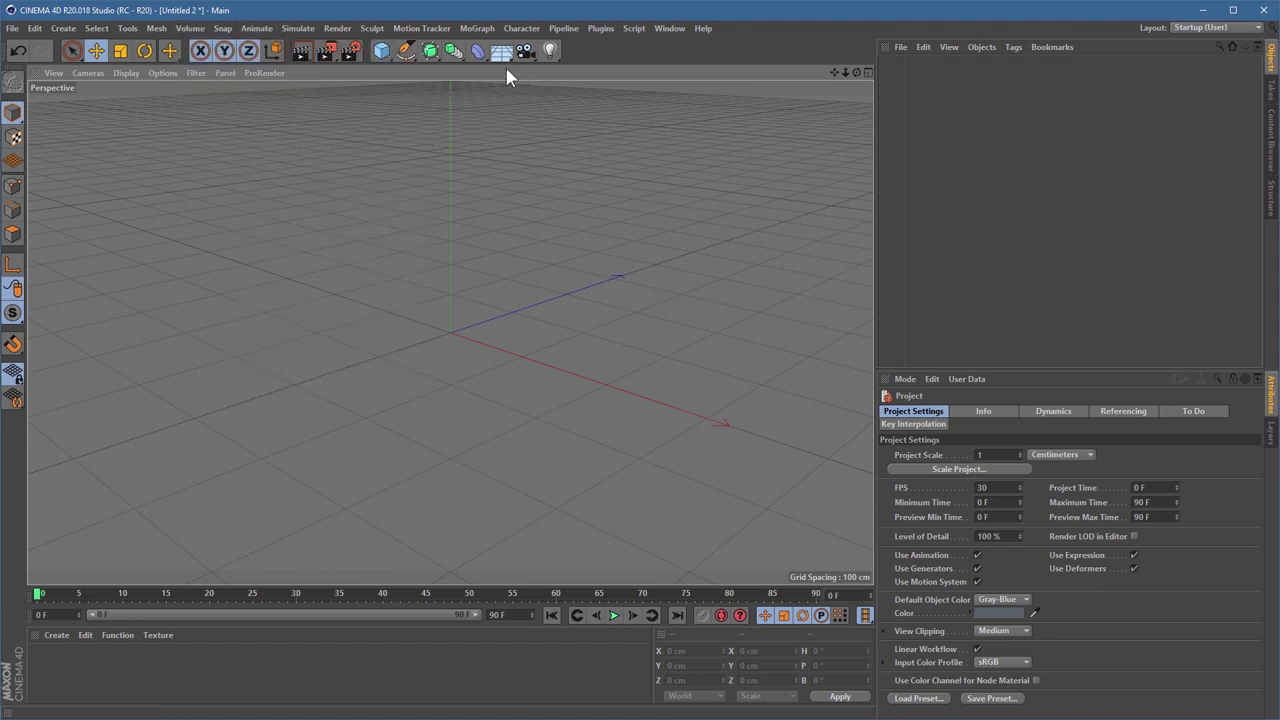
left_click(430, 50)
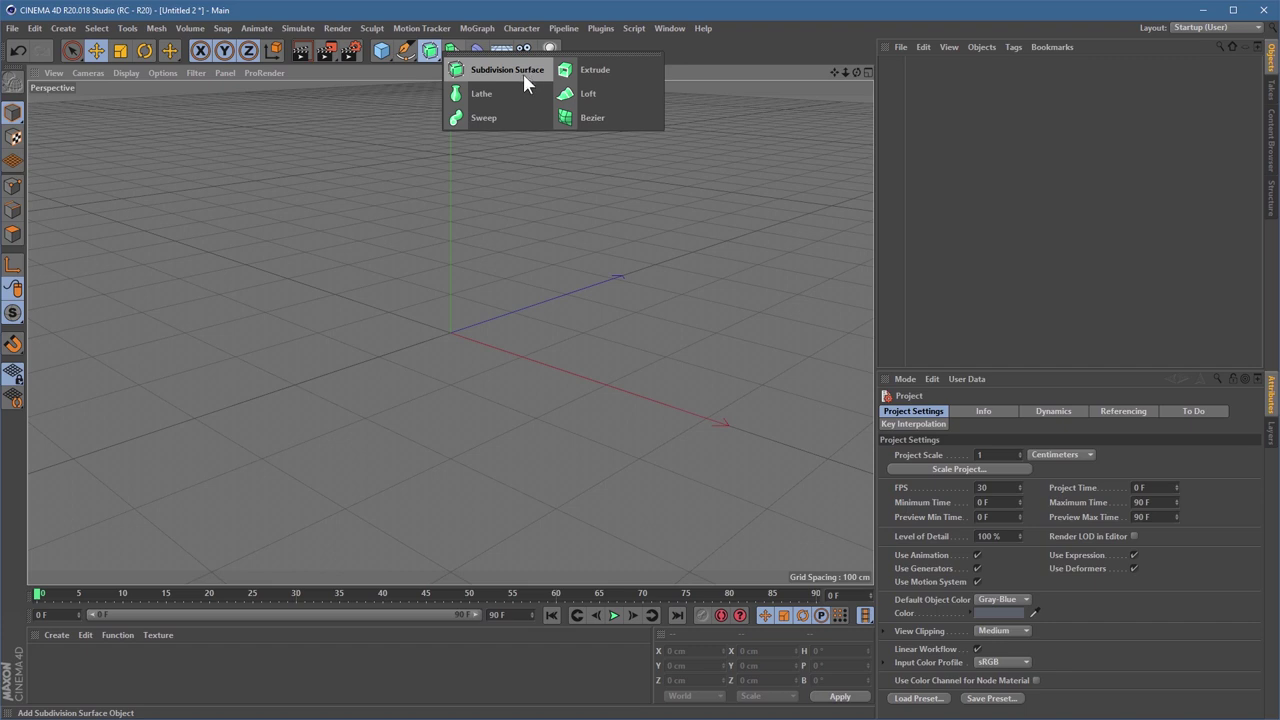
- Add a cube primitive, make it editable and switch to polygon mode
left_click(381, 50)
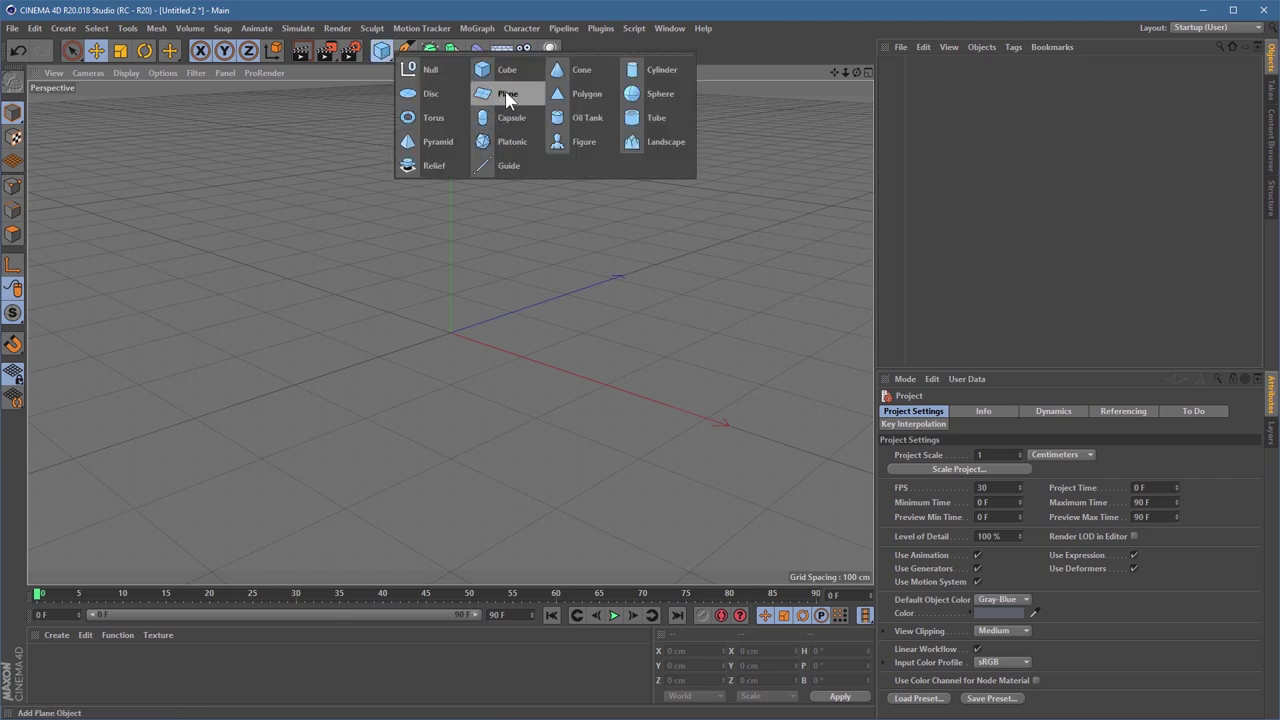
left_click(507, 69)
left_click(13, 82)
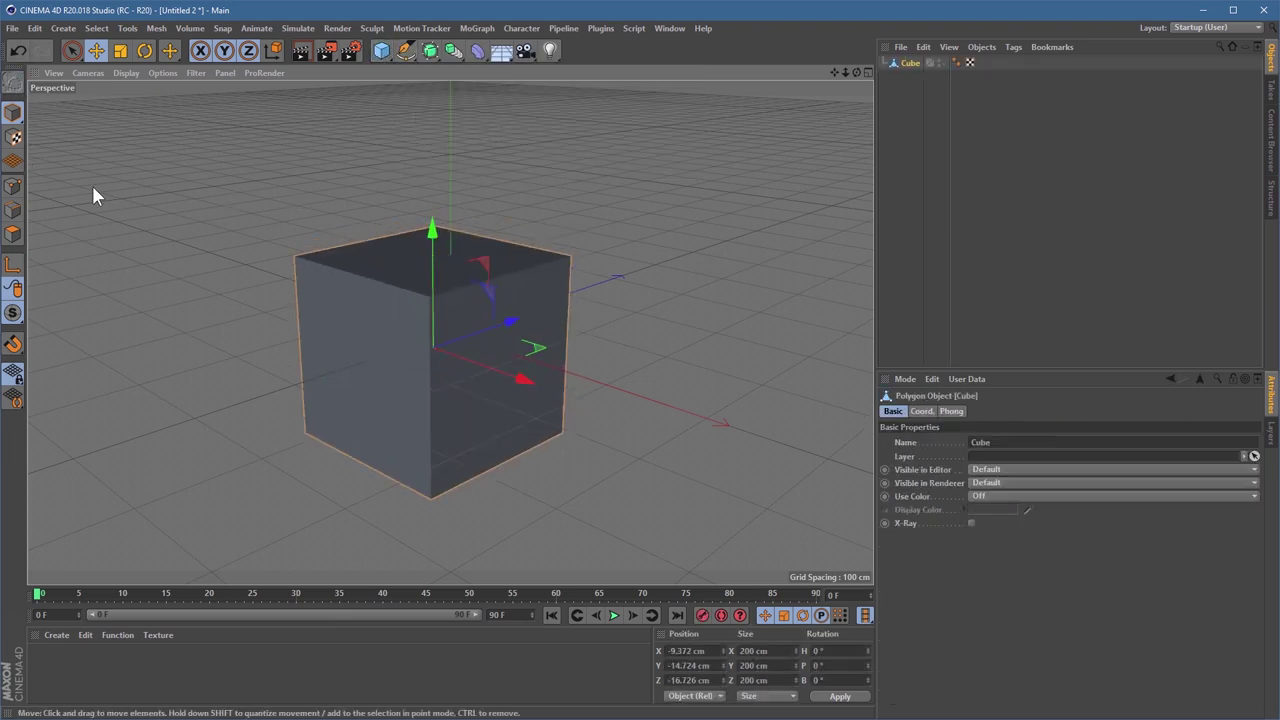
left_click(13, 233)
- Slice the cube with several Line Cut edges across its top and front faces
left_click_drag(485, 345, 588, 205, "alt")
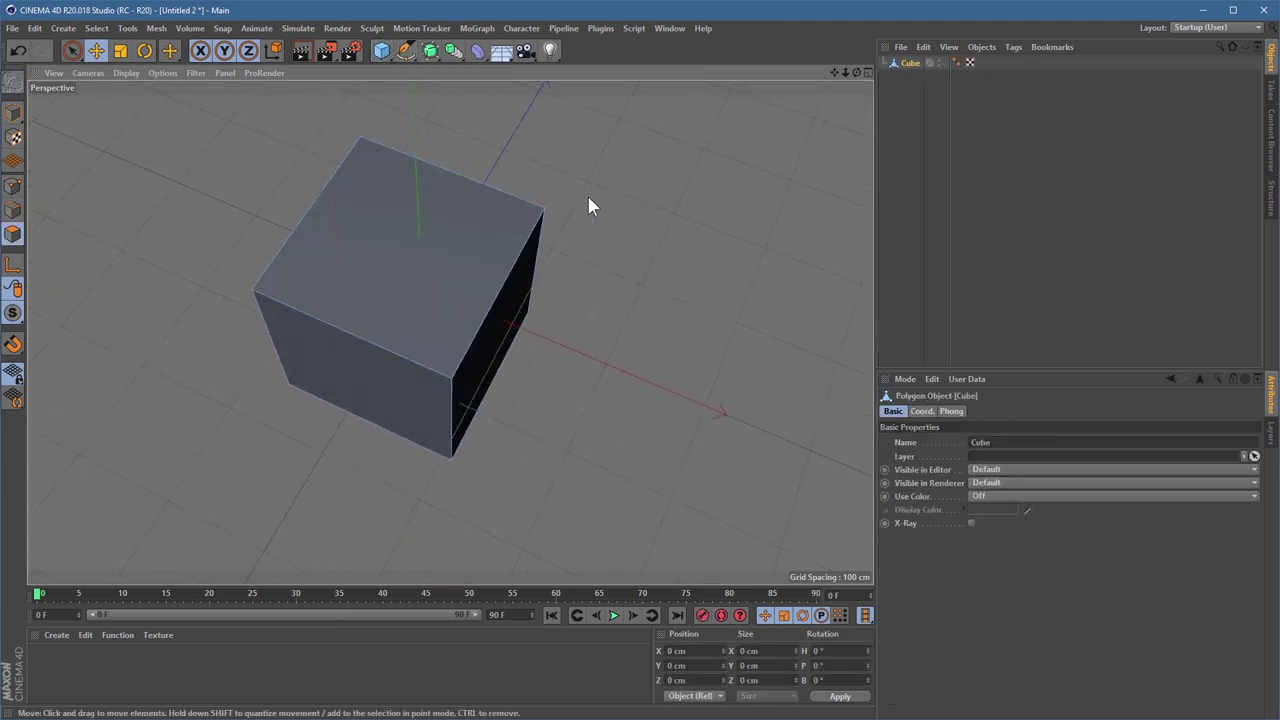
right_click(588, 205)
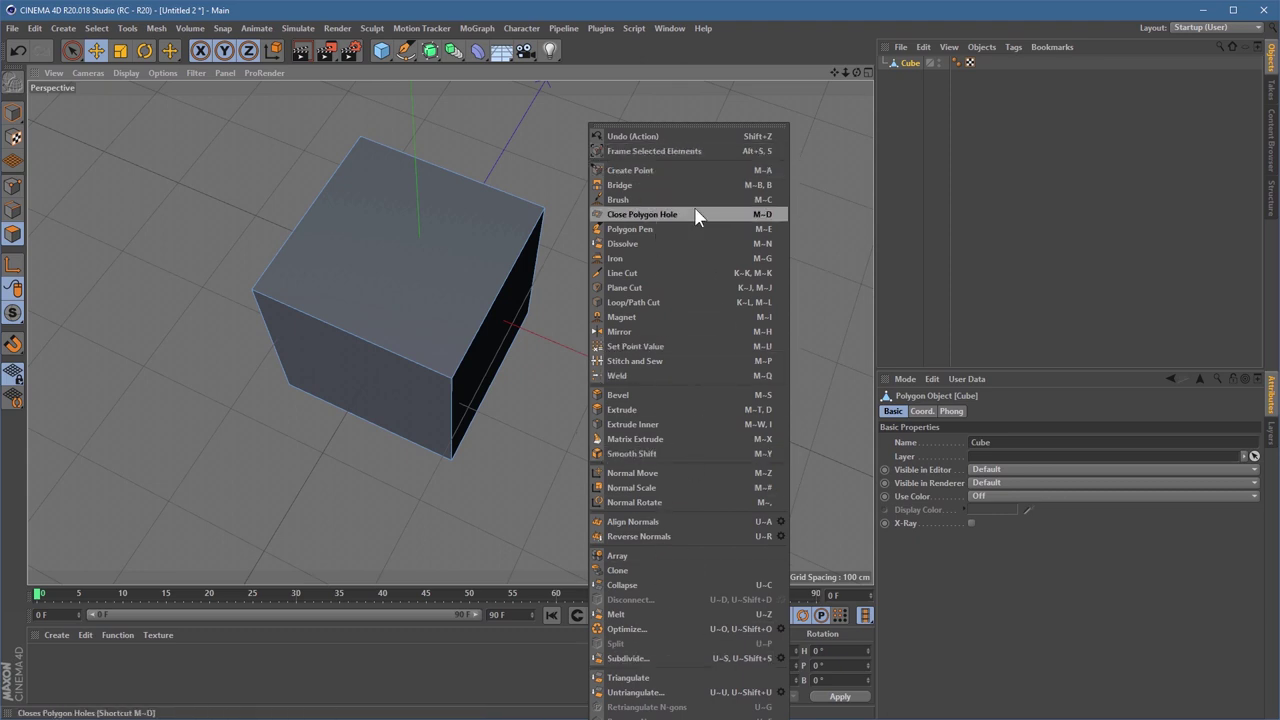
left_click(650, 273)
left_click_drag(496, 211, 395, 530, "alt")
left_click(435, 521)
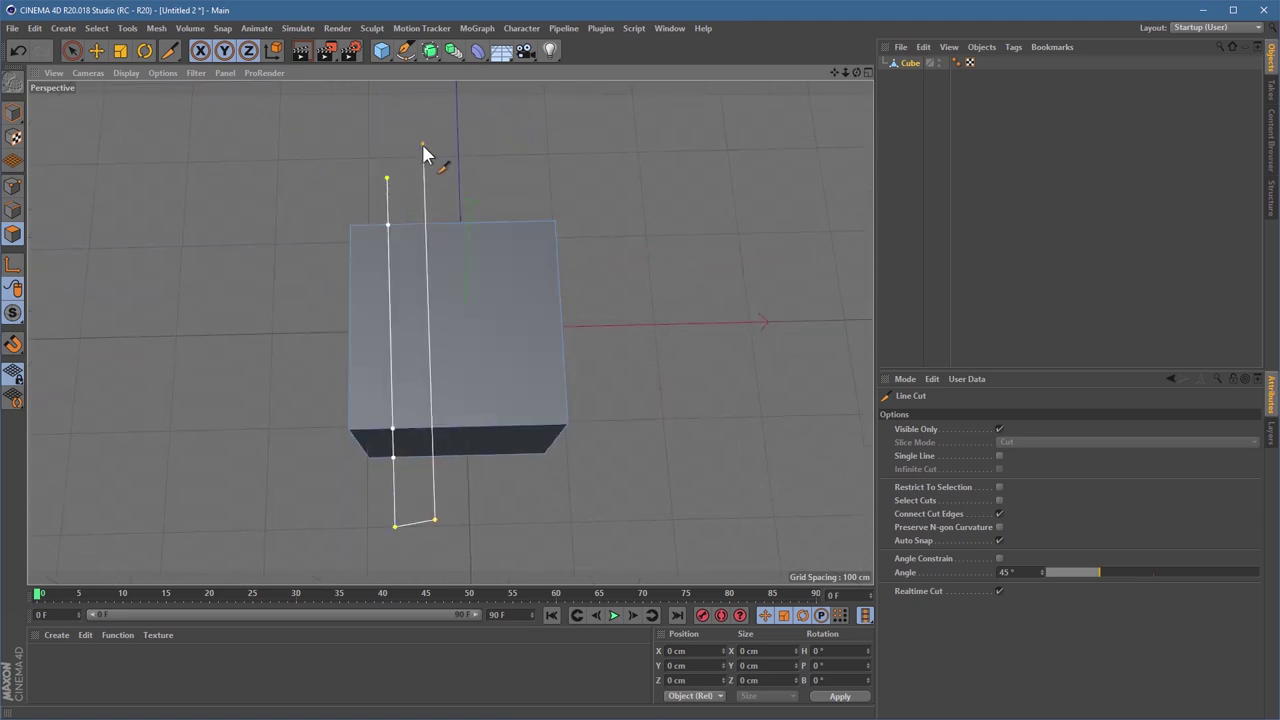
left_click(423, 147)
left_click(485, 165)
left_click(487, 543)
left_click(518, 545)
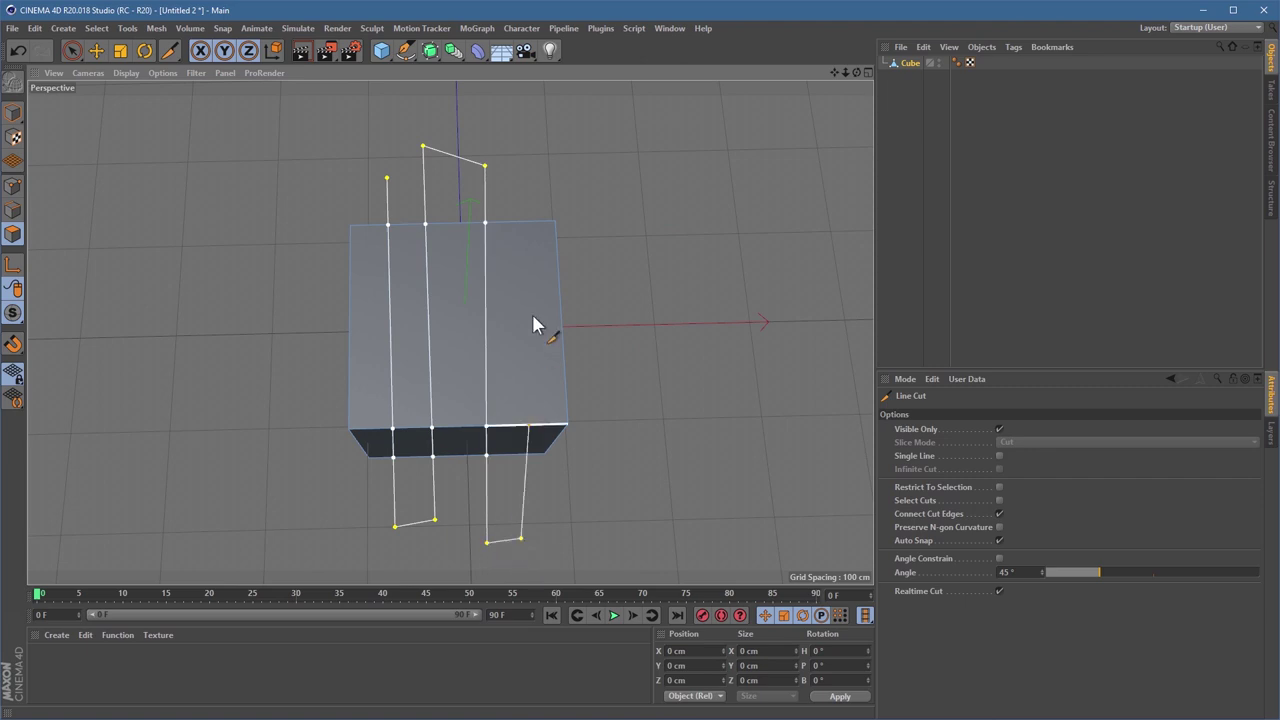
left_click(517, 143)
key("Escape")
left_click_drag(513, 310, 489, 167, "alt")
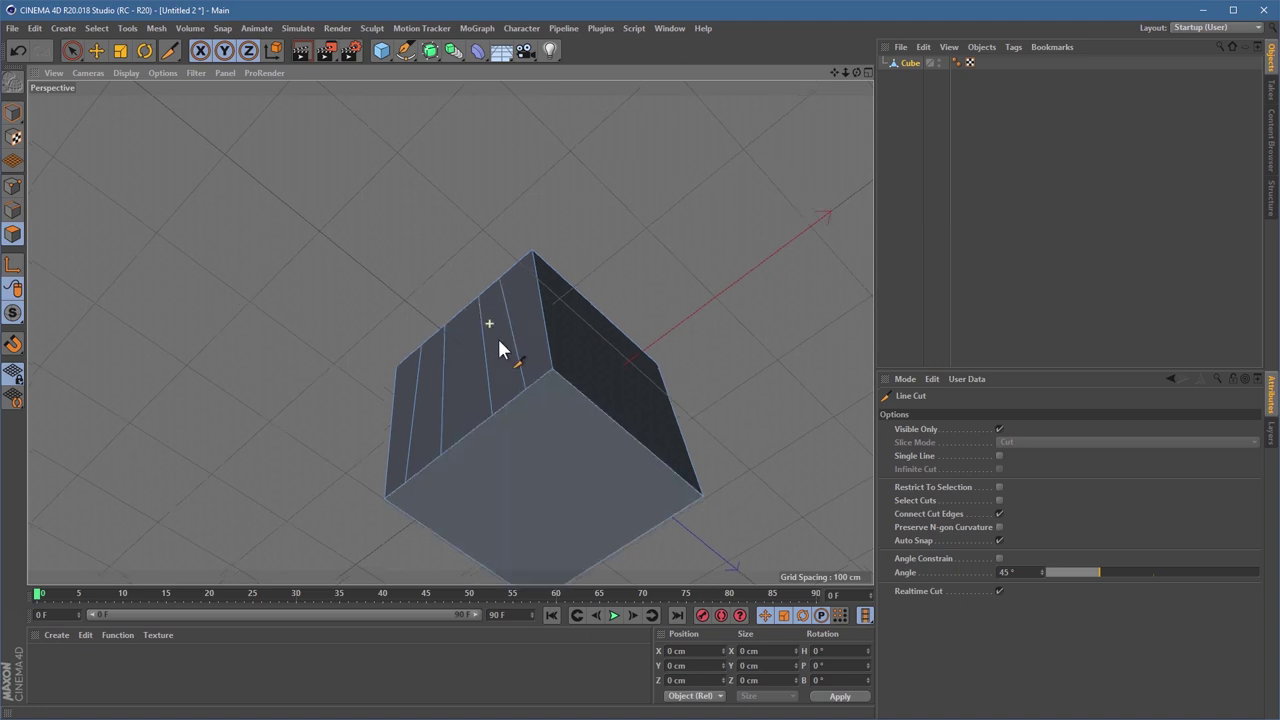
left_click_drag(497, 336, 555, 240, "alt")
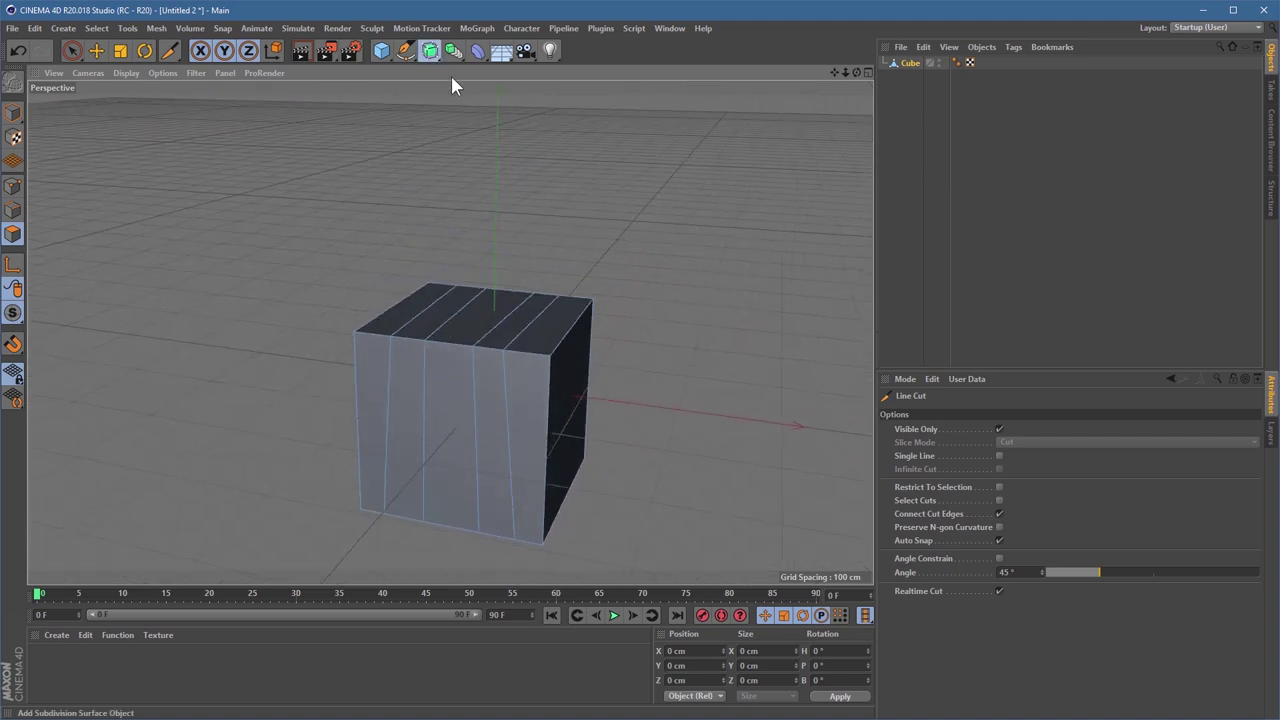
- Nest the cut cube under a Subdivision Surface and set Subdivision Editor to 4
left_click_drag(430, 50, 520, 52, "alt")
left_click_drag(918, 80, 904, 72)
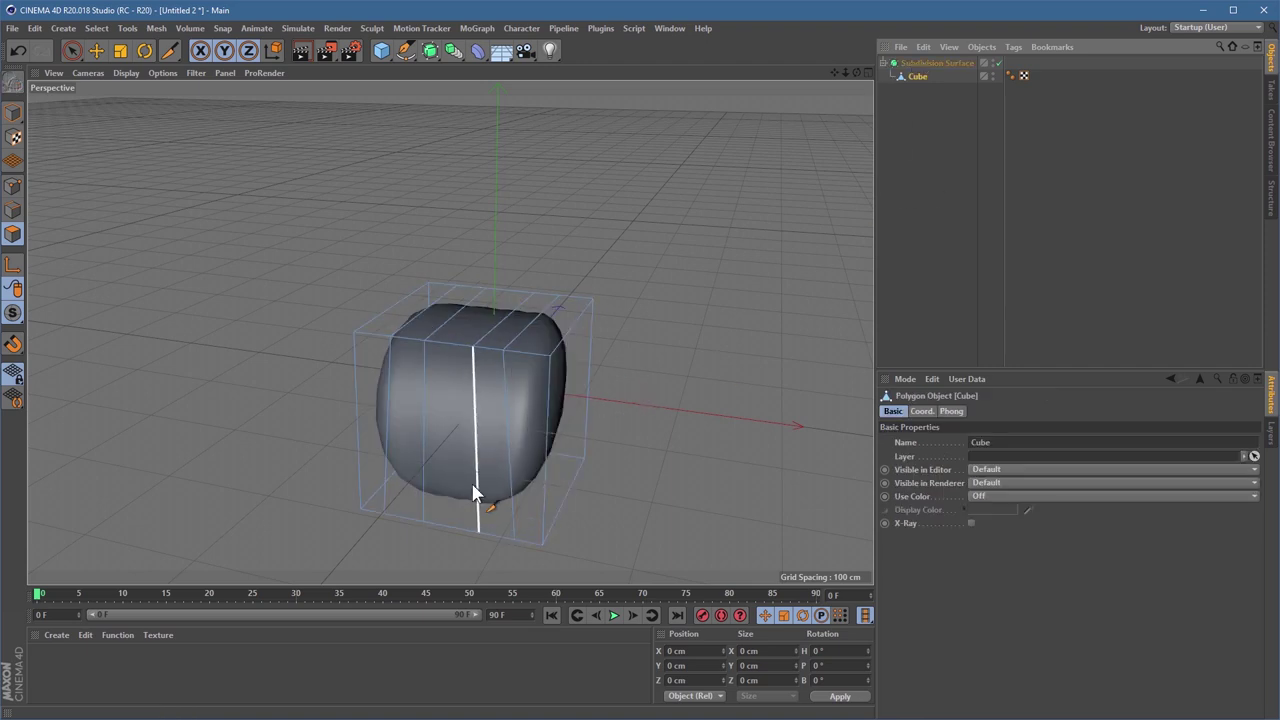
scroll(488, 498, "up", 2)
left_click(952, 64)
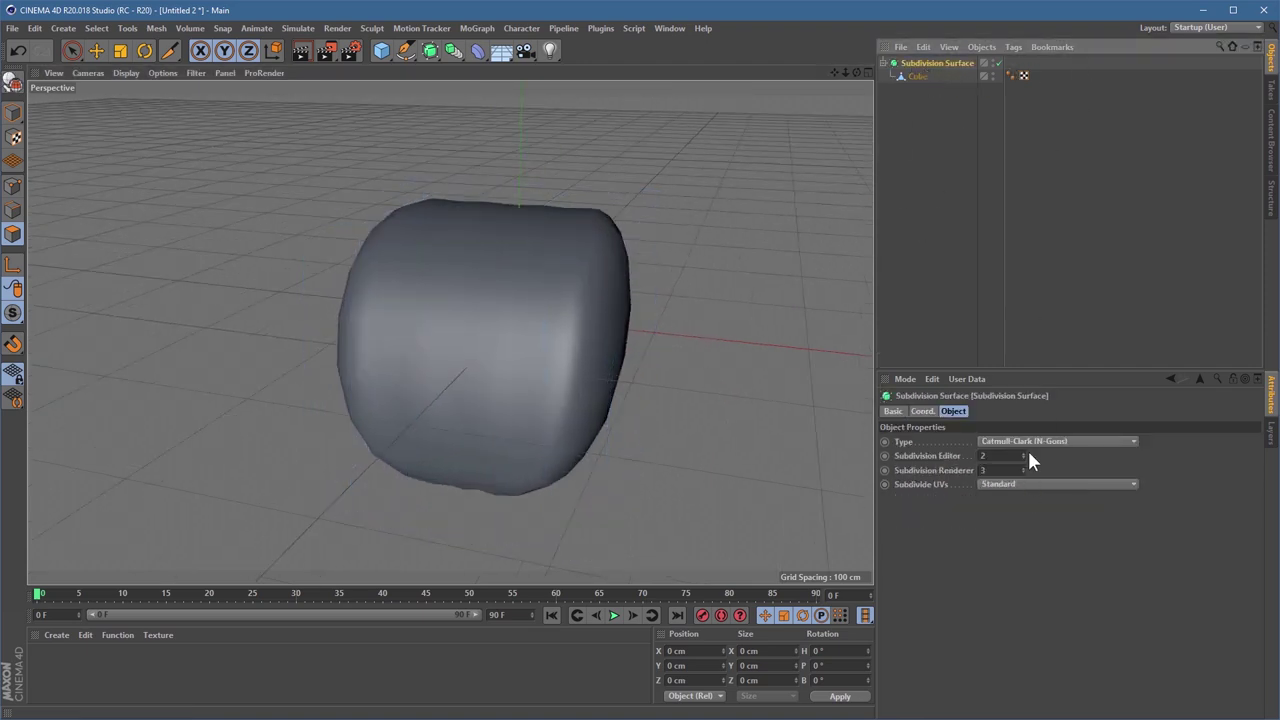
left_click(1023, 452)
left_click(1023, 452)
left_click_drag(743, 478, 630, 237, "alt")
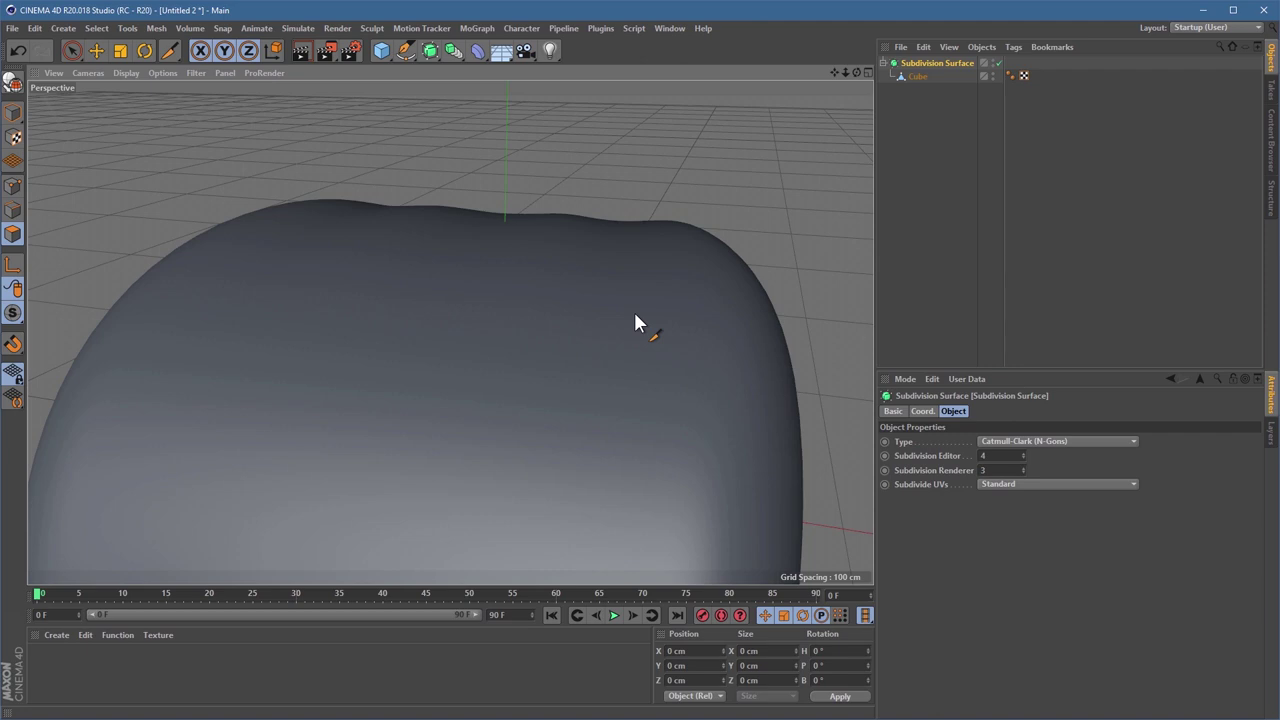
- Start a new empty project and add a Sphere primitive
left_click(14, 28)
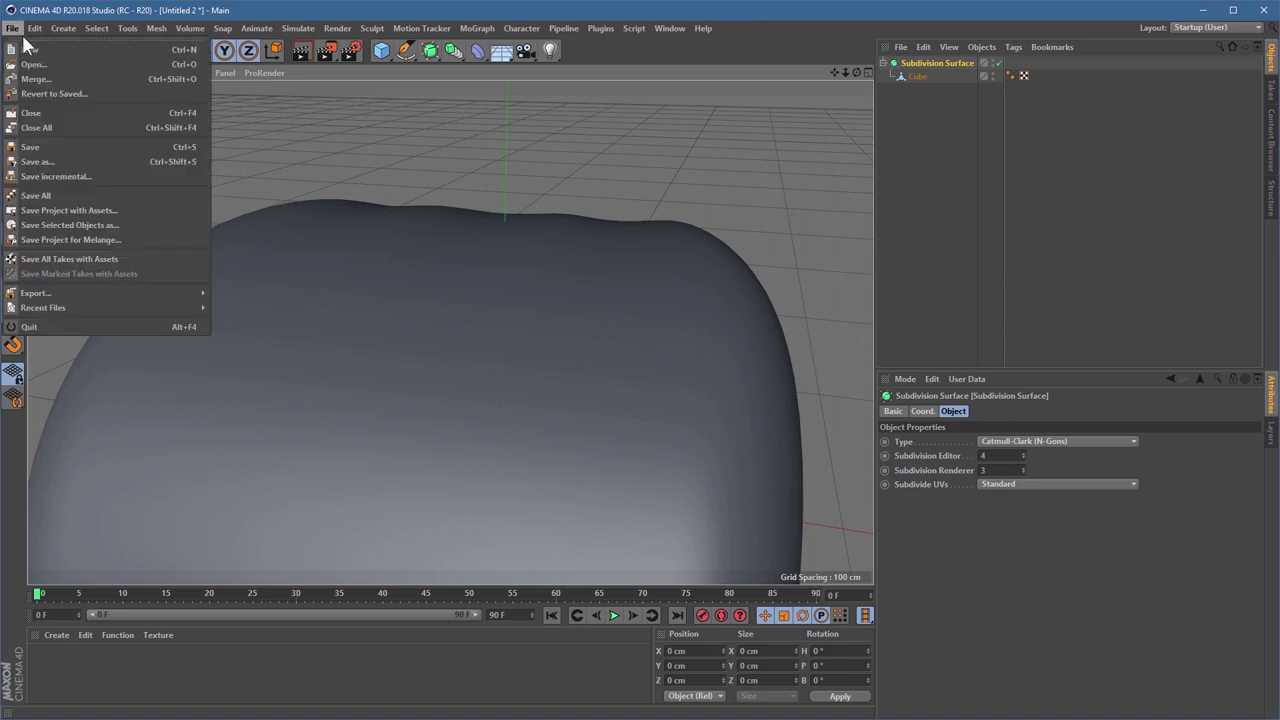
left_click(30, 50)
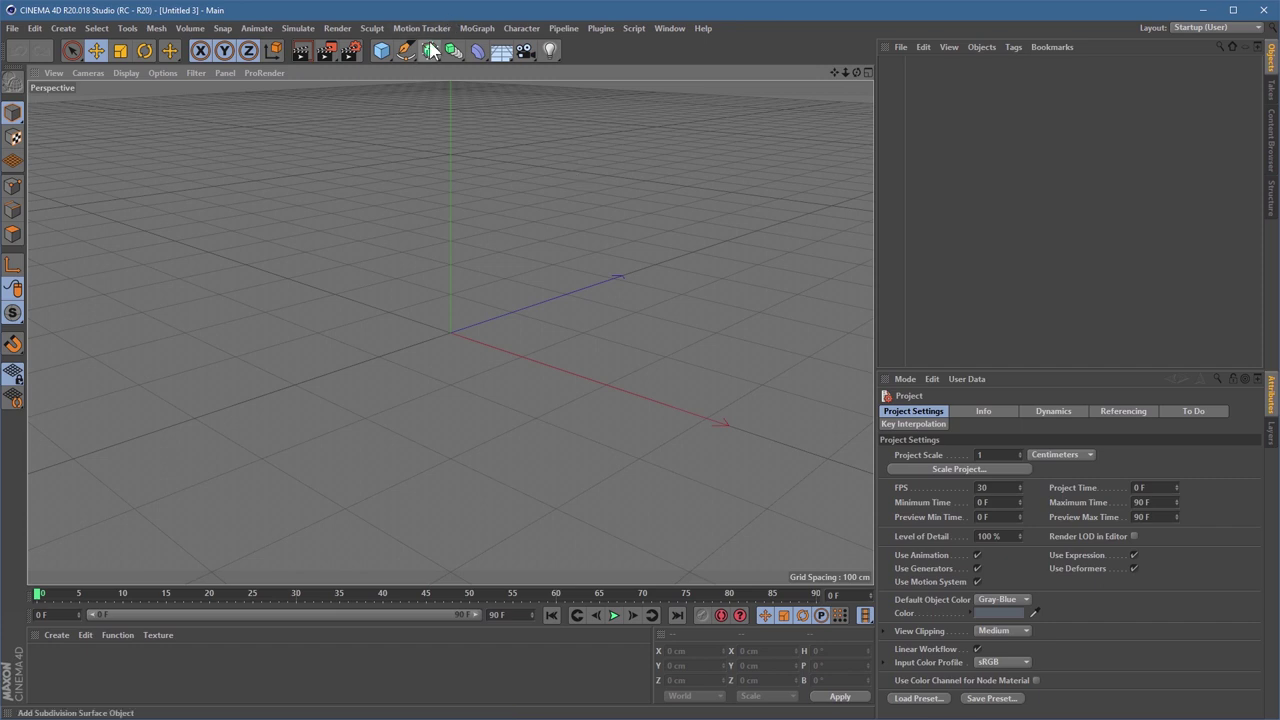
left_click_drag(430, 52, 385, 180)
left_click_drag(381, 50, 656, 94)
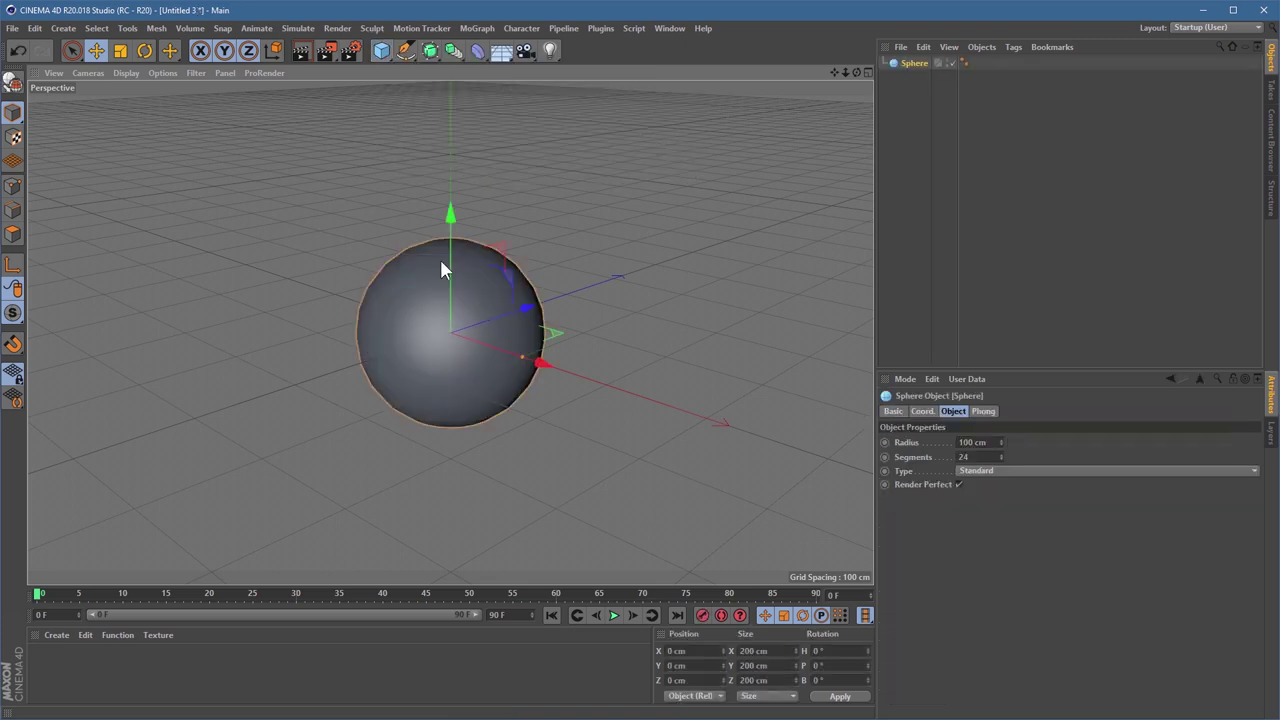
- Set the sphere's type to Hexahedron with 200 segments
left_click(990, 471)
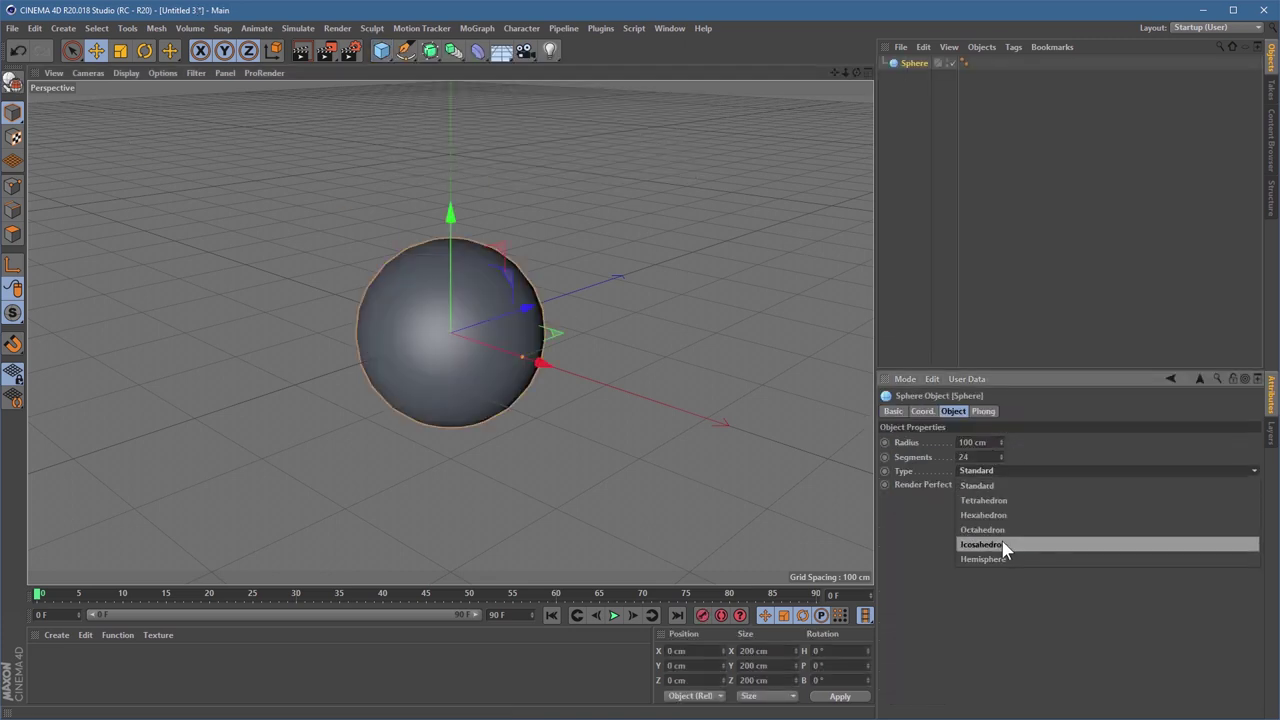
left_click(1000, 516)
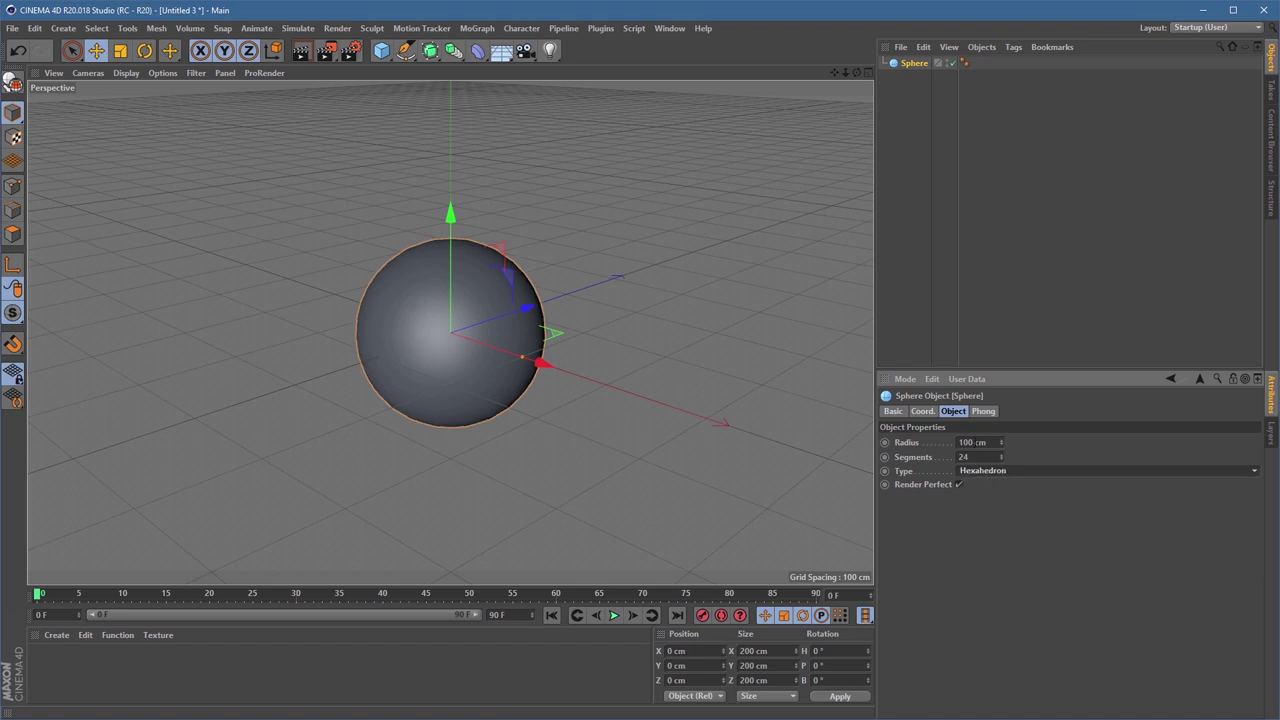
type("200")
key("Return")
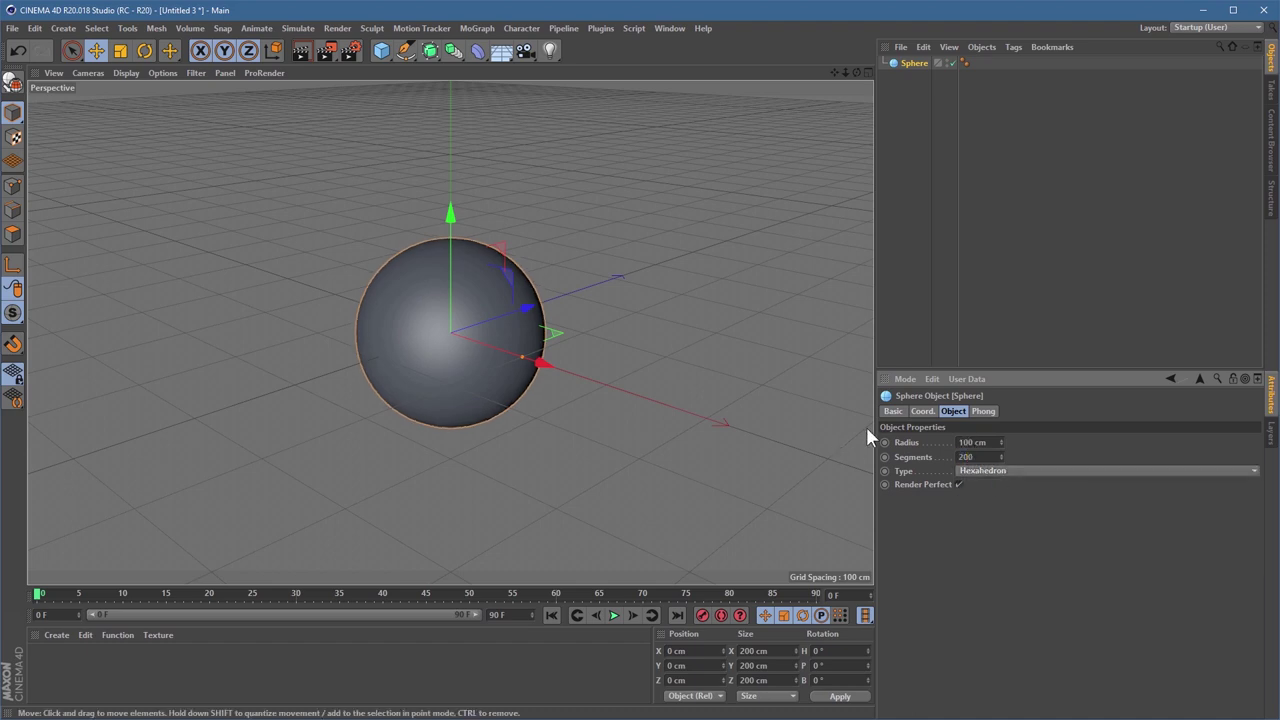
- Make the sphere editable and scale it into a flat oval about 224 × 78 × 557 cm
left_click(13, 81)
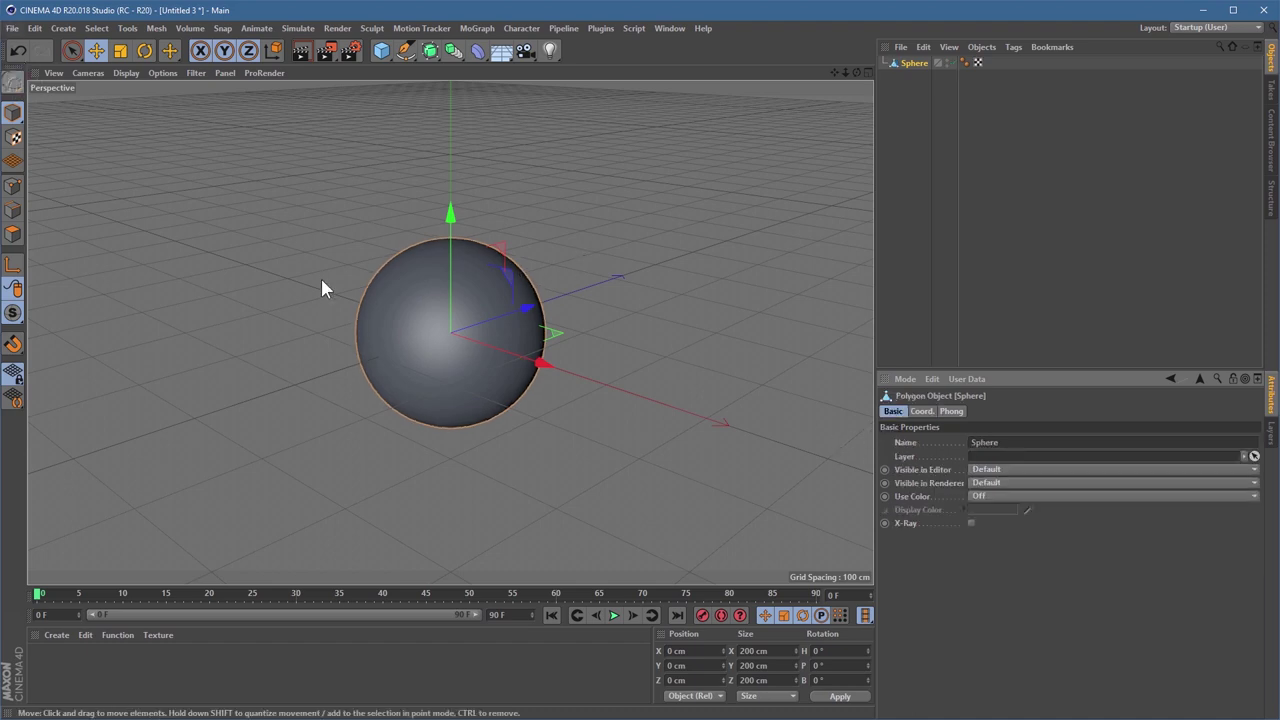
left_click_drag(323, 285, 510, 372, "alt")
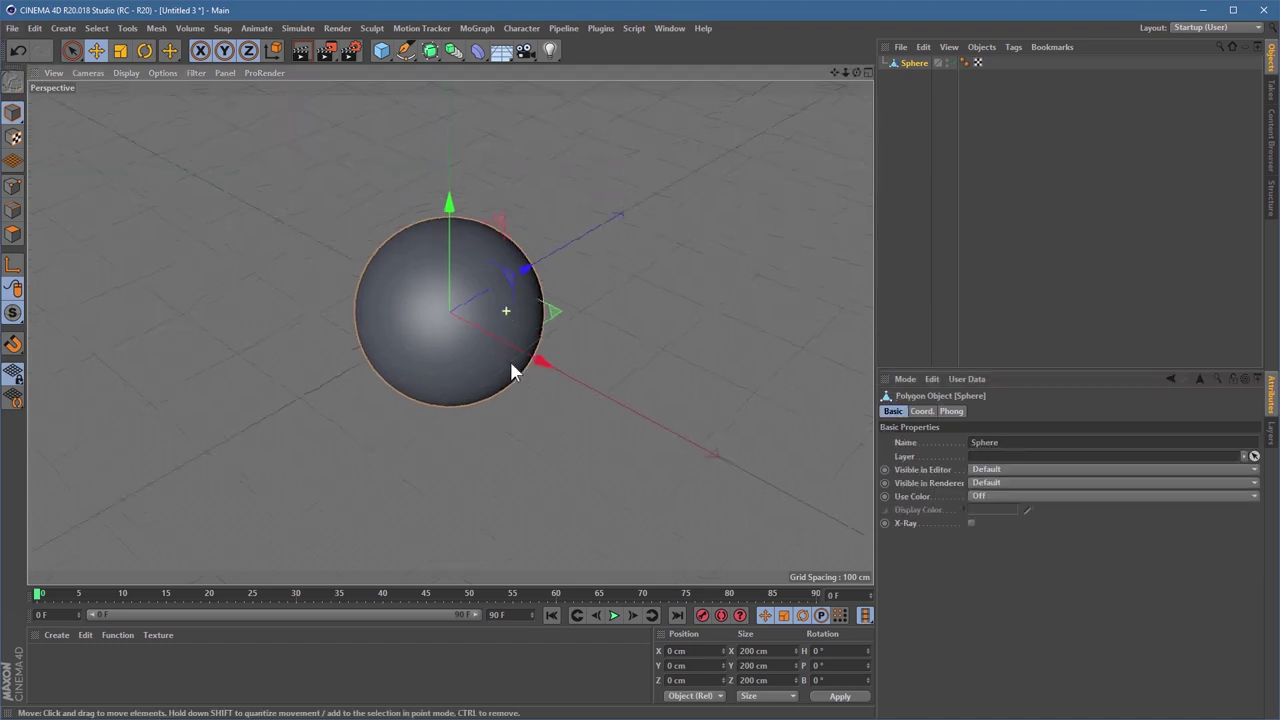
left_click(120, 51)
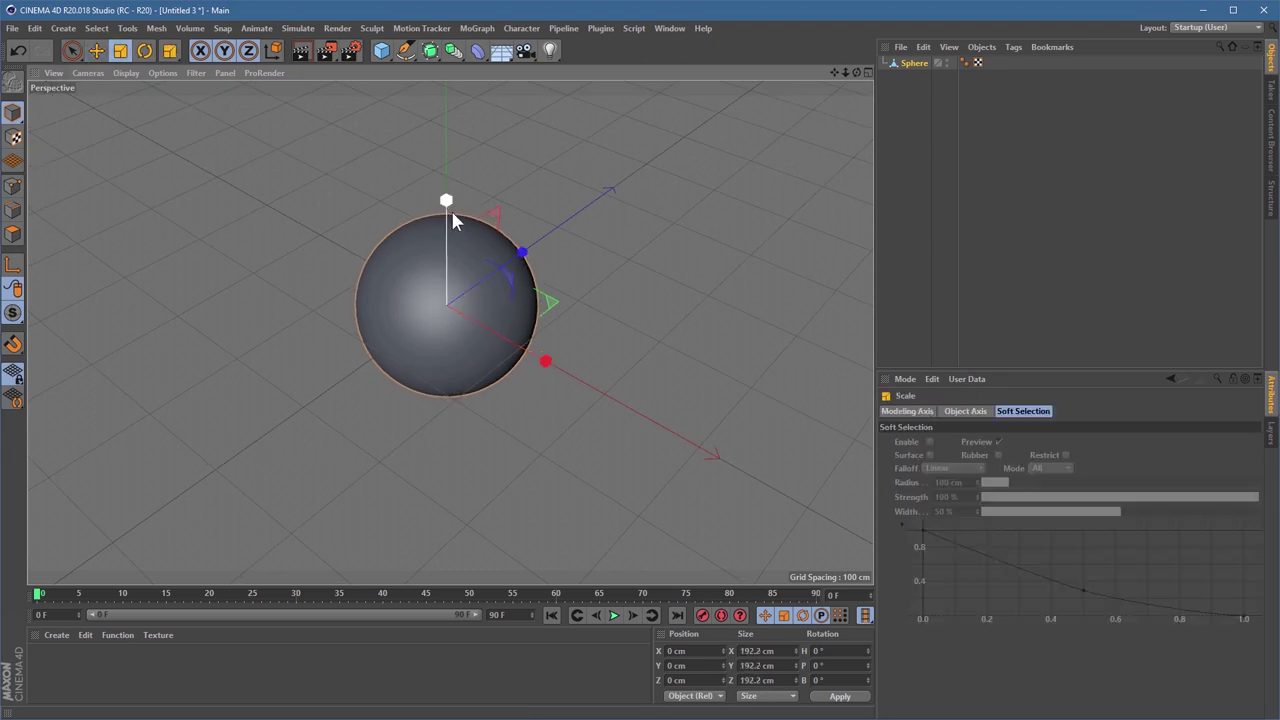
left_click_drag(451, 209, 641, 158)
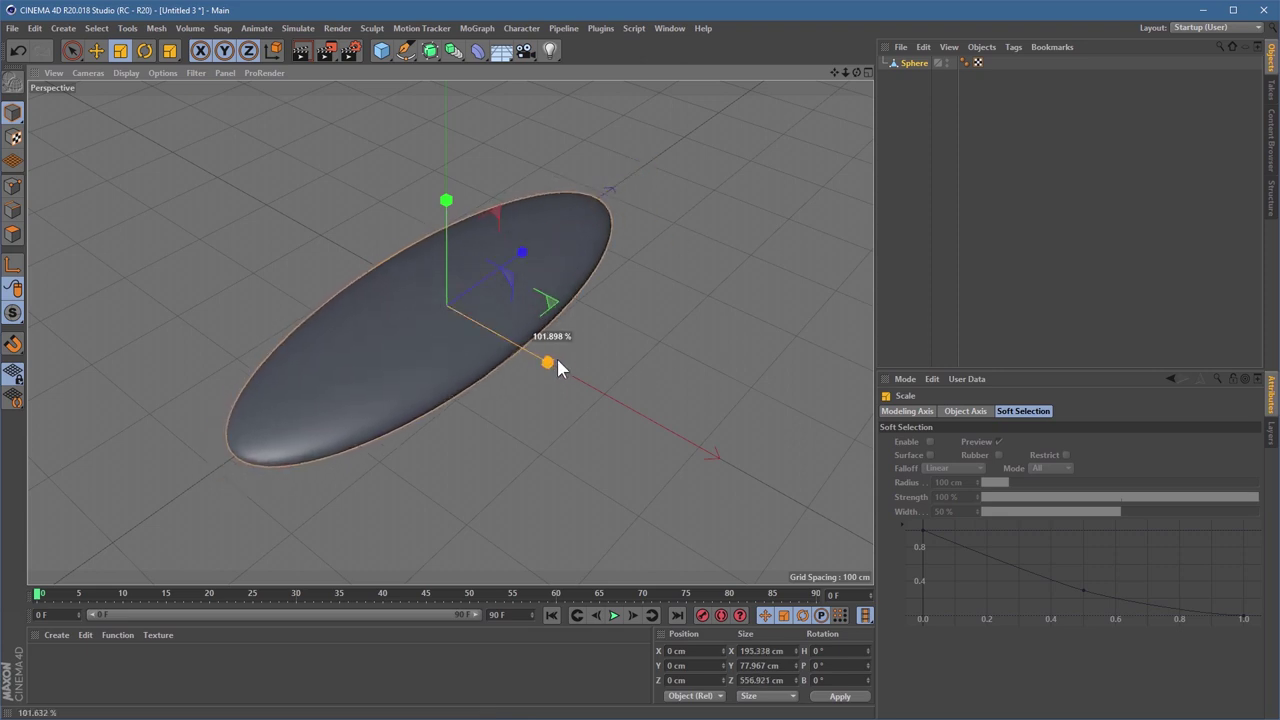
left_click_drag(557, 367, 470, 458)
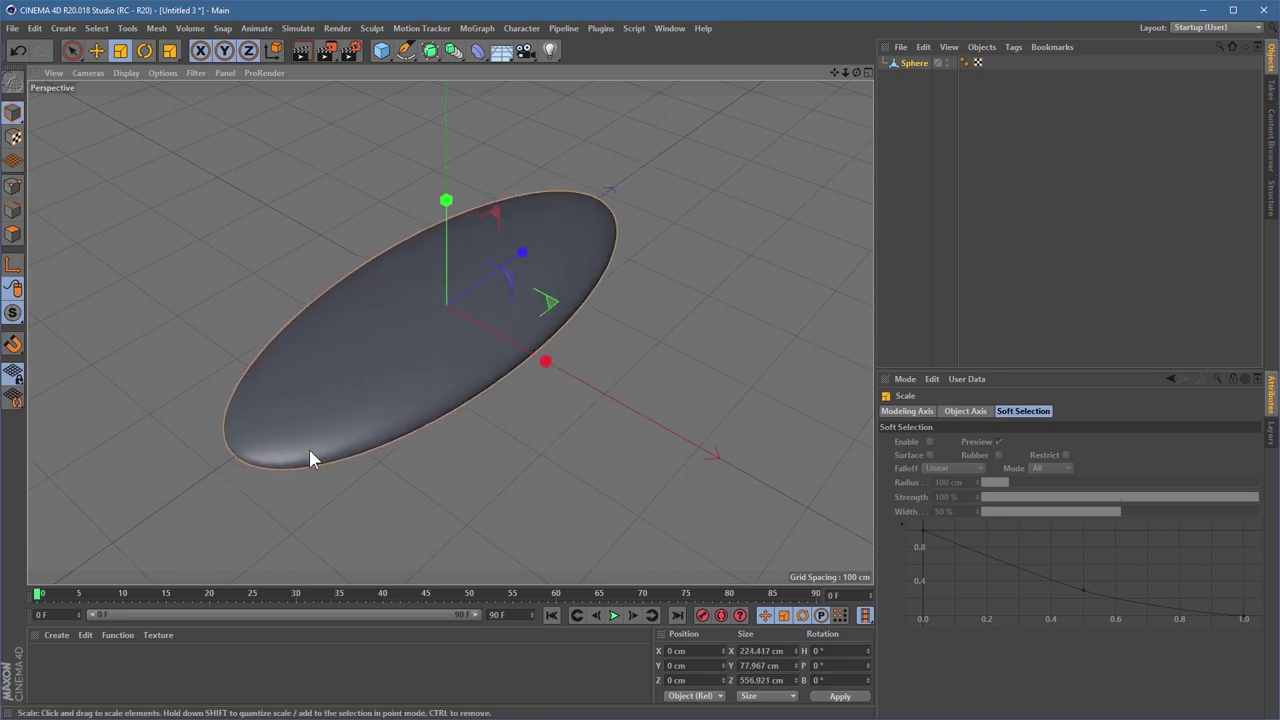
left_click_drag(289, 194, 547, 298, "alt")
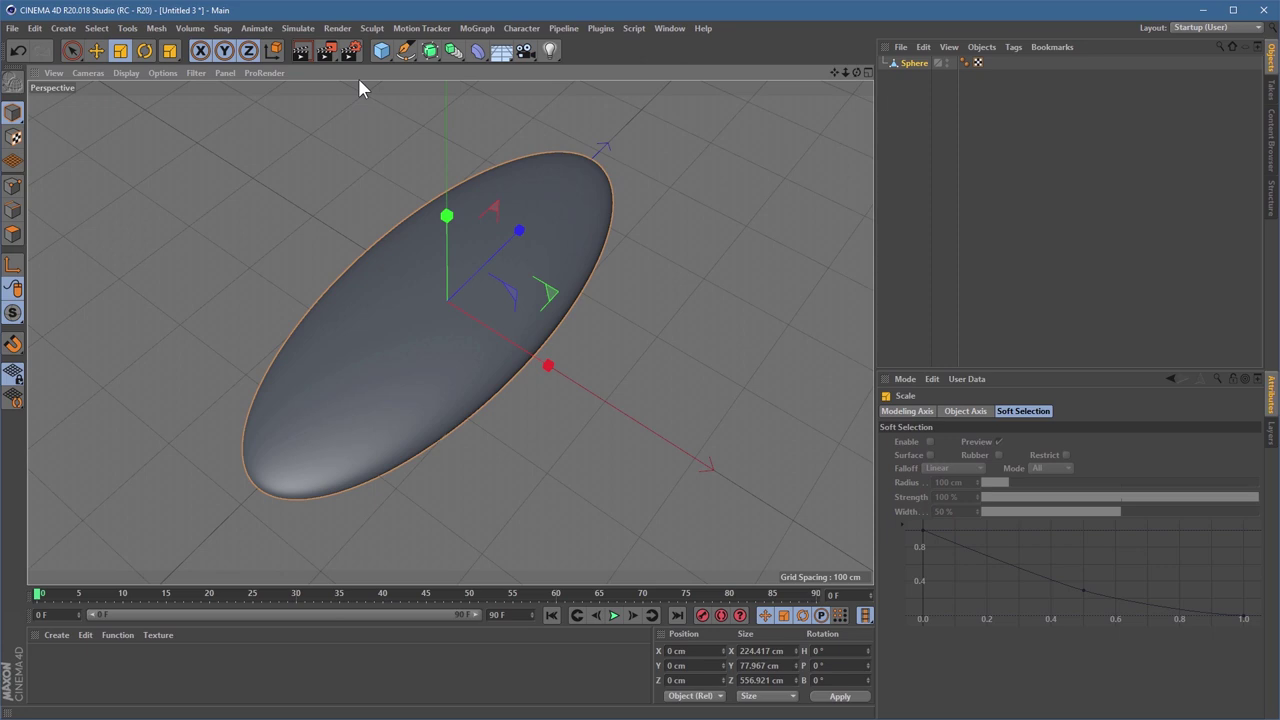
left_click(381, 50)
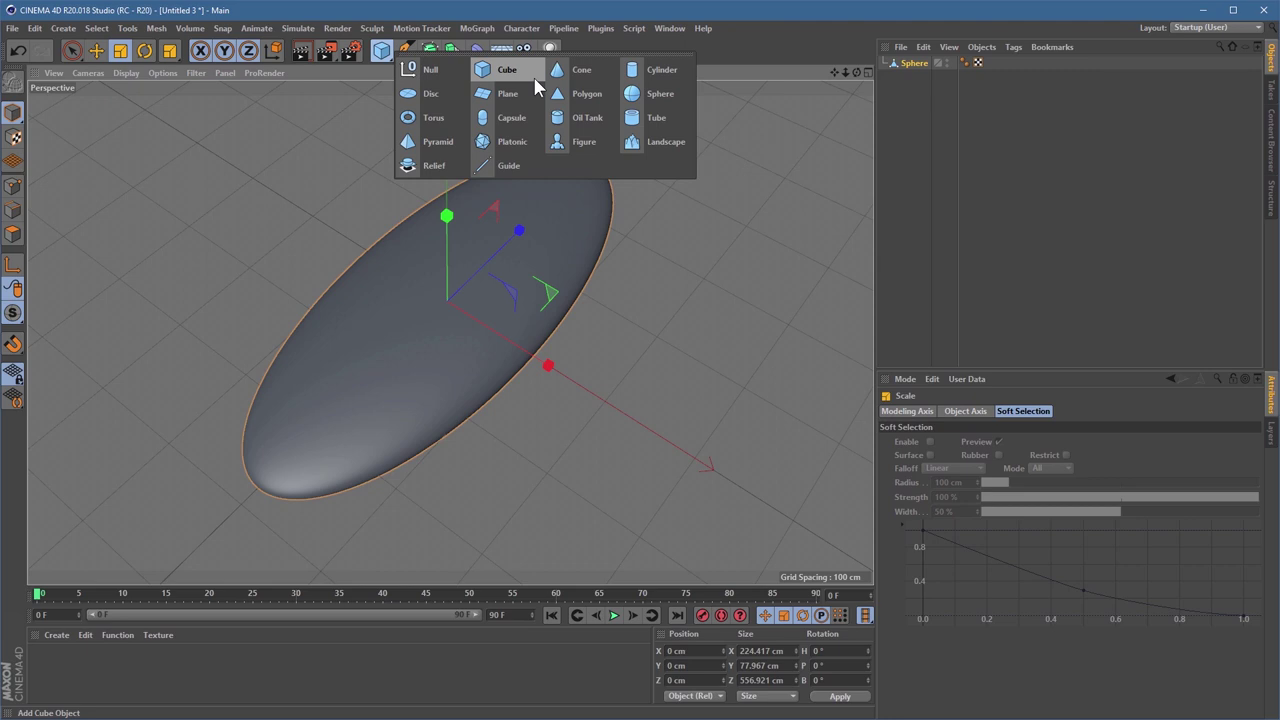
- Add a Tube with a wider inner radius, 200 rotation segments and a 5 cm fillet
left_click(668, 115)
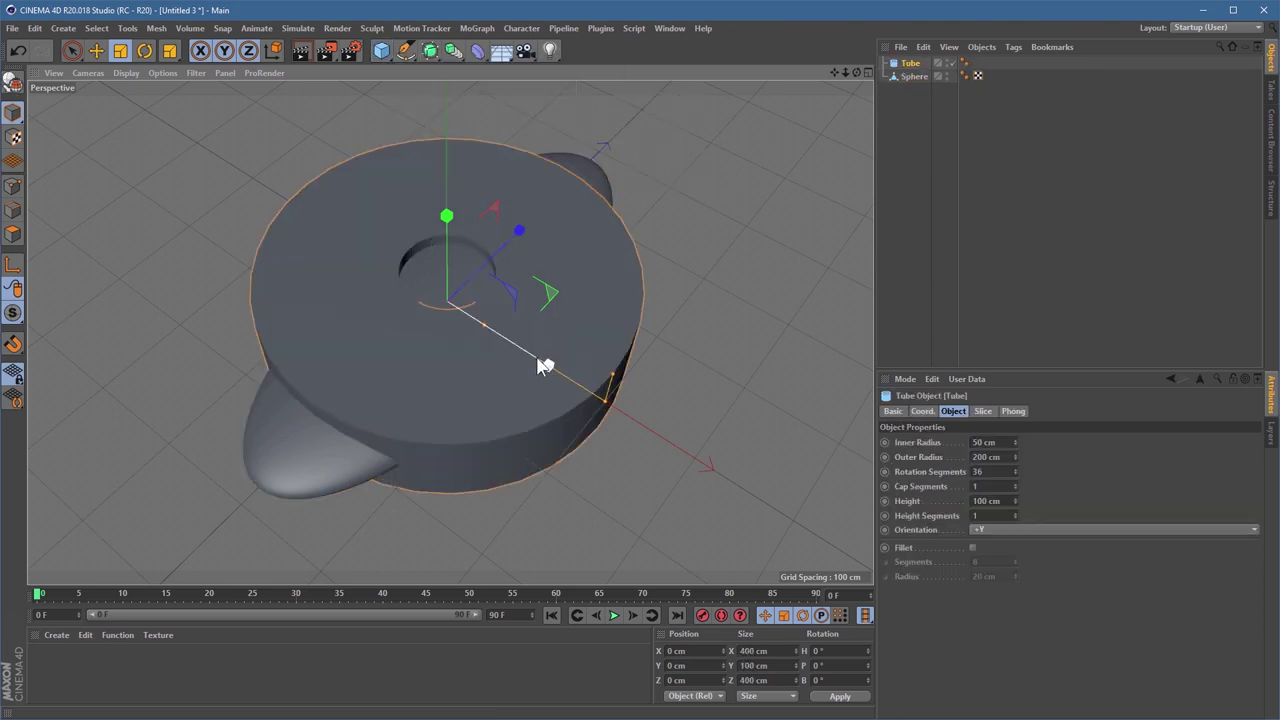
left_click_drag(484, 326, 566, 362)
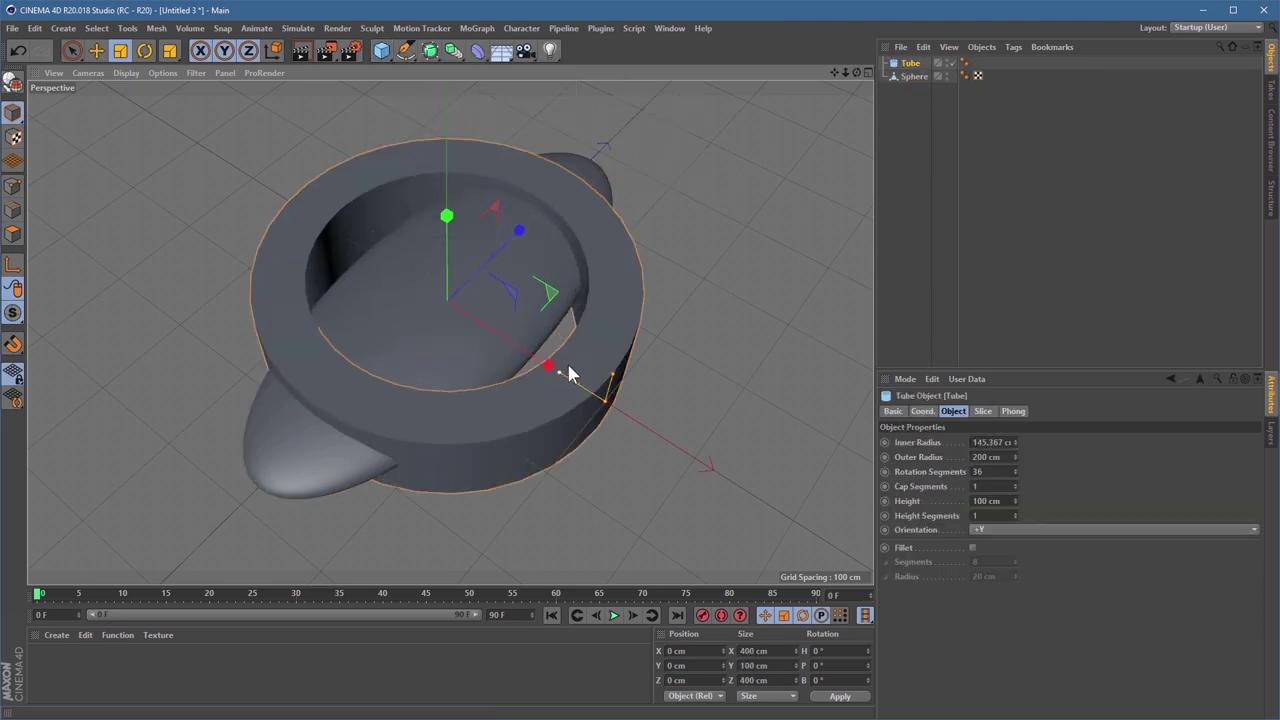
left_click(993, 472)
type("200")
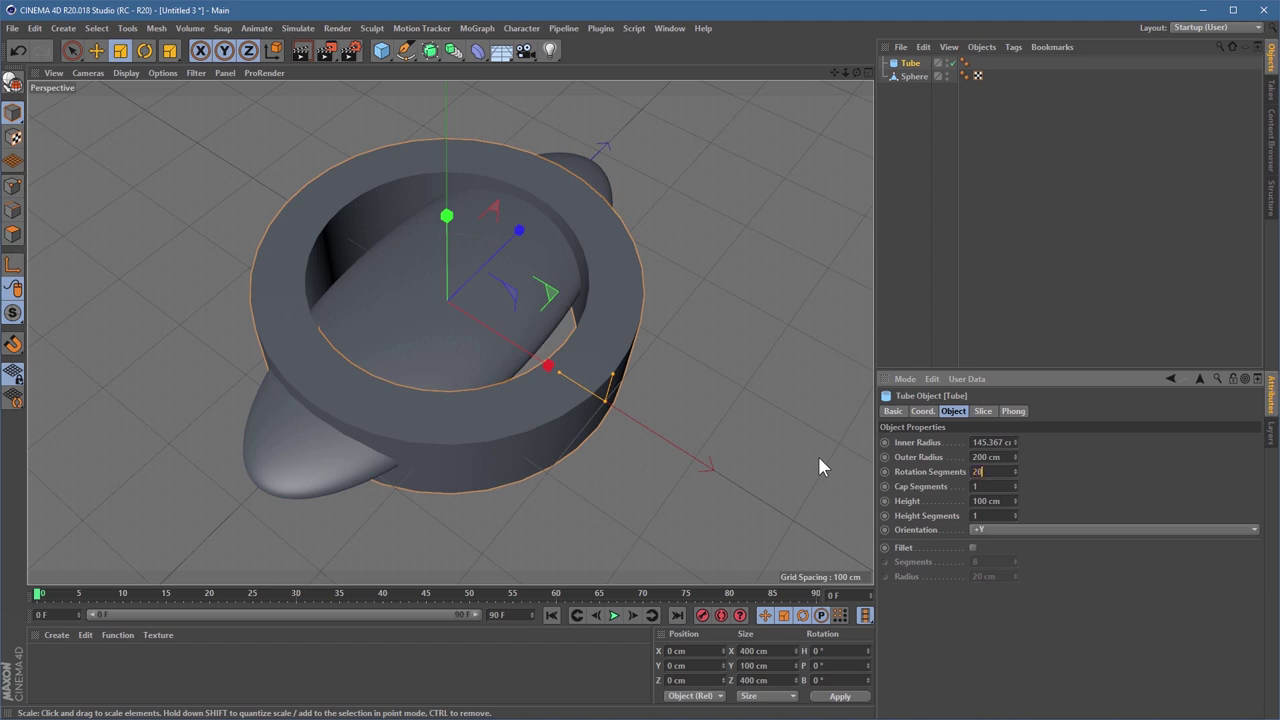
key("Return")
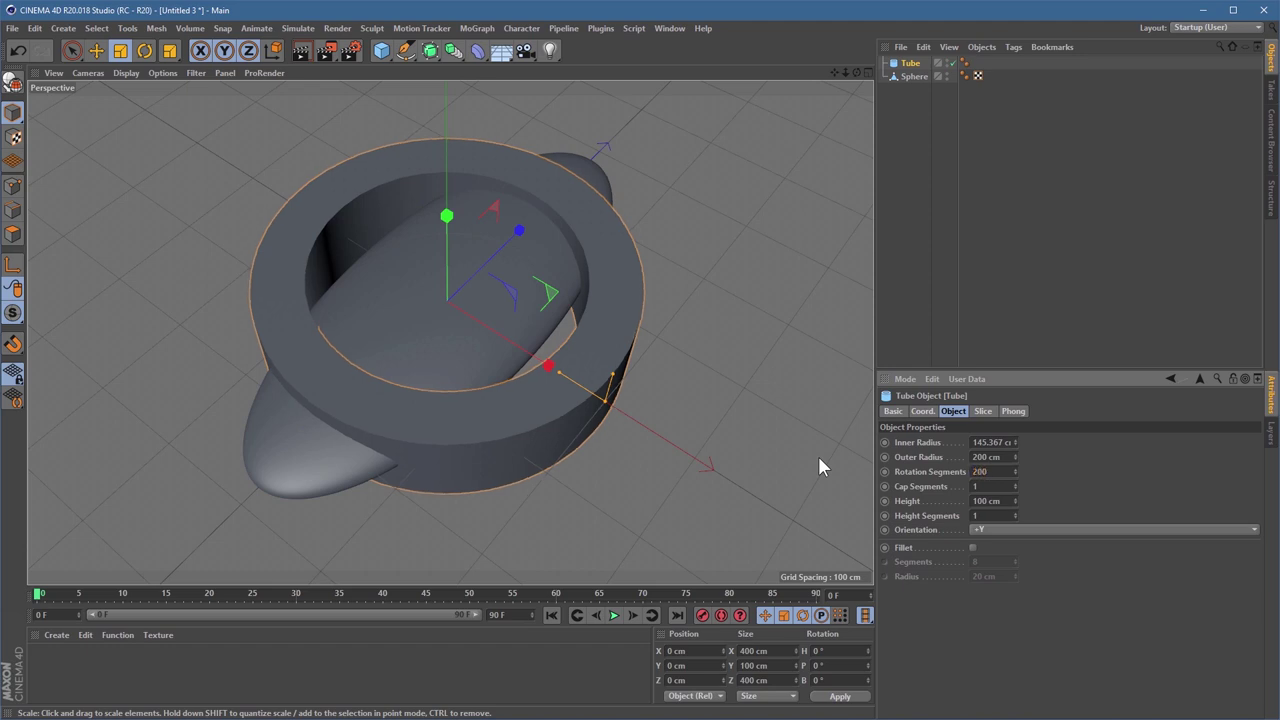
left_click(973, 548)
left_click_drag(1016, 578, 1005, 610)
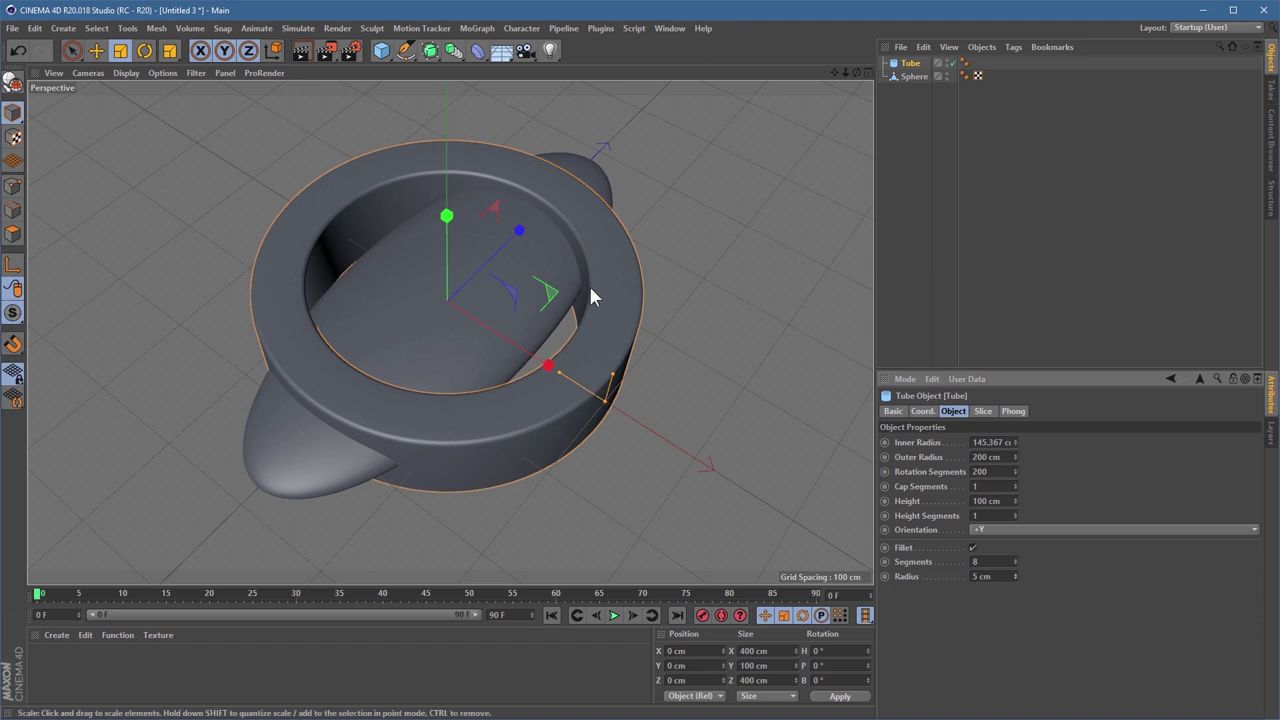
- Scale the tube to about 207 × 52 cm and raise it atop the oval body
left_click_drag(590, 297, 449, 278)
key("e")
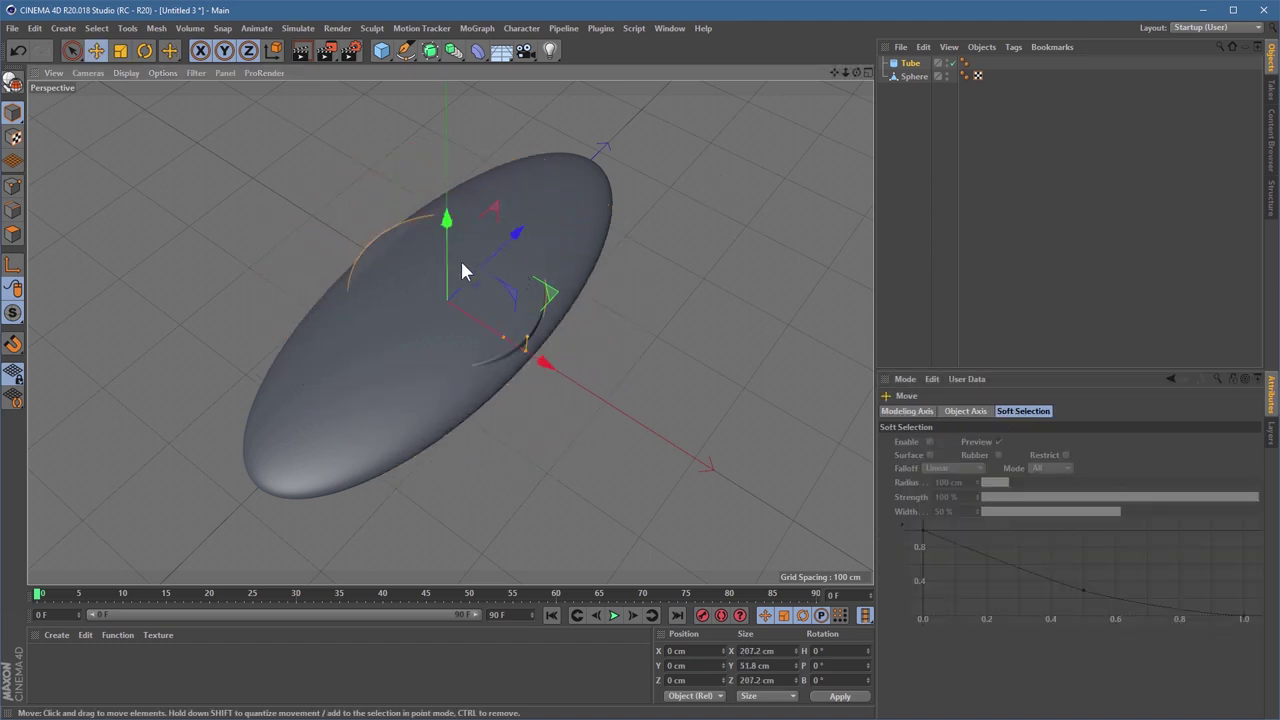
left_click_drag(449, 229, 445, 216)
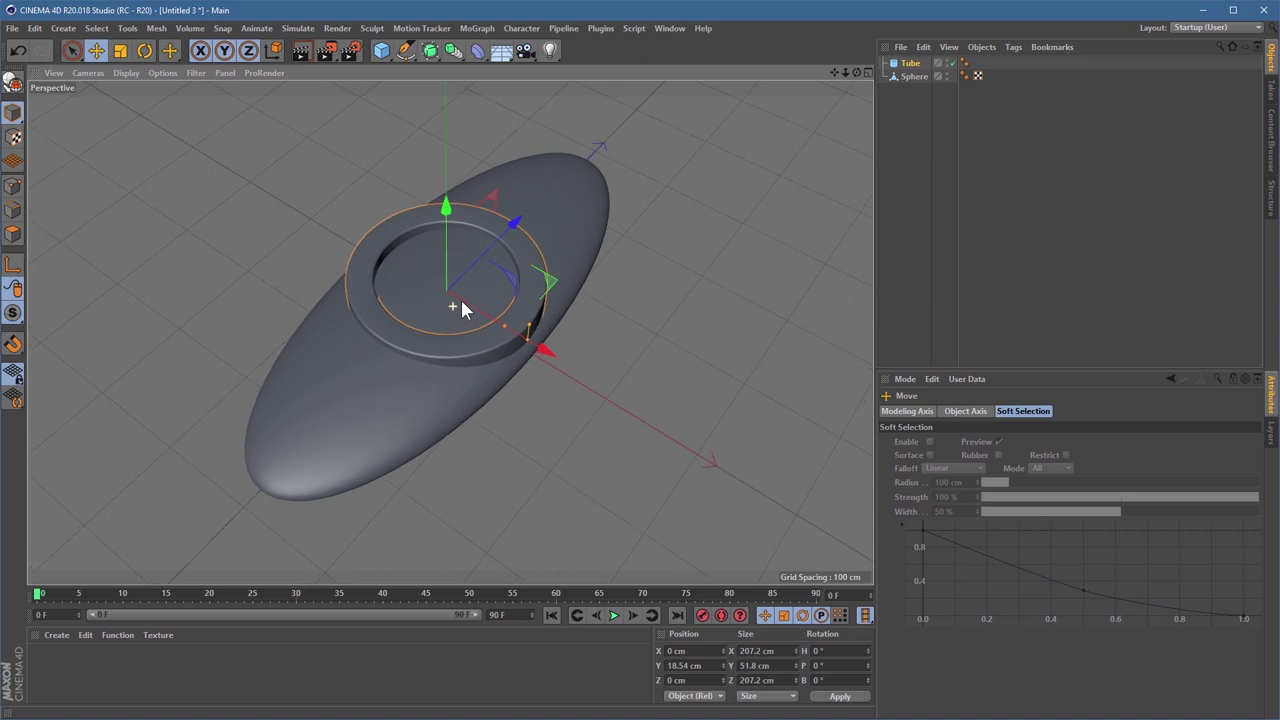
mouse_move(462, 301)
left_mouse_down("alt")
mouse_move(597, 240)
mouse_move(500, 317)
mouse_move(450, 318)
left_mouse_up("alt")
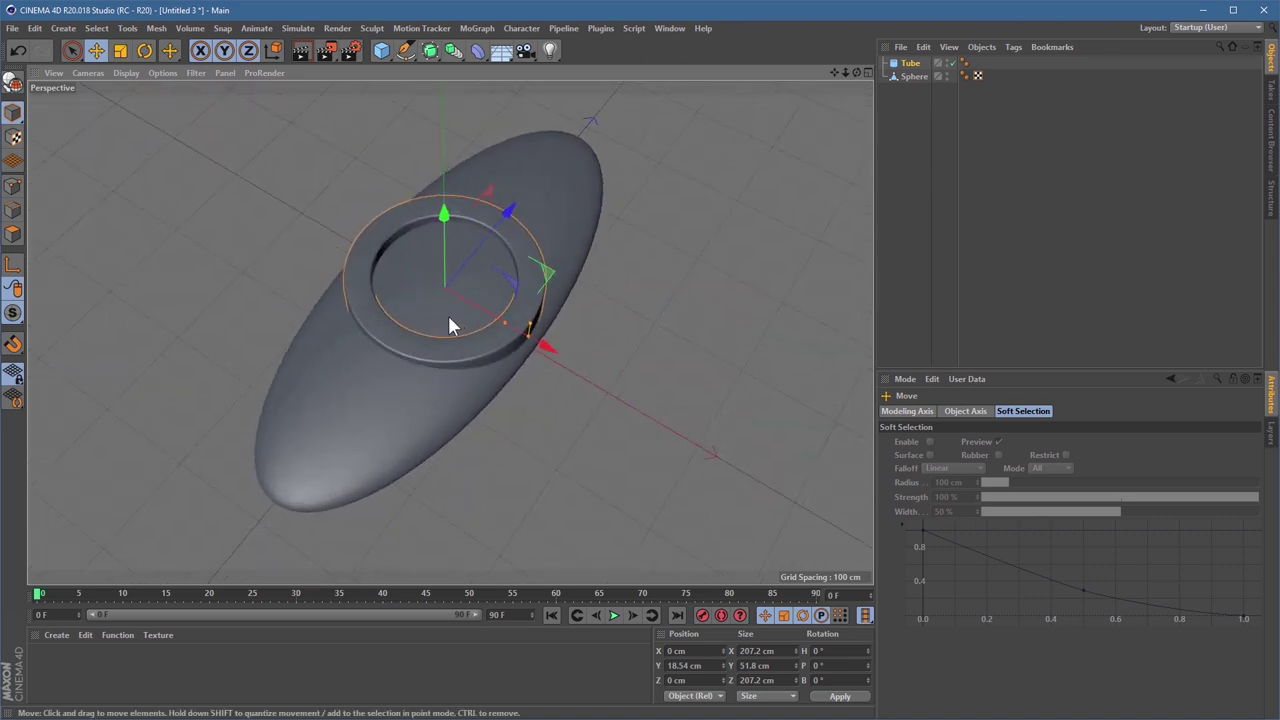
left_click(381, 52)
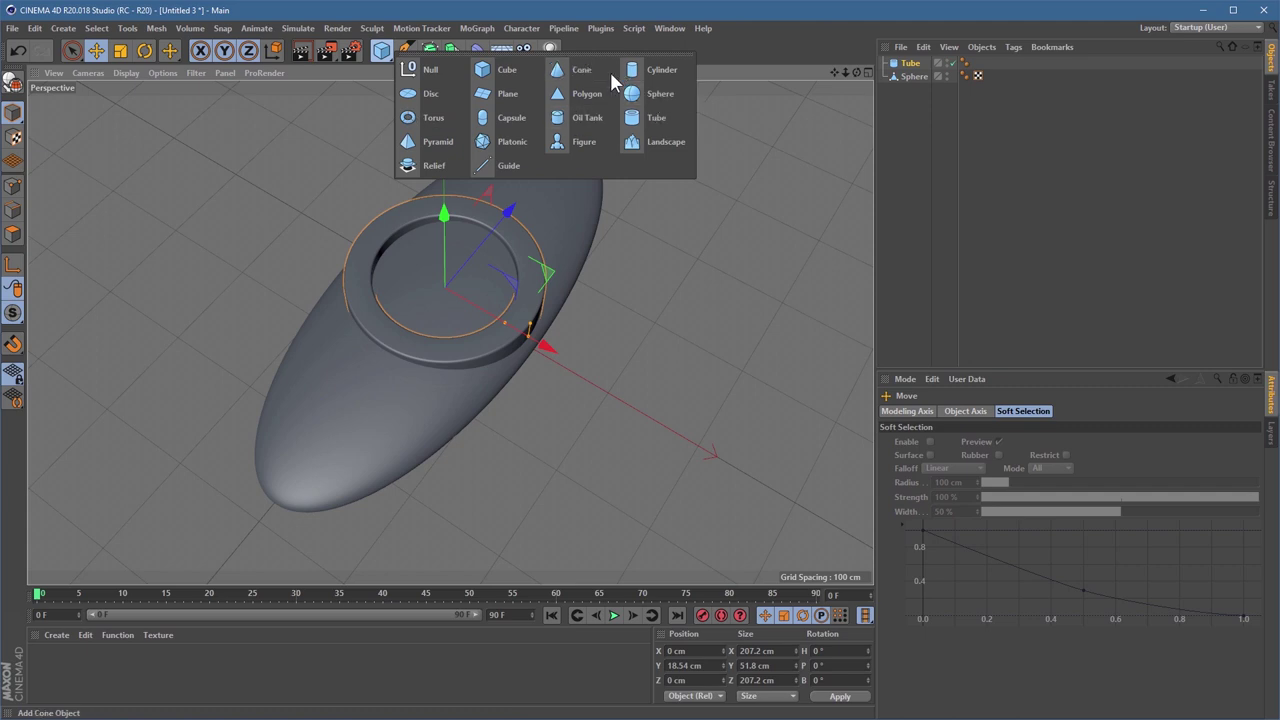
- Add a 200-segment cylinder, size it about 41 cm wide and place it on the disc
left_click(658, 70)
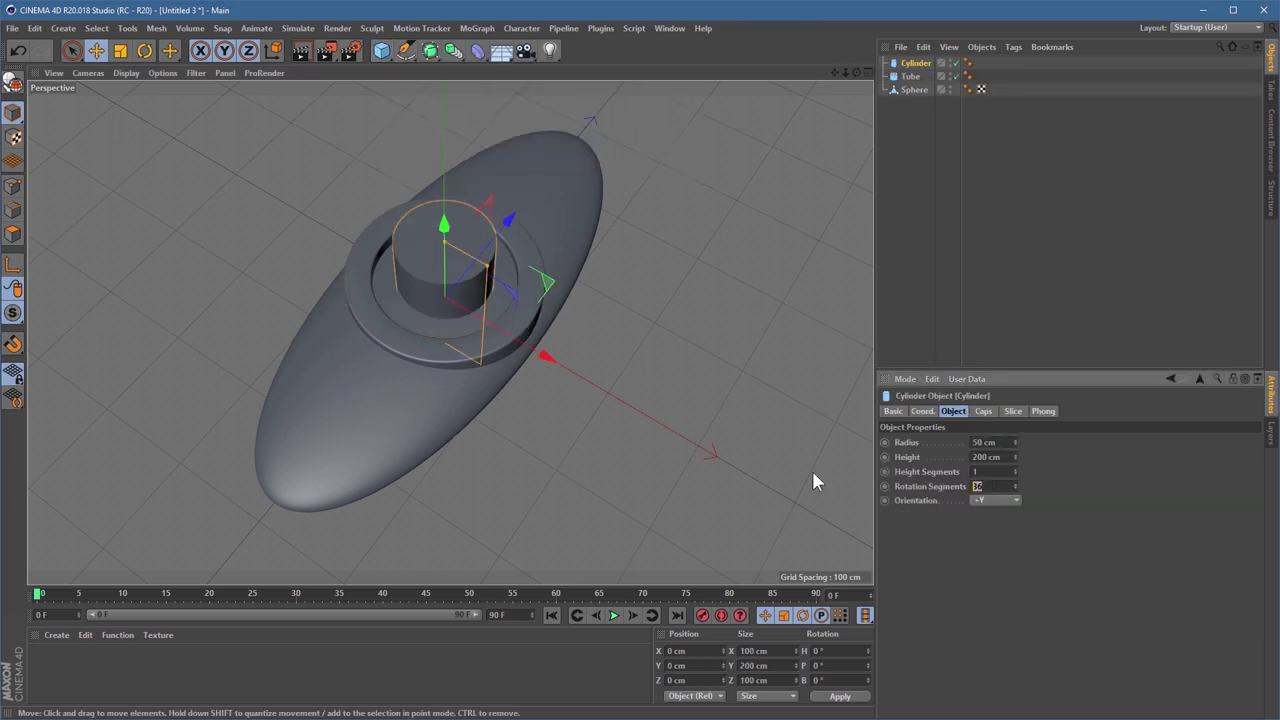
type("200t")
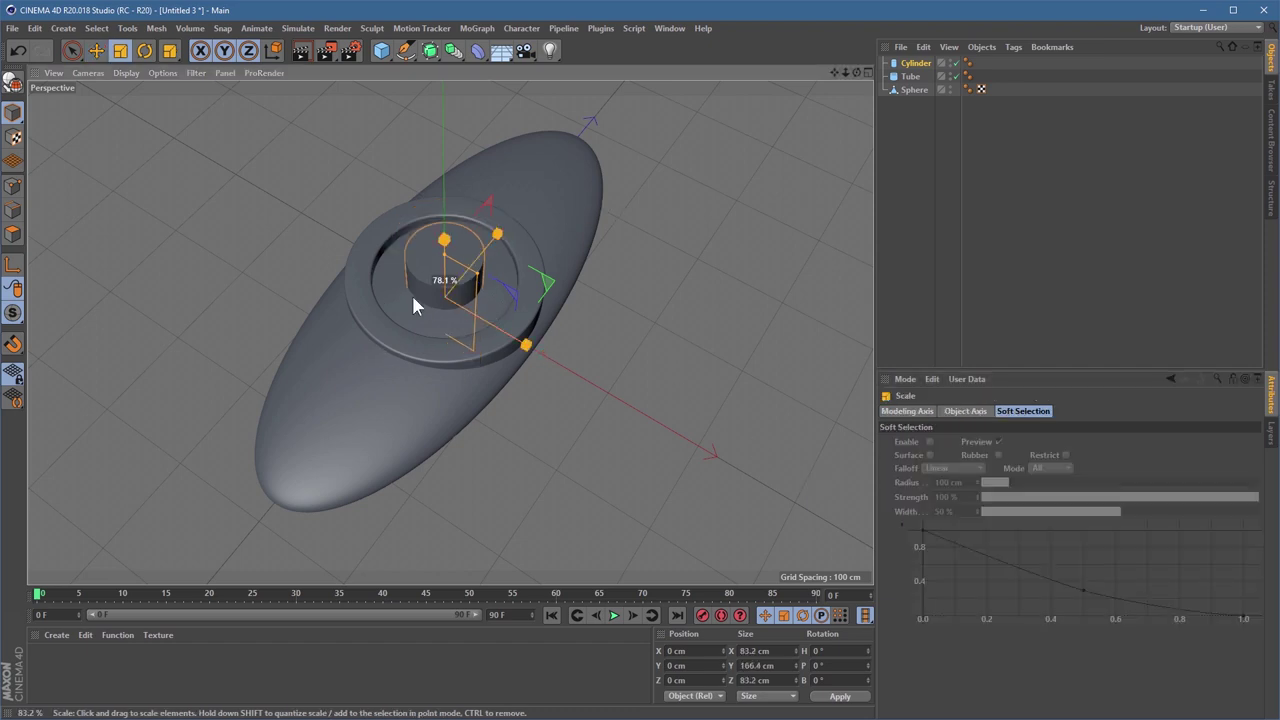
left_click_drag(411, 292, 235, 361)
key("e")
left_click_drag(540, 355, 508, 337)
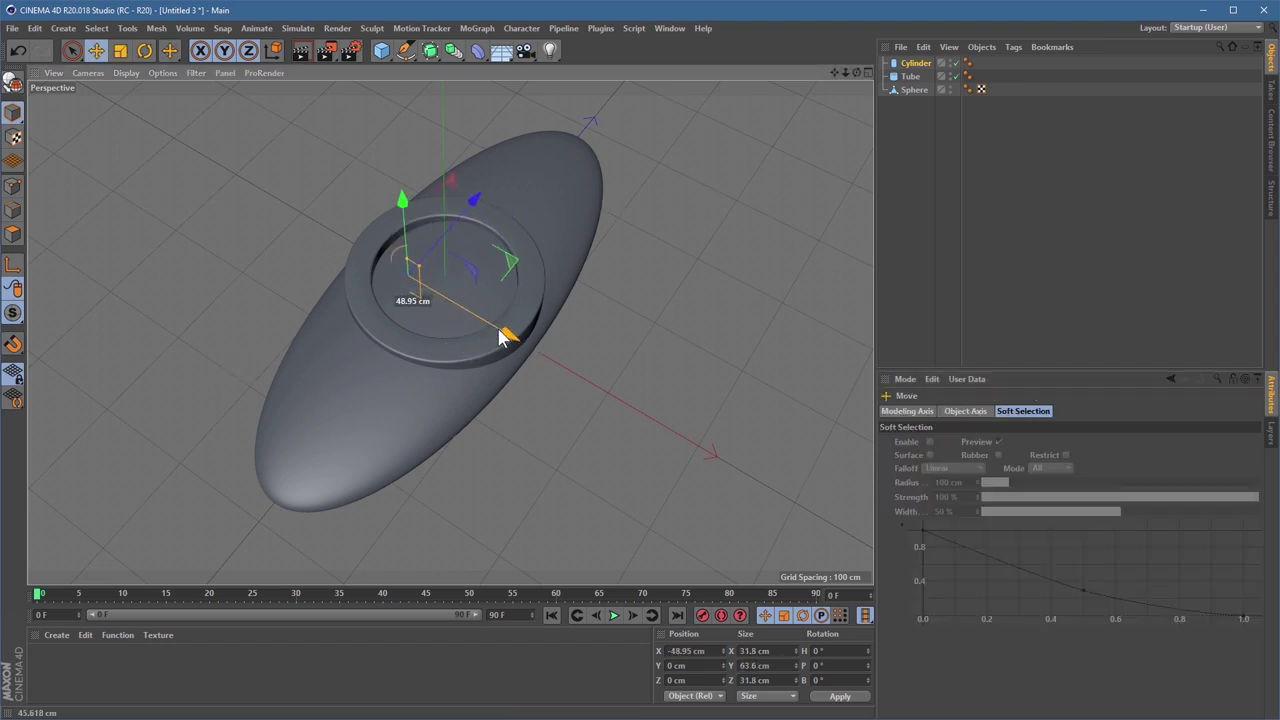
left_click_drag(408, 204, 404, 194)
left_click_drag(505, 325, 523, 334)
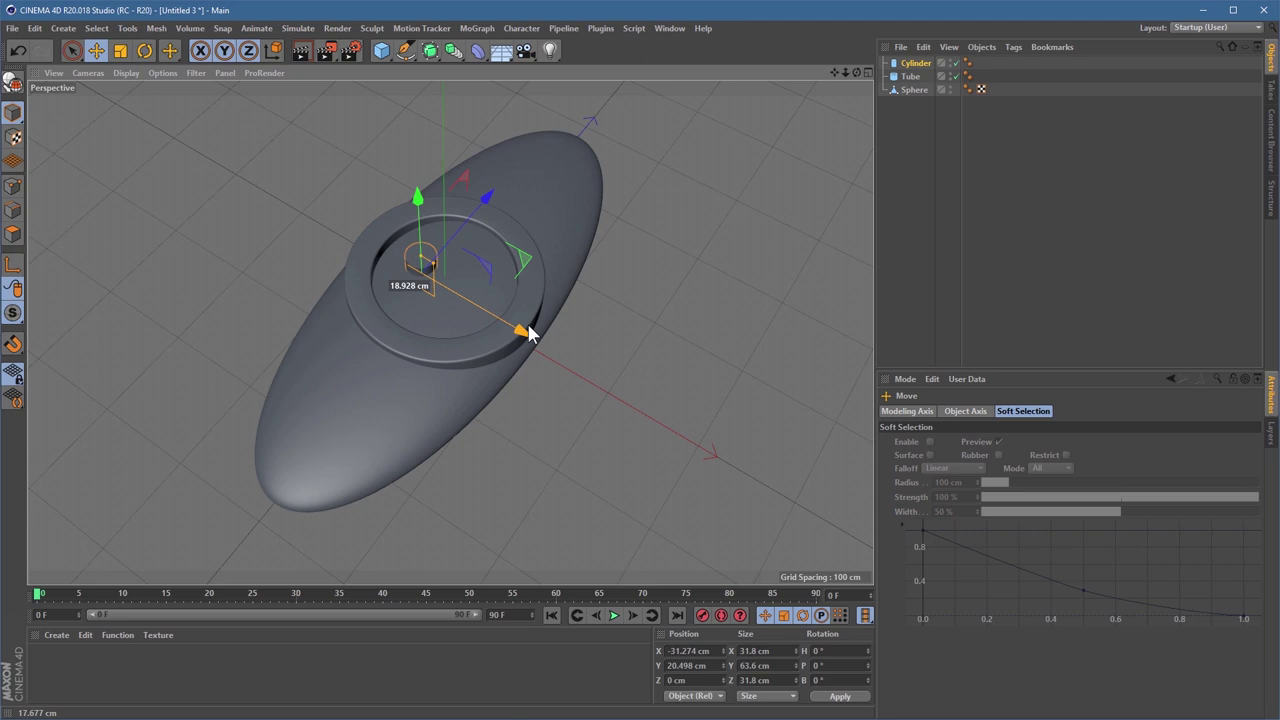
key("t")
left_click_drag(486, 434, 636, 368)
key("e")
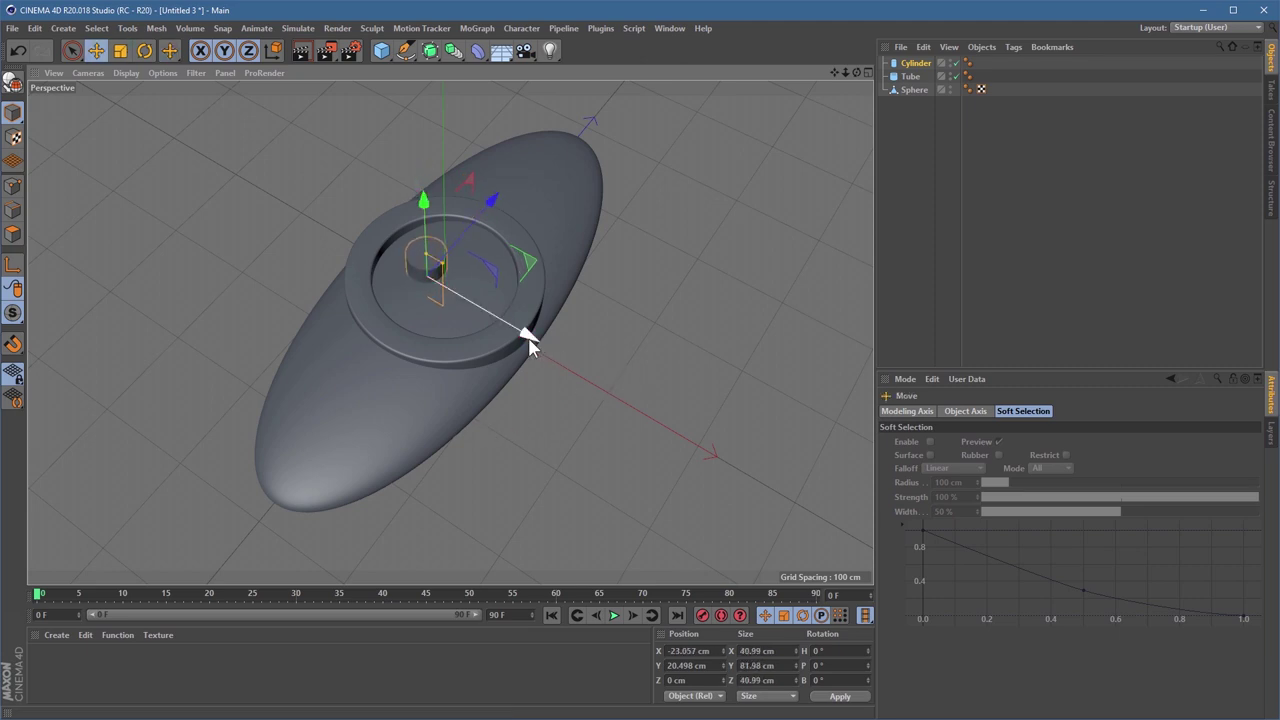
left_click_drag(521, 331, 589, 338)
- Copy and paste the cylinder pair and rotate the copies into a four-button cross
left_click(912, 77, "ctrl")
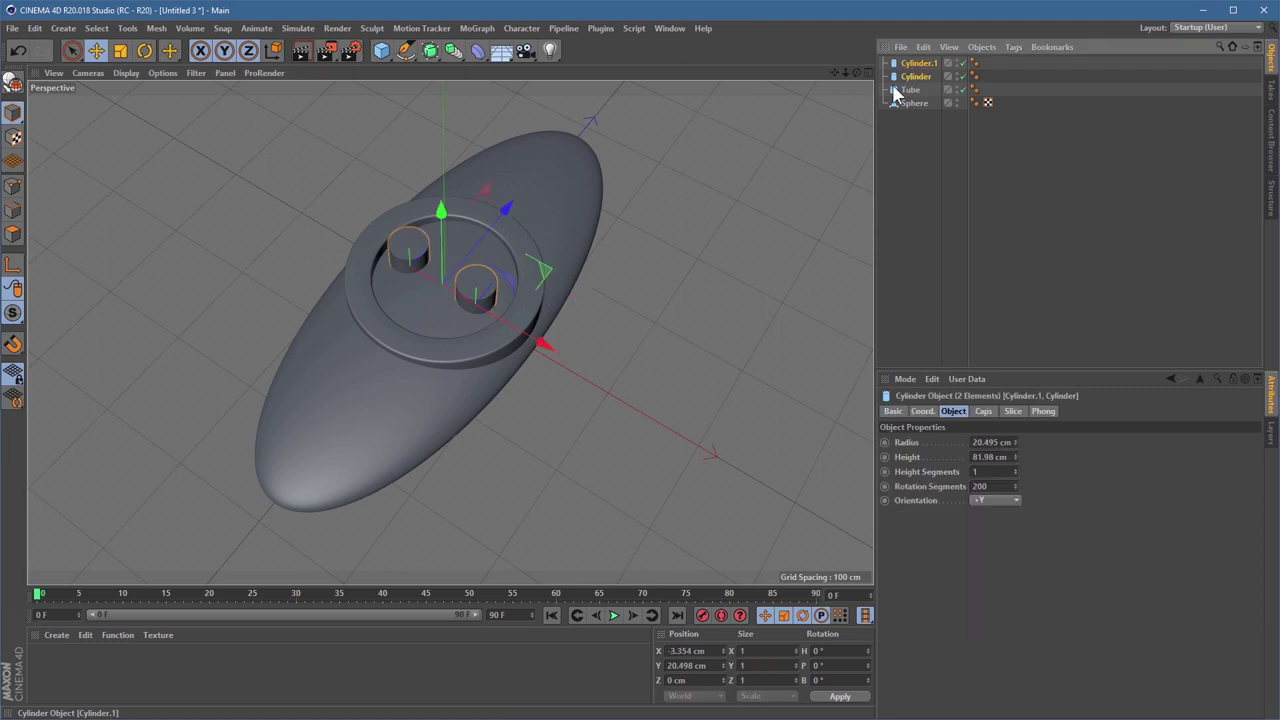
key("ctrl+c")
key("ctrl+v")
key("r")
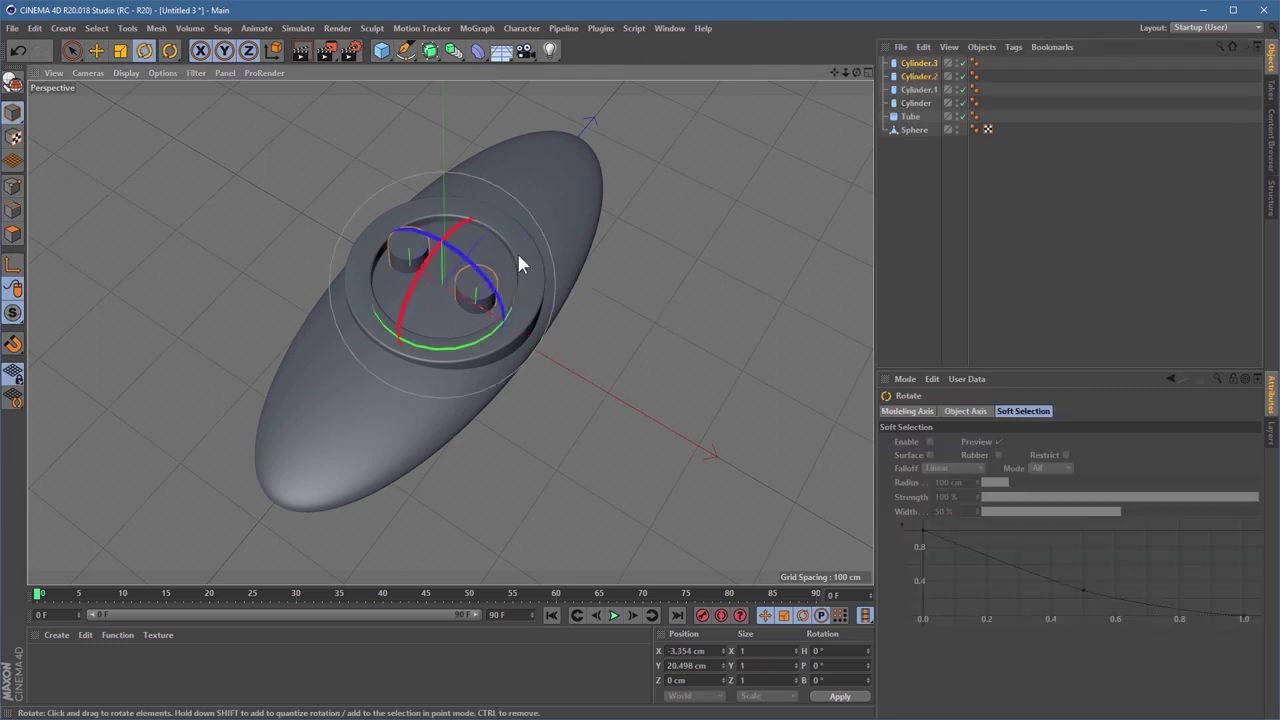
left_click_drag(475, 339, 318, 349)
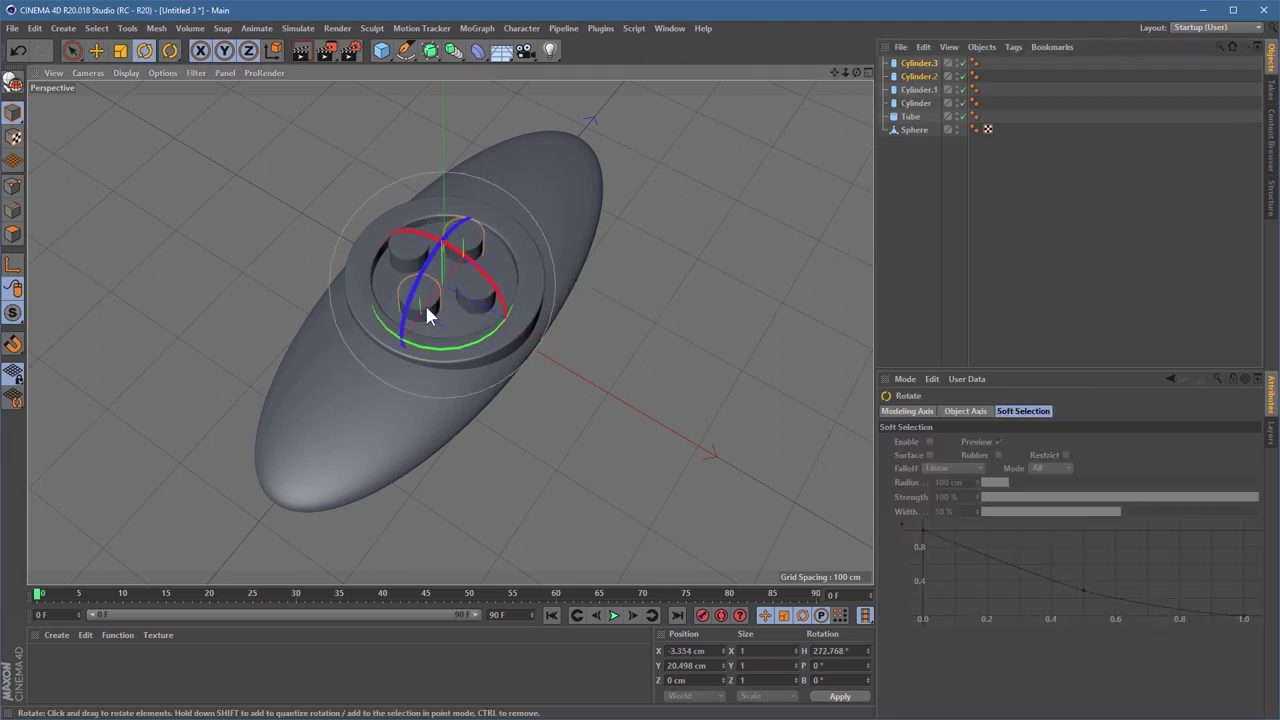
- Add a cylinder, bank it 90° onto its side and move it across the body's far end
left_click(381, 50)
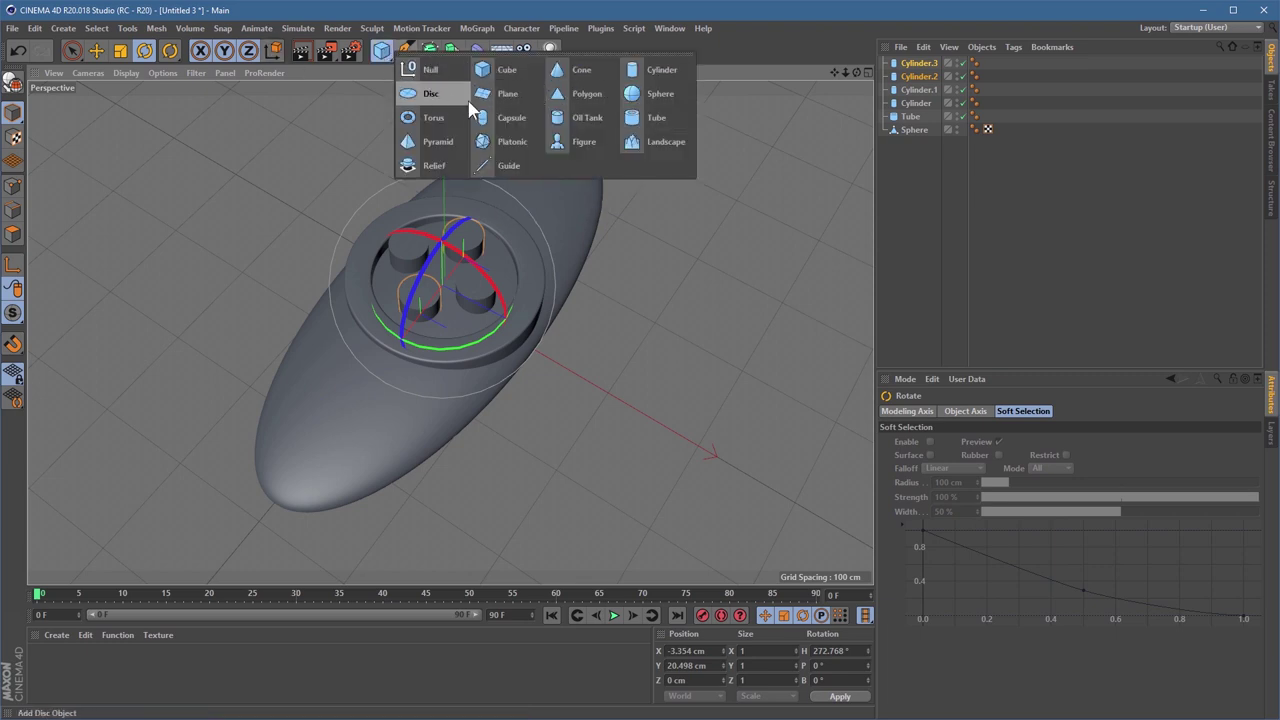
left_click(650, 70)
key("r")
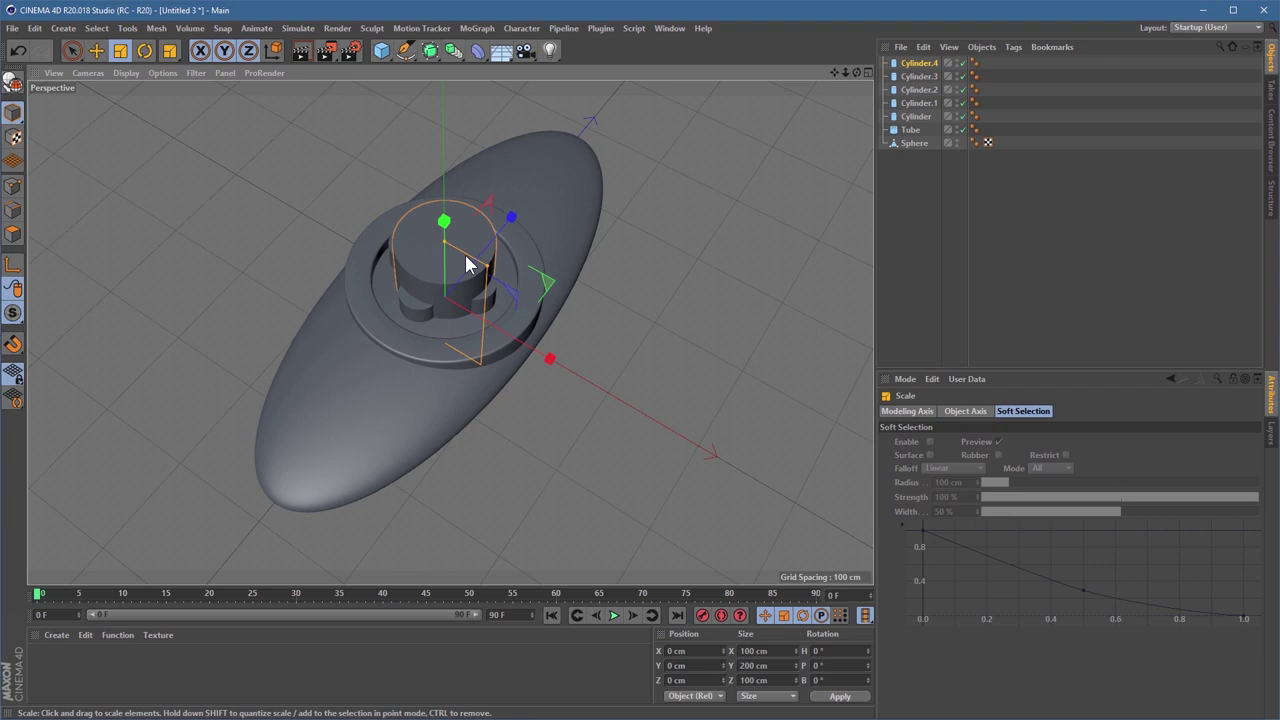
left_click_drag(466, 257, 557, 378)
key("e")
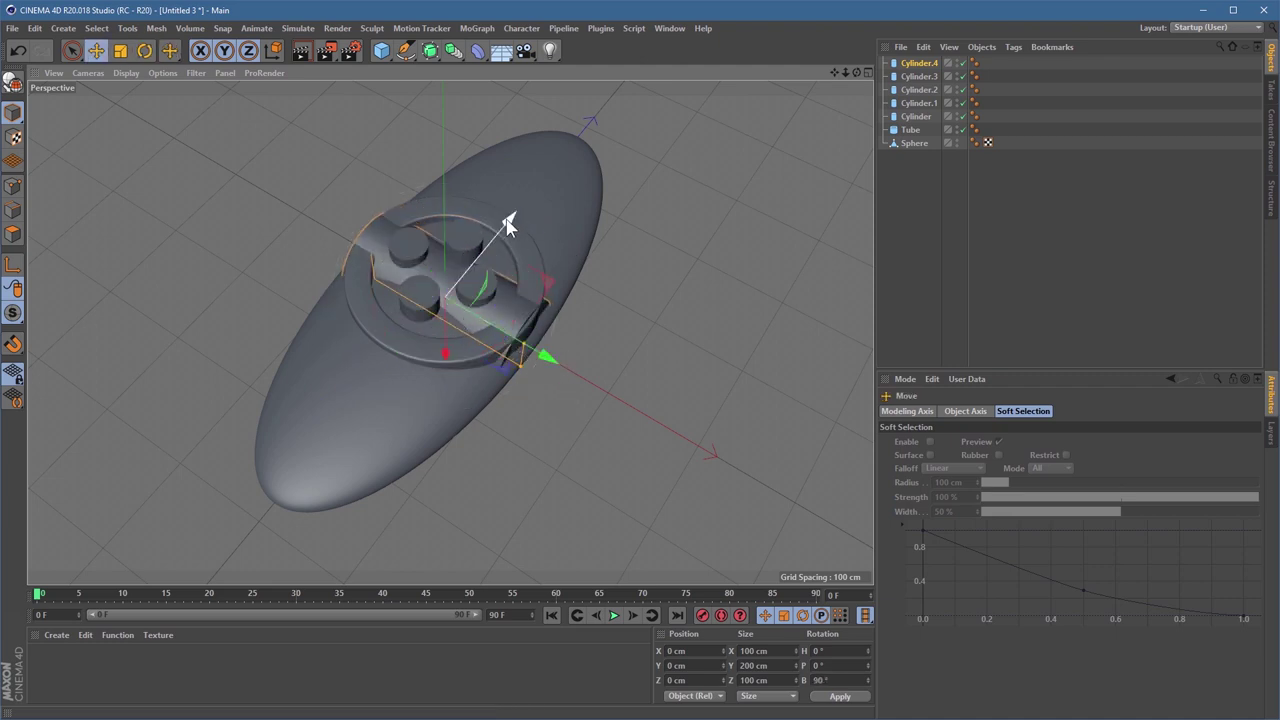
left_click_drag(508, 220, 593, 149)
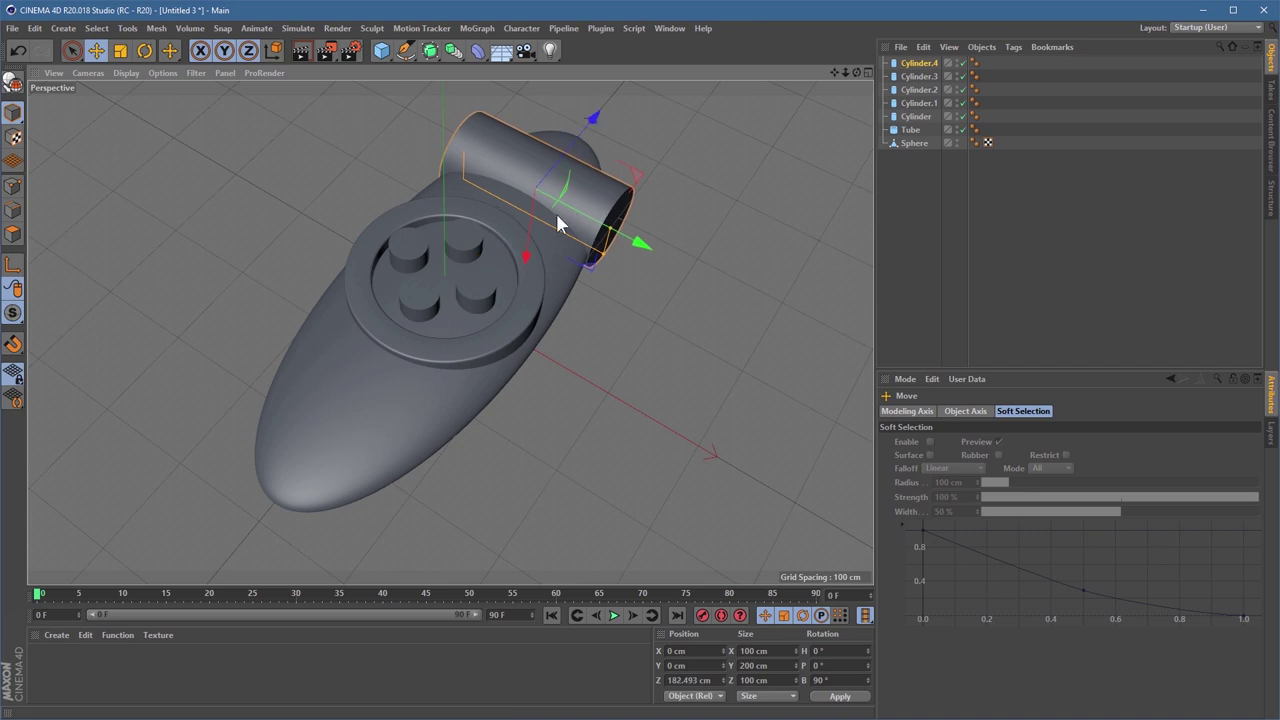
mouse_move(527, 245)
left_mouse_down()
mouse_move(532, 203)
mouse_move(531, 222)
left_mouse_up()
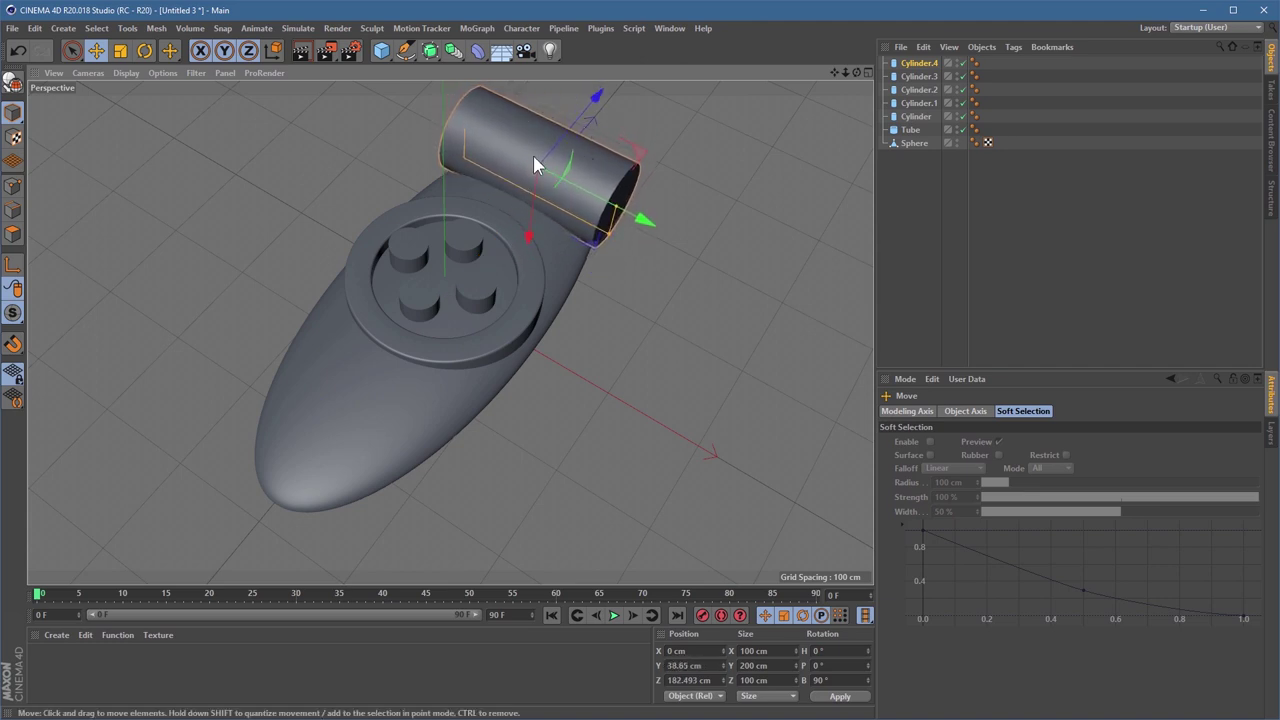
middle_click_drag(531, 163, 535, 212)
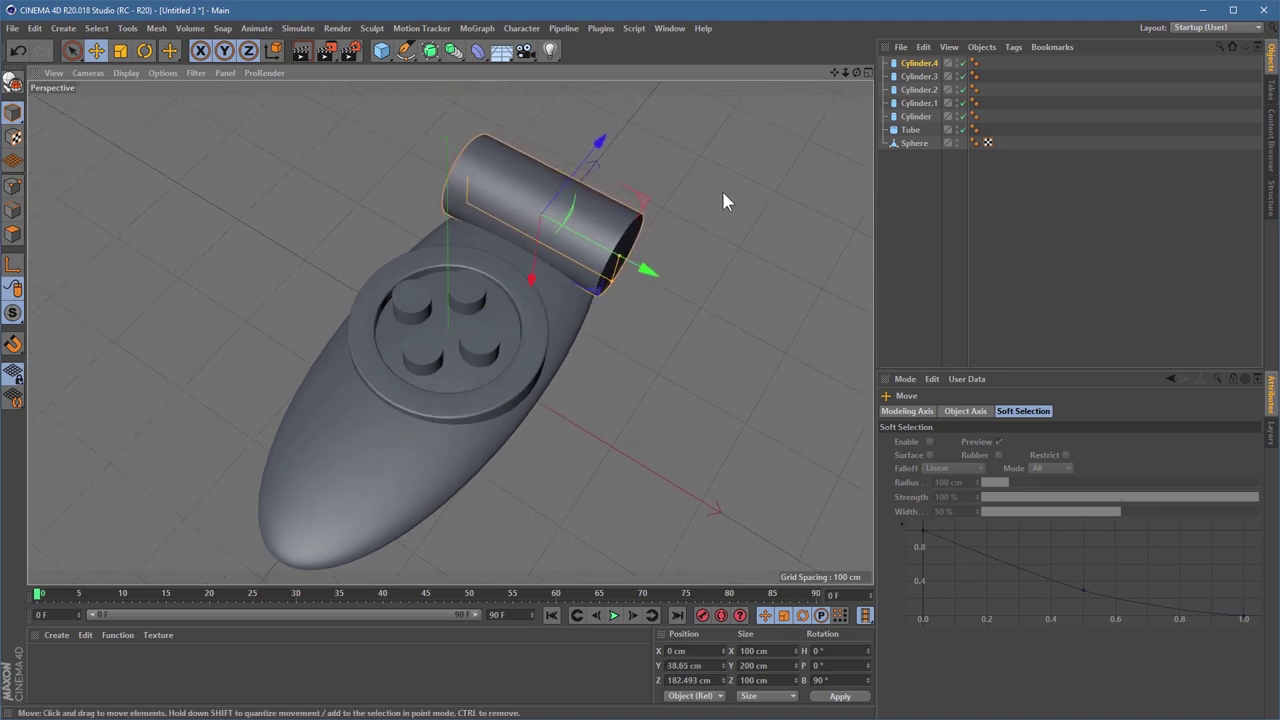
left_click(453, 50)
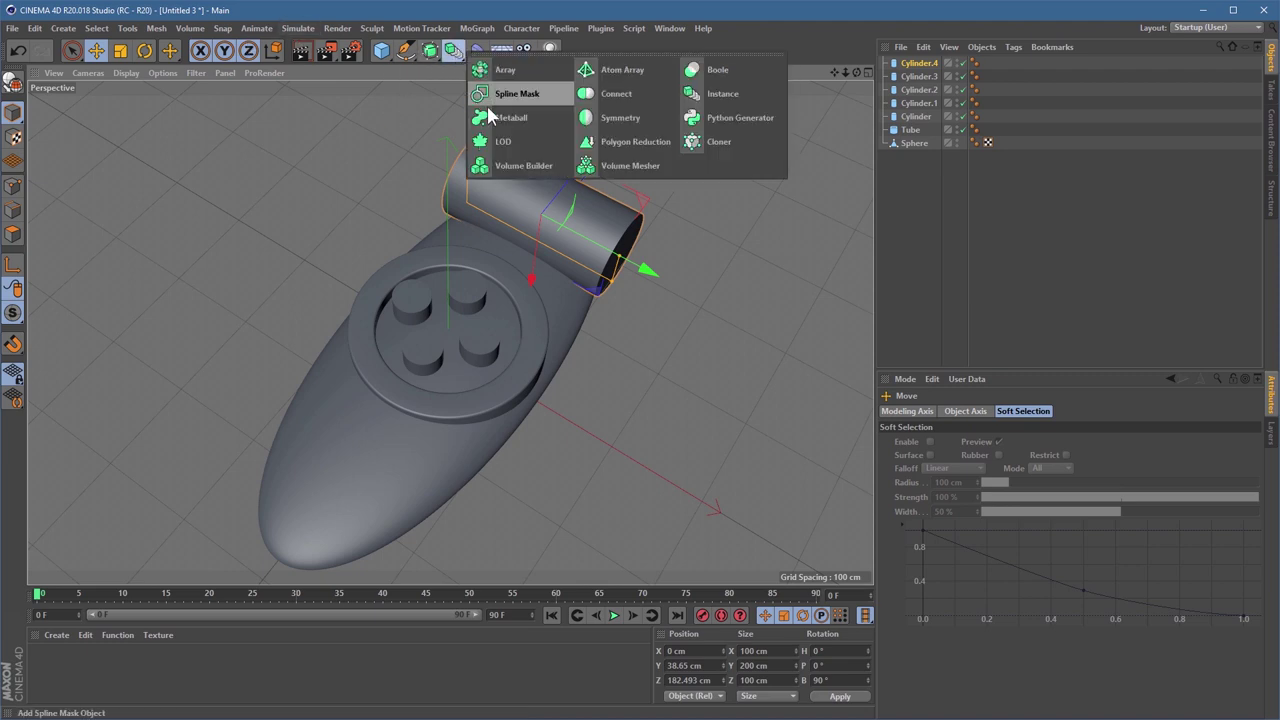
- Add a Volume Builder and place all seven parts inside it
left_click(524, 165)
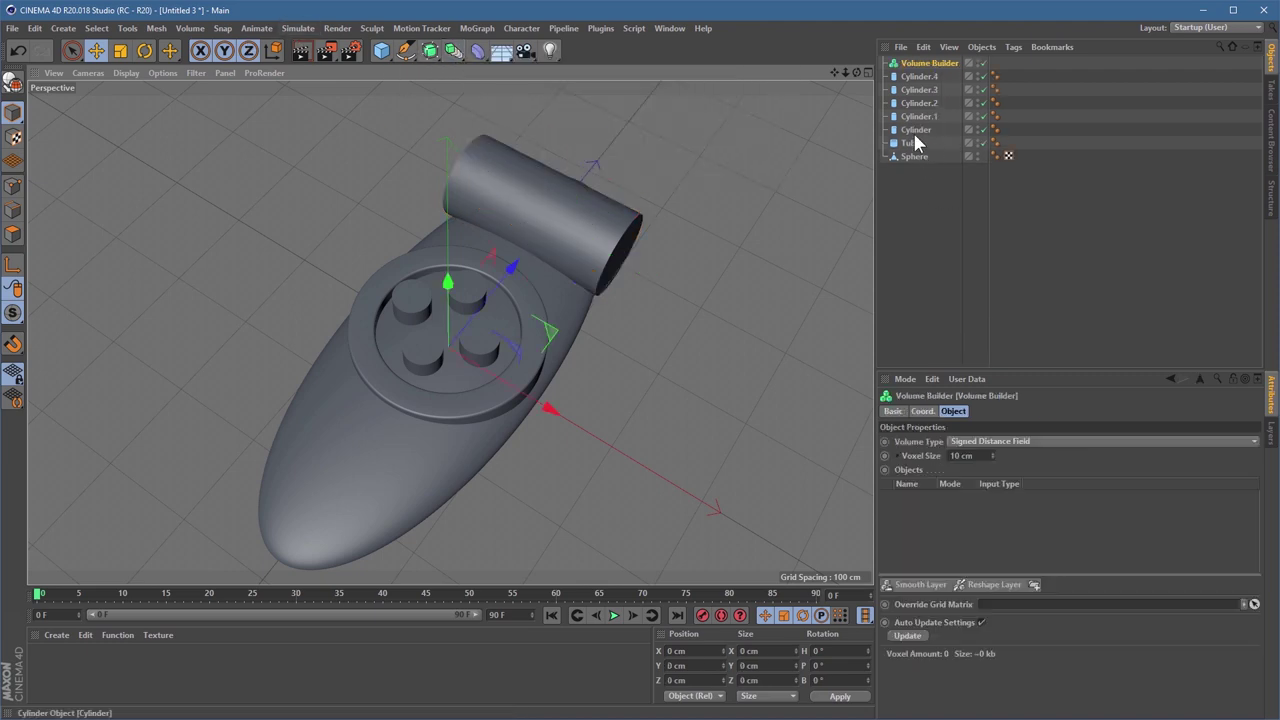
left_click(417, 428)
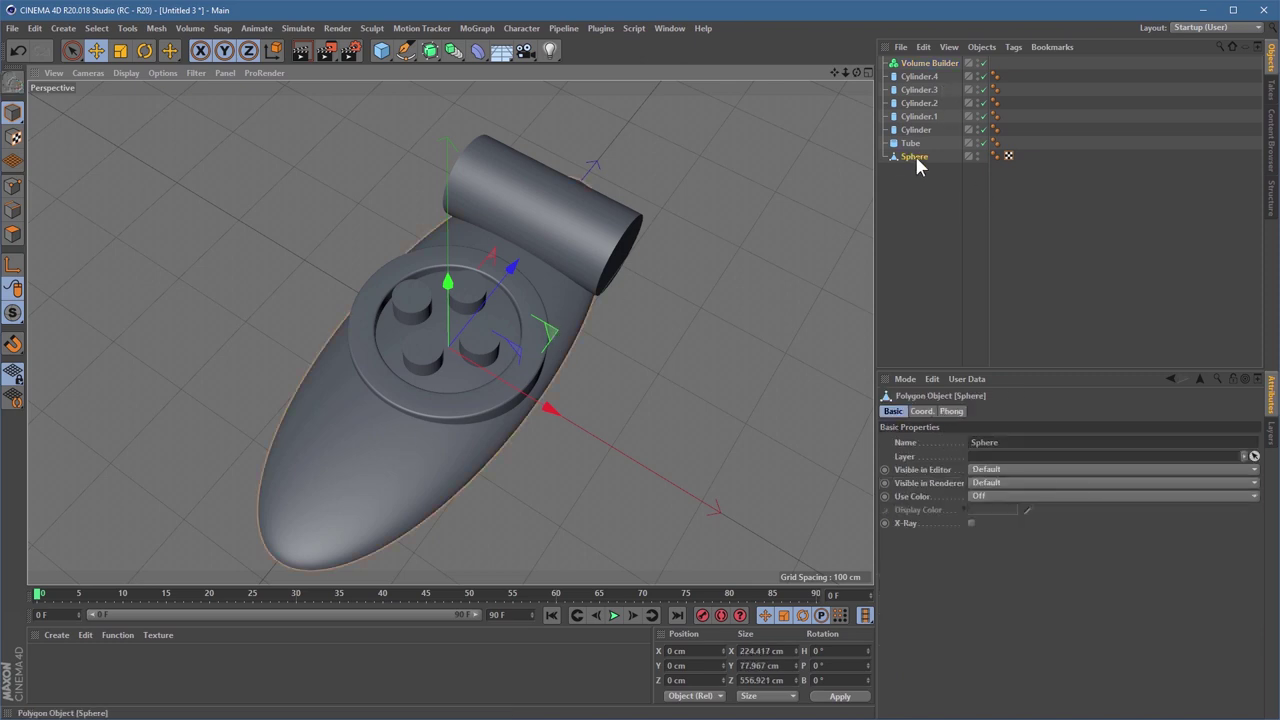
left_click_drag(951, 212, 922, 64)
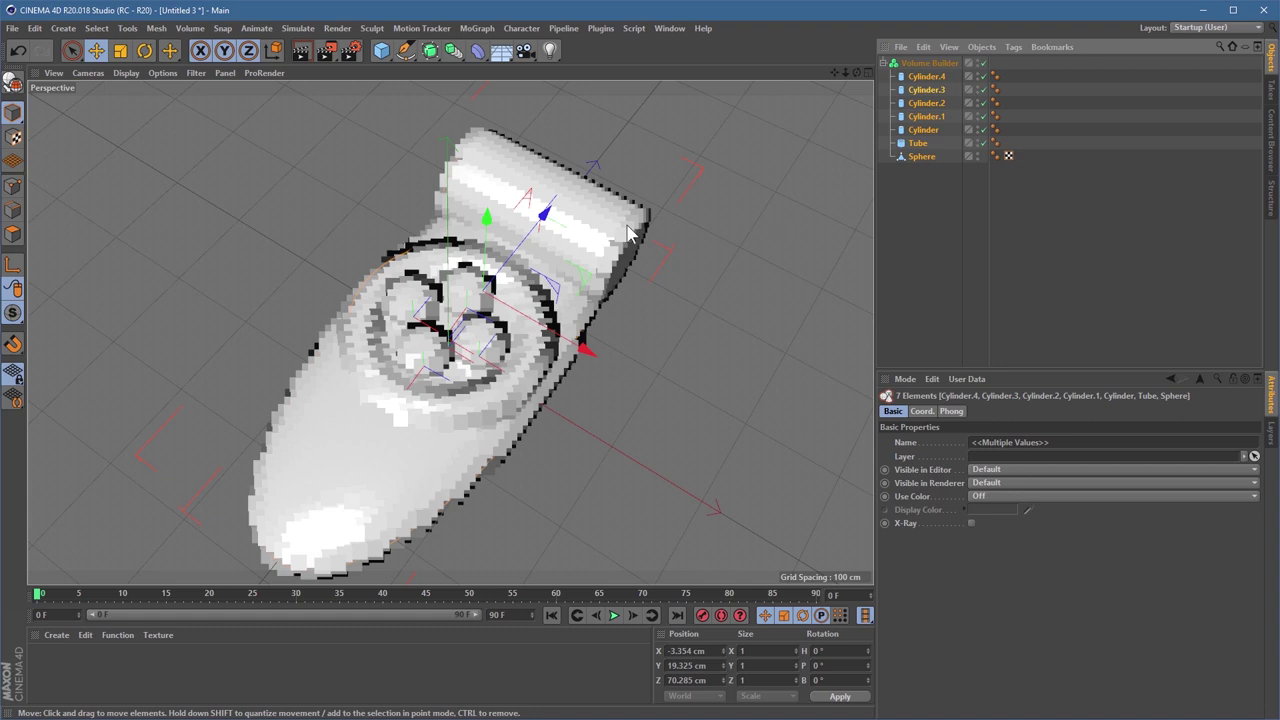
- Set Cylinder.4 and the Tube to Subtract in the Volume Builder's object list
left_click(920, 79)
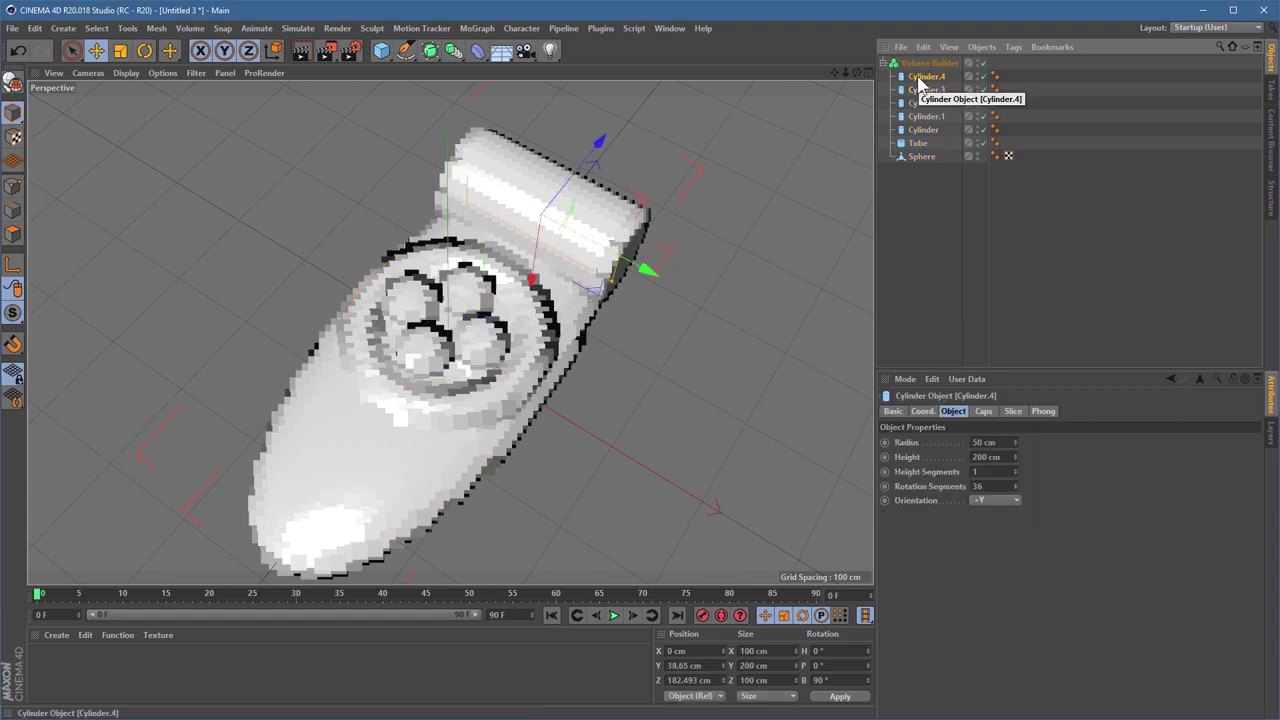
left_click(929, 63)
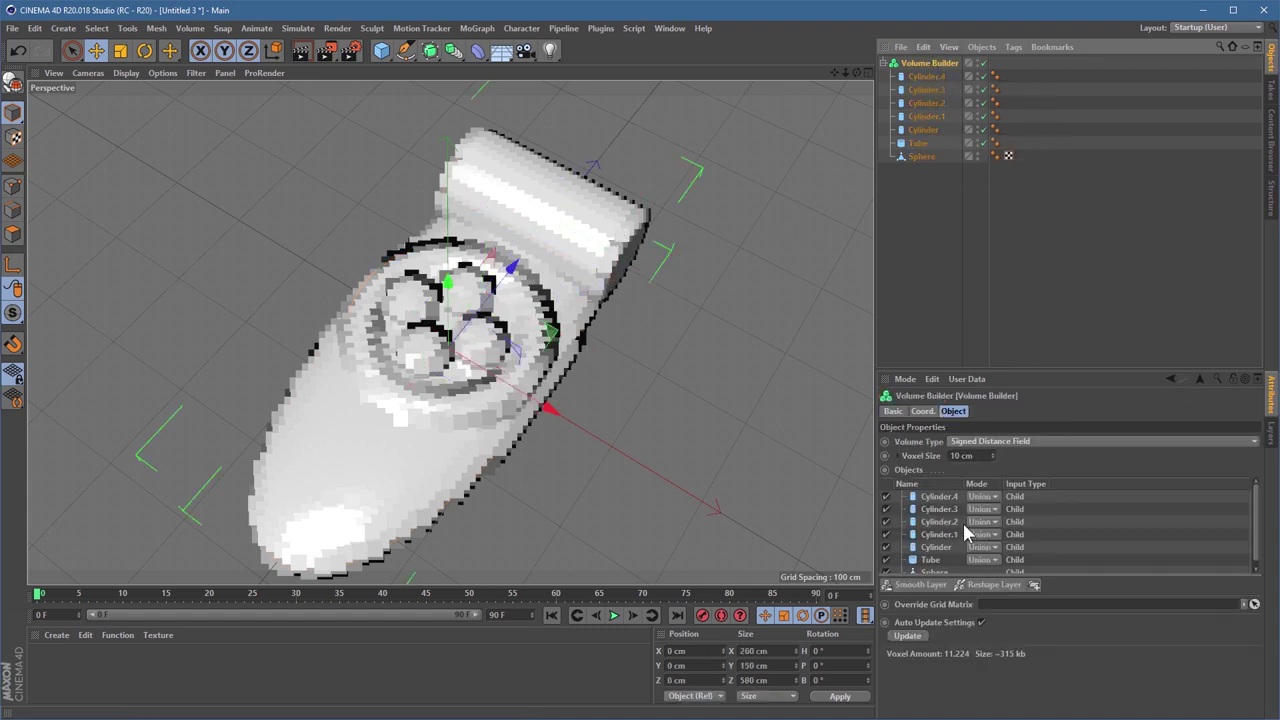
left_click(939, 497)
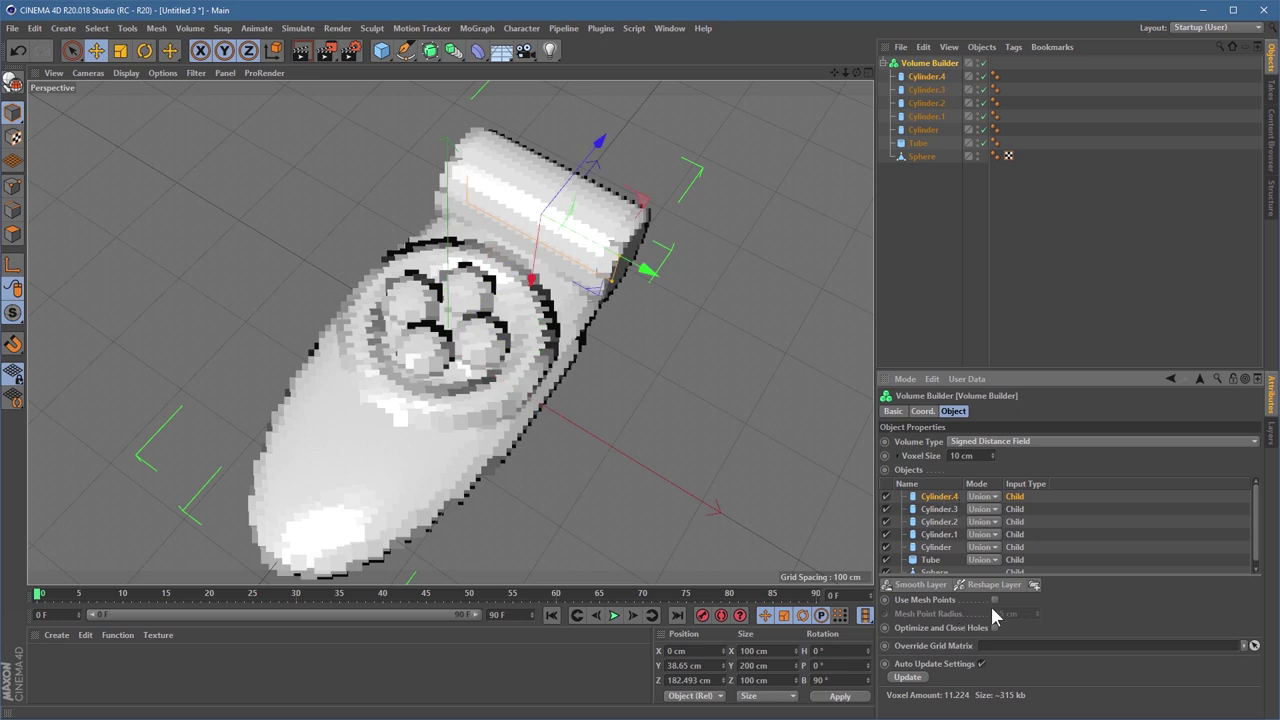
left_click(995, 497)
left_click(1002, 522)
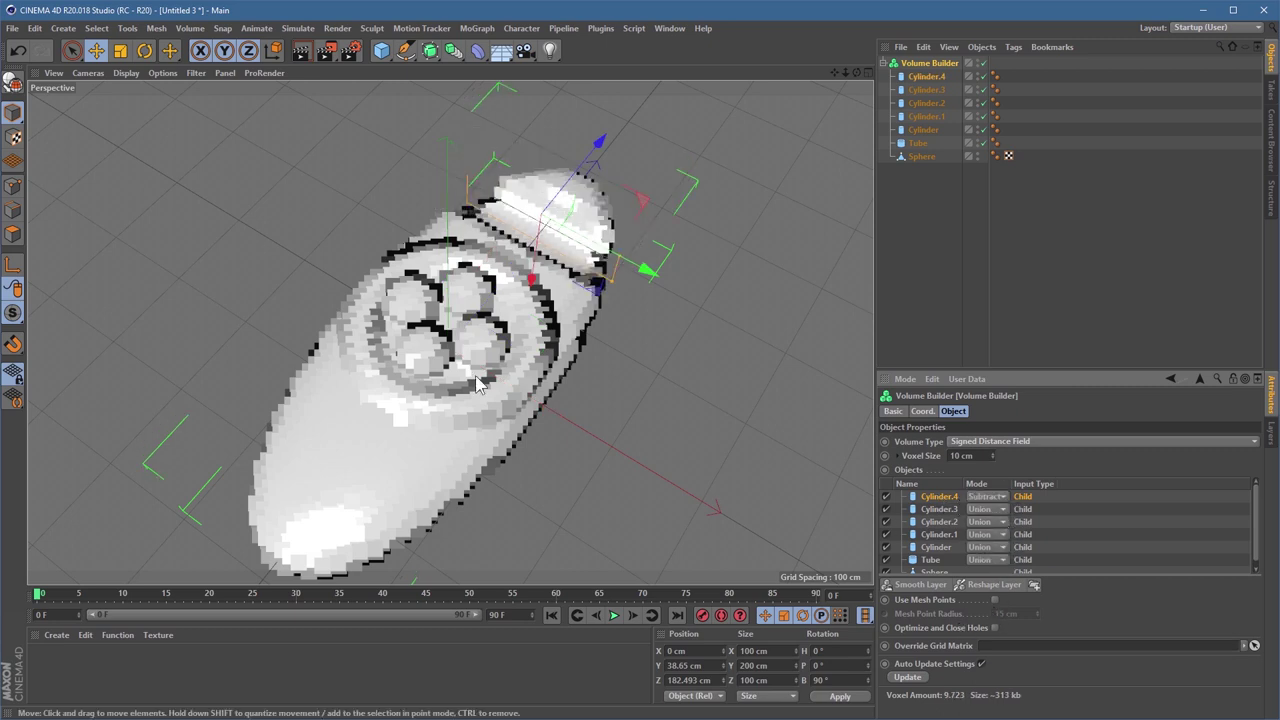
left_click(918, 143)
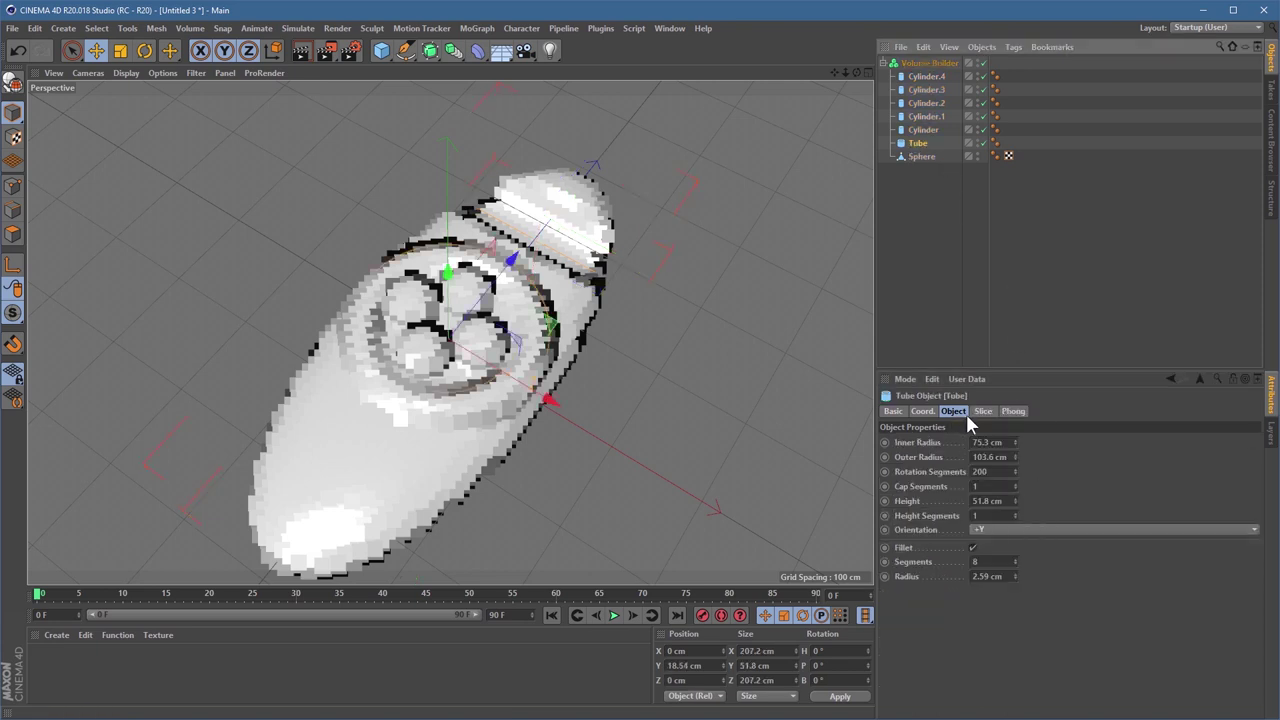
left_click(929, 63)
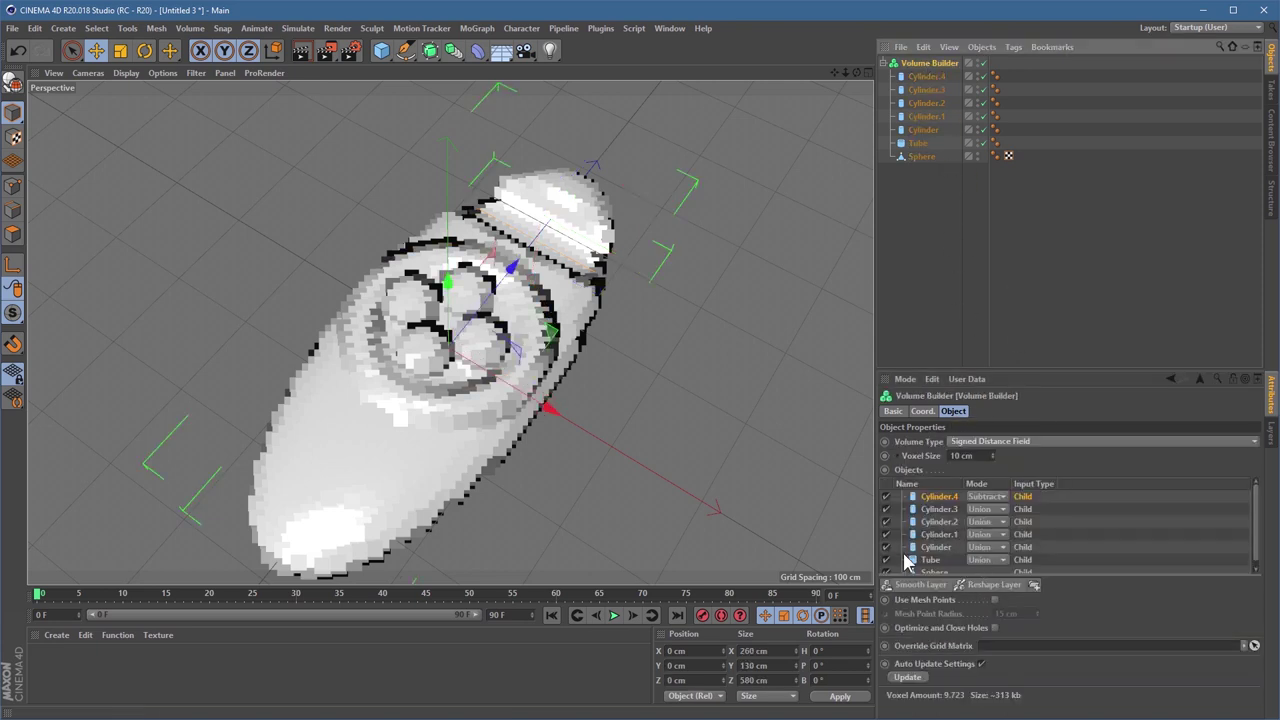
left_click(991, 559)
left_click(993, 576)
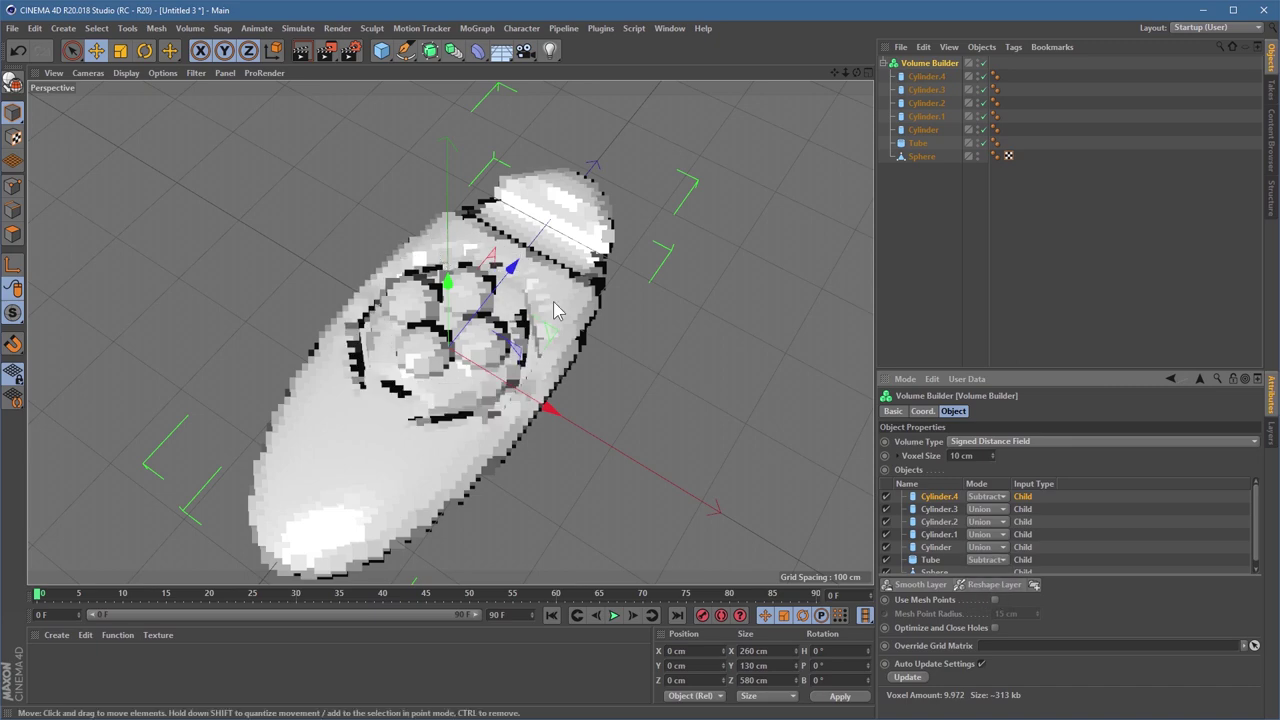
left_click_drag(559, 311, 621, 300, "alt")
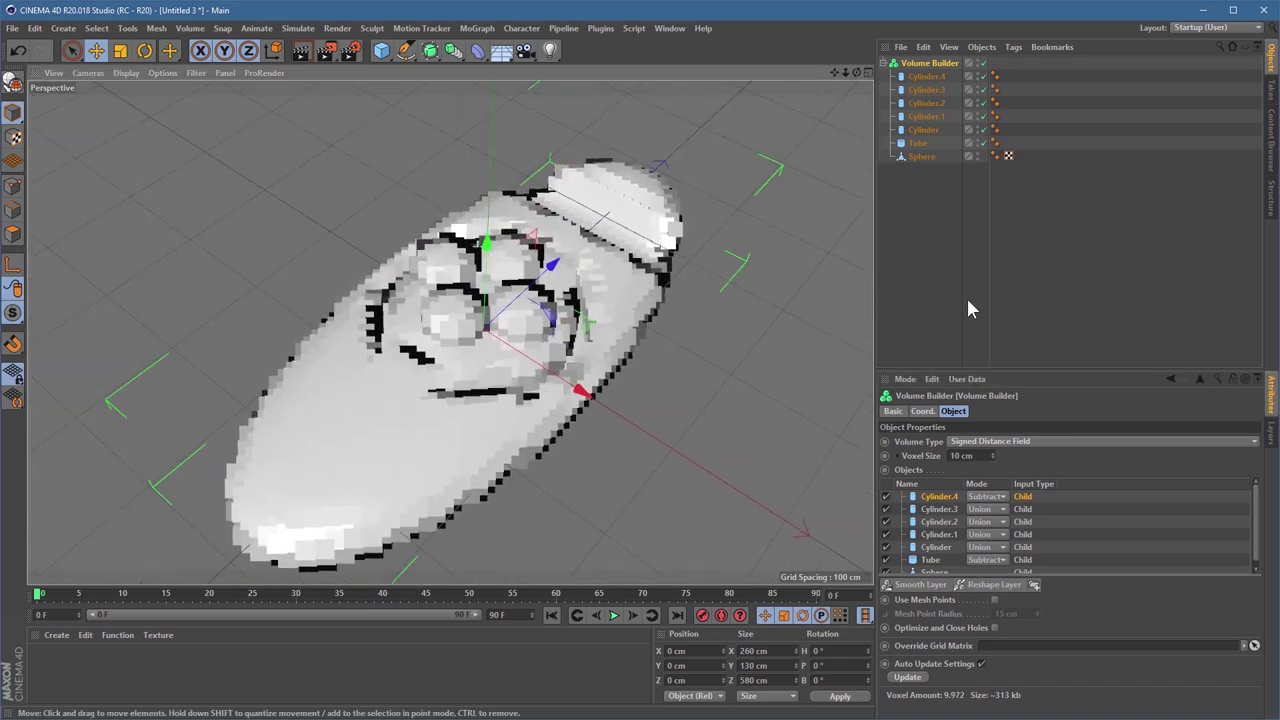
- Set Voxel Size to 2 cm, move Cylinder.4 to Y 62.3 cm and raise the Tube to 49.4 cm
type("2")
key("Return")
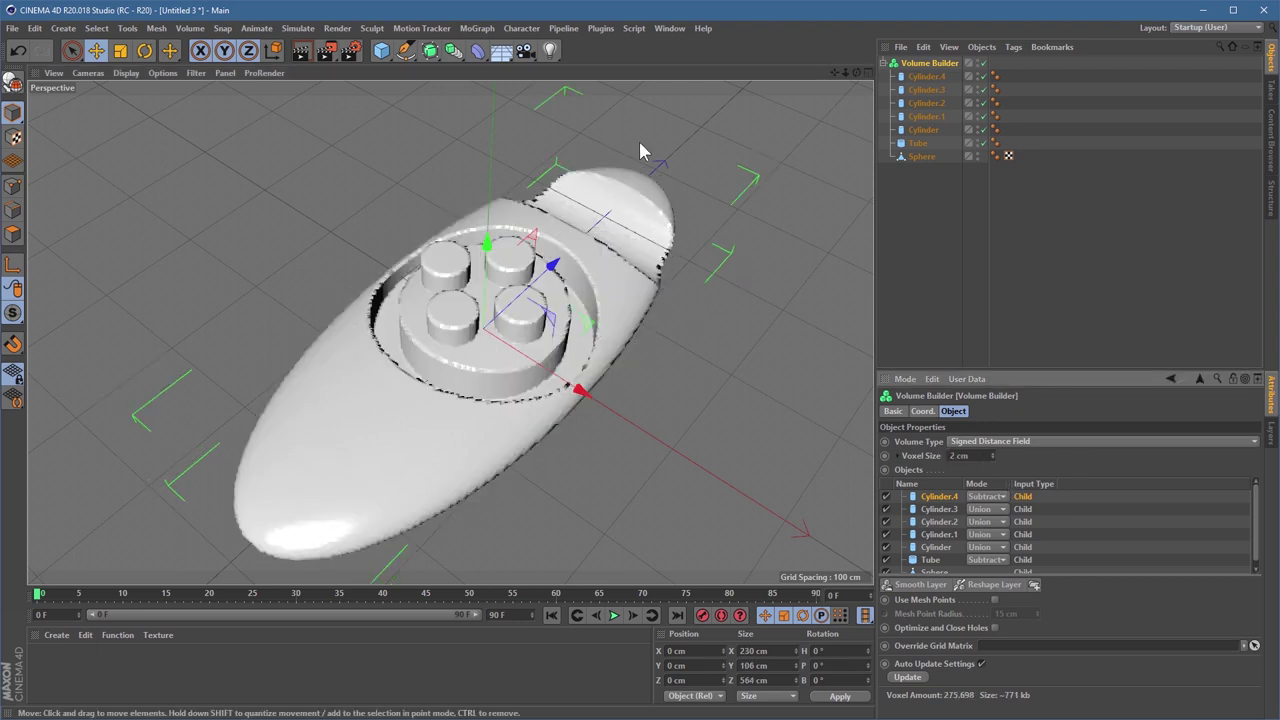
left_click(926, 77)
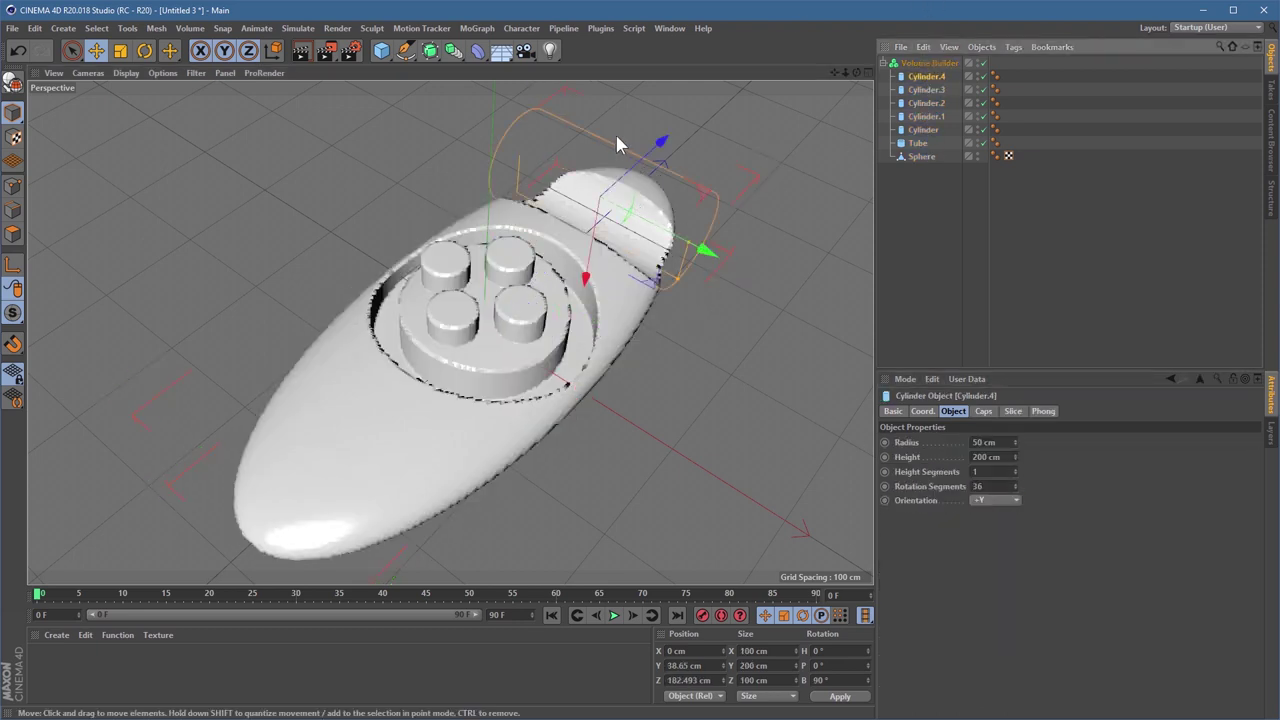
left_click_drag(586, 278, 593, 250)
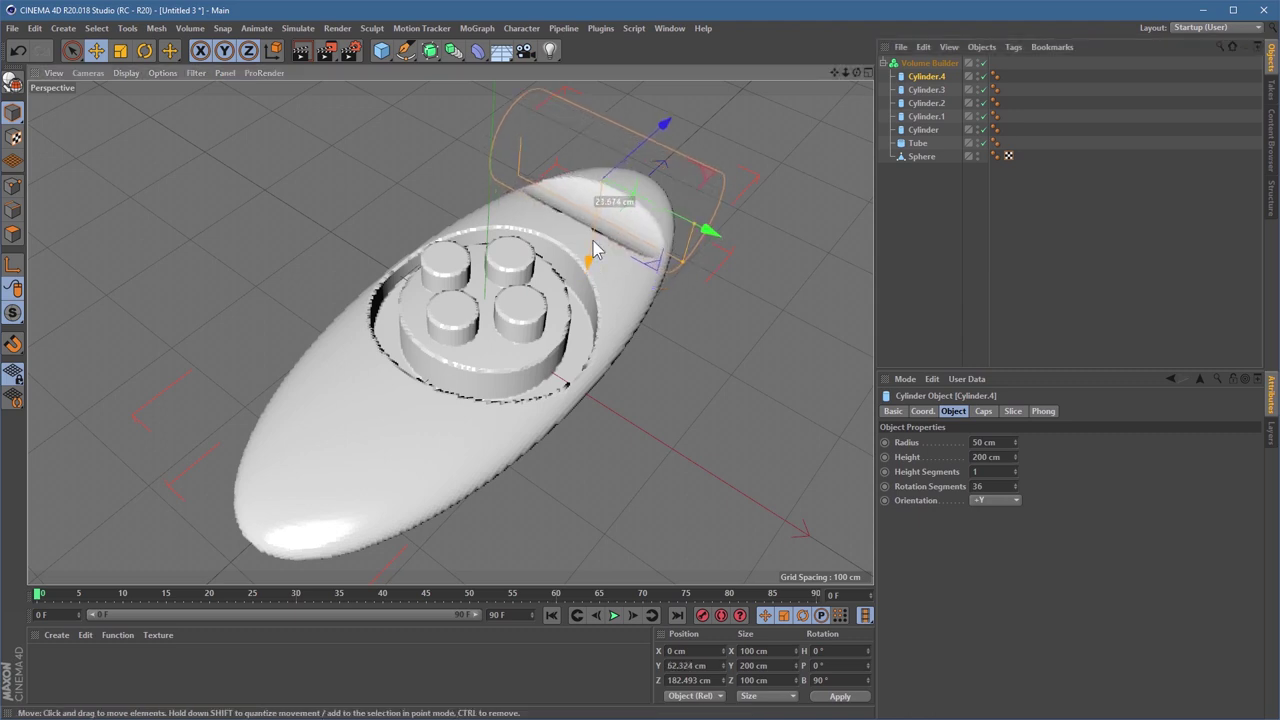
left_click(918, 143)
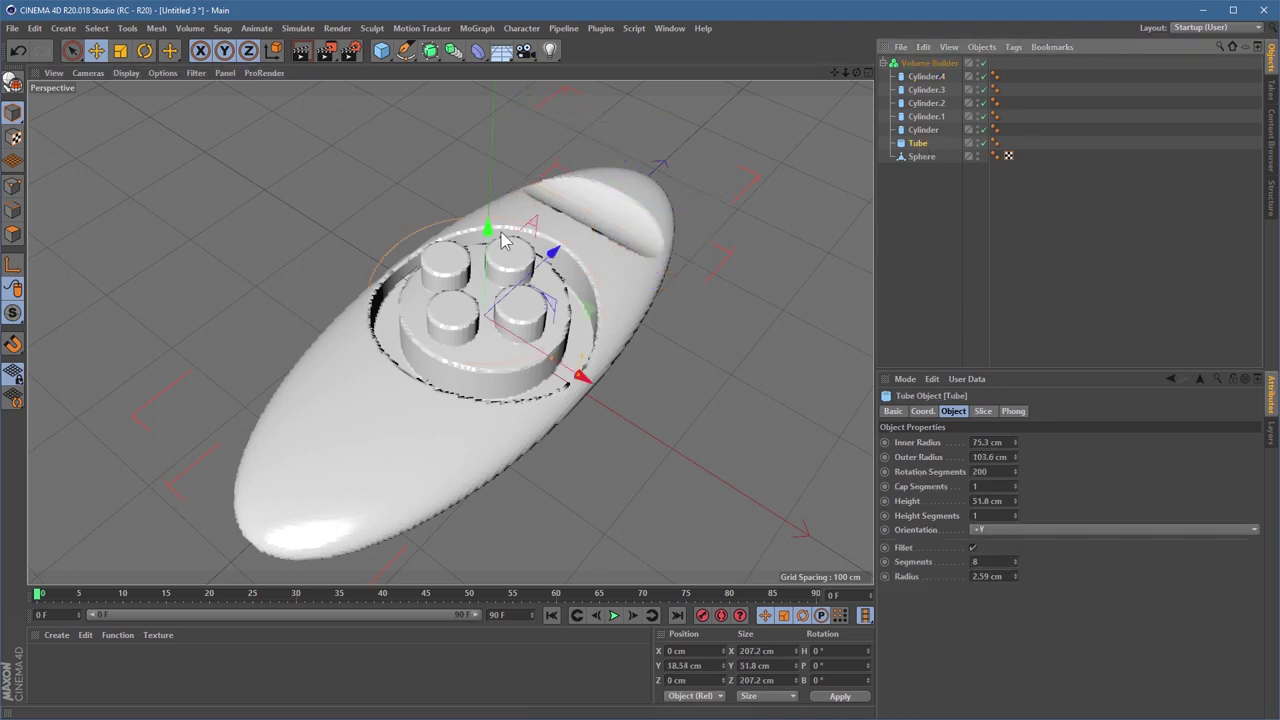
left_click_drag(502, 240, 491, 210)
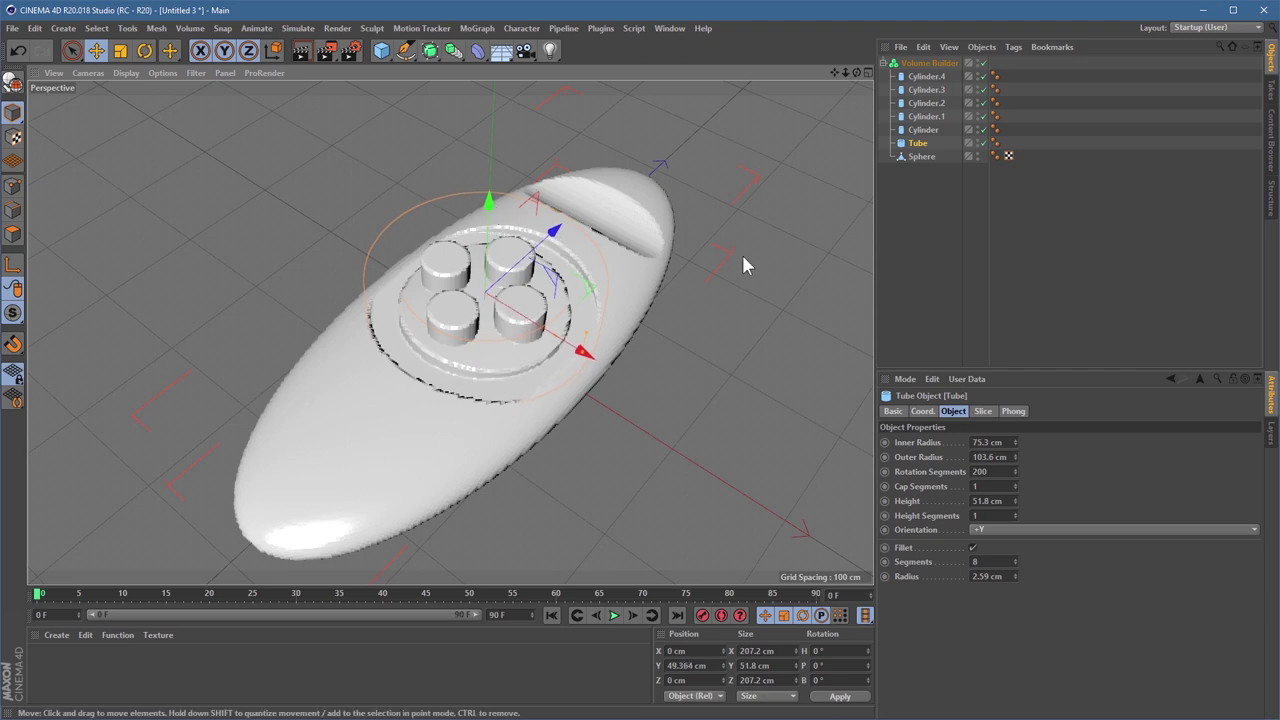
- Set Cylinder.3, Cylinder.2, Cylinder.1 and Cylinder to Subtract in the Volume Builder
left_click(930, 63)
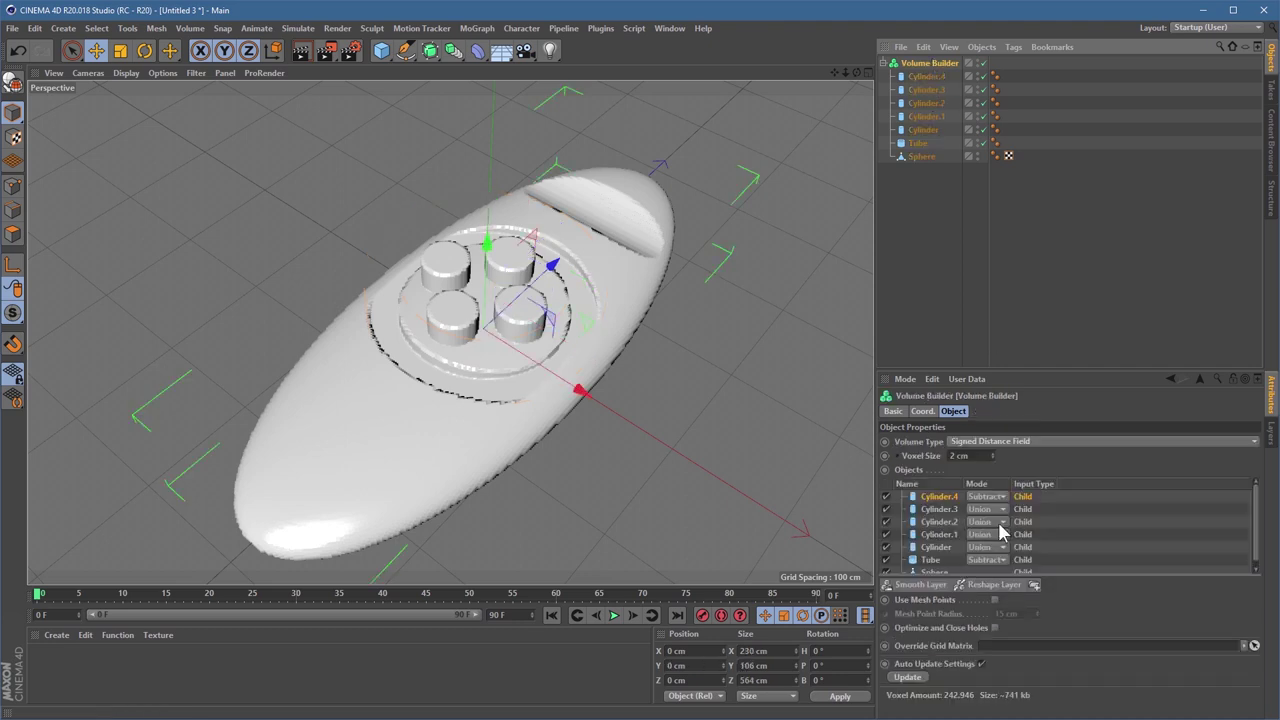
left_click(994, 510)
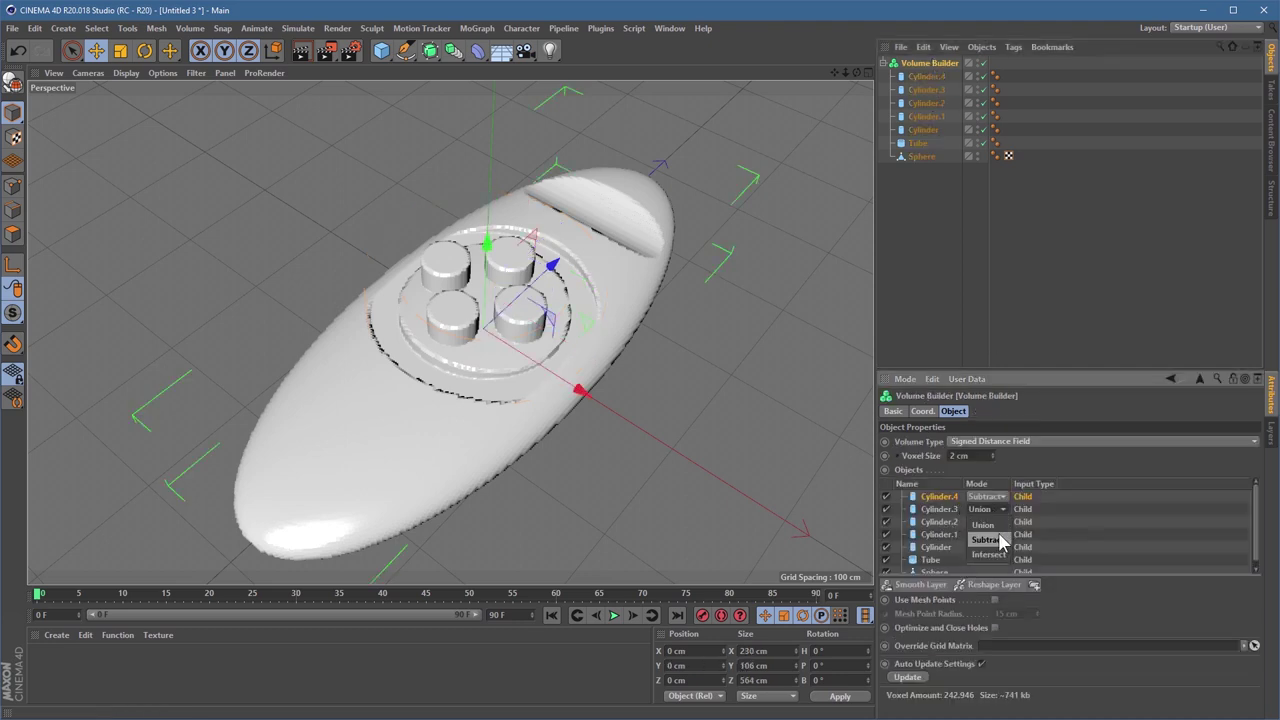
left_click(1000, 540)
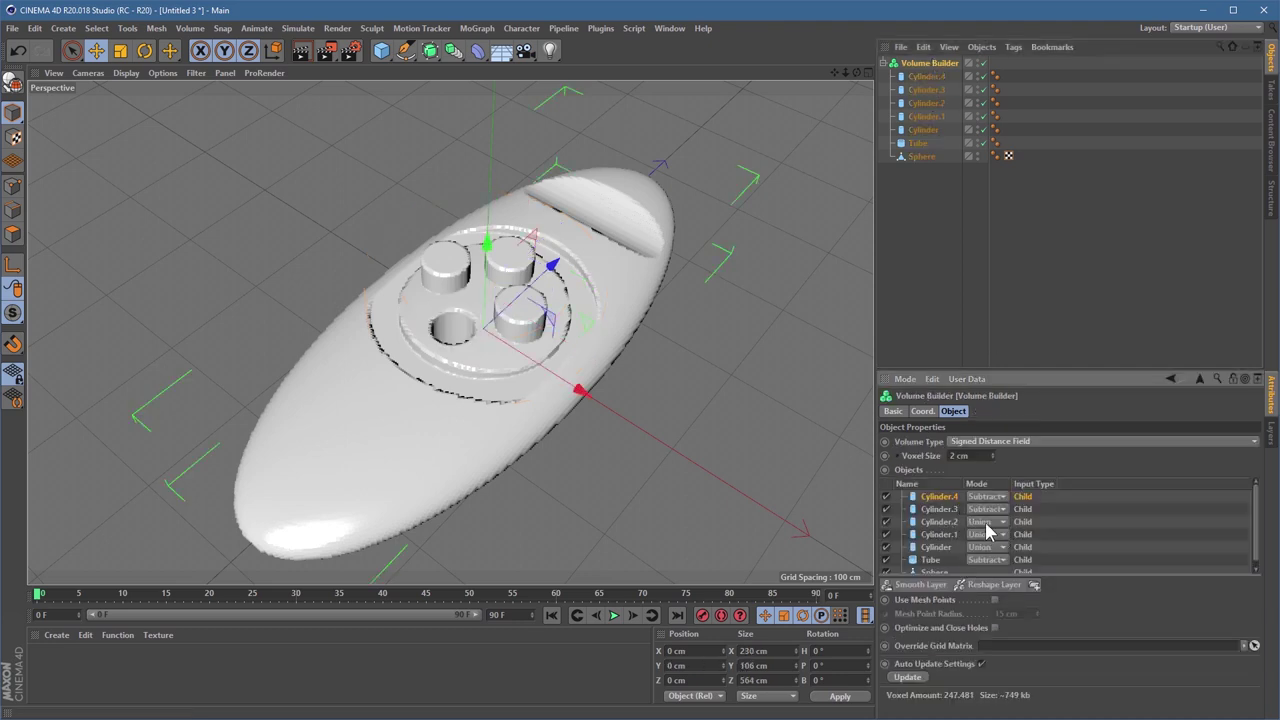
left_click(986, 523)
left_click(988, 538)
left_click(986, 535)
left_click(986, 549)
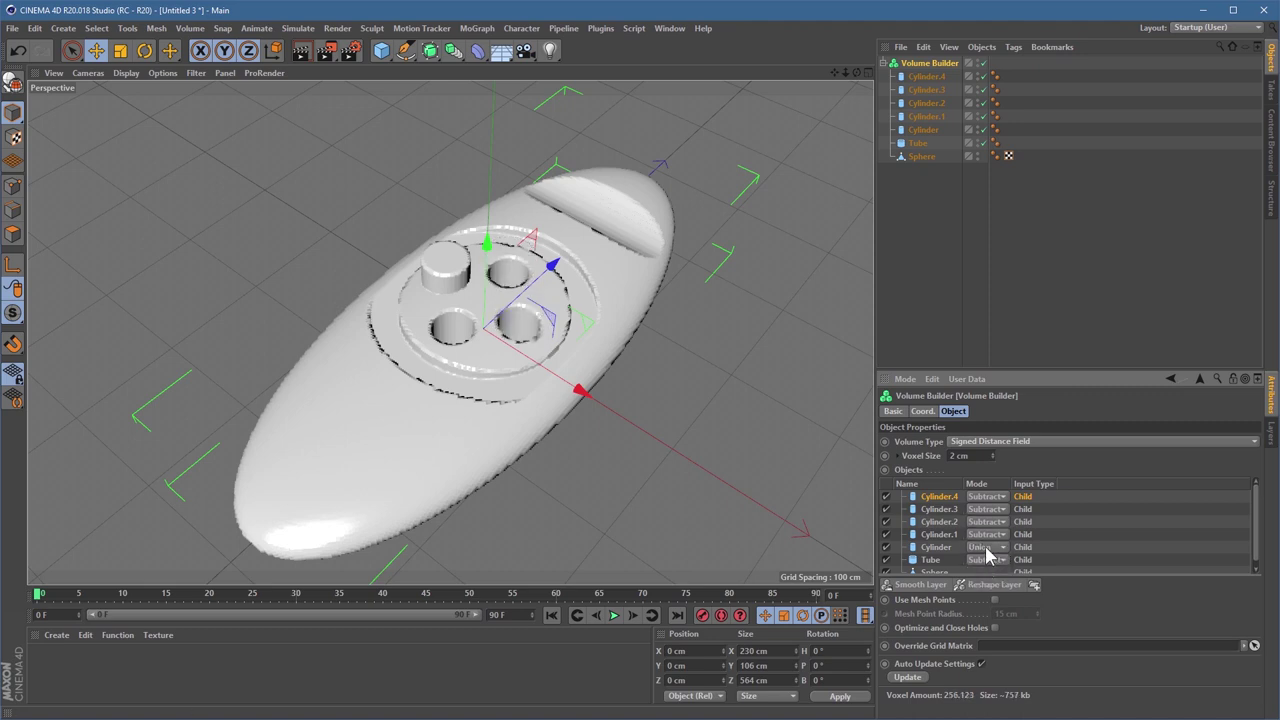
left_click(986, 548)
left_click(986, 561)
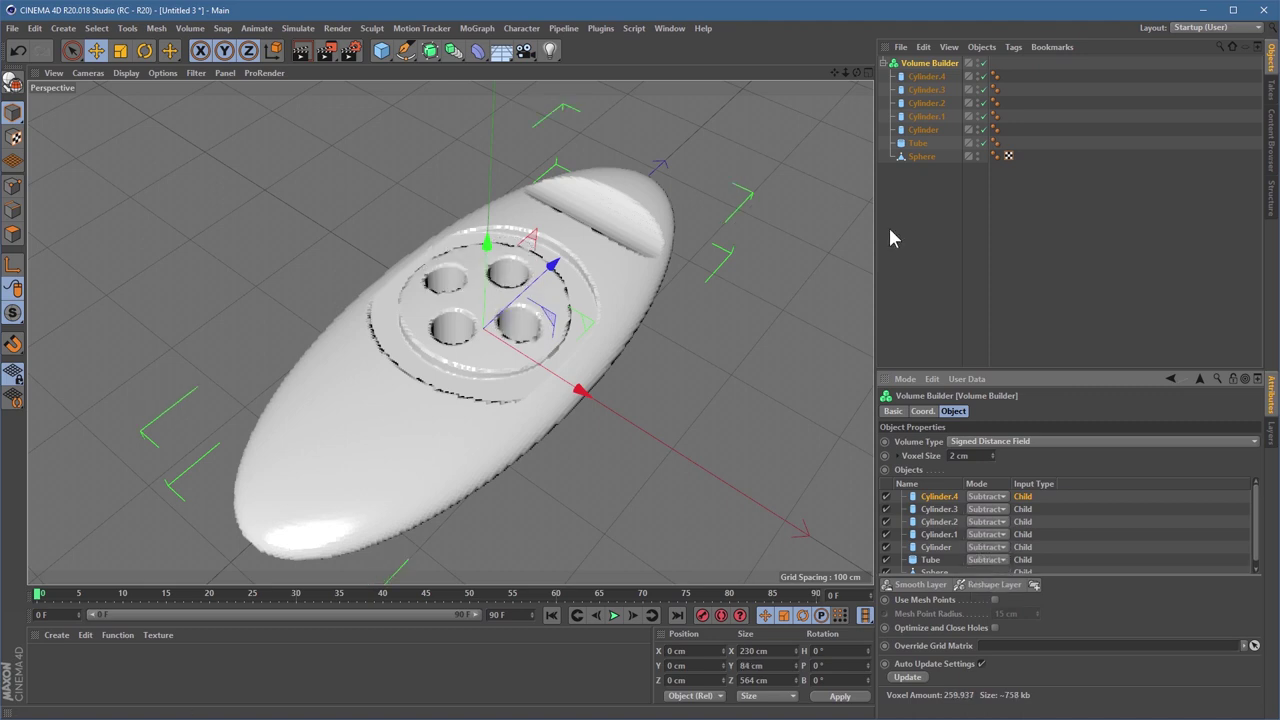
- Select all four button cylinders and raise them to Y 69.357 cm
left_click(922, 128)
left_click(925, 90, "shift")
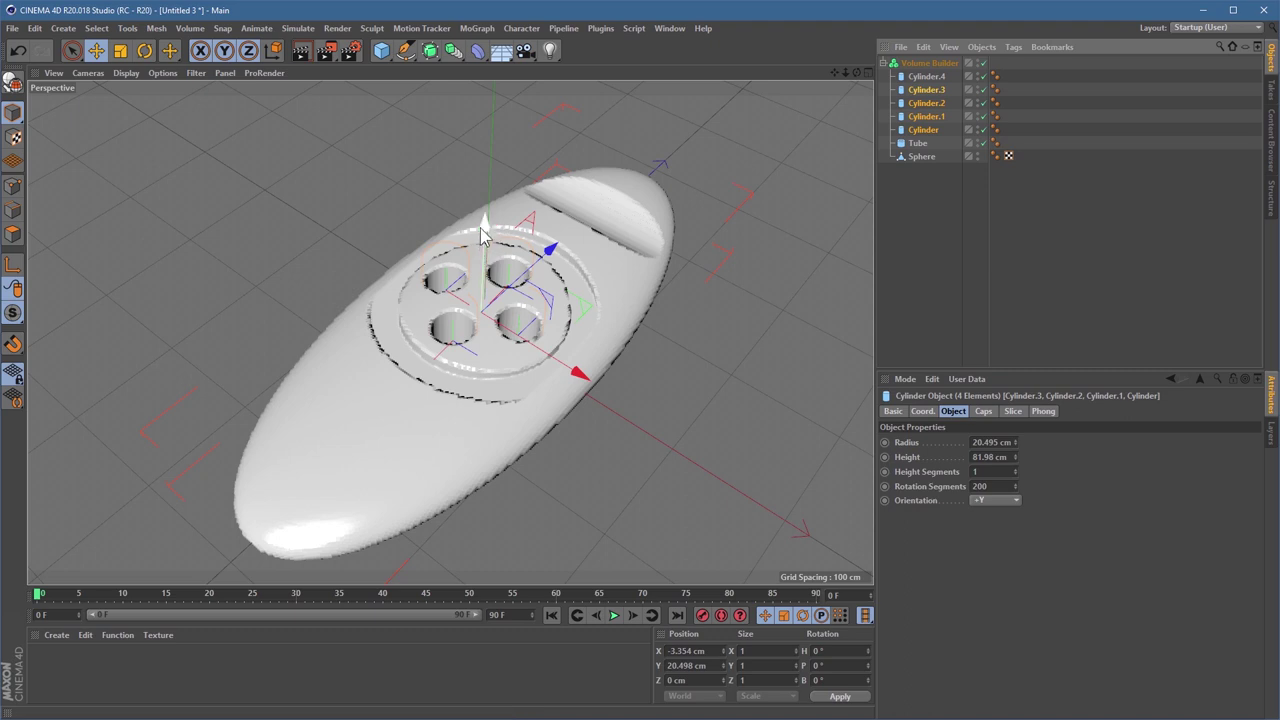
left_click_drag(482, 232, 482, 189)
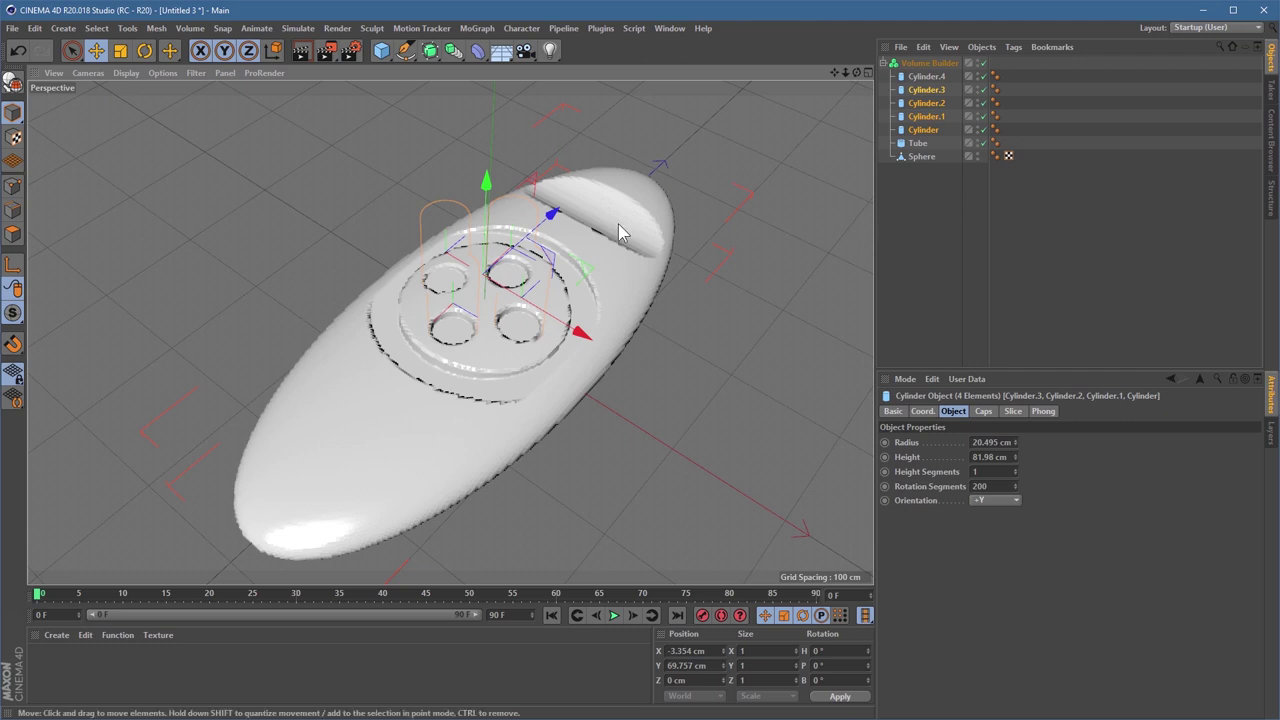
- Add a Volume Mesher, nest the Volume Builder under it, and set its voxel size to 1 cm
left_click(884, 234)
left_click_drag(453, 50, 634, 168)
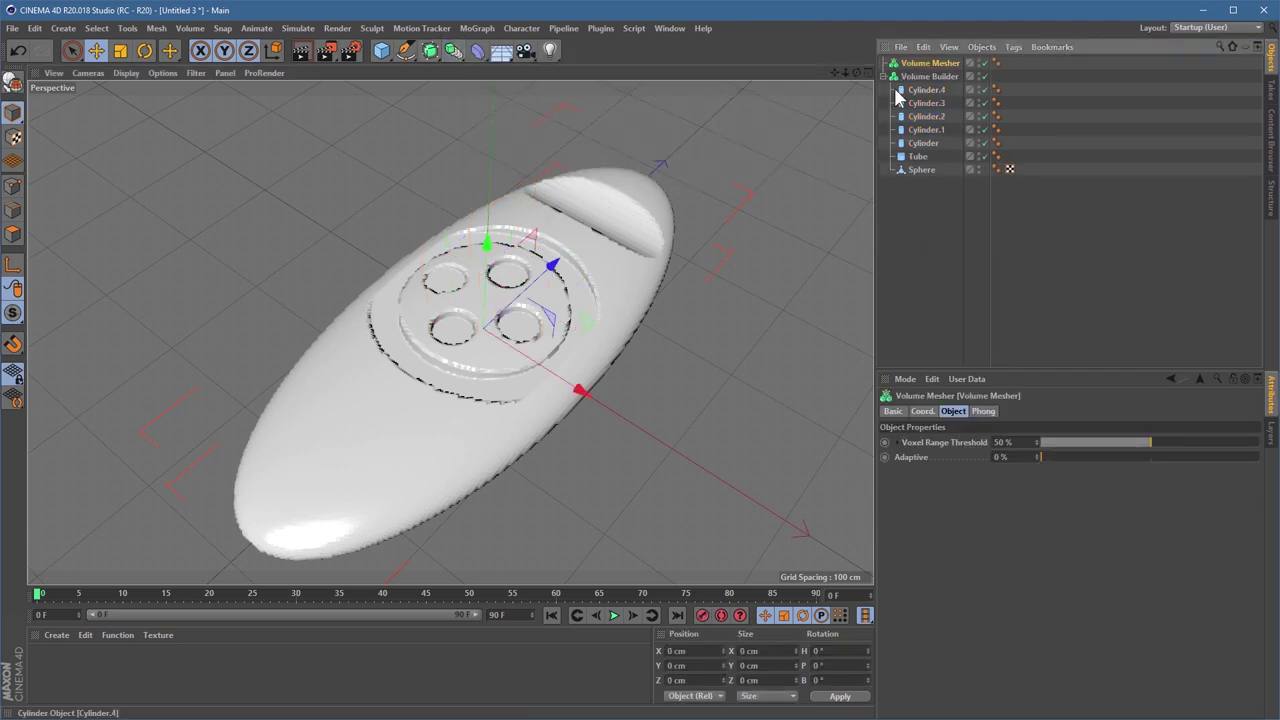
left_click_drag(925, 76, 936, 66)
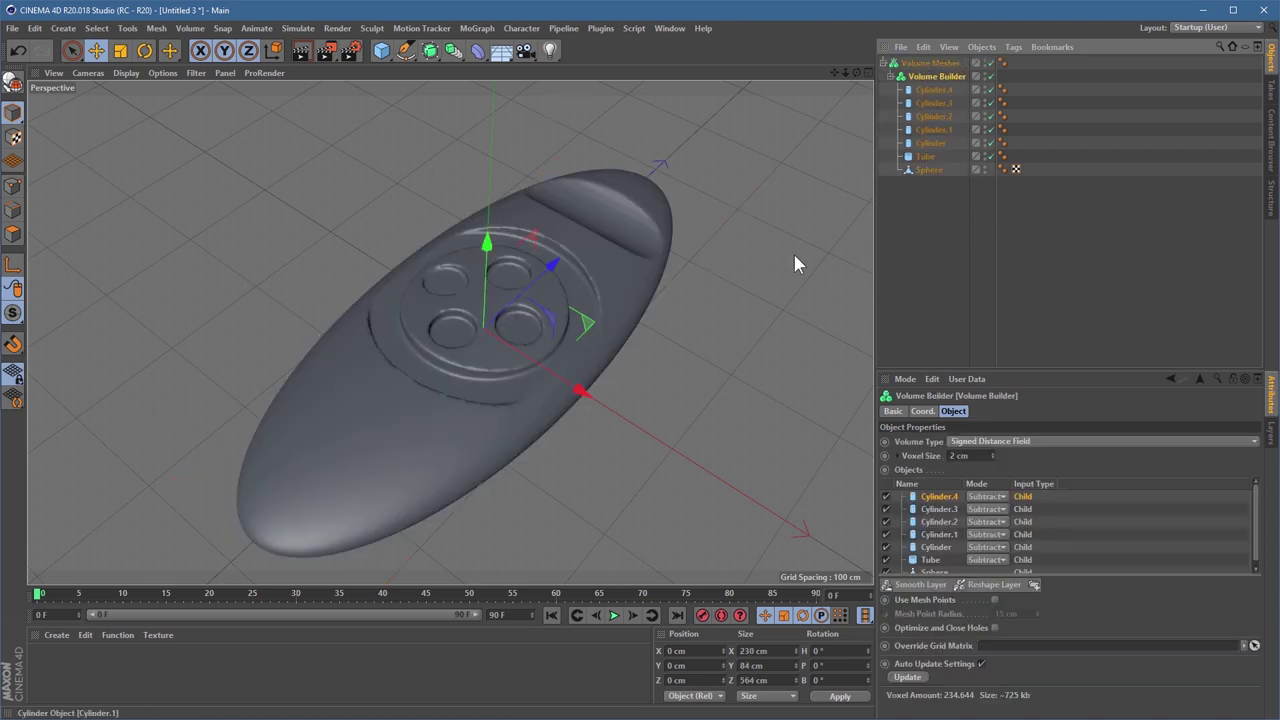
left_click(929, 64)
left_click(930, 78)
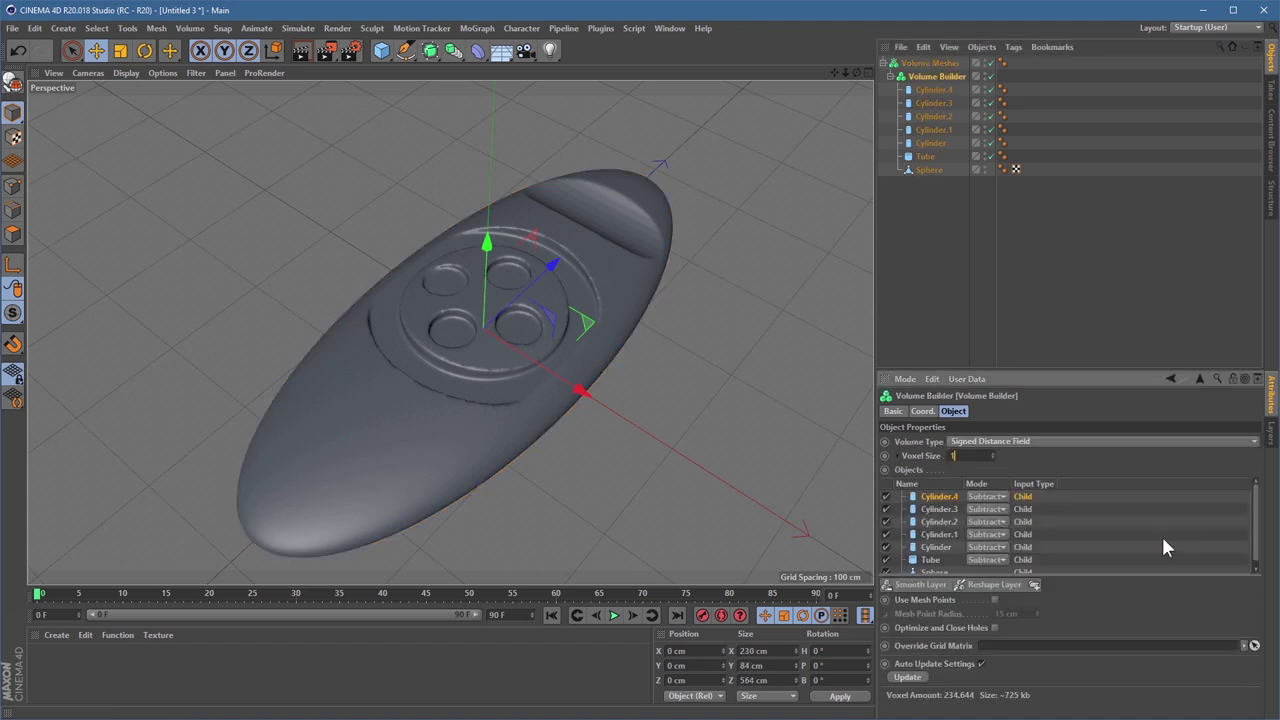
type("1")
key("Return")
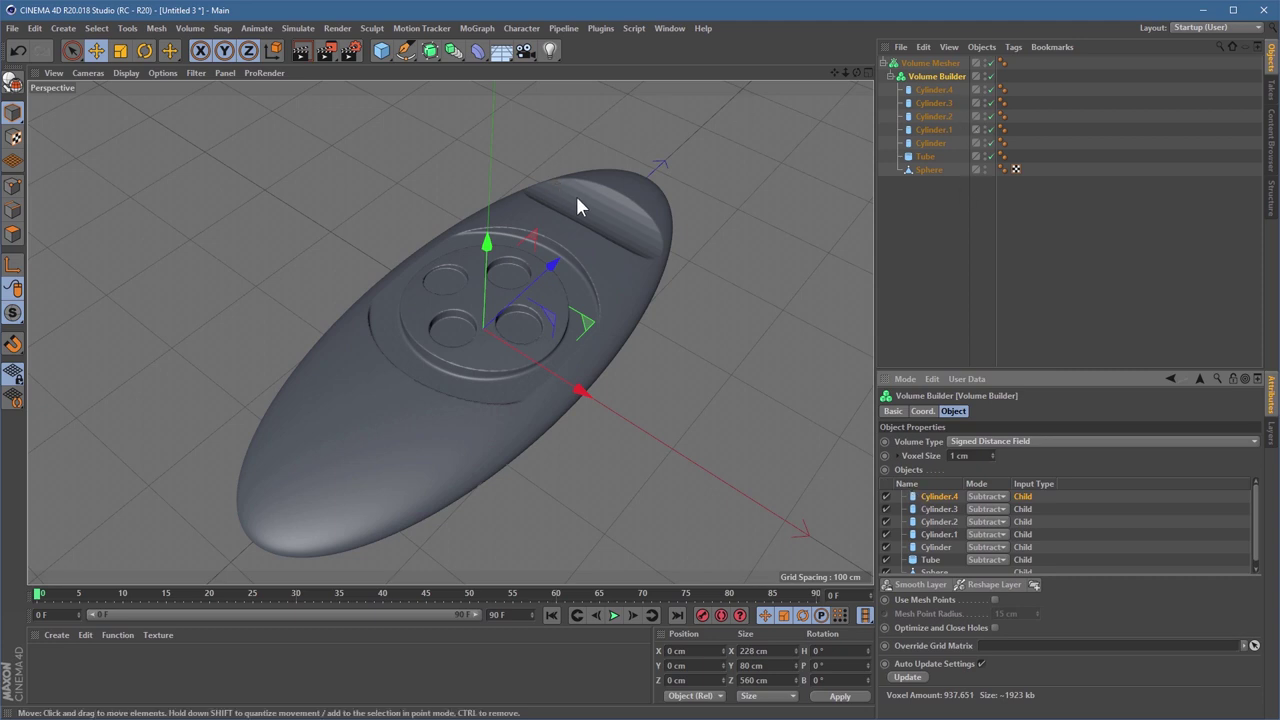
- Give Cylinder.4 200 rotation segments
scroll(600, 205, "up", 5)
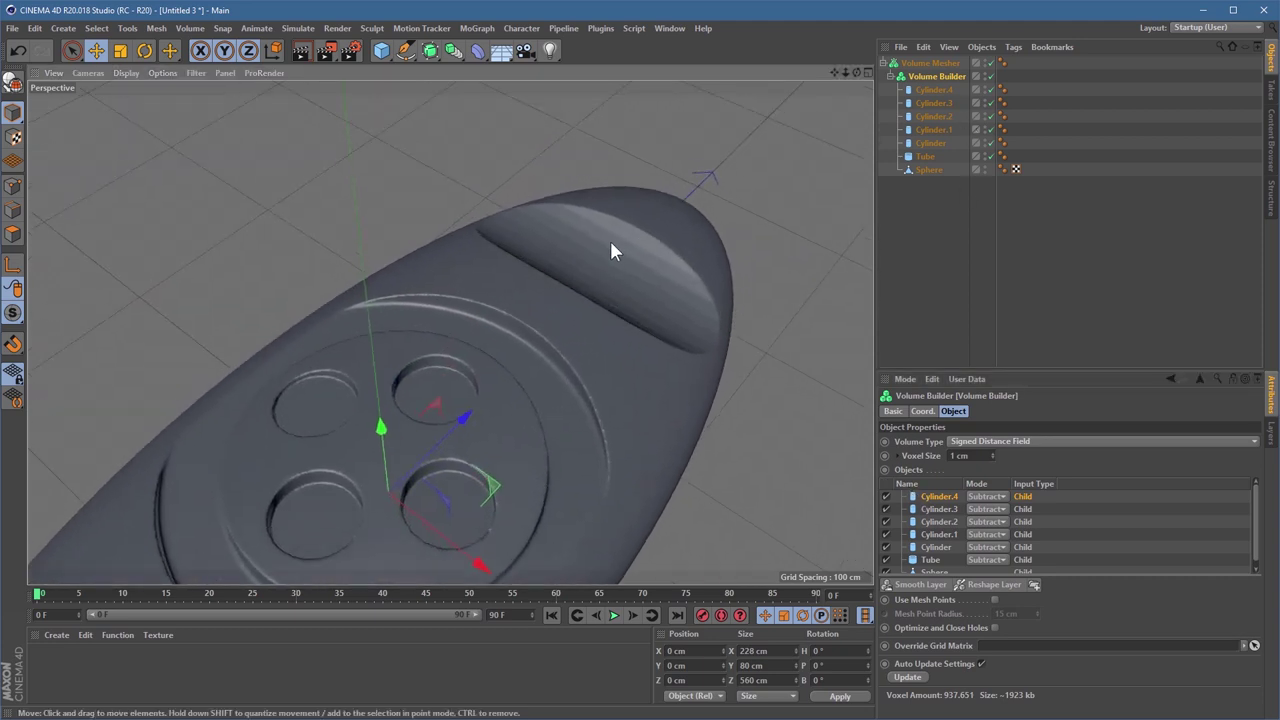
left_click(929, 90)
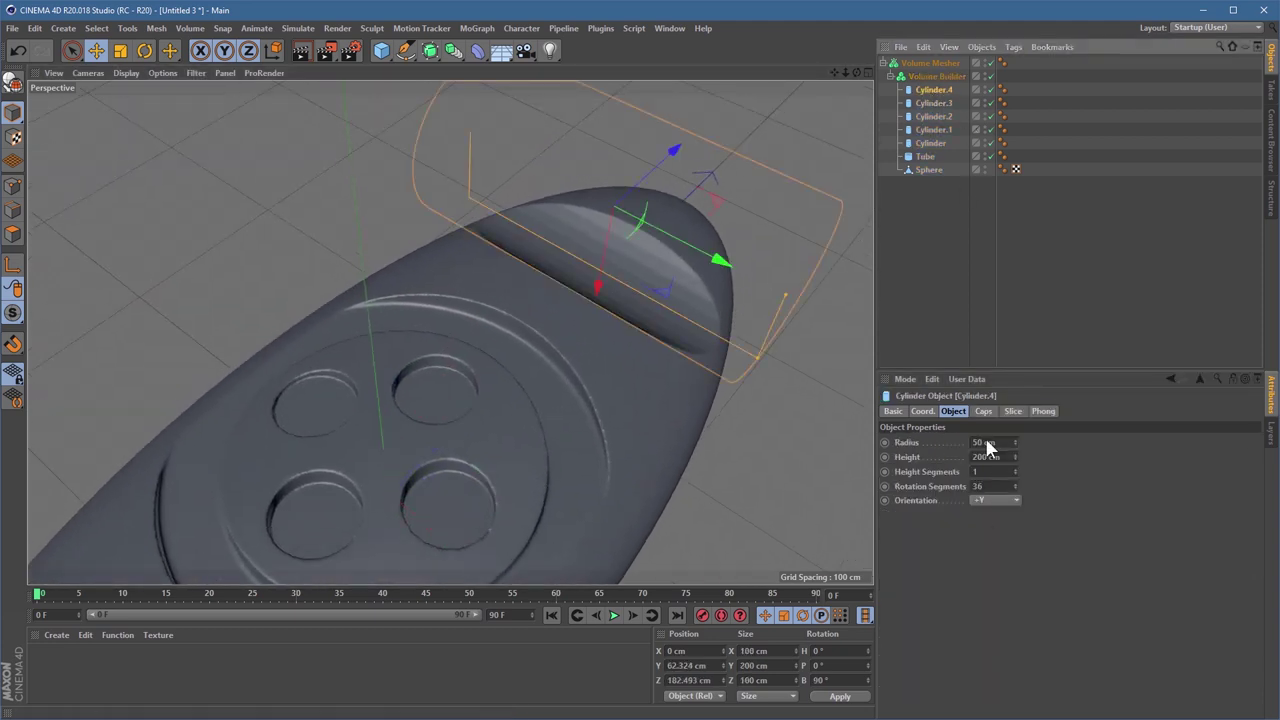
double_click(1003, 487)
type("200")
key("Return")
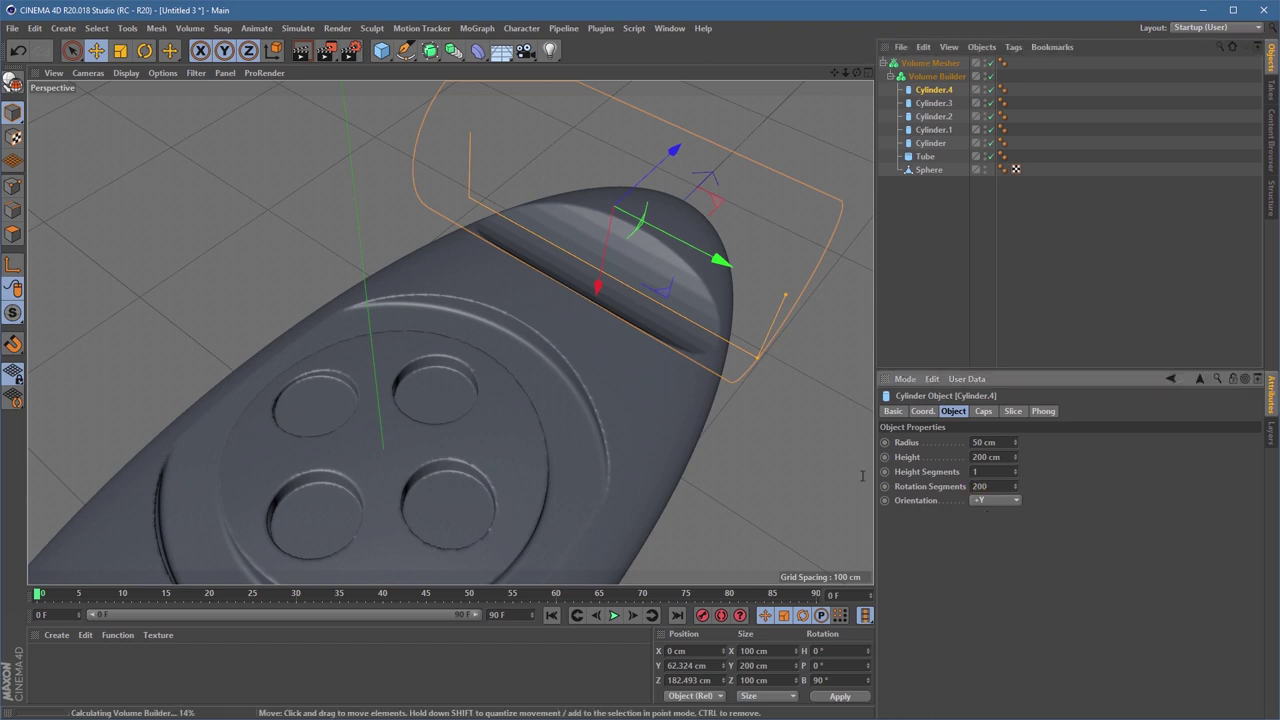
left_click(937, 76)
- Add a Smooth Layer to the Volume Builder using a Gaussian filter at 24% strength
left_click(927, 585)
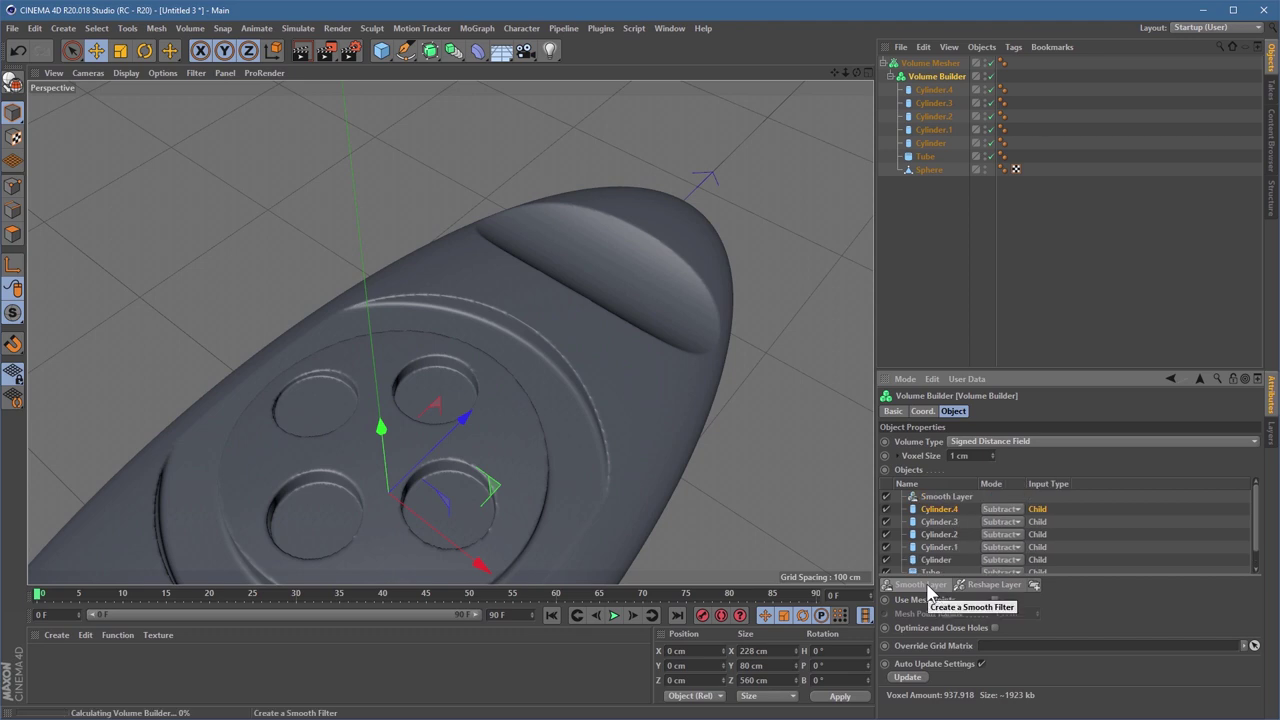
left_click(946, 497)
left_click(1000, 643)
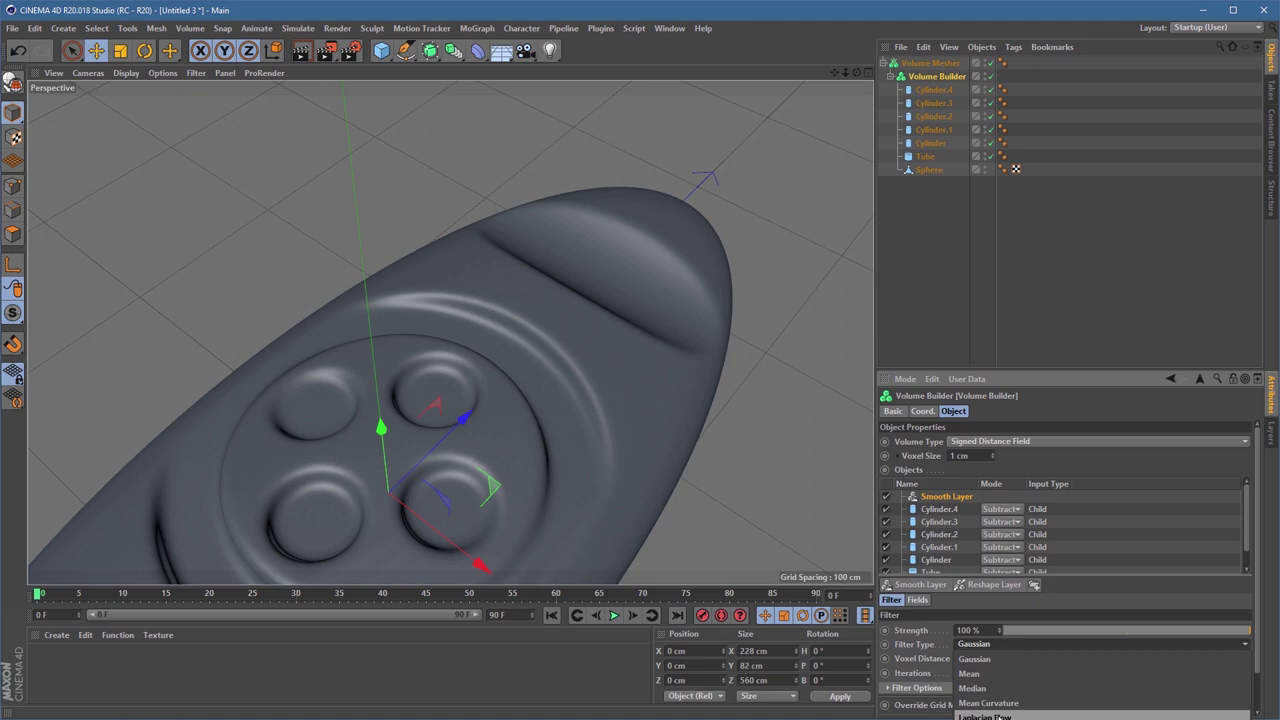
left_click(987, 716)
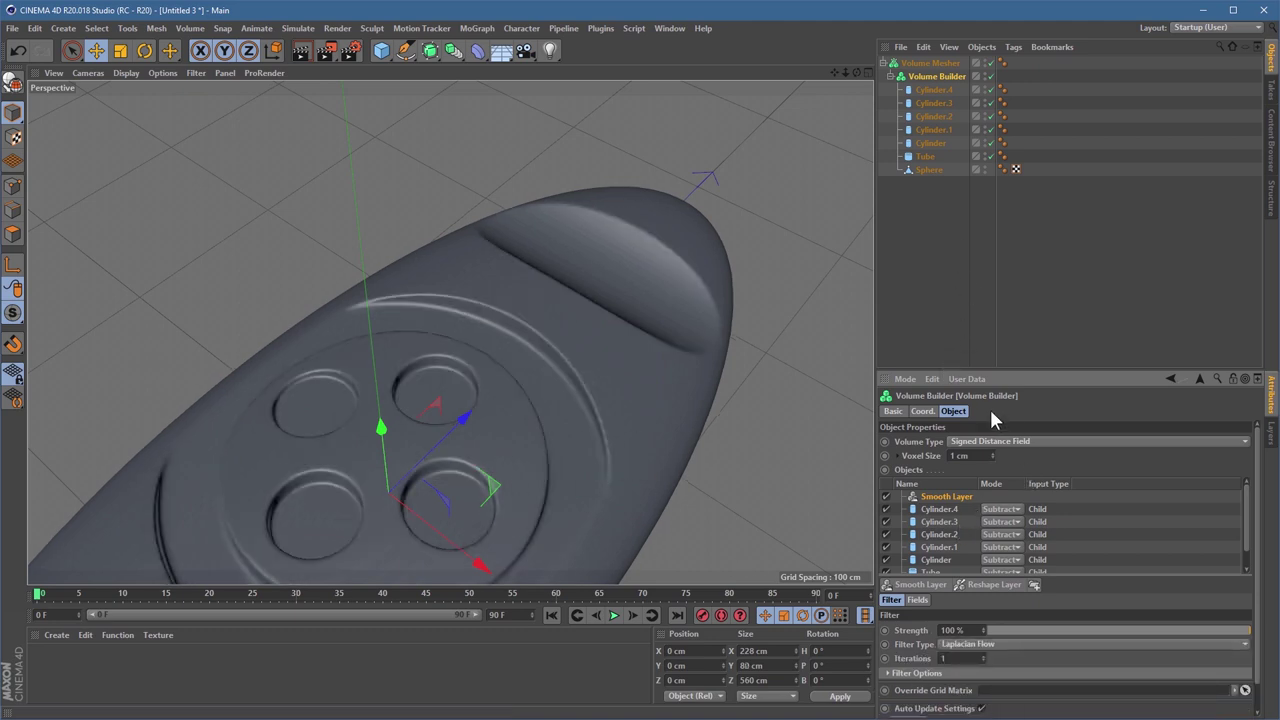
left_click(977, 648)
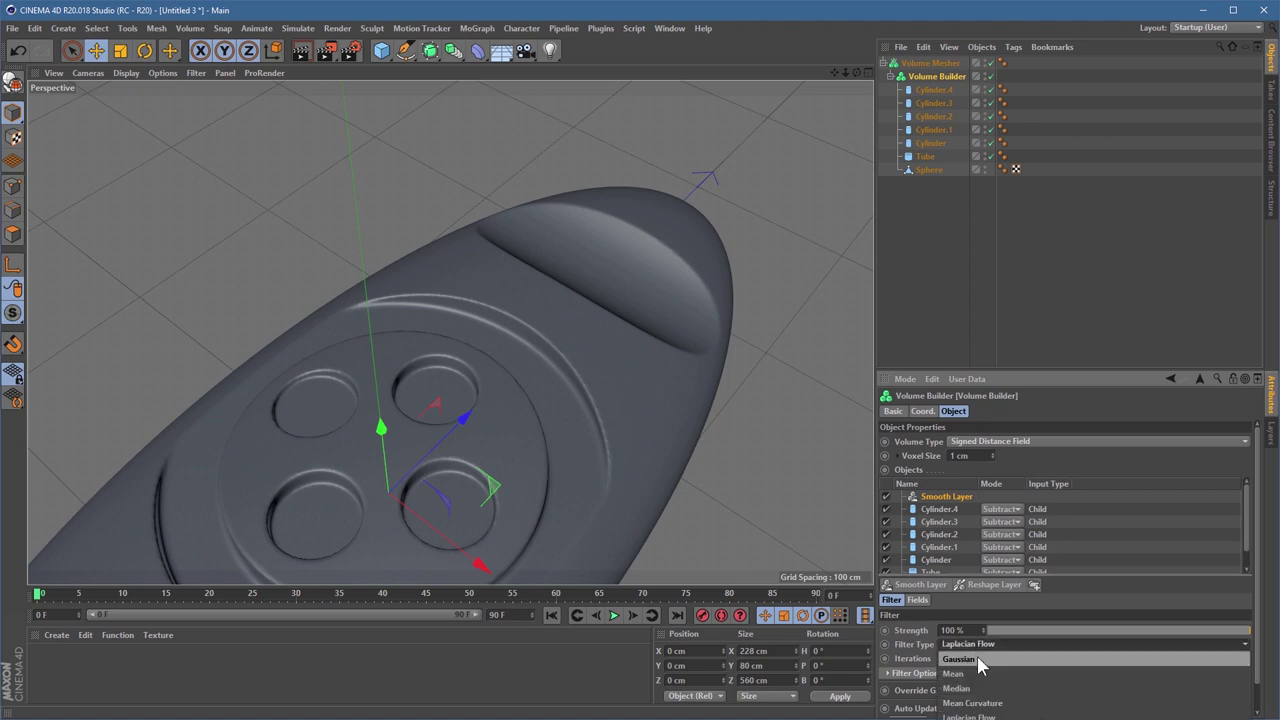
left_click(977, 656)
left_click(1063, 632)
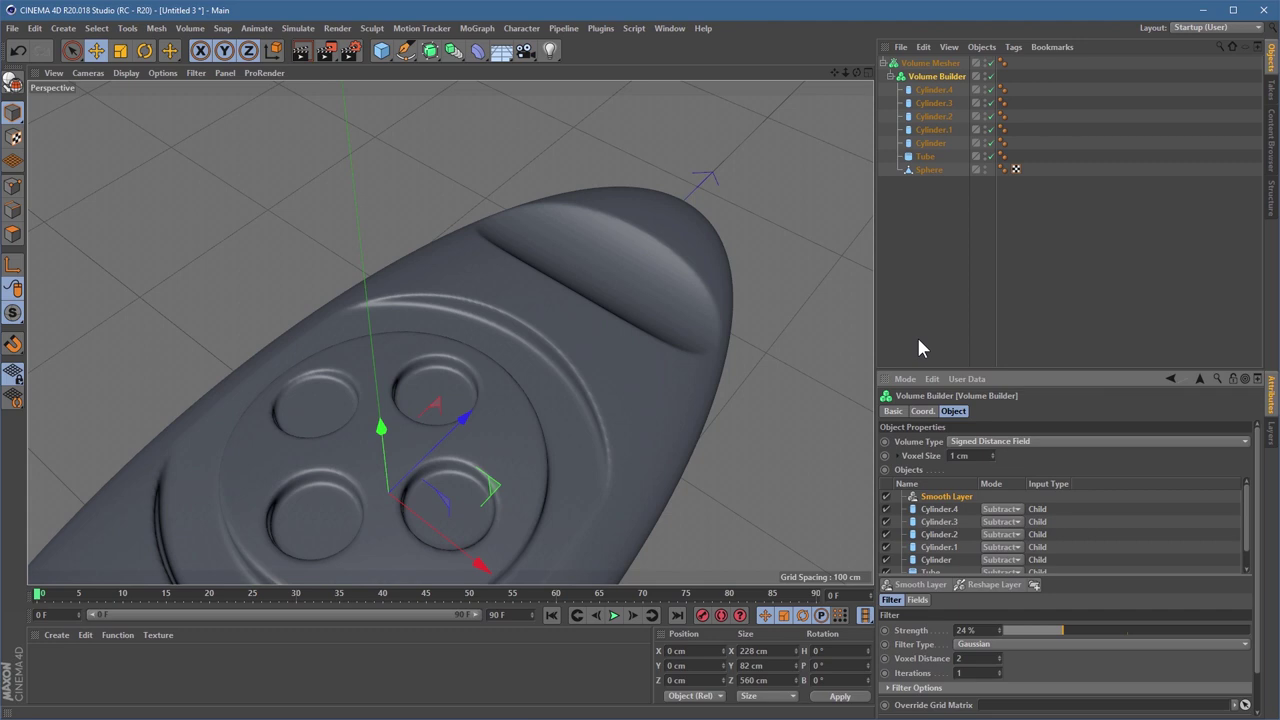
left_click(929, 216)
left_click_drag(542, 452, 587, 333, "alt")
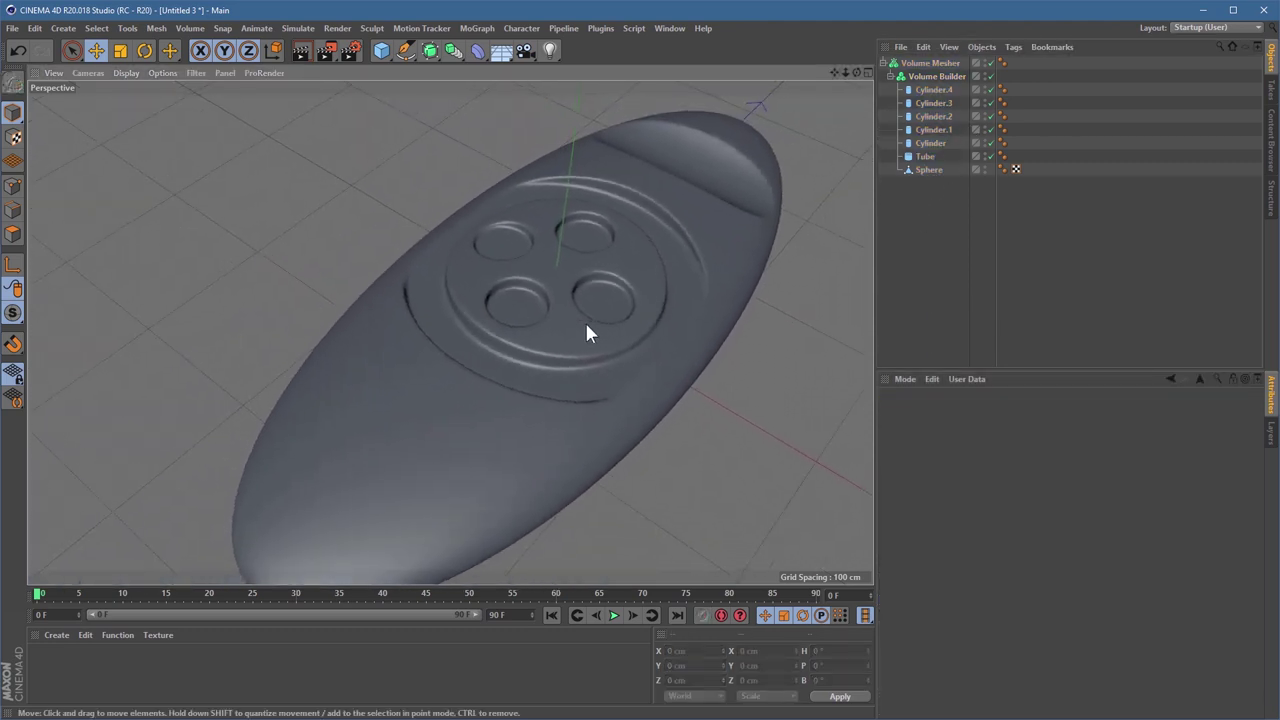
left_click_drag(646, 252, 678, 238, "alt")
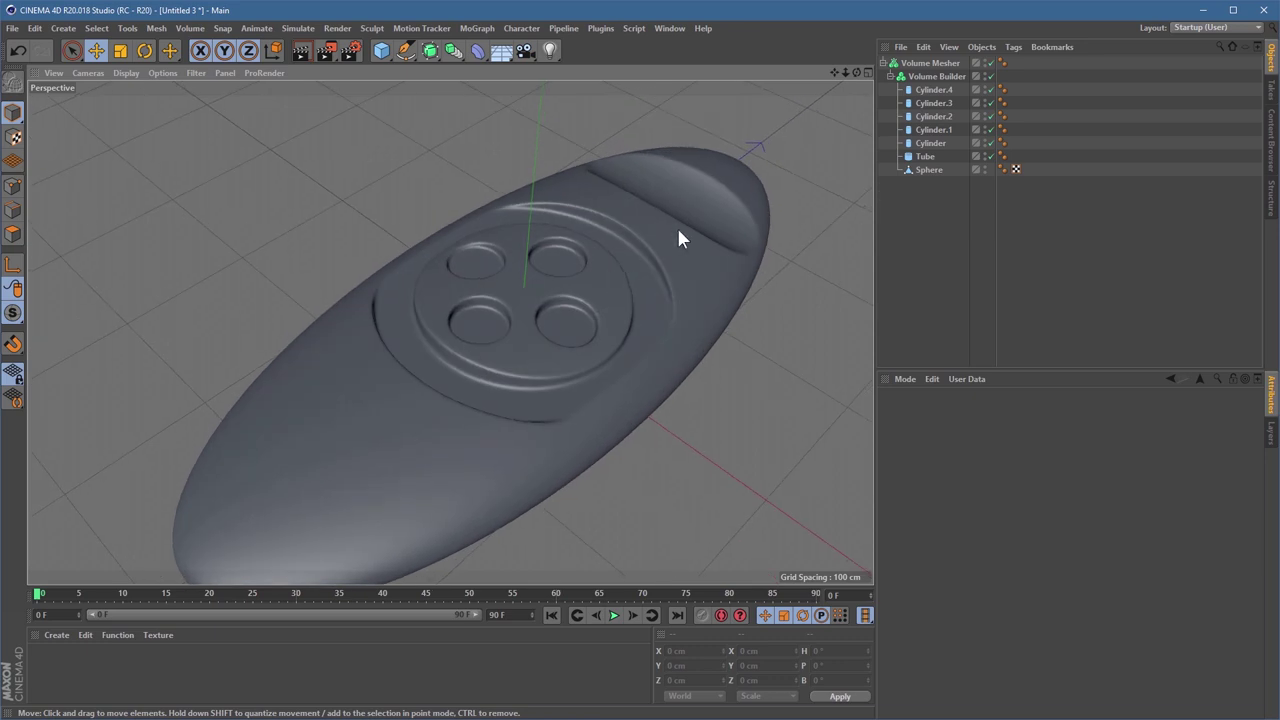
mouse_move(551, 317)
left_mouse_down("alt")
mouse_move(631, 389)
mouse_move(528, 326)
left_mouse_up("alt")
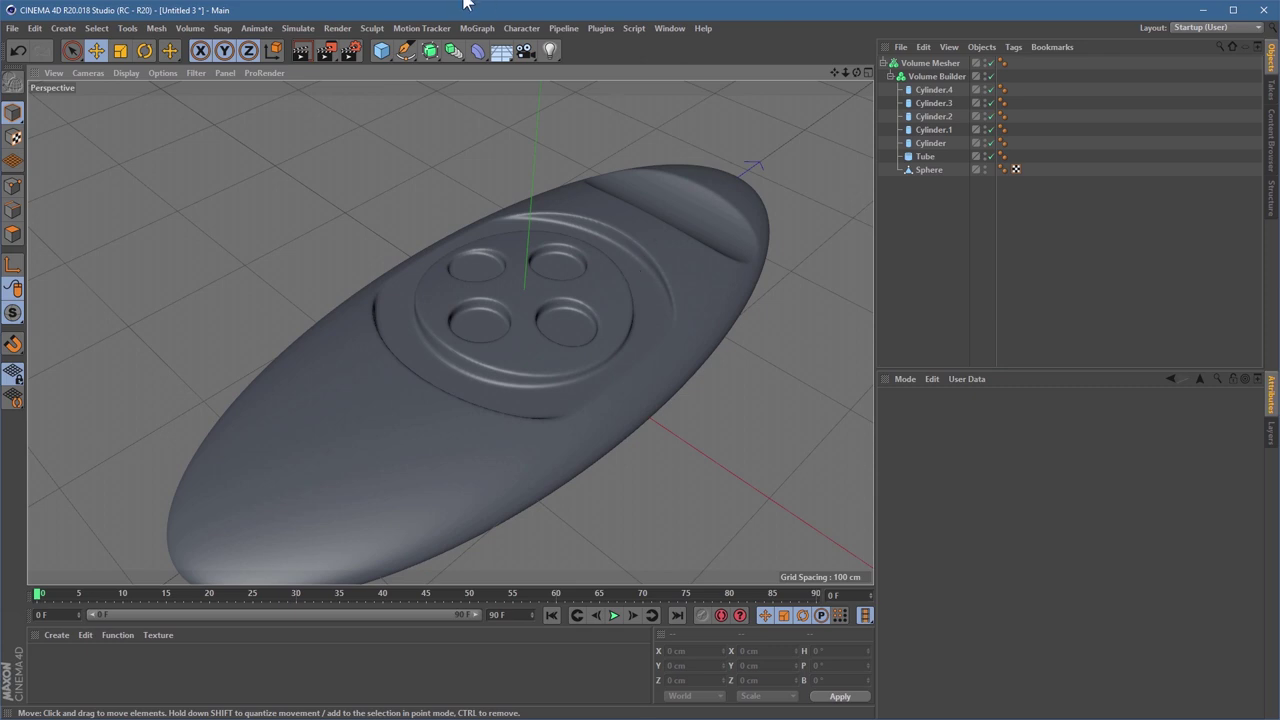
left_click(430, 50)
left_click_drag(642, 249, 624, 264, "alt")
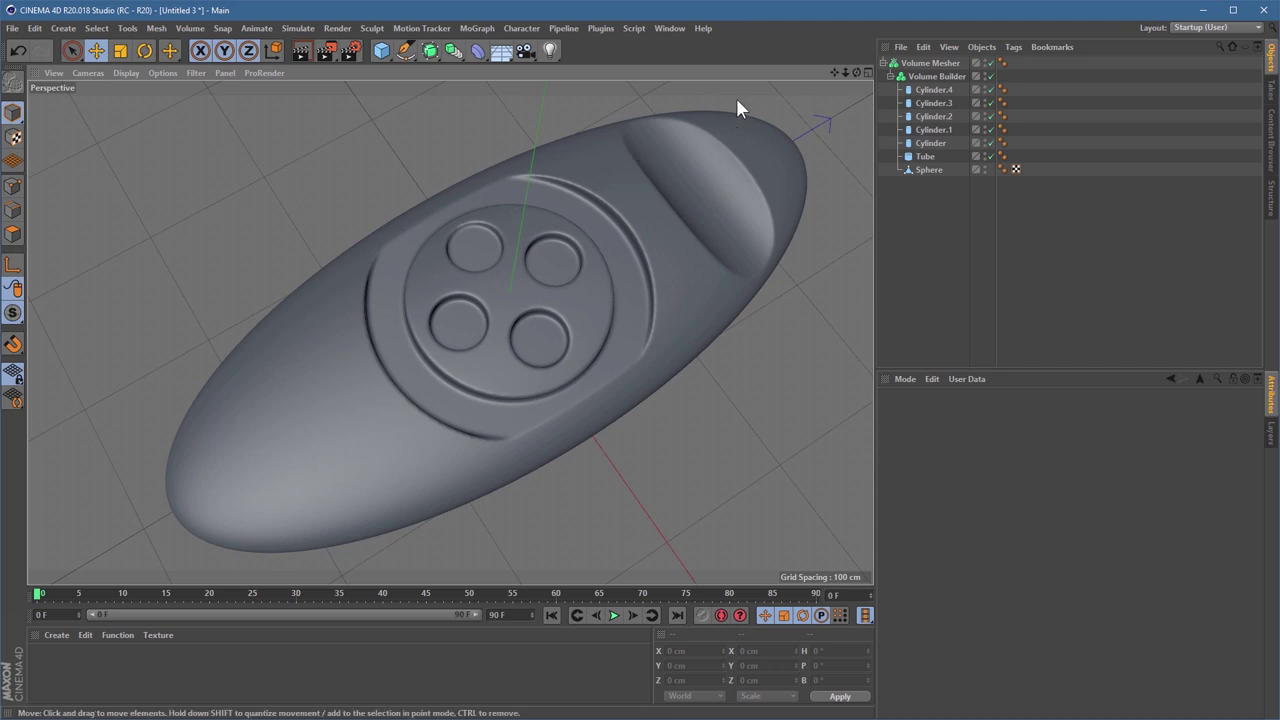
left_click(991, 76)
left_click(991, 62)
left_click_drag(557, 323, 497, 238, "alt")
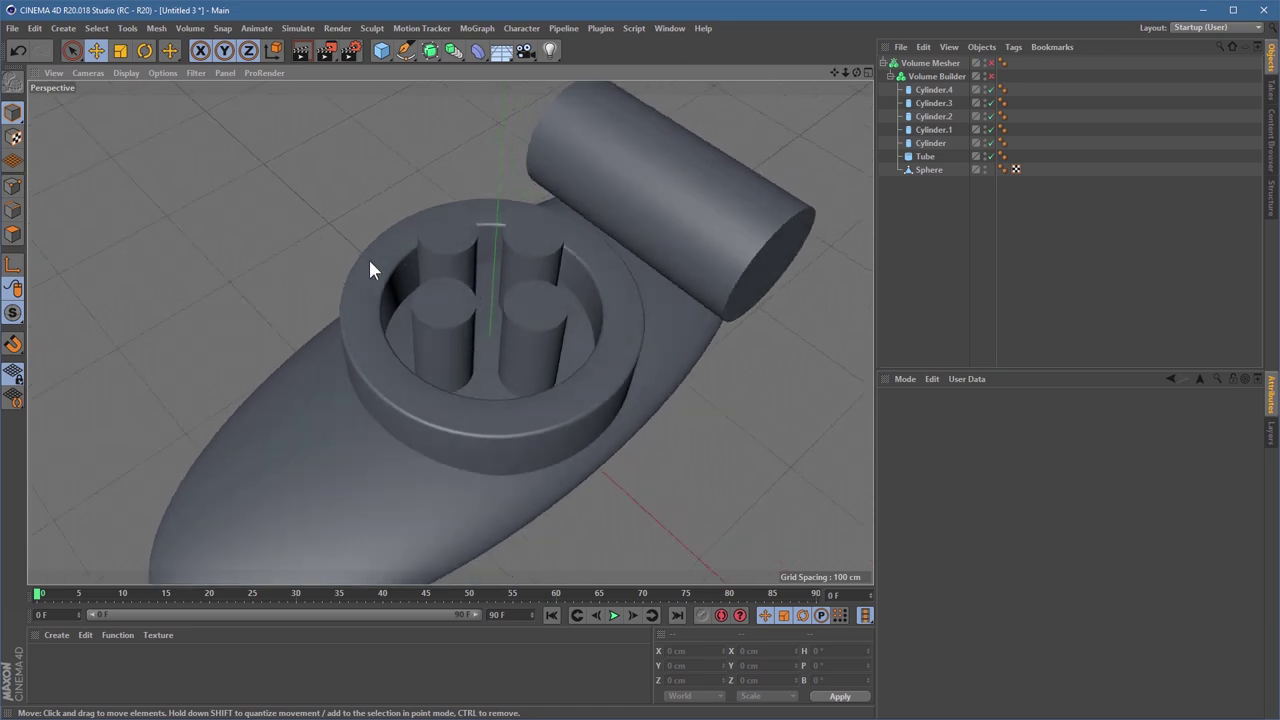
left_click(370, 262)
left_click(527, 250, "shift")
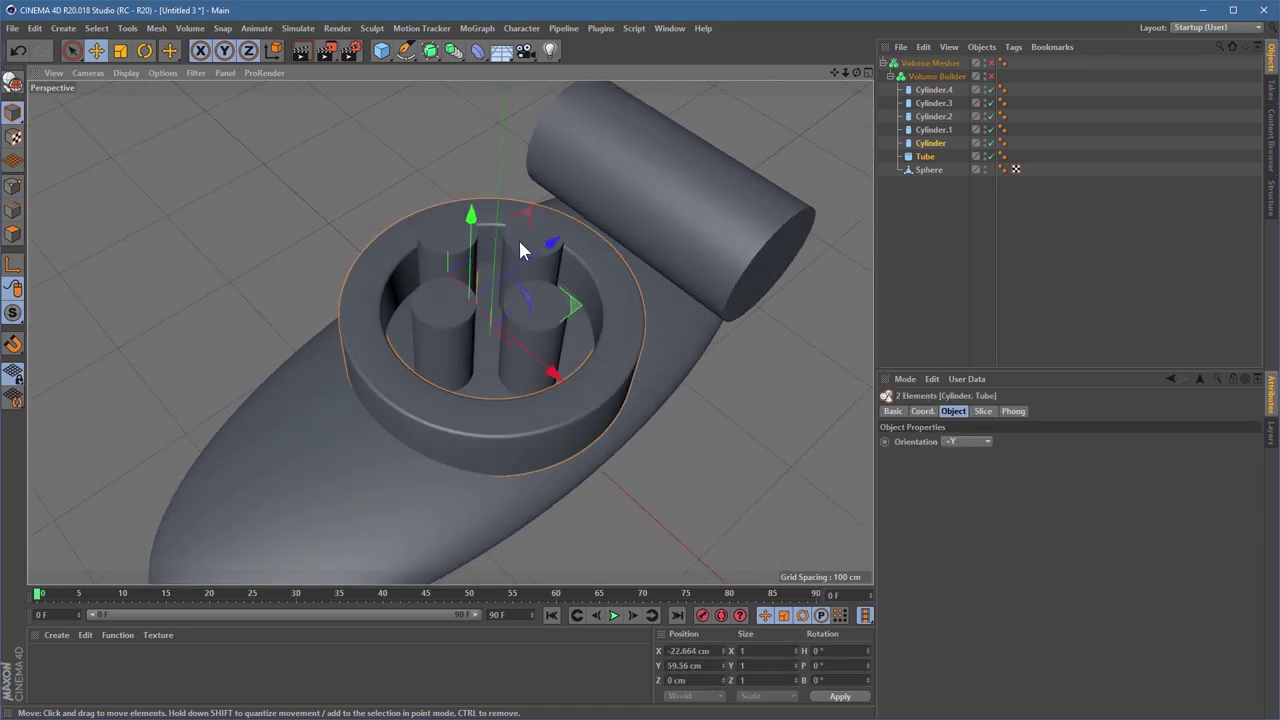
left_click(546, 320, "shift")
left_click(449, 343, "shift")
left_click(455, 258, "shift")
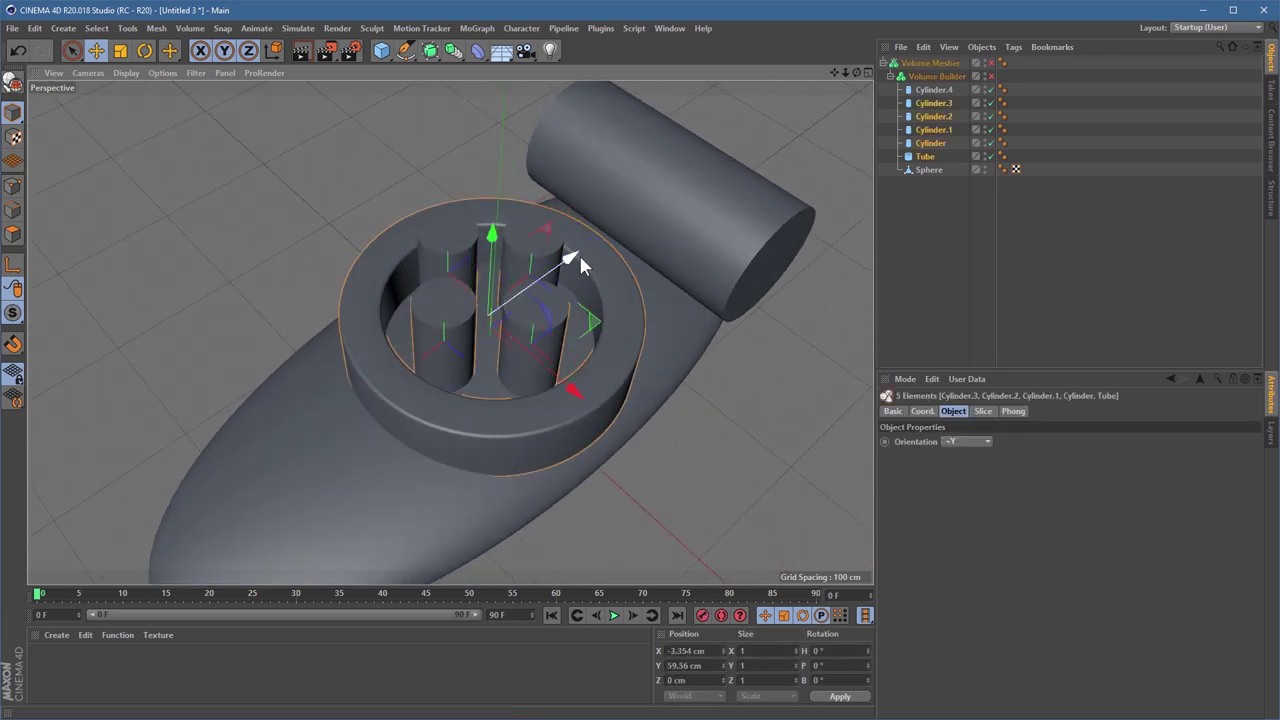
left_click_drag(581, 260, 517, 294)
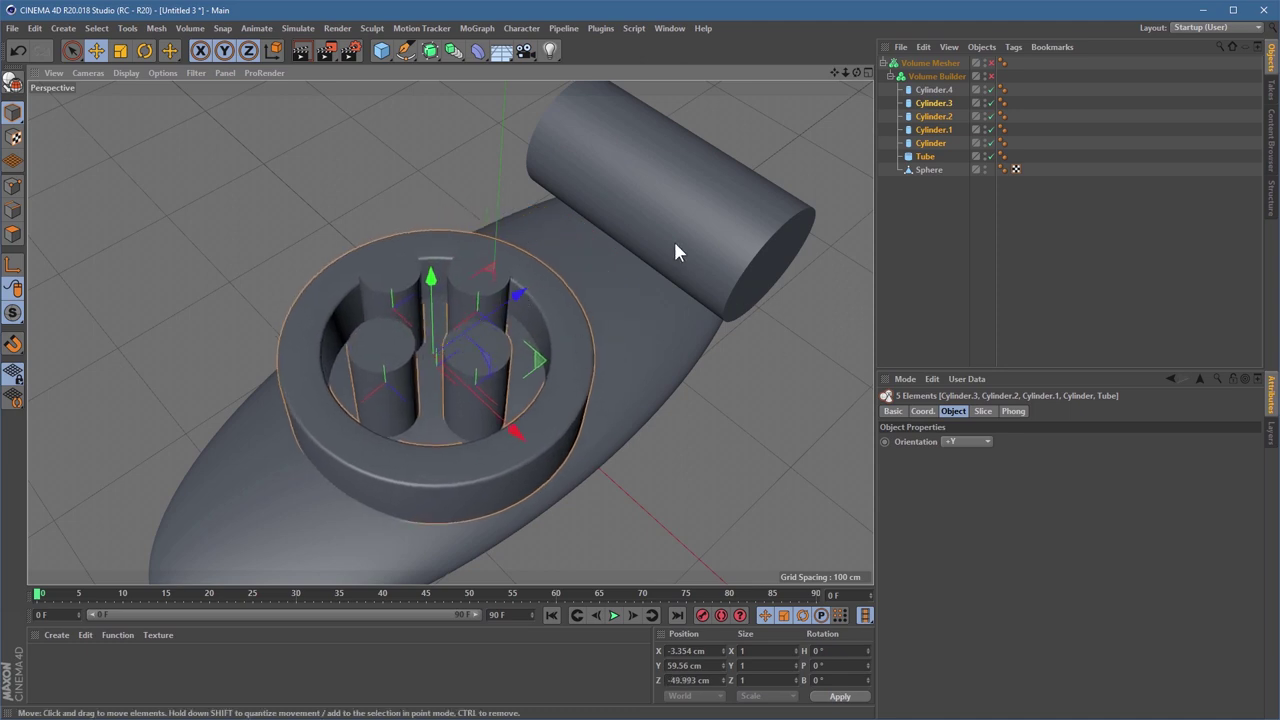
left_click(991, 76)
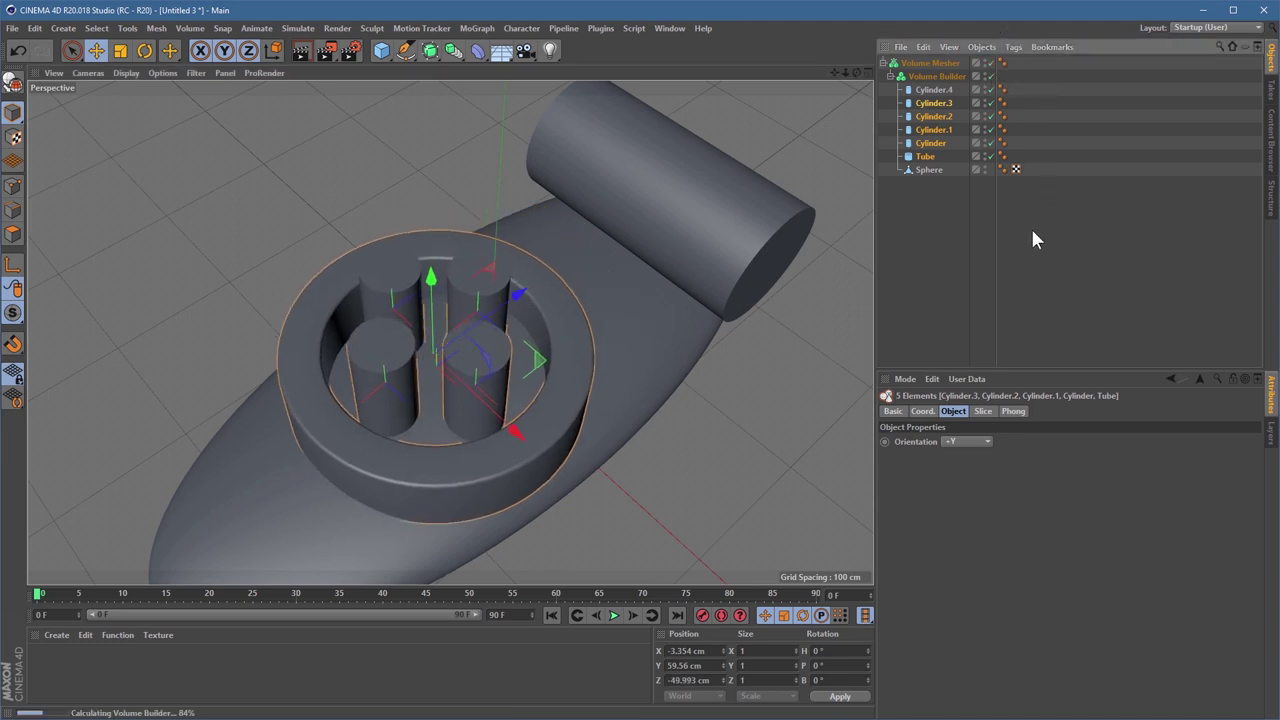
left_click(963, 234)
left_click_drag(523, 470, 626, 326, "alt")
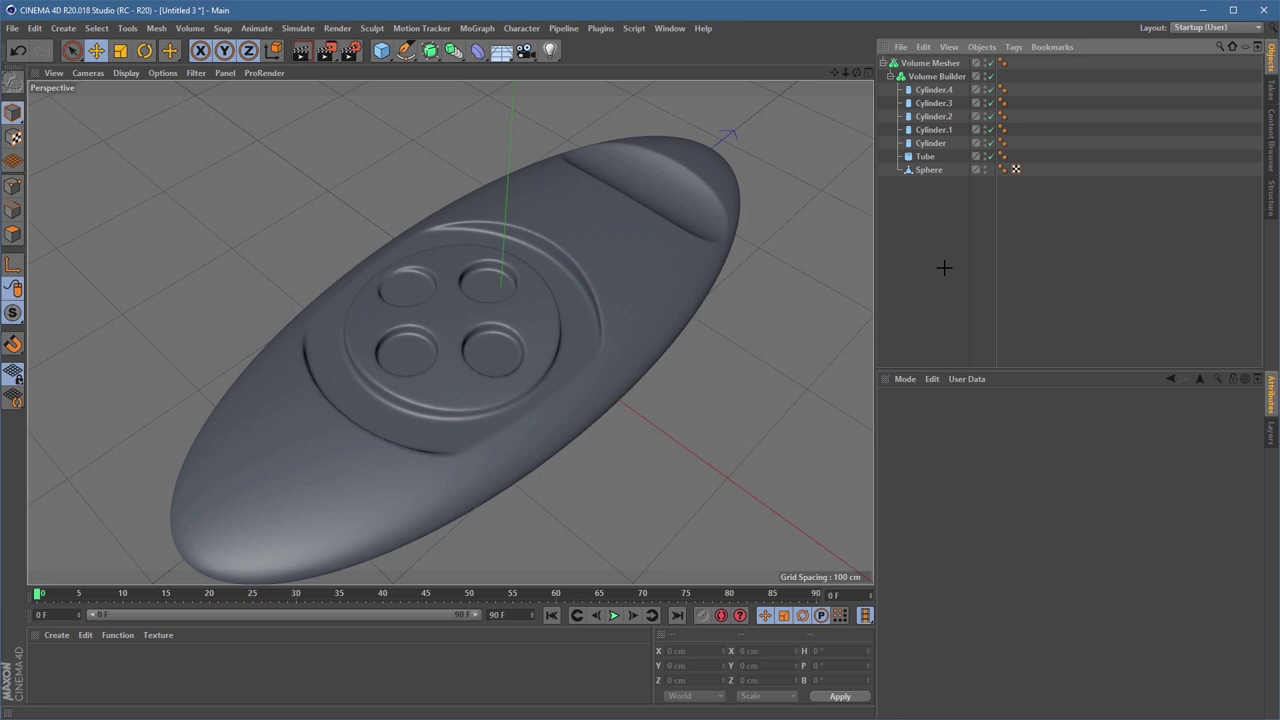
left_click(188, 28)
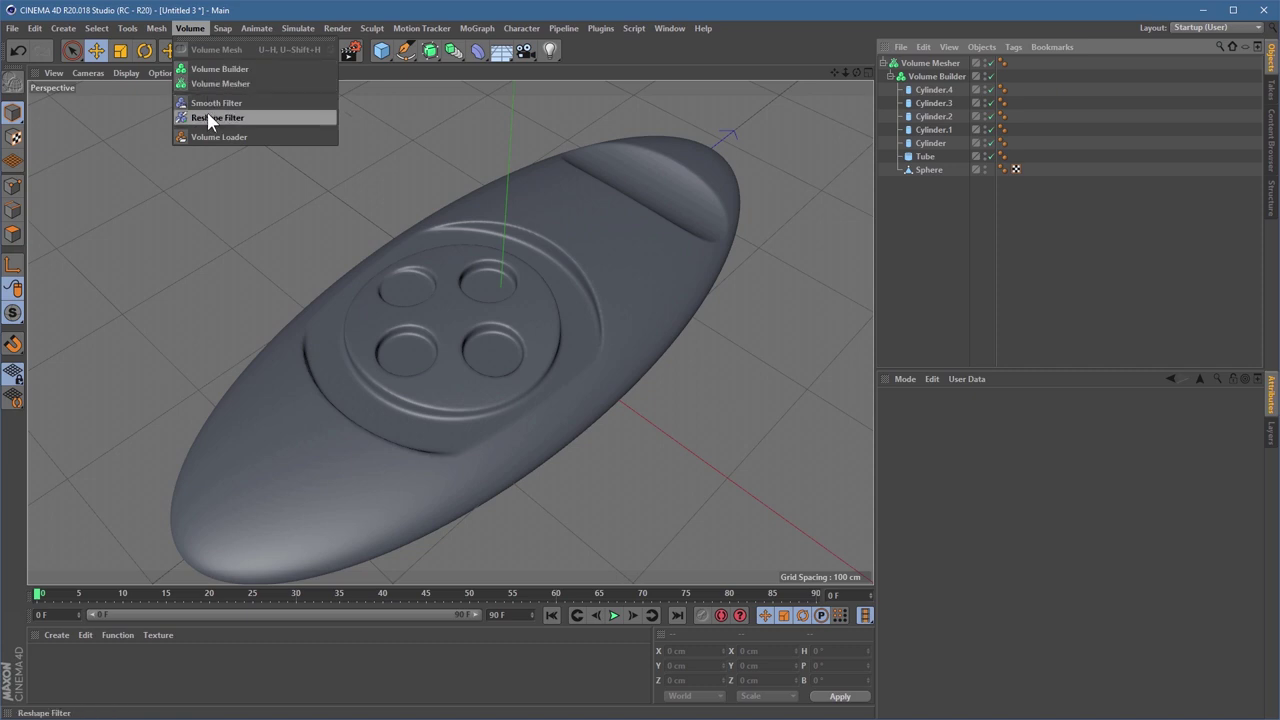
mouse_move(150, 28)
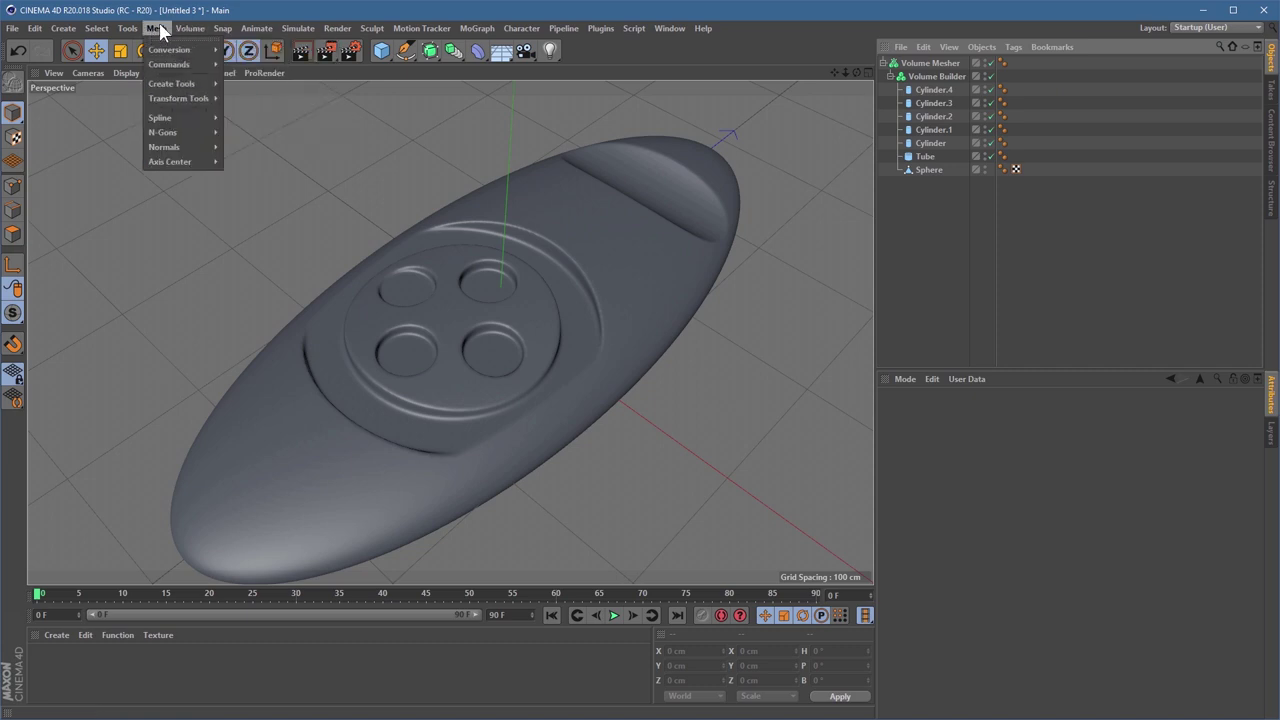
mouse_move(196, 31)
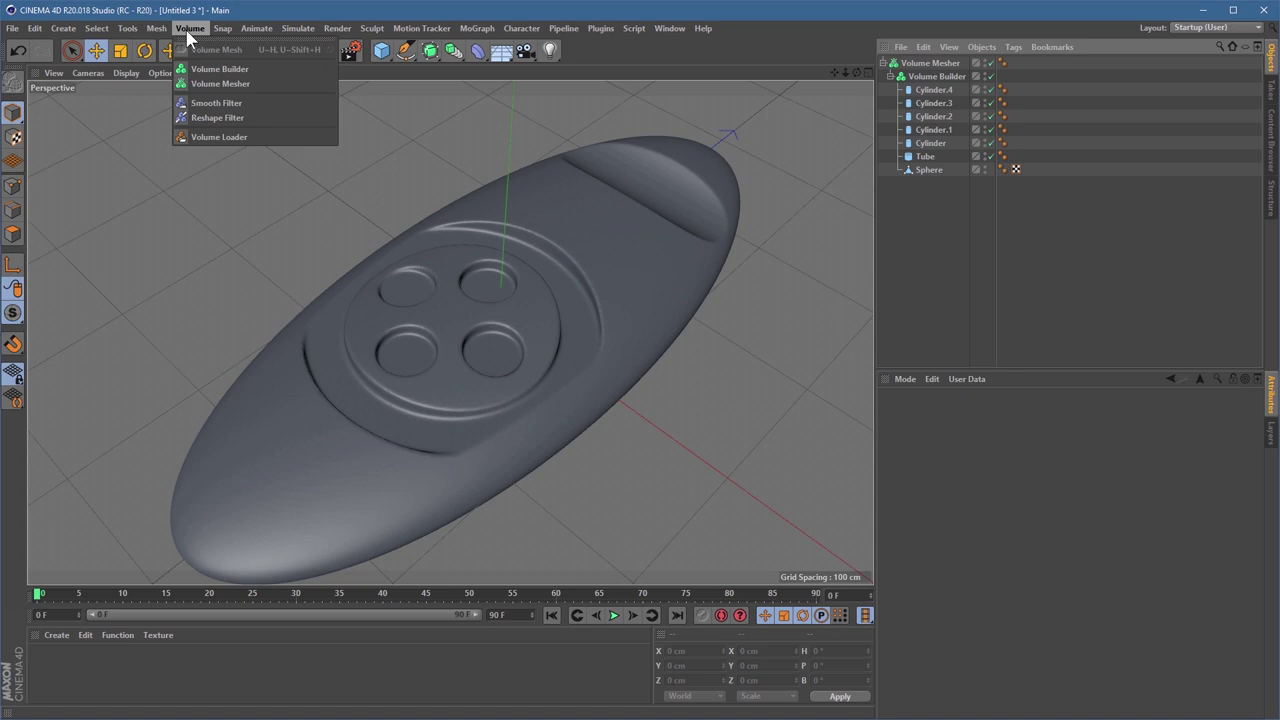
left_click(389, 386)
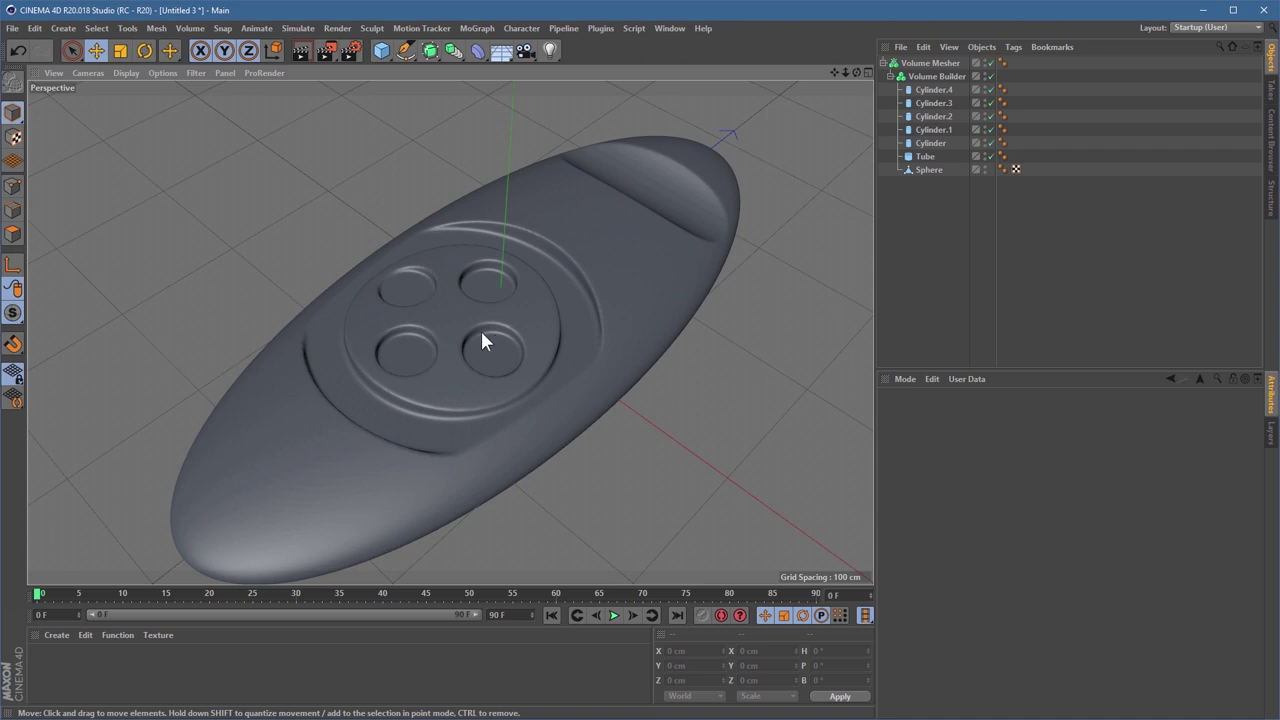
left_click(12, 28)
mouse_move(101, 296)
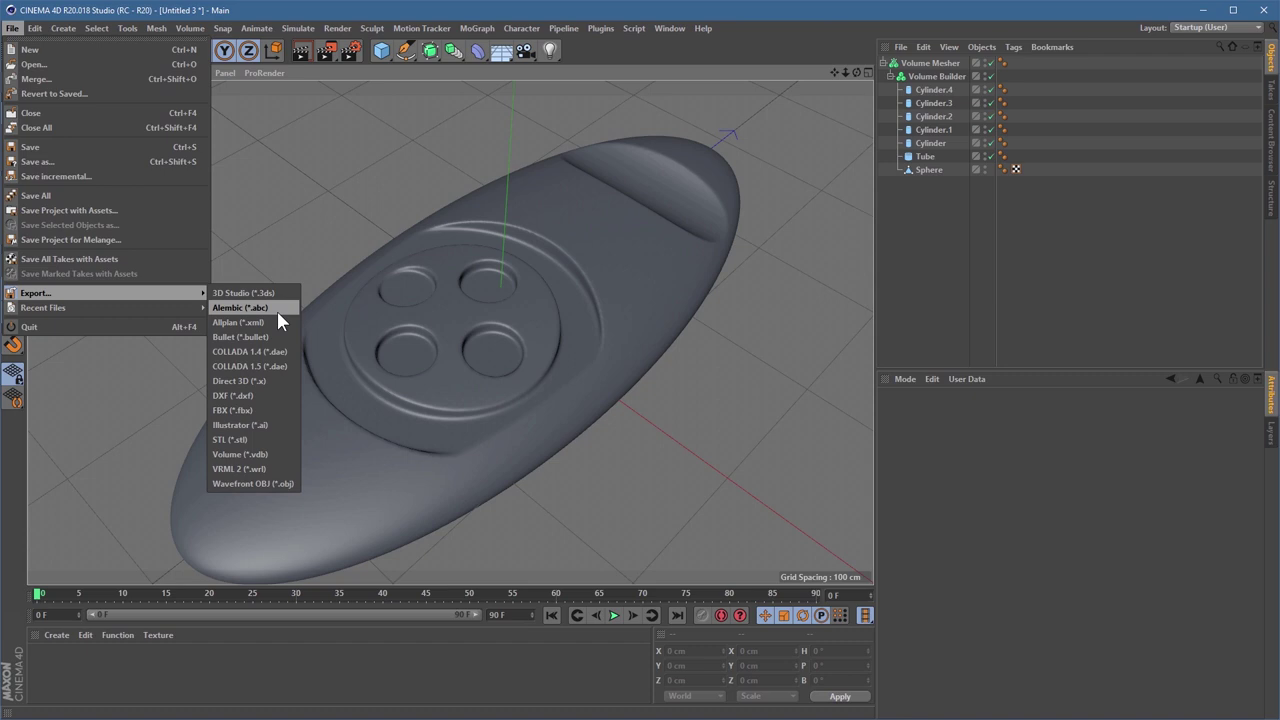
left_click(449, 314)
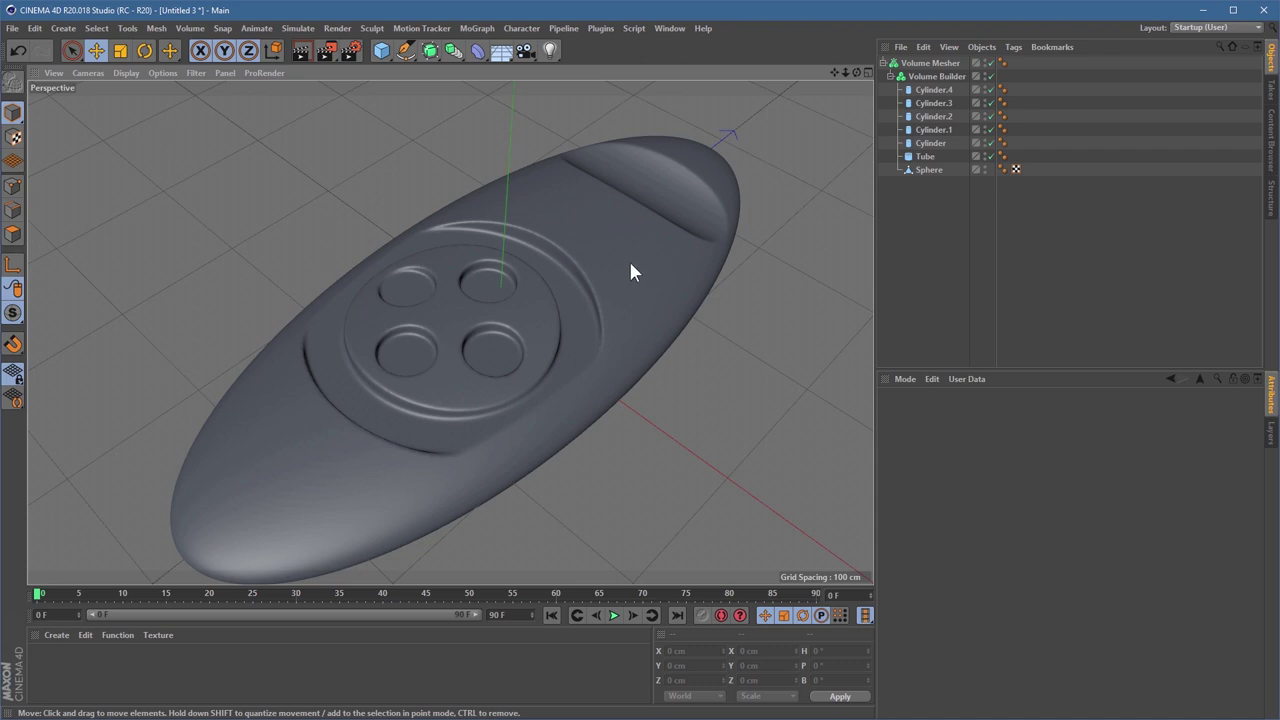
- Orbit and pan around the remote model, then move the new browser window to the screen top
left_click(574, 305)
left_click_drag(540, 317, 703, 328, "alt")
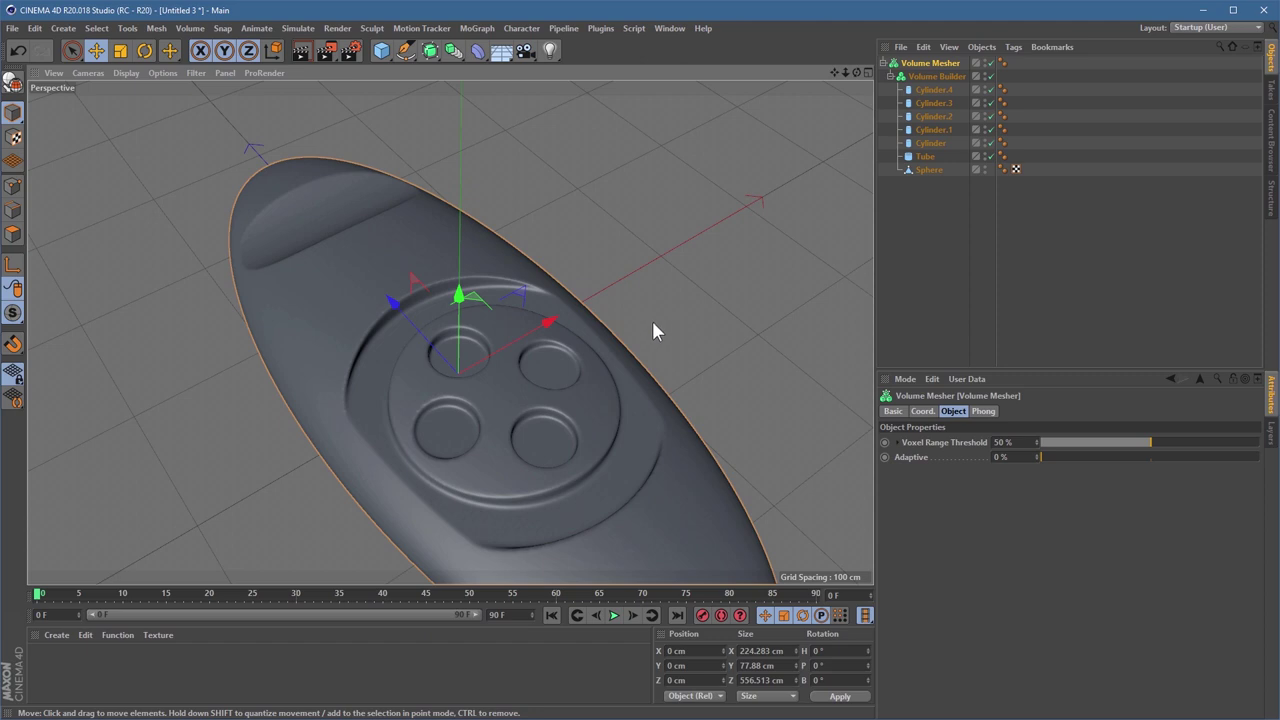
middle_click_drag(769, 380, 731, 290)
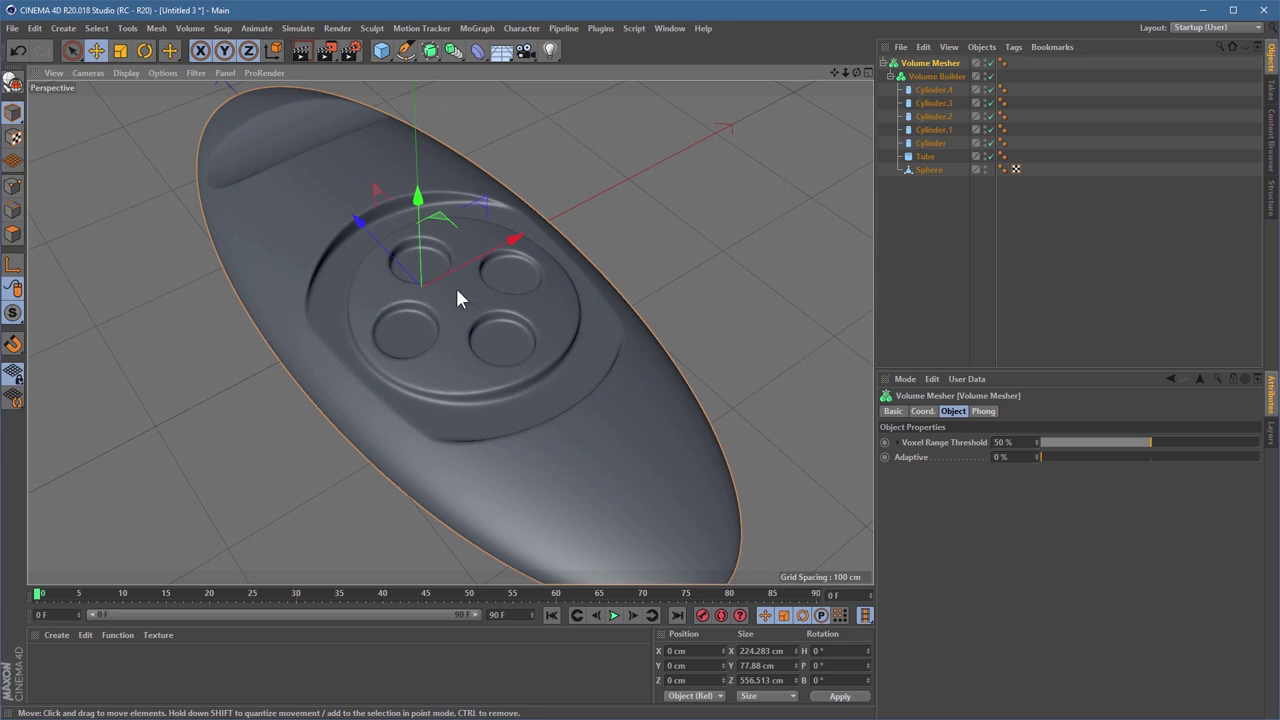
mouse_move(457, 289)
left_mouse_down("alt")
mouse_move(491, 363)
mouse_move(583, 363)
mouse_move(530, 336)
left_mouse_up("alt")
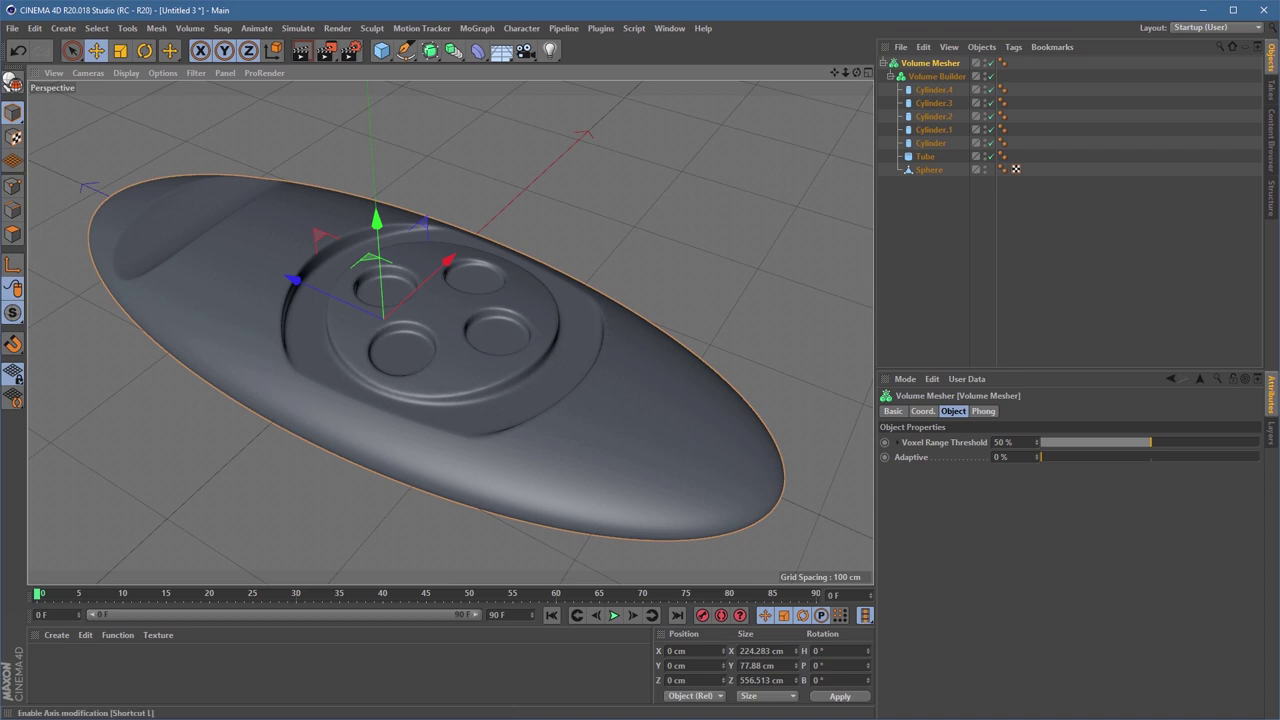
left_click_drag(687, 719, 690, 277)
left_click_drag(600, 278, 563, 82)
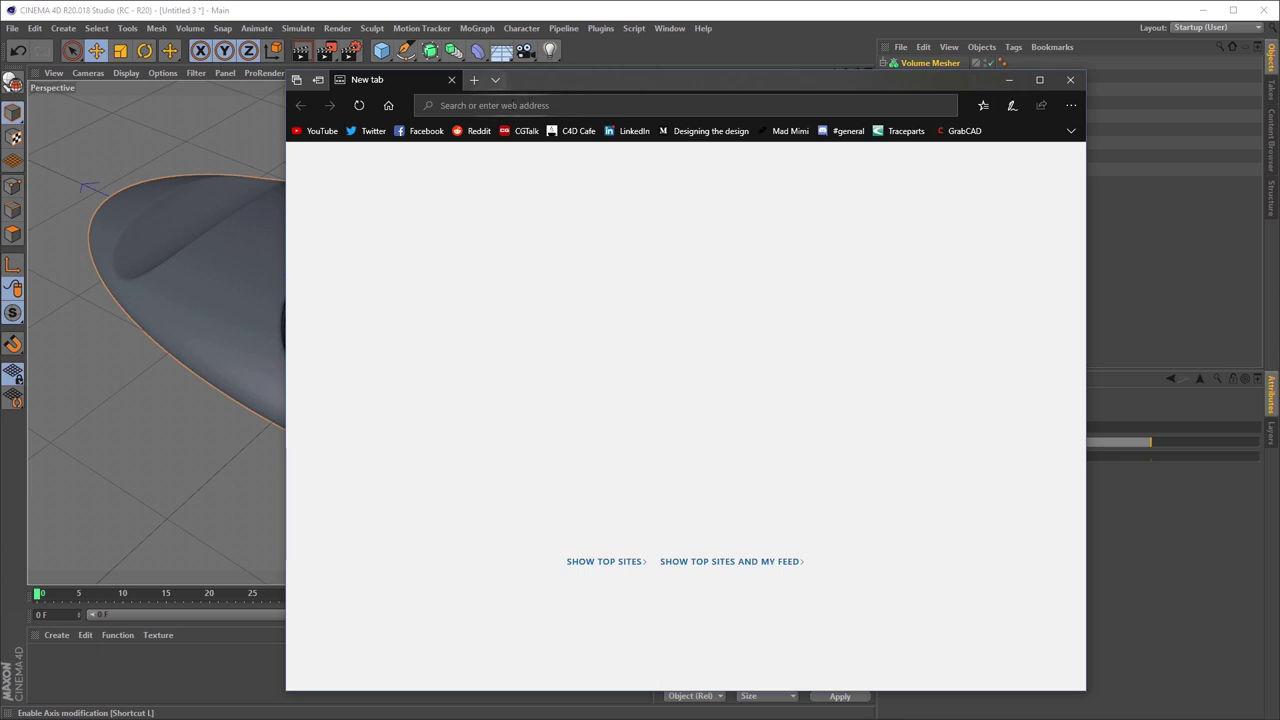
- Load turbosquid in the browser, scroll its homepage, and begin typing archive3 in the address bar
left_click(441, 105)
type("turbosqui")
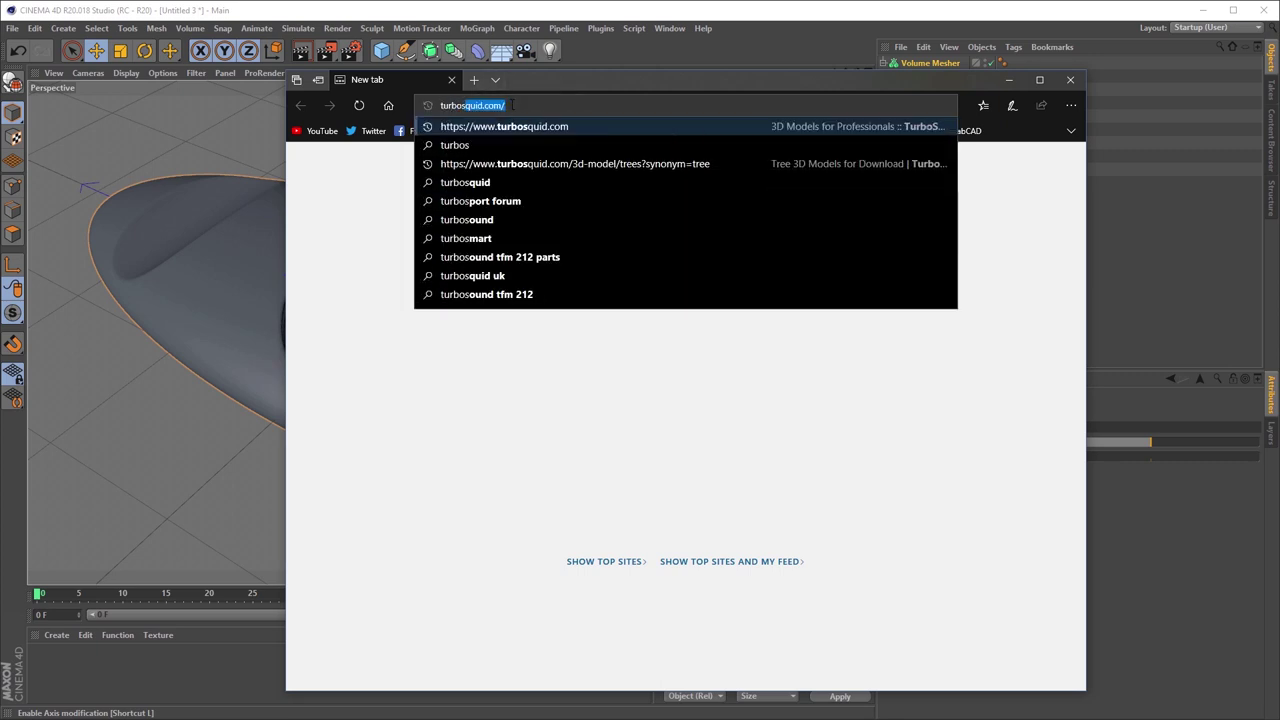
type("d.")
key("Return")
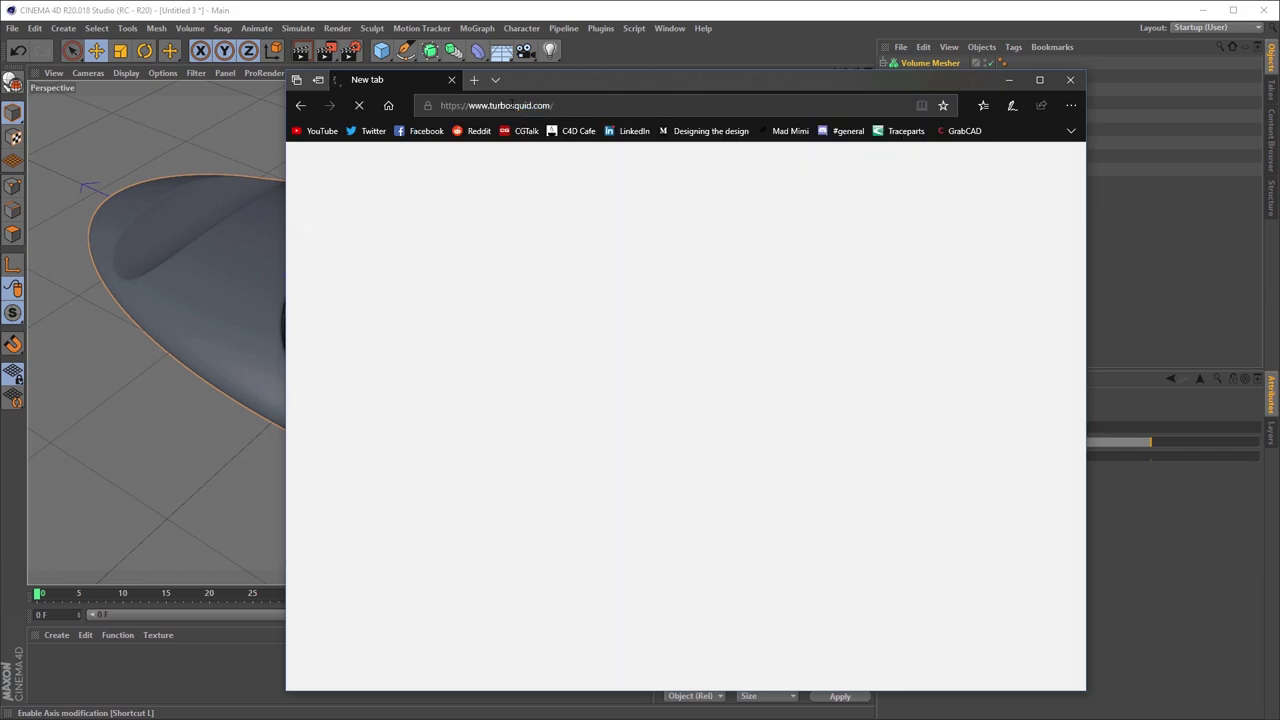
scroll(949, 347, "down", 8)
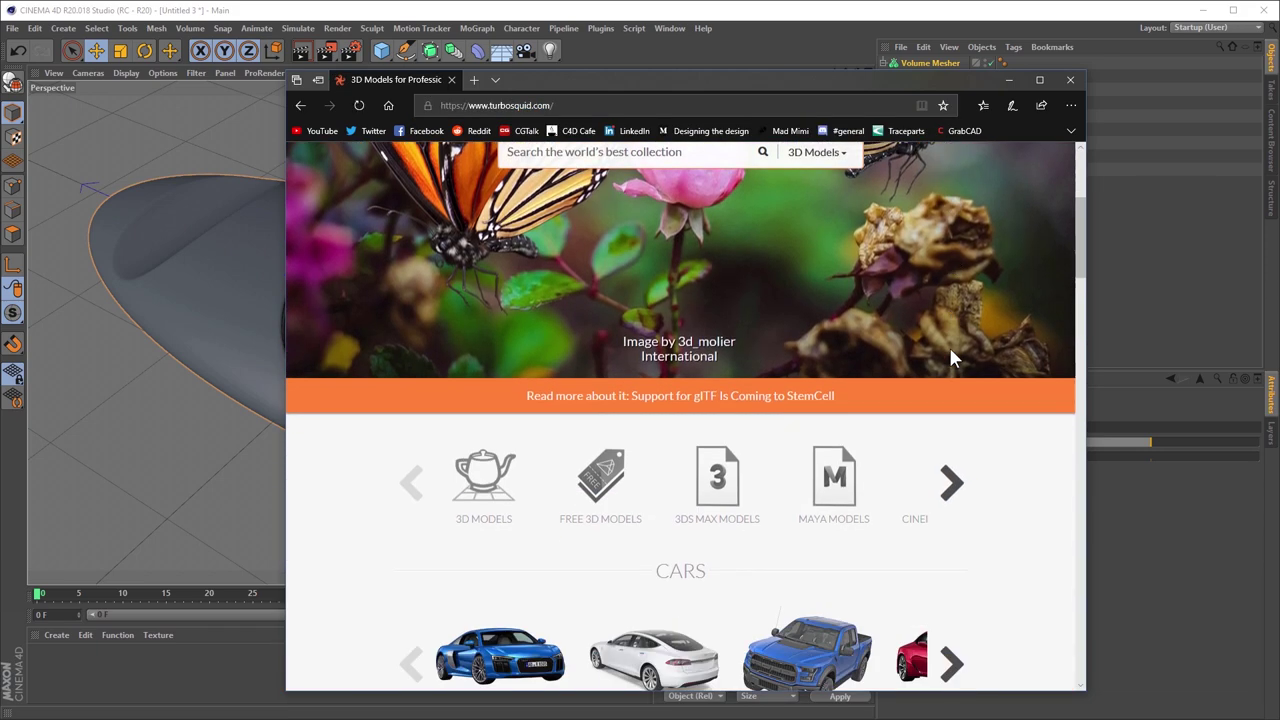
scroll(921, 320, "down", 5)
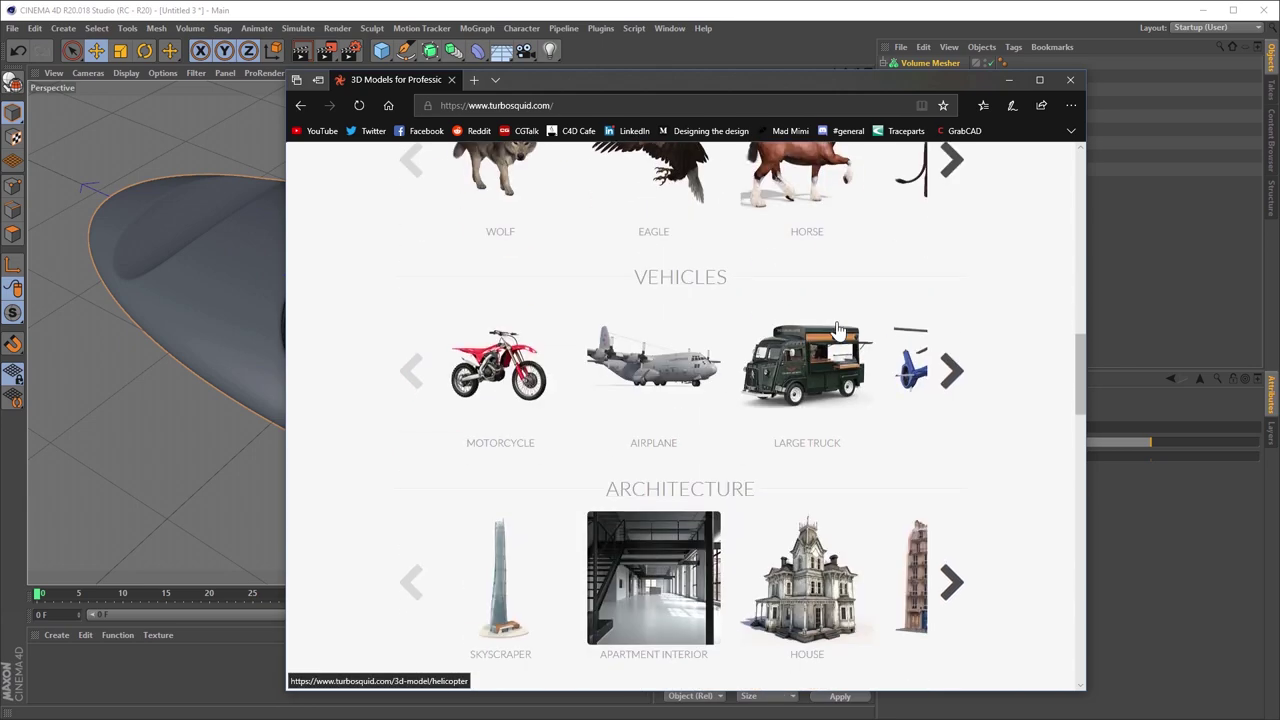
scroll(667, 390, "up", 7)
scroll(667, 390, "up", 8)
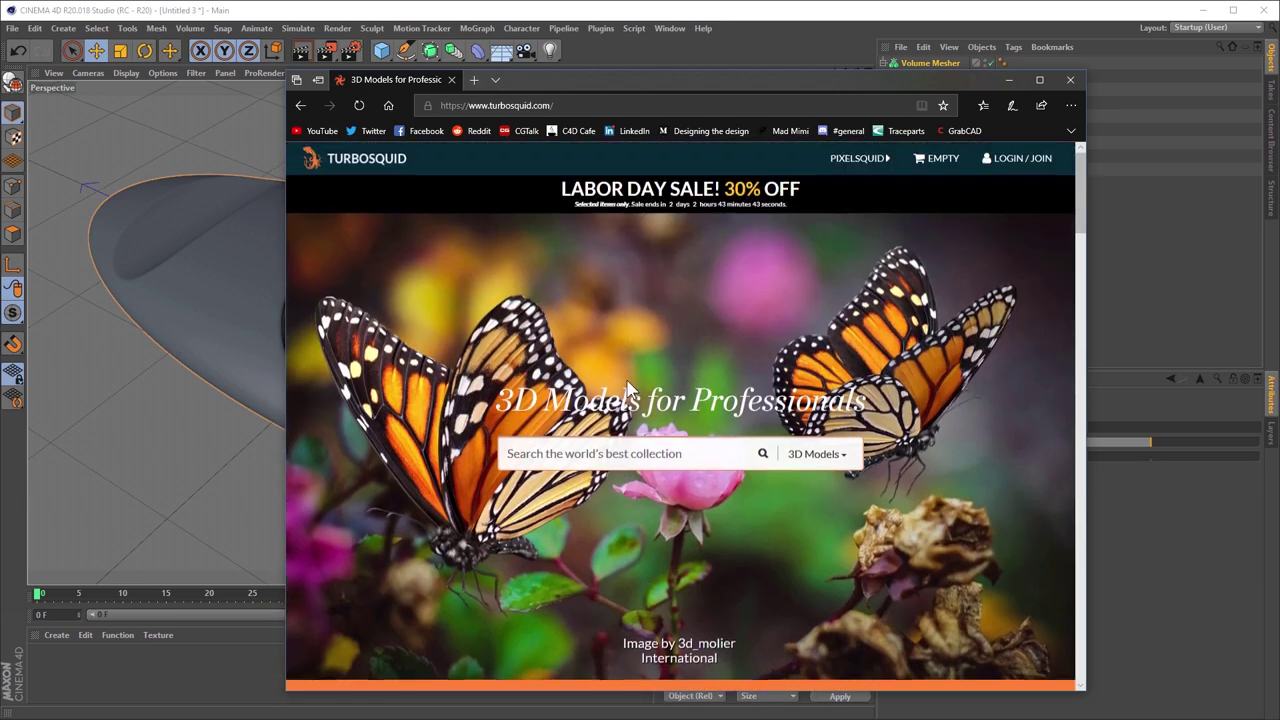
left_click(658, 105)
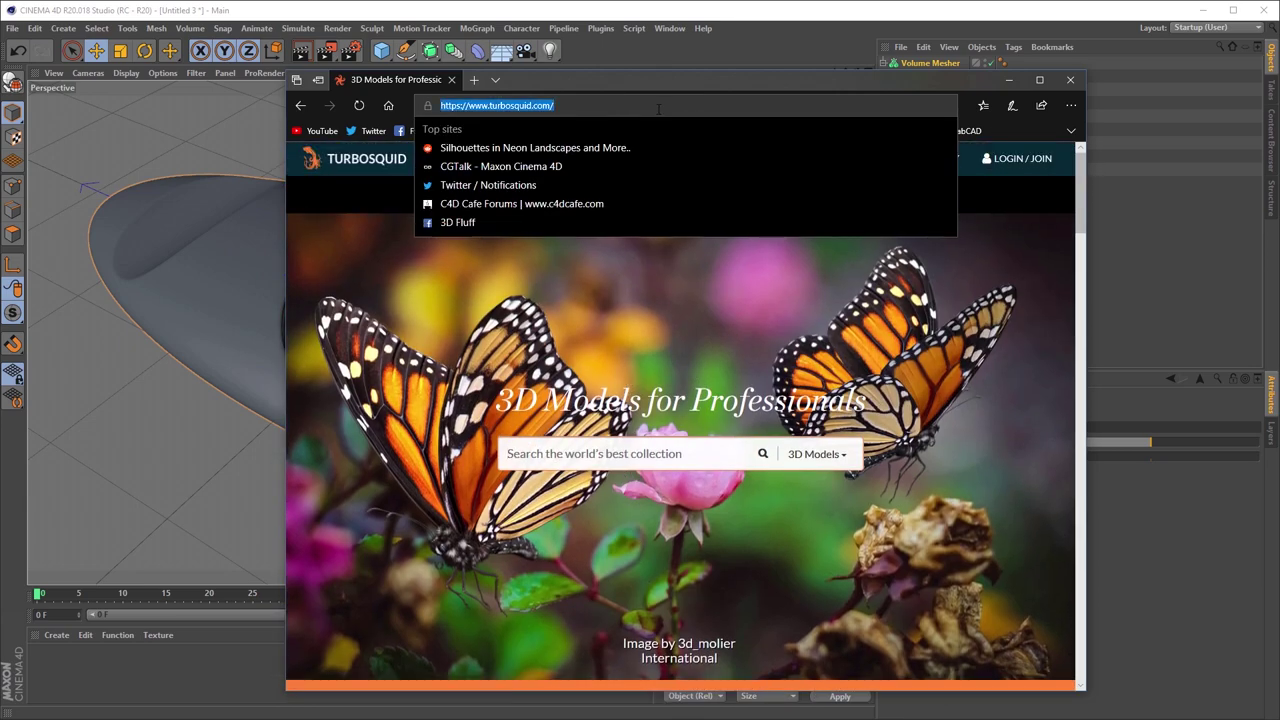
type("archive3d.net")
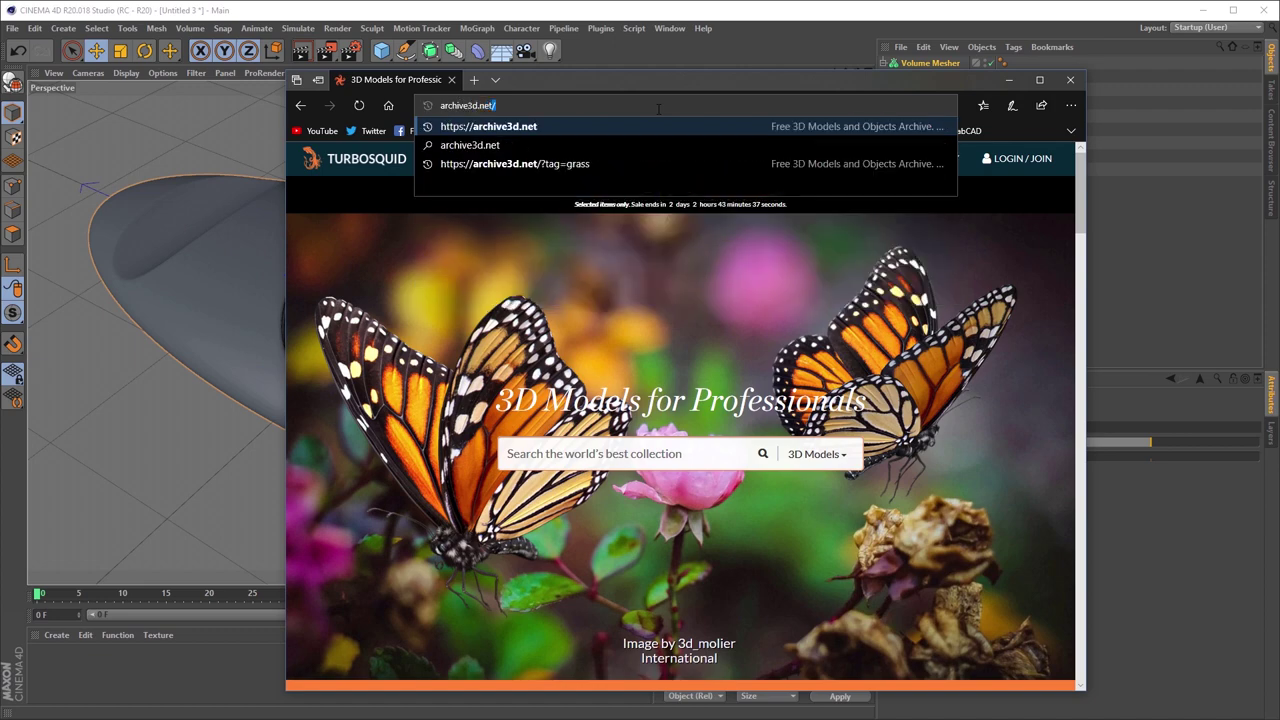
- Load Archive3D, view the Sofa 3D Model page, then go to TraceParts via its bookmark
key("Return")
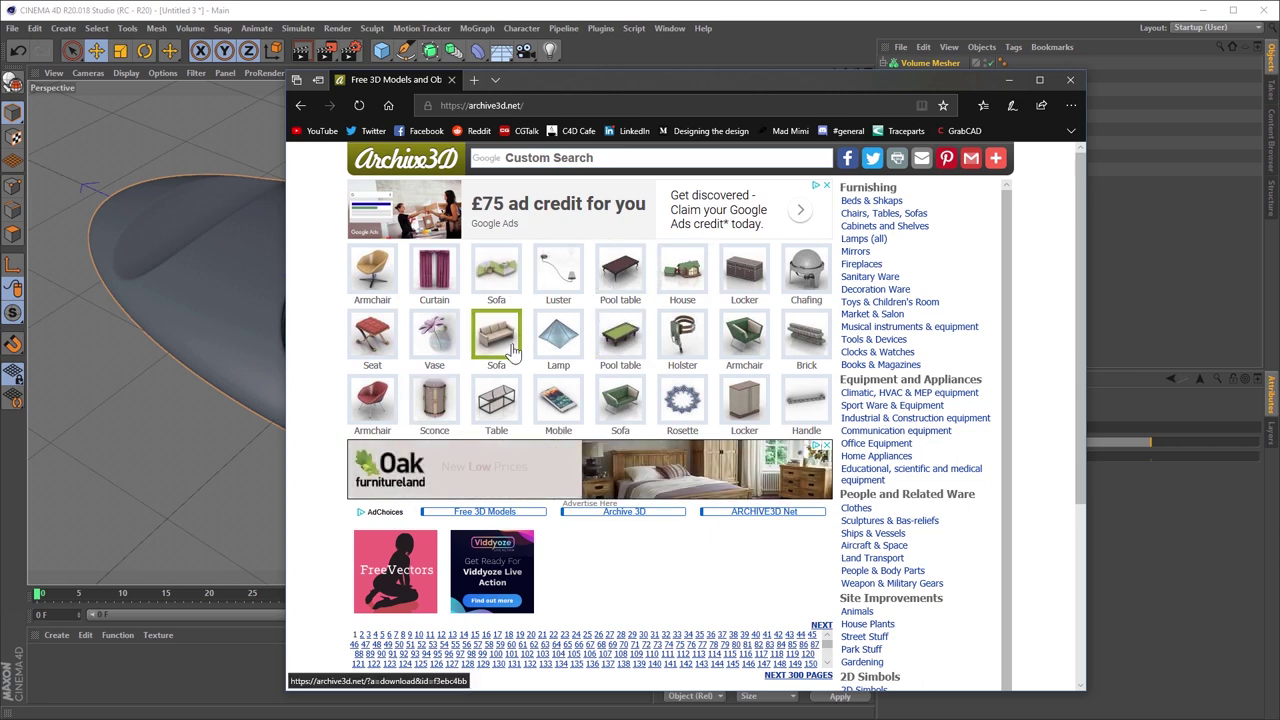
left_click(512, 348)
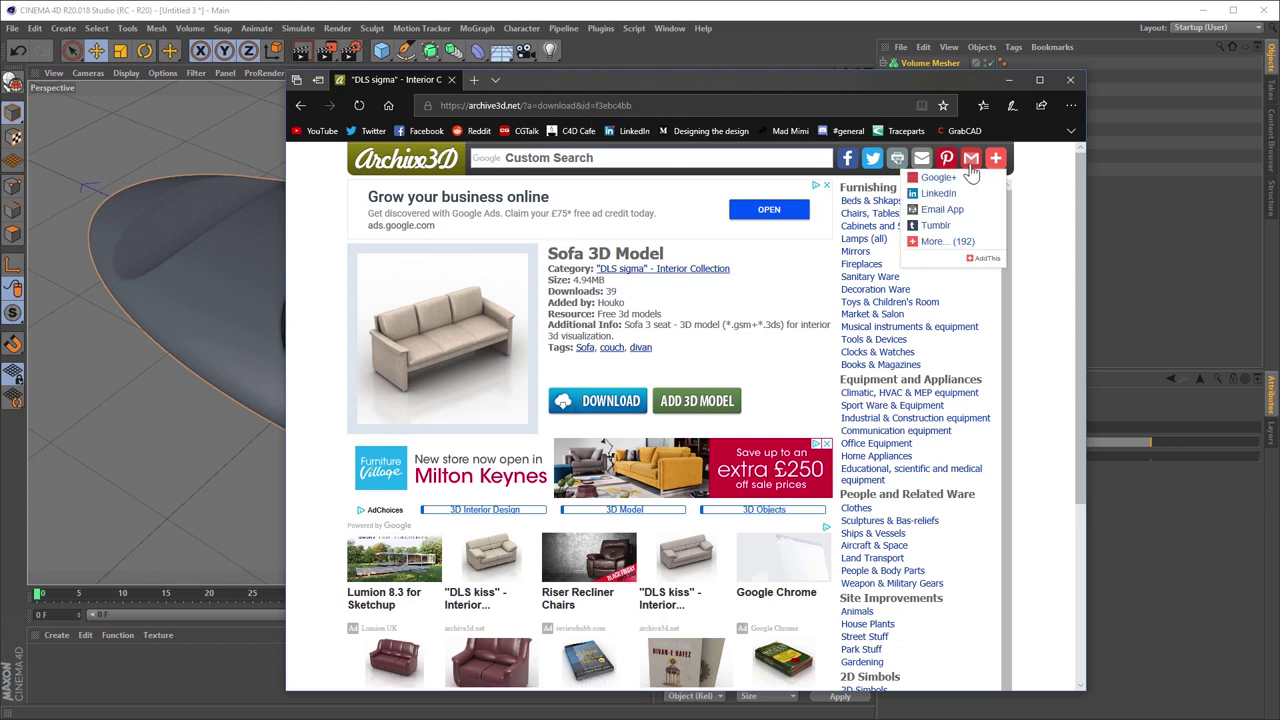
left_click(905, 131)
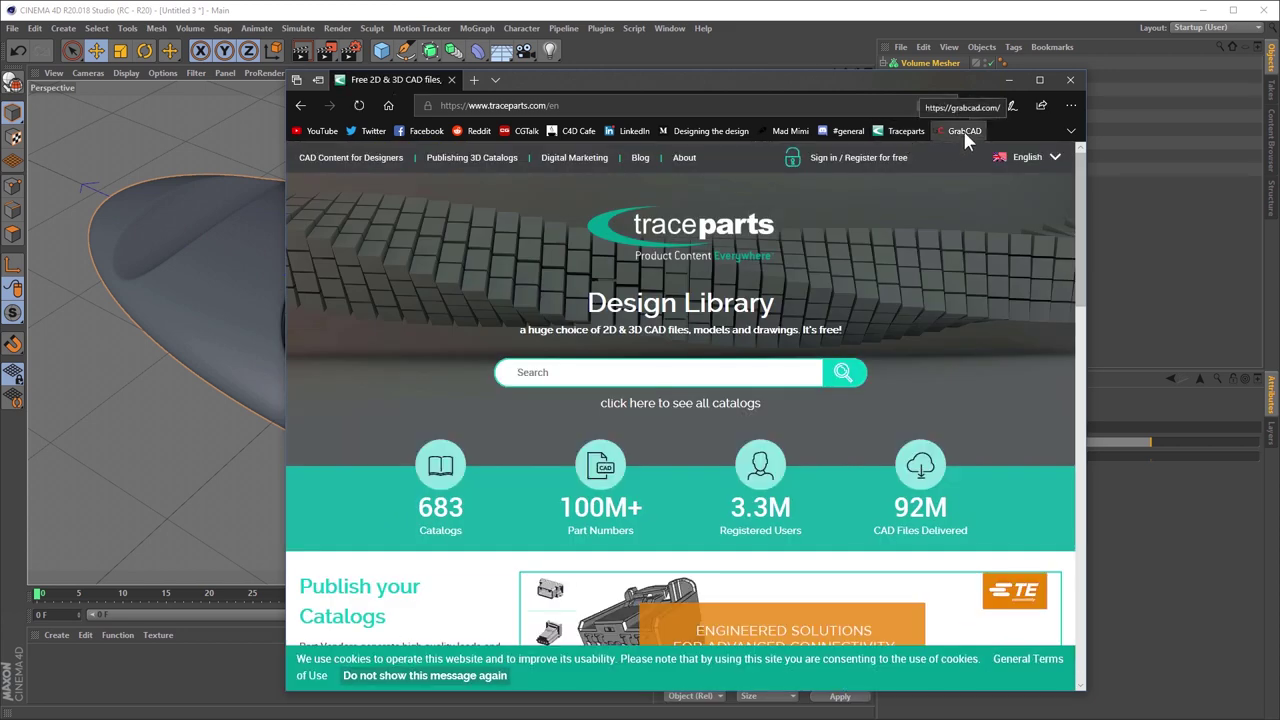
- Scroll the TraceParts home page down to the part category tiles
scroll(855, 285, "down", 3)
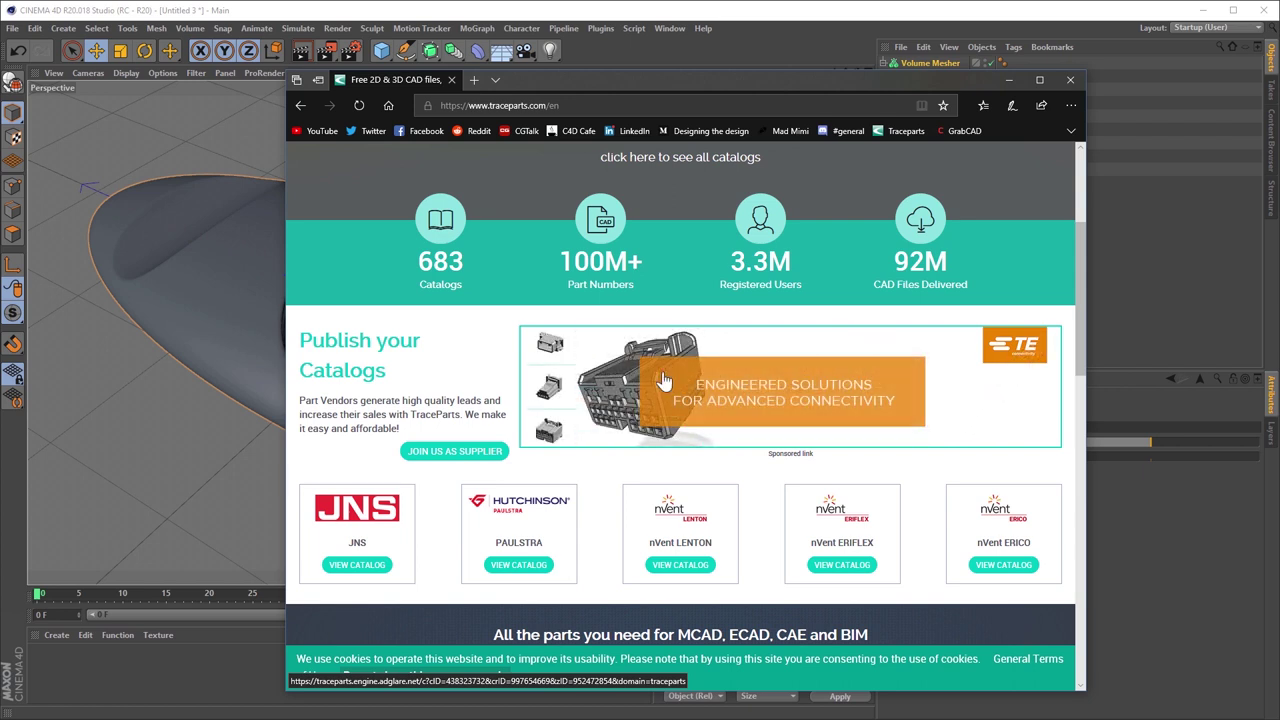
scroll(663, 380, "down", 2)
scroll(663, 380, "up", 1)
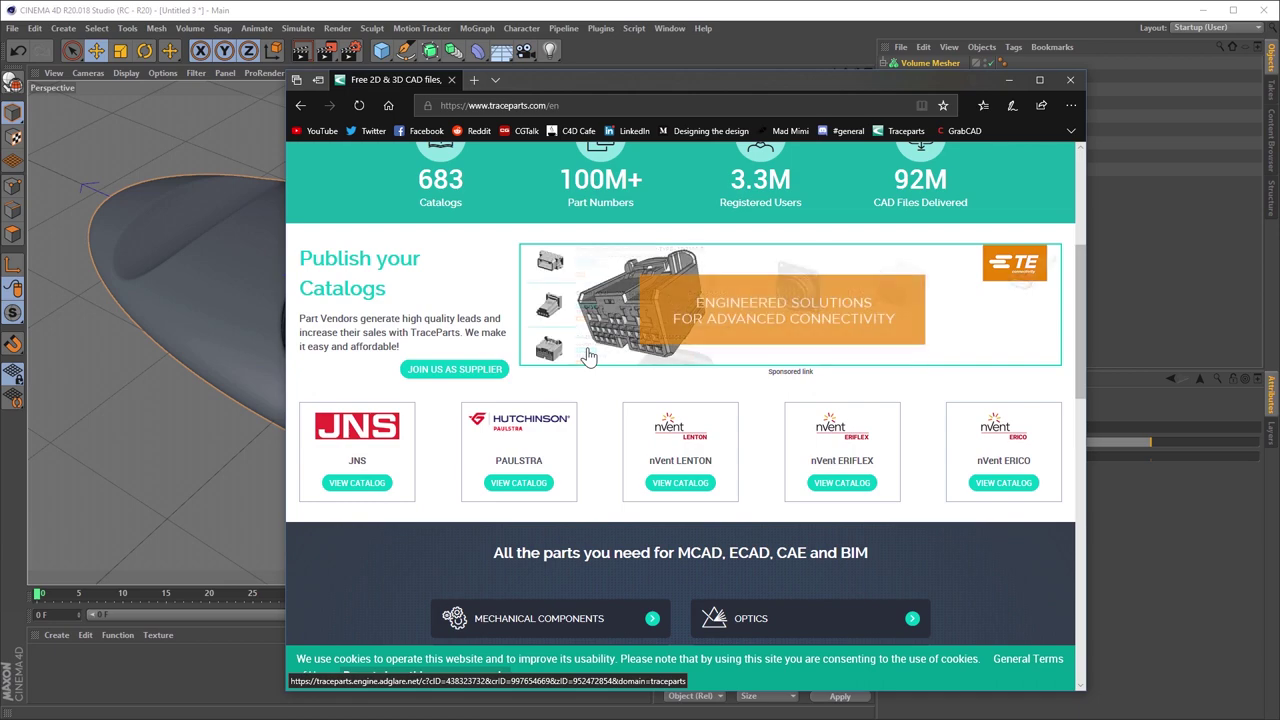
scroll(590, 450, "up", 3)
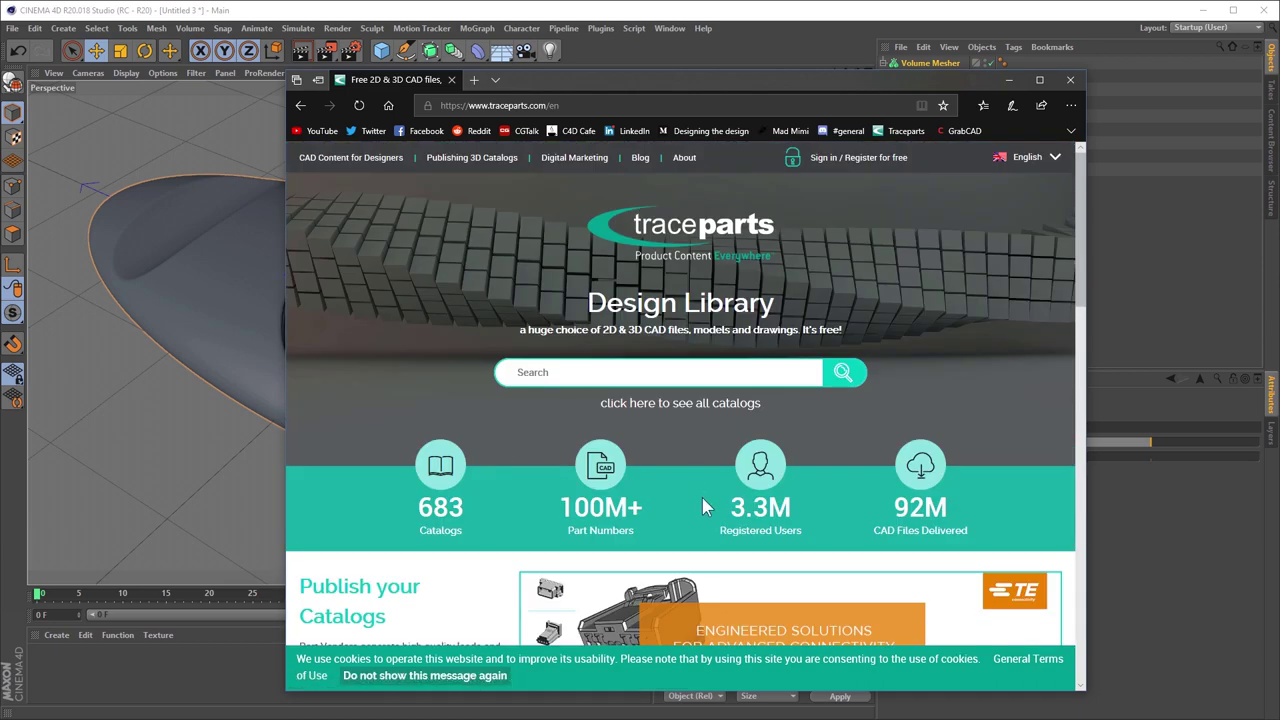
scroll(679, 453, "down", 7)
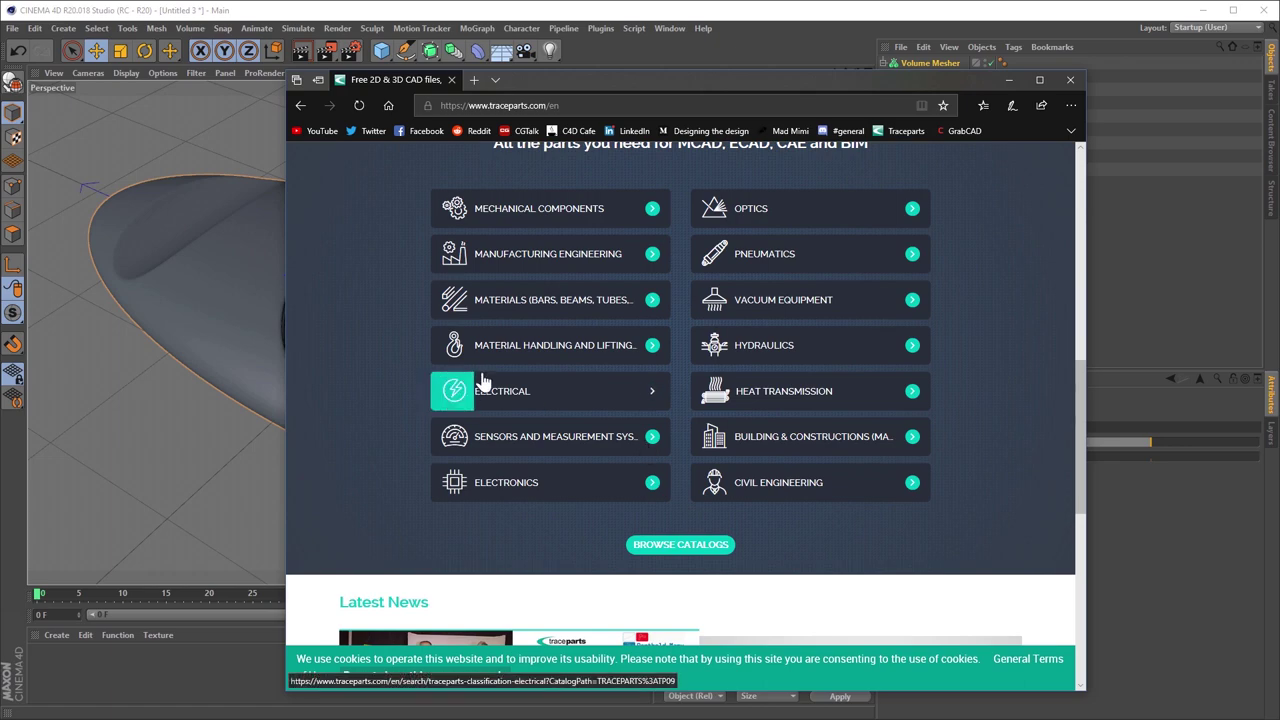
- Browse the Hydraulics and Manufacturing Engineering categories, returning to the overview after each
left_click(763, 350)
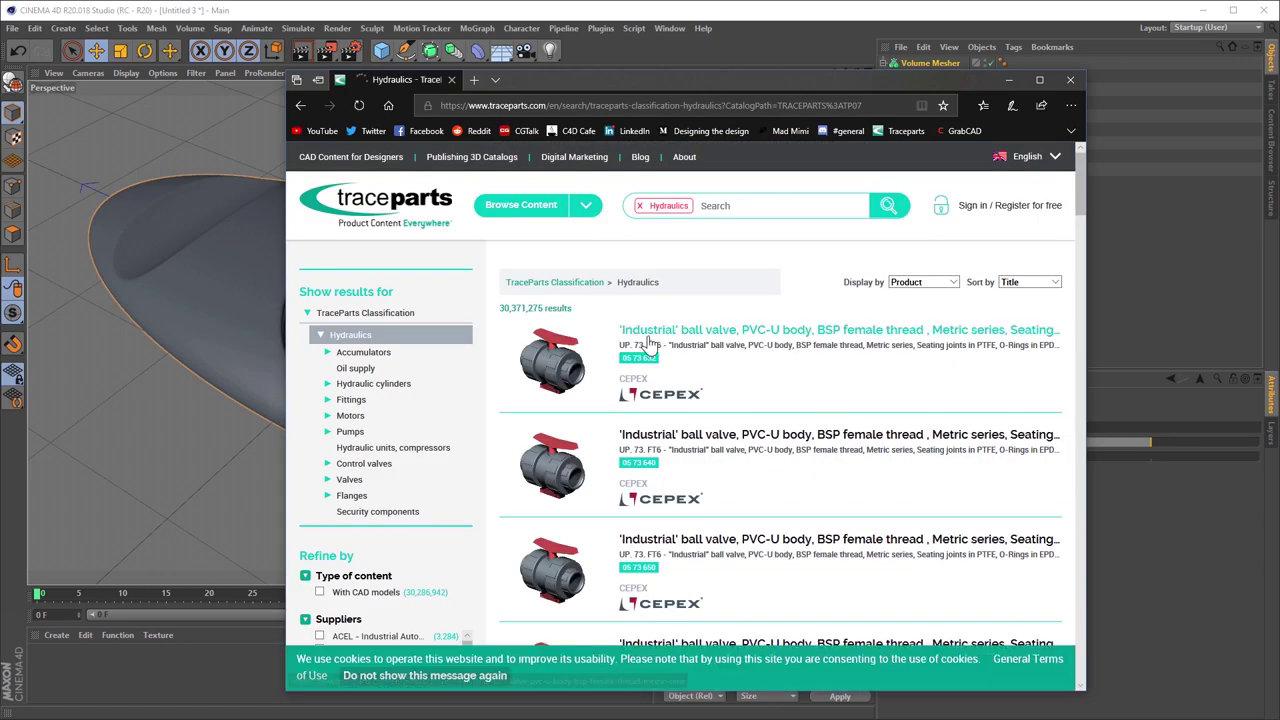
scroll(645, 350, "down", 3)
scroll(655, 380, "down", 5)
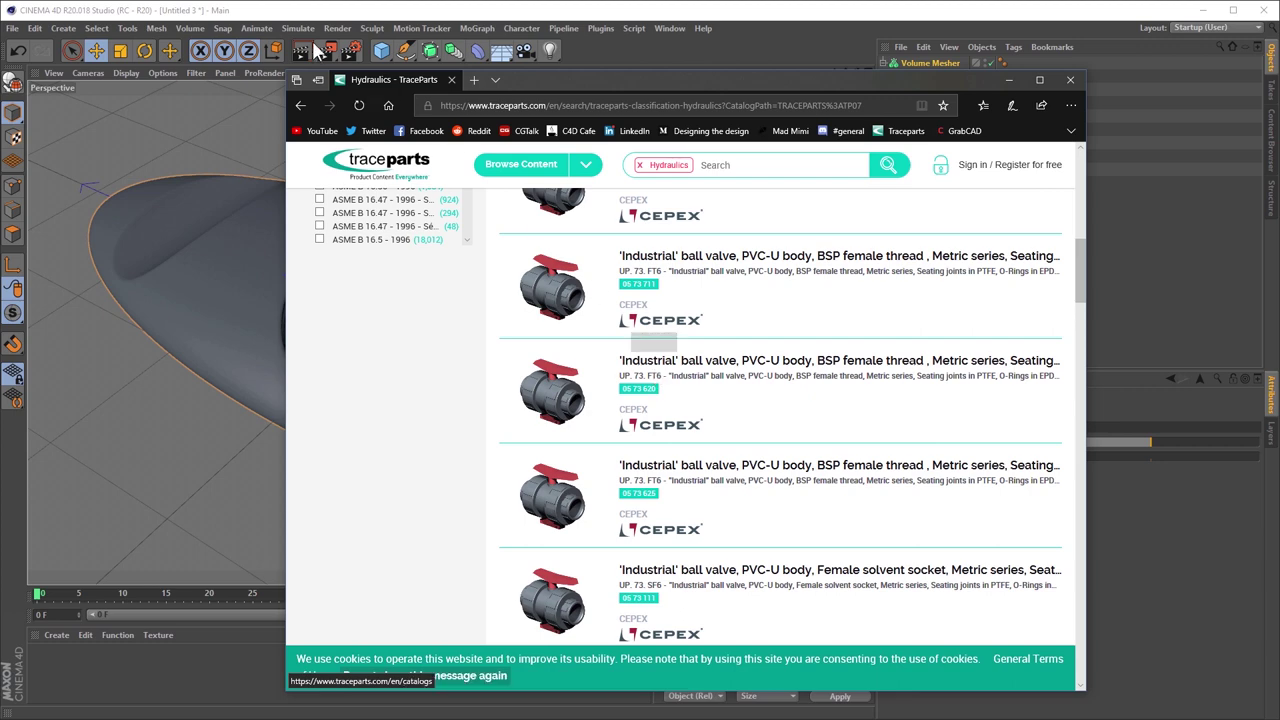
left_click(300, 105)
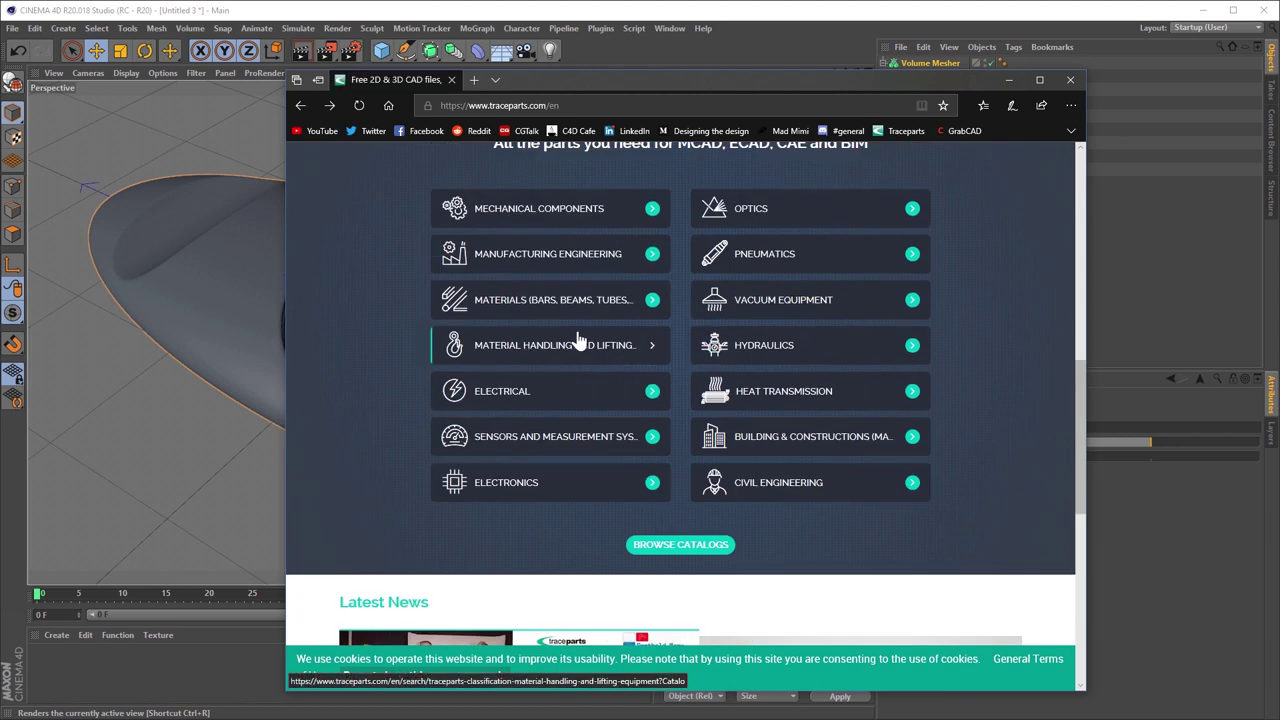
left_click(576, 256)
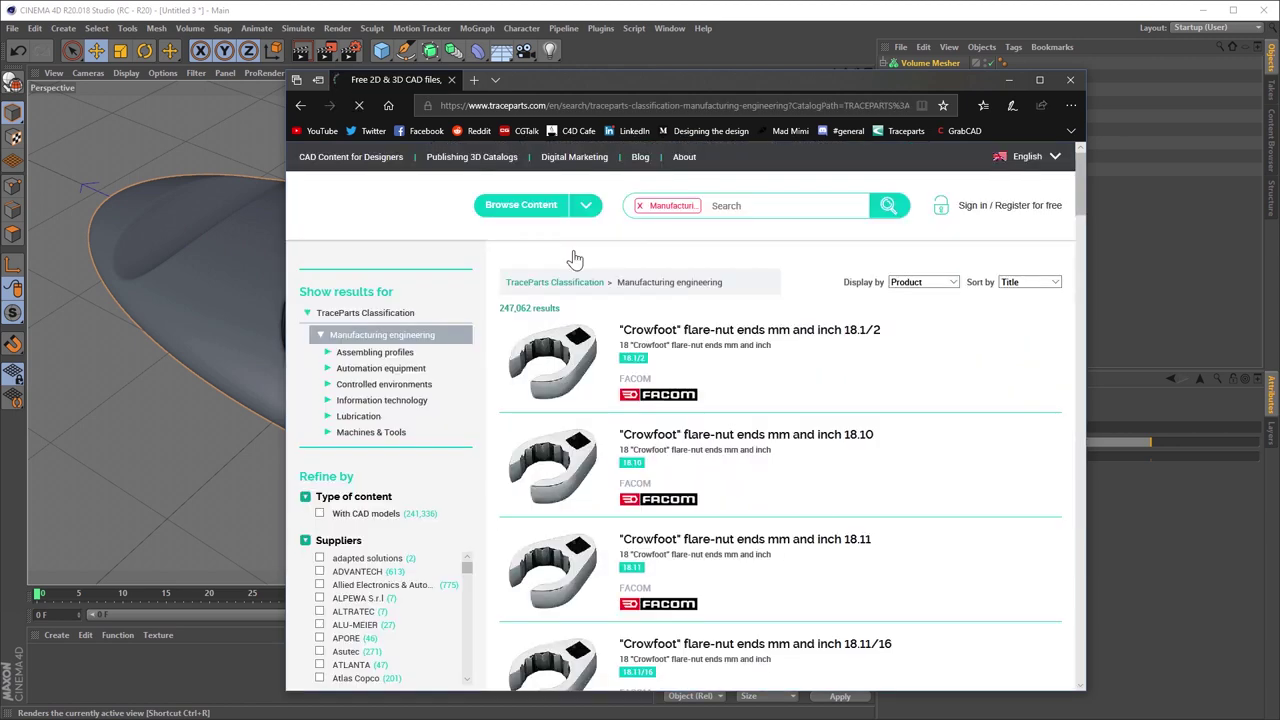
scroll(347, 209, "down", 5)
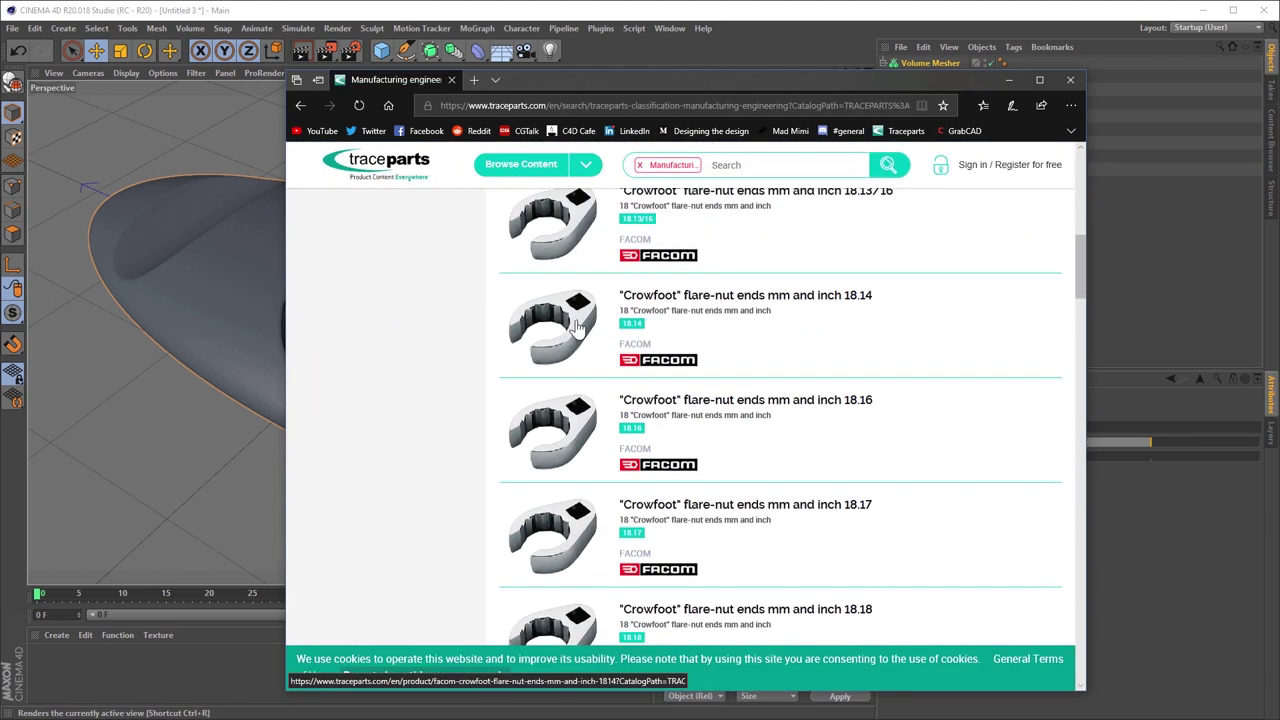
left_click(300, 105)
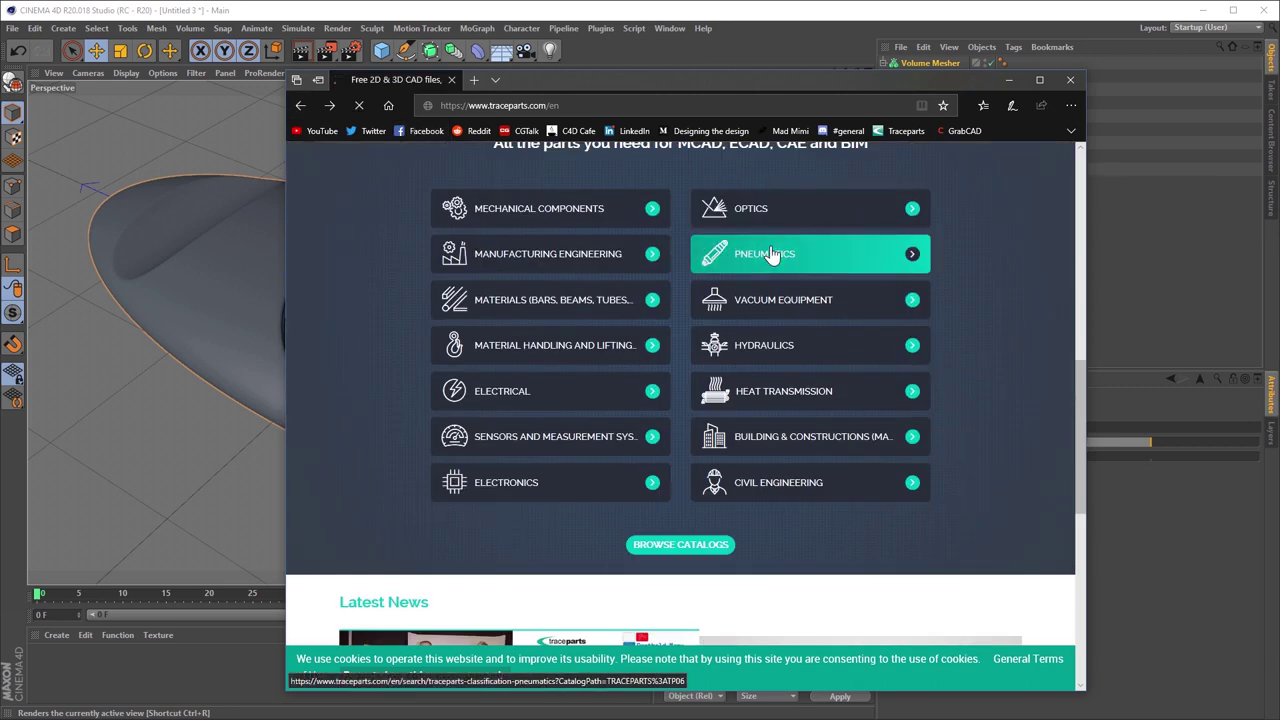
- Browse the Pneumatics and Sensors and Measurement Systems categories, returning to the overview after each
left_click(772, 253)
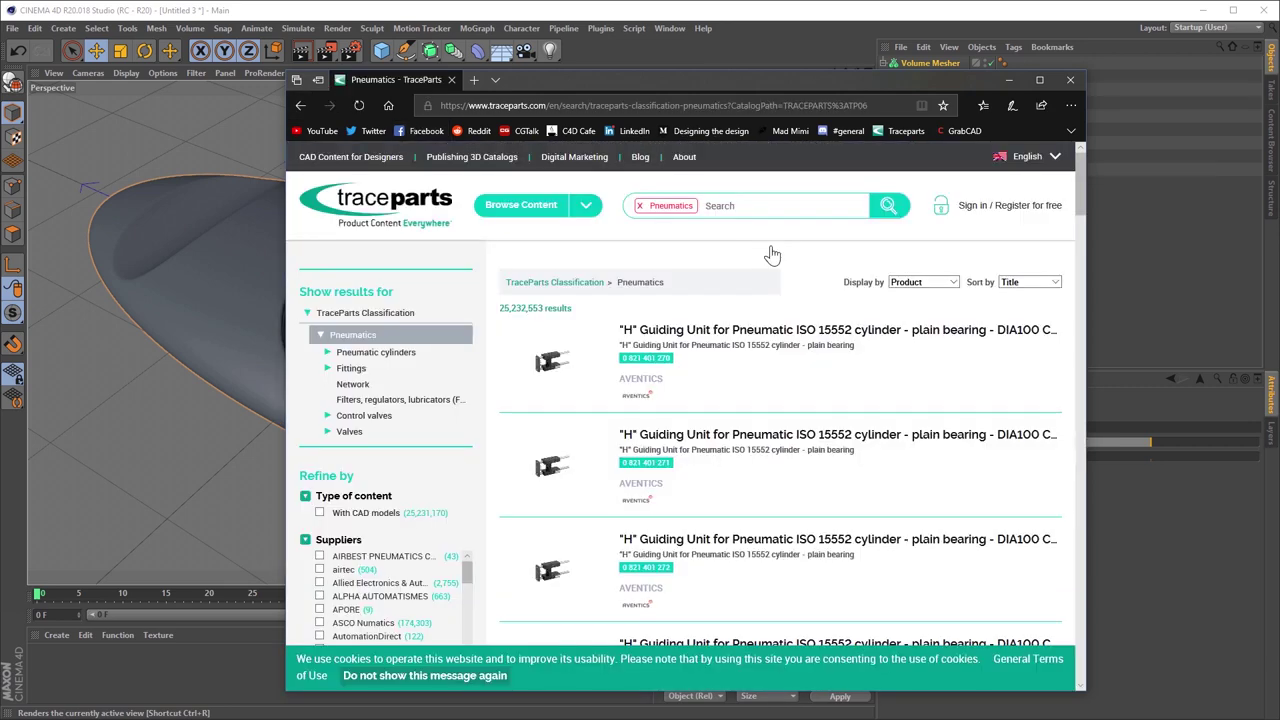
scroll(772, 253, "down", 15)
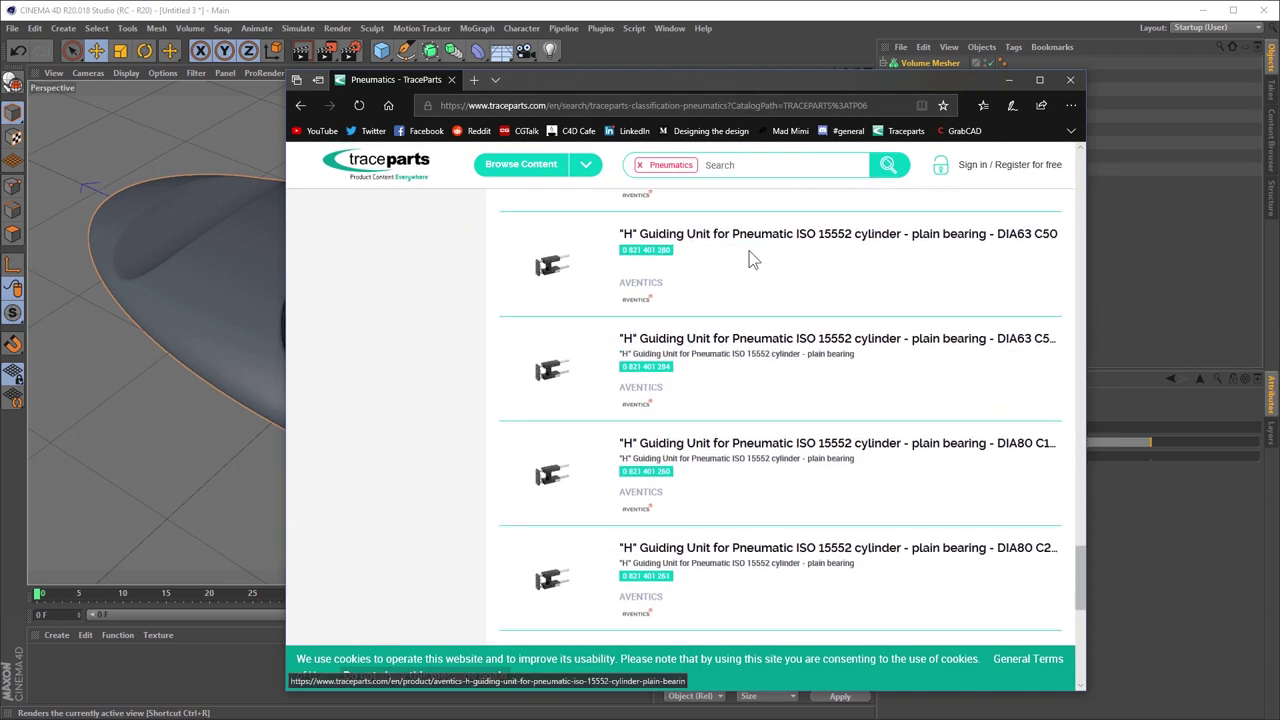
left_click(300, 106)
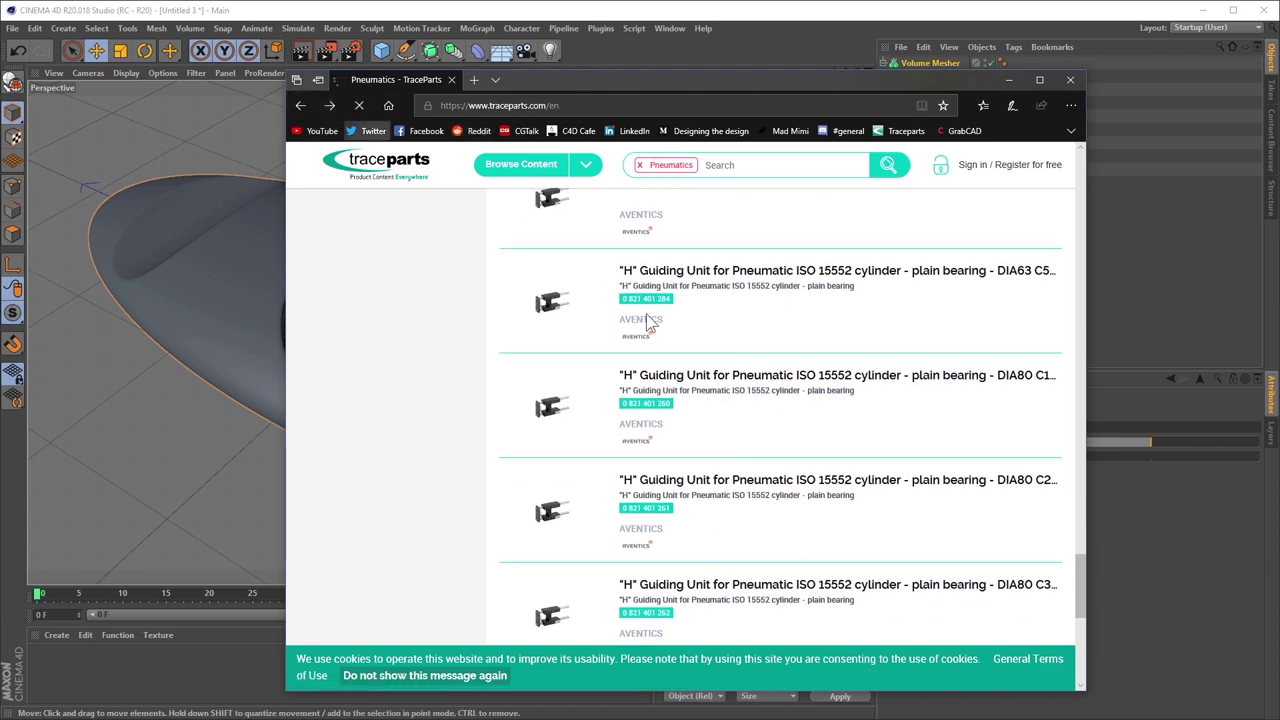
left_click(563, 442)
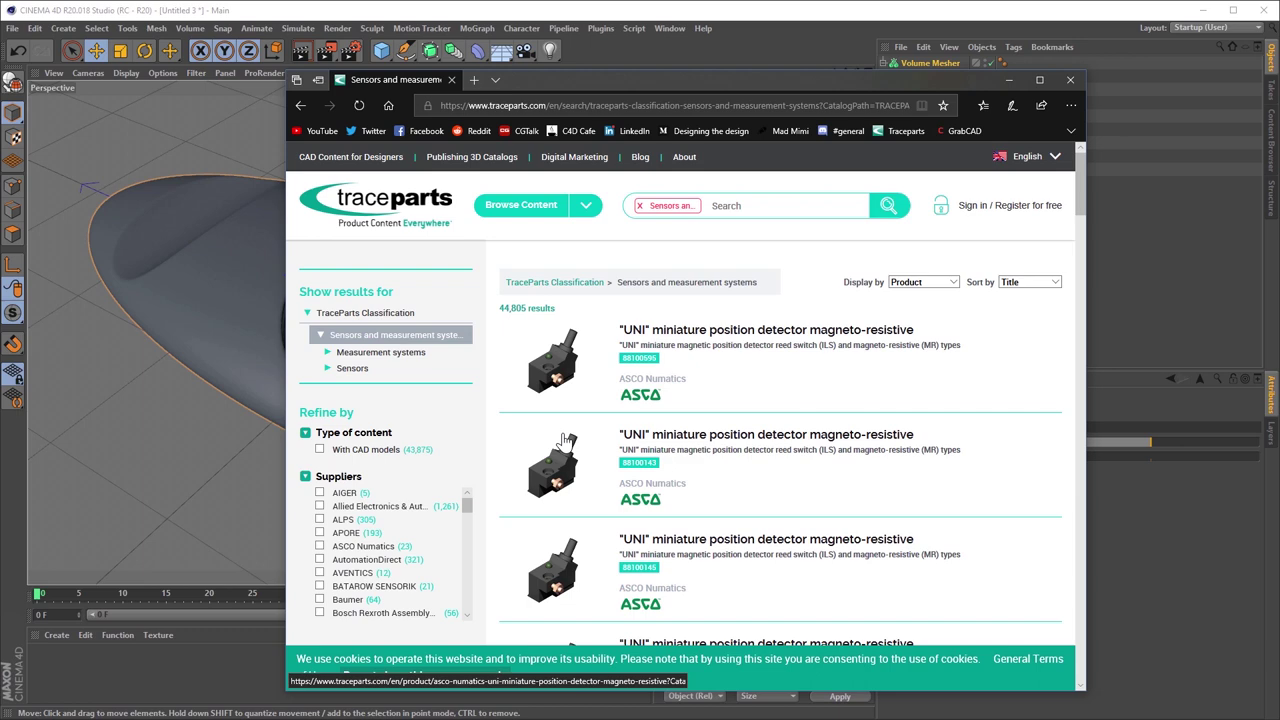
scroll(565, 440, "down", 5)
left_click(297, 106)
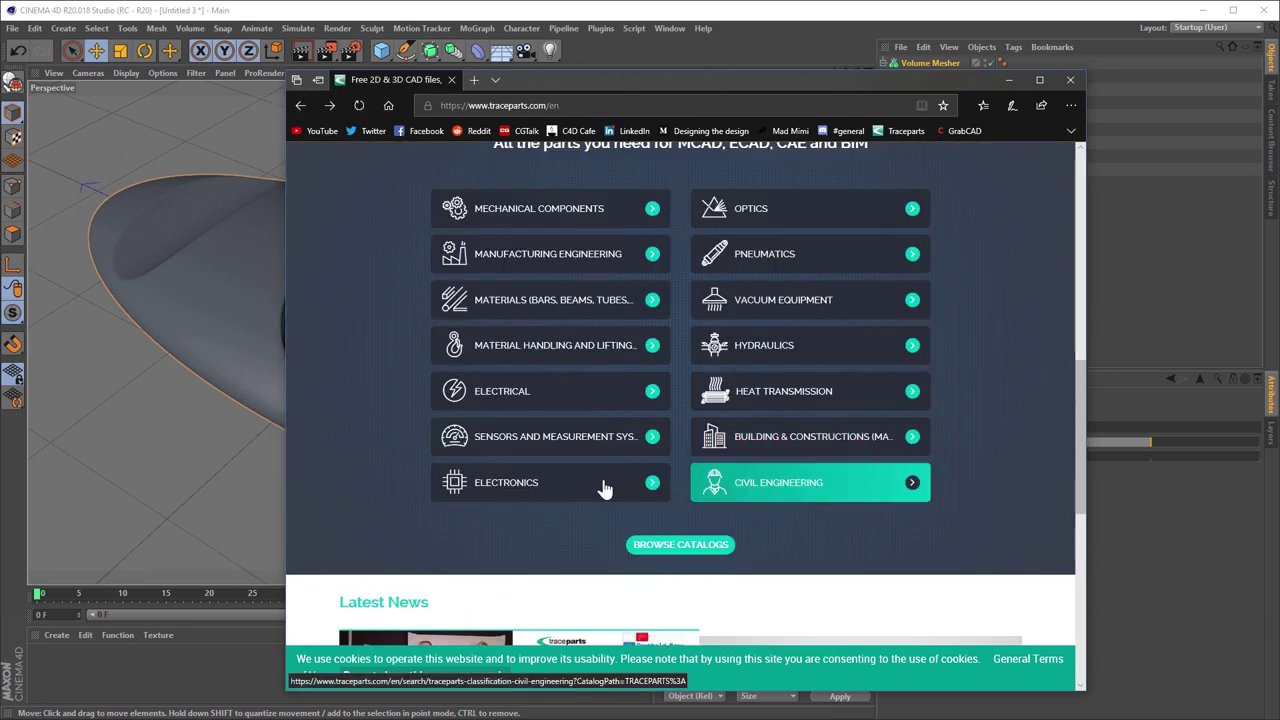
- Open Electronics, view the .156 FRICTION LOCK HEADER product page, then go to GrabCAD
left_click(551, 488)
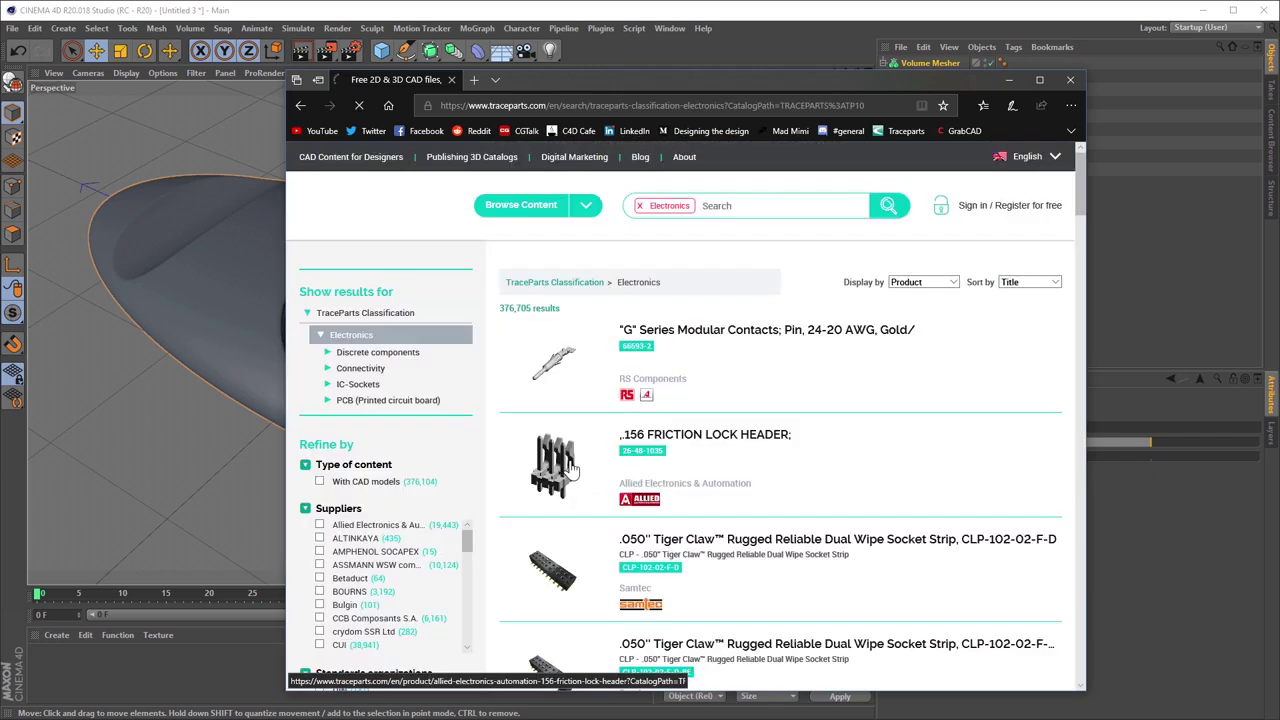
scroll(560, 450, "down", 2)
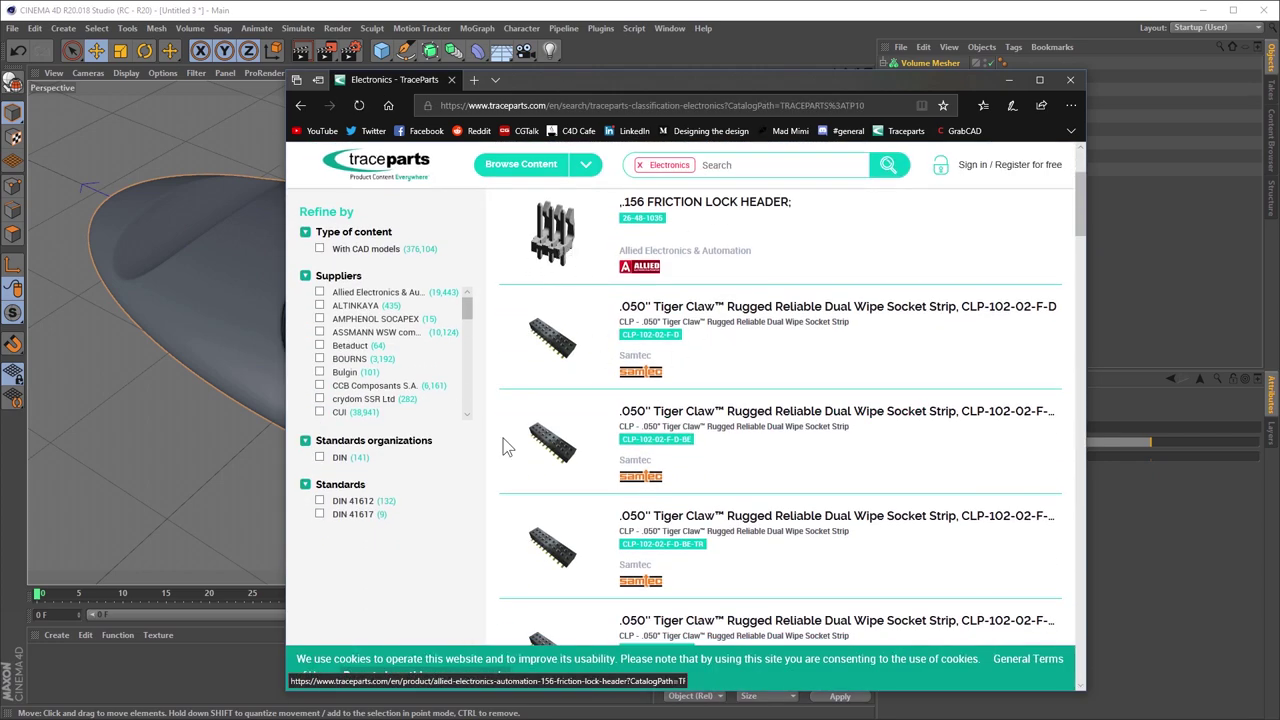
scroll(507, 447, "down", 5)
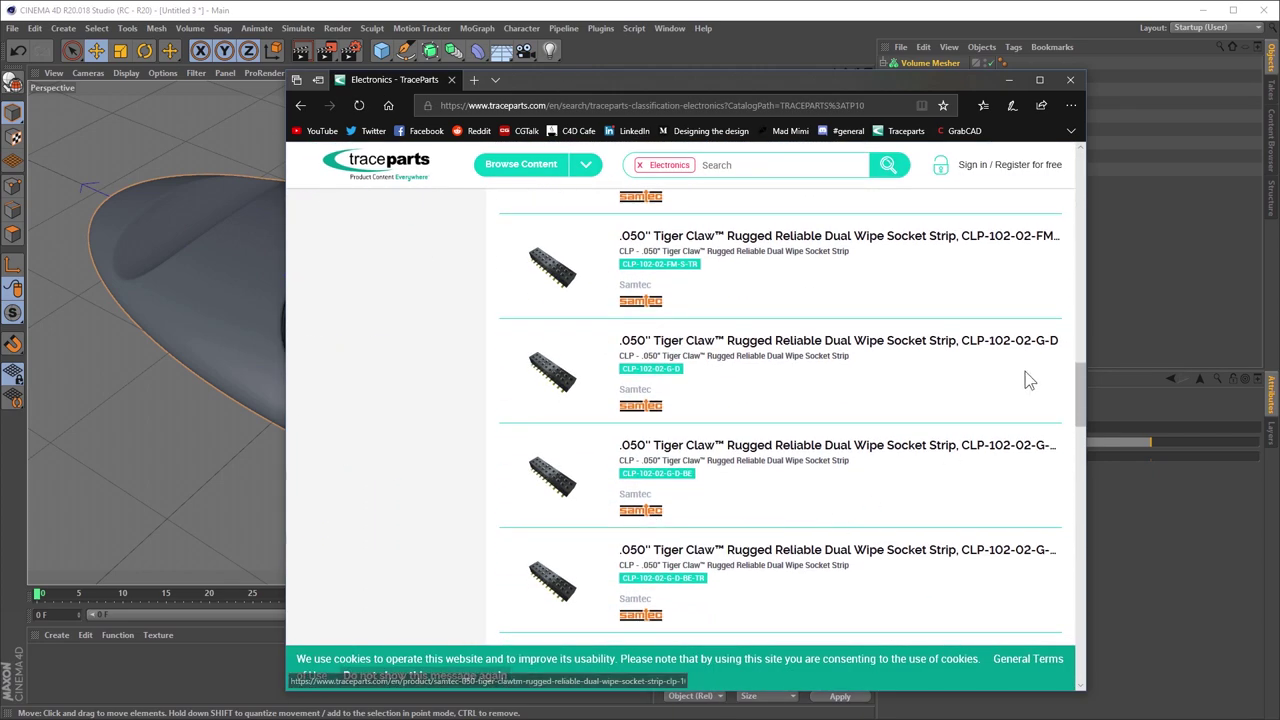
left_click_drag(1080, 395, 1080, 539)
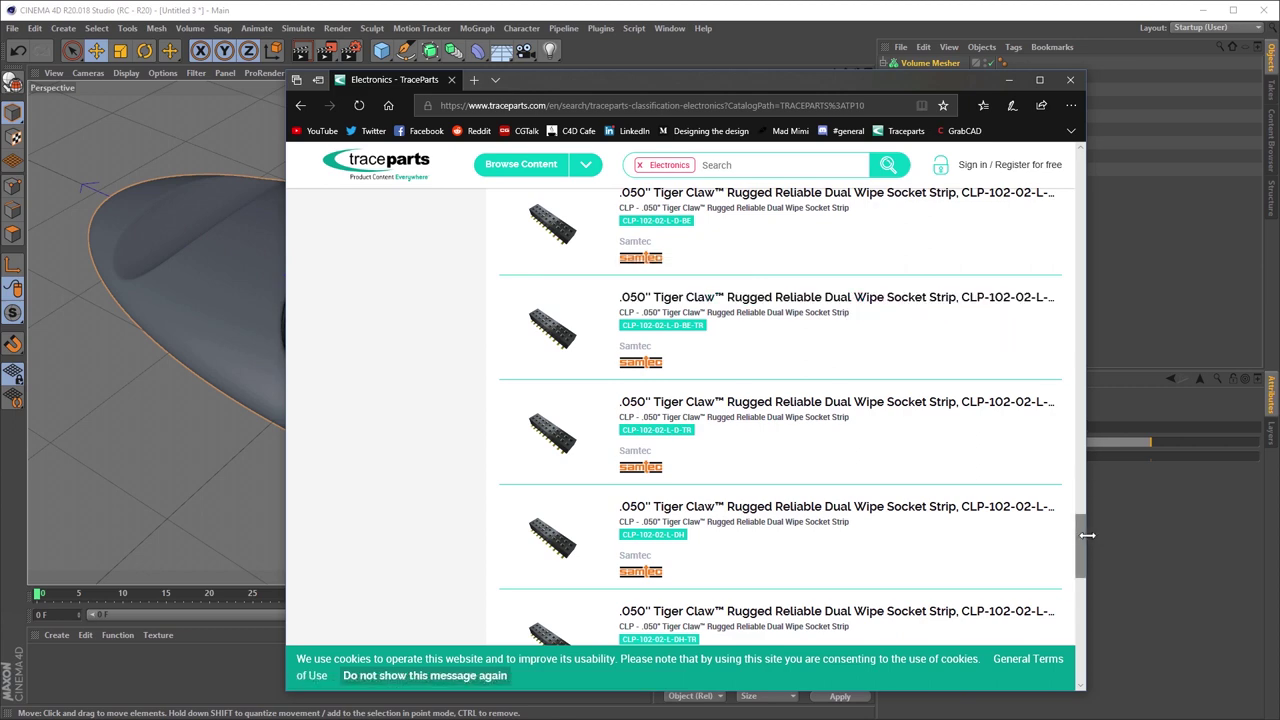
left_click_drag(1082, 535, 1084, 191)
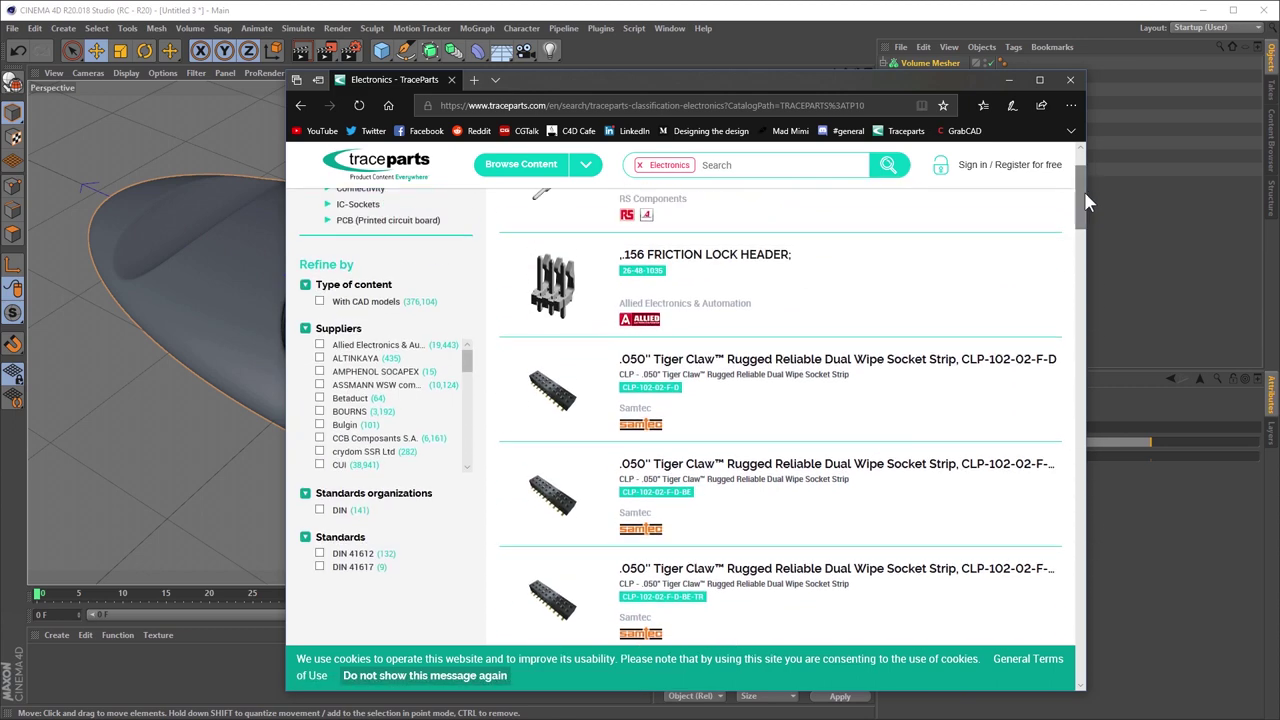
left_click(548, 285)
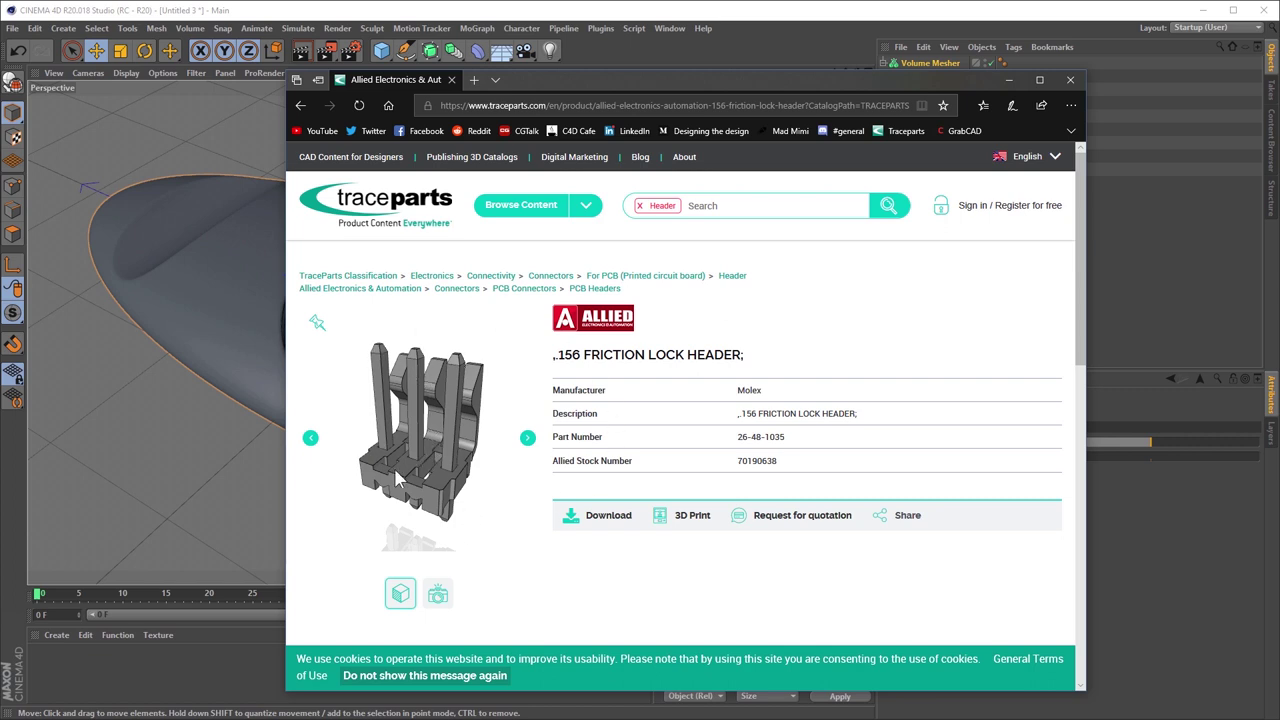
left_click(959, 130)
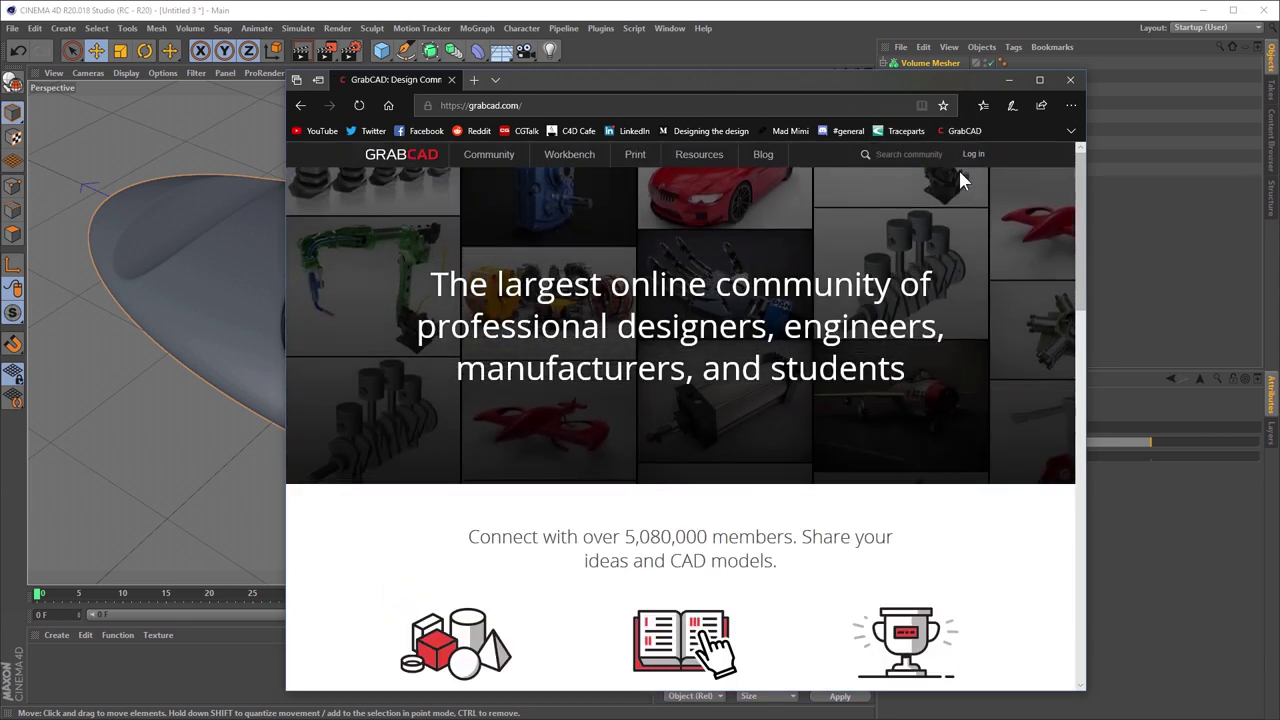
- Search the GrabCAD library for 'clamp' and scroll through the clamp model results
scroll(962, 200, "down", 15)
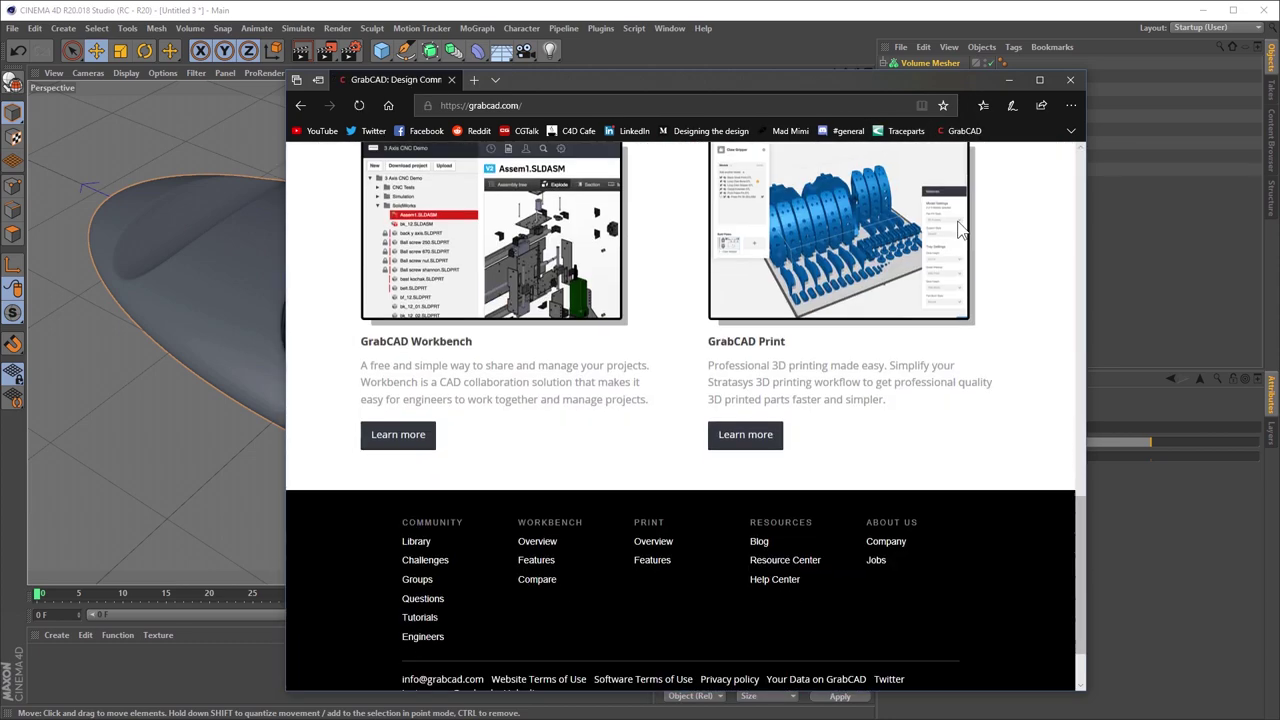
scroll(920, 262, "up", 8)
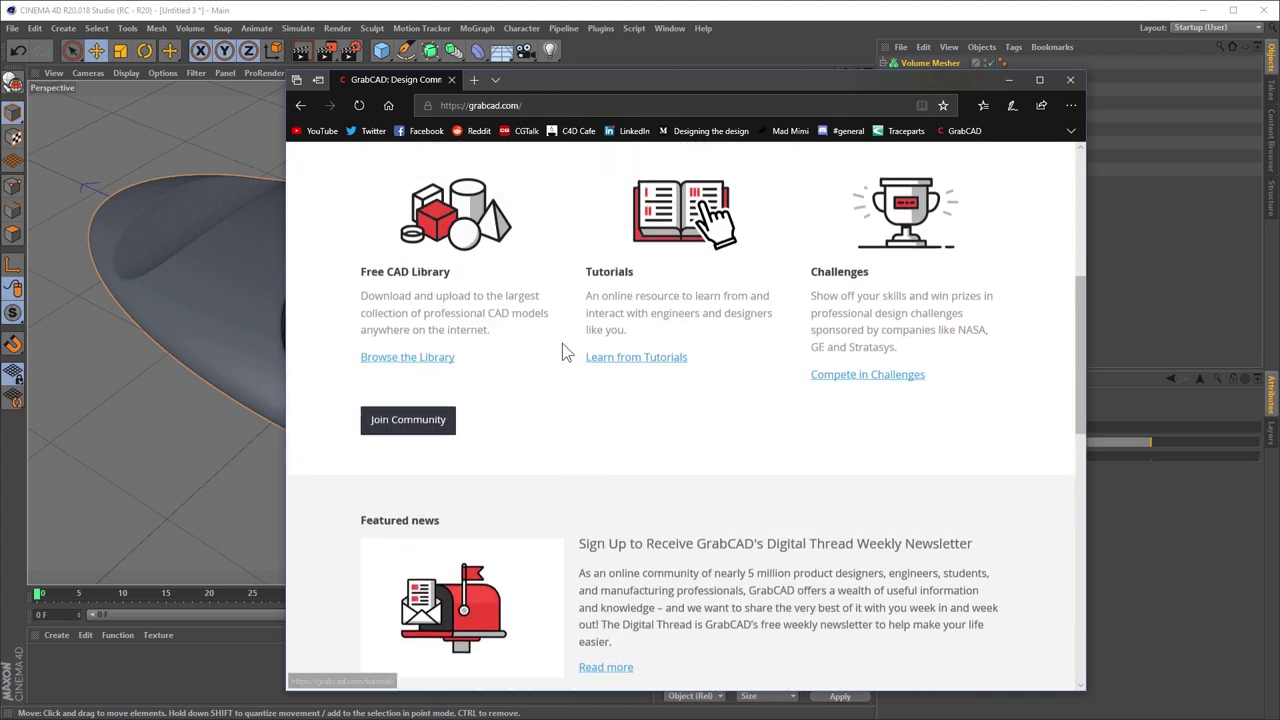
scroll(562, 343, "up", 5)
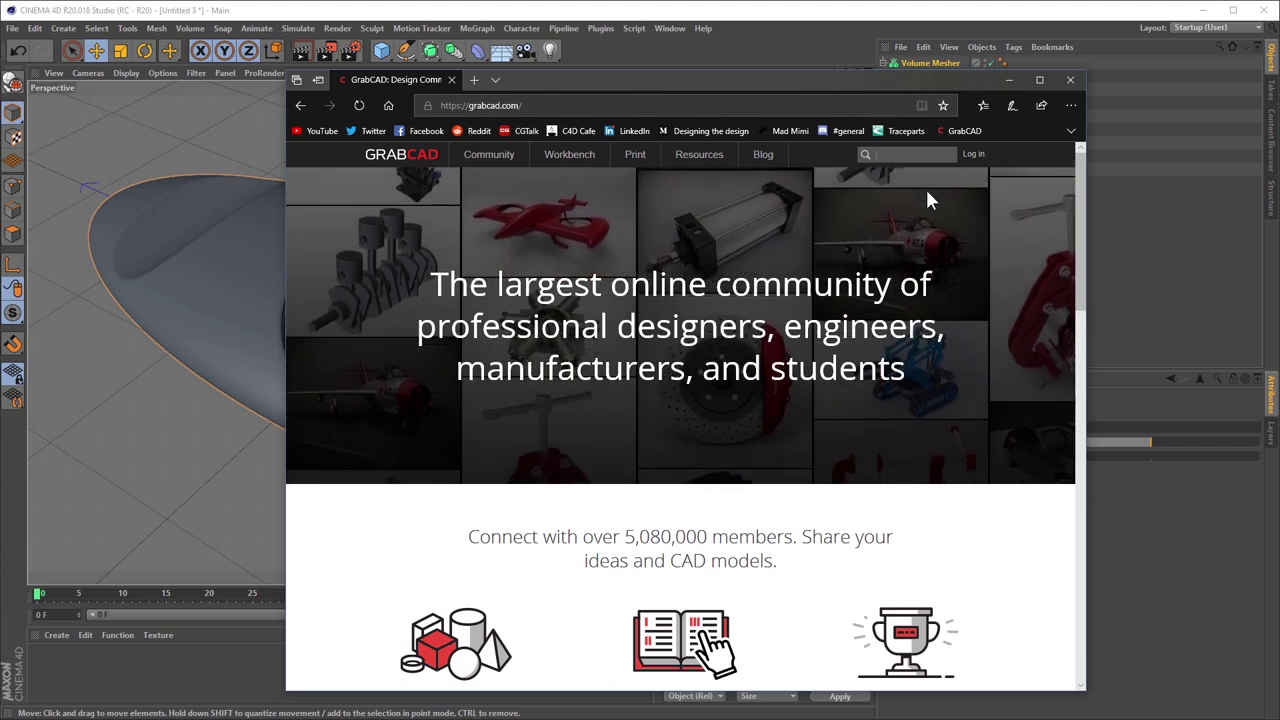
type("clamp")
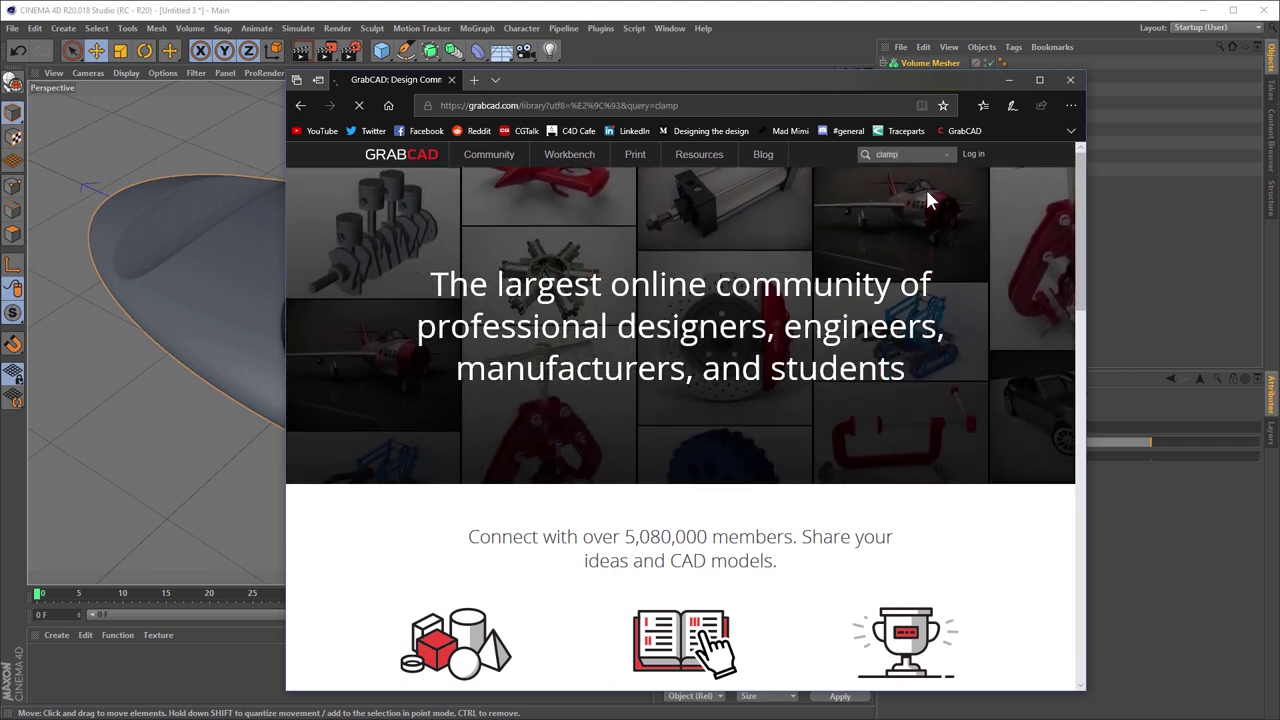
key("Return")
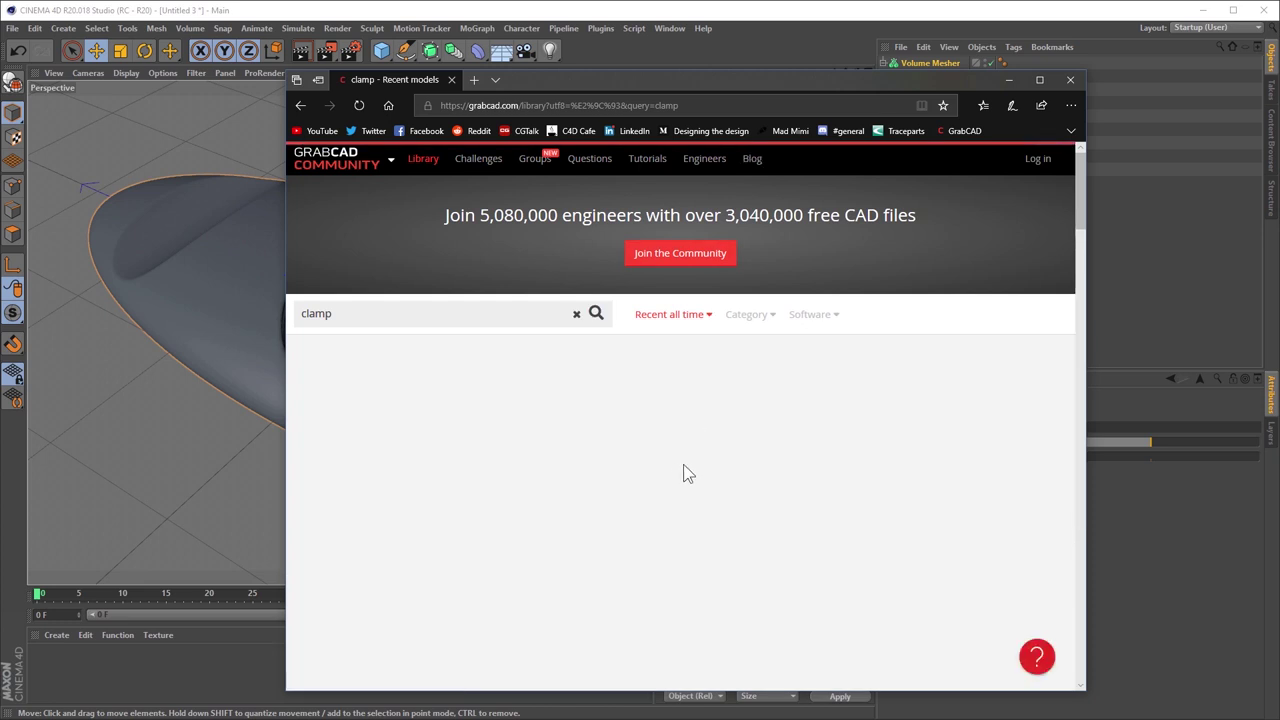
scroll(752, 428, "down", 1)
scroll(752, 428, "down", 3)
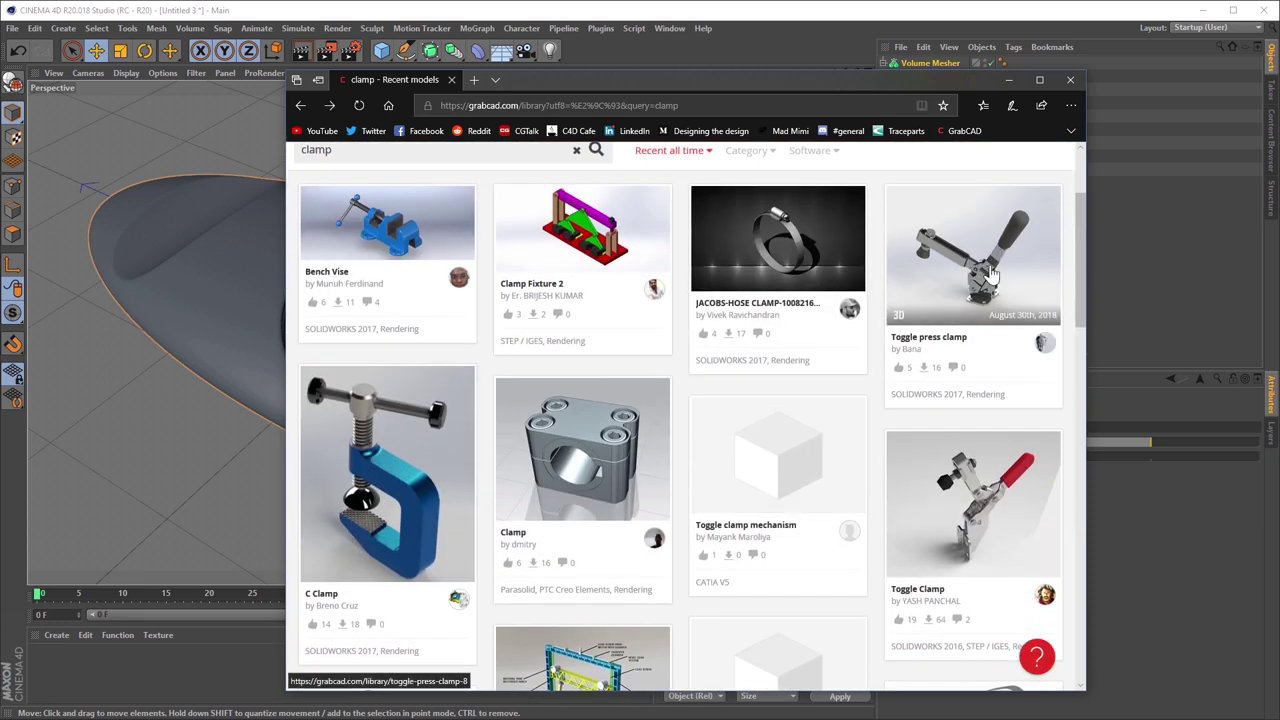
scroll(970, 340, "down", 5)
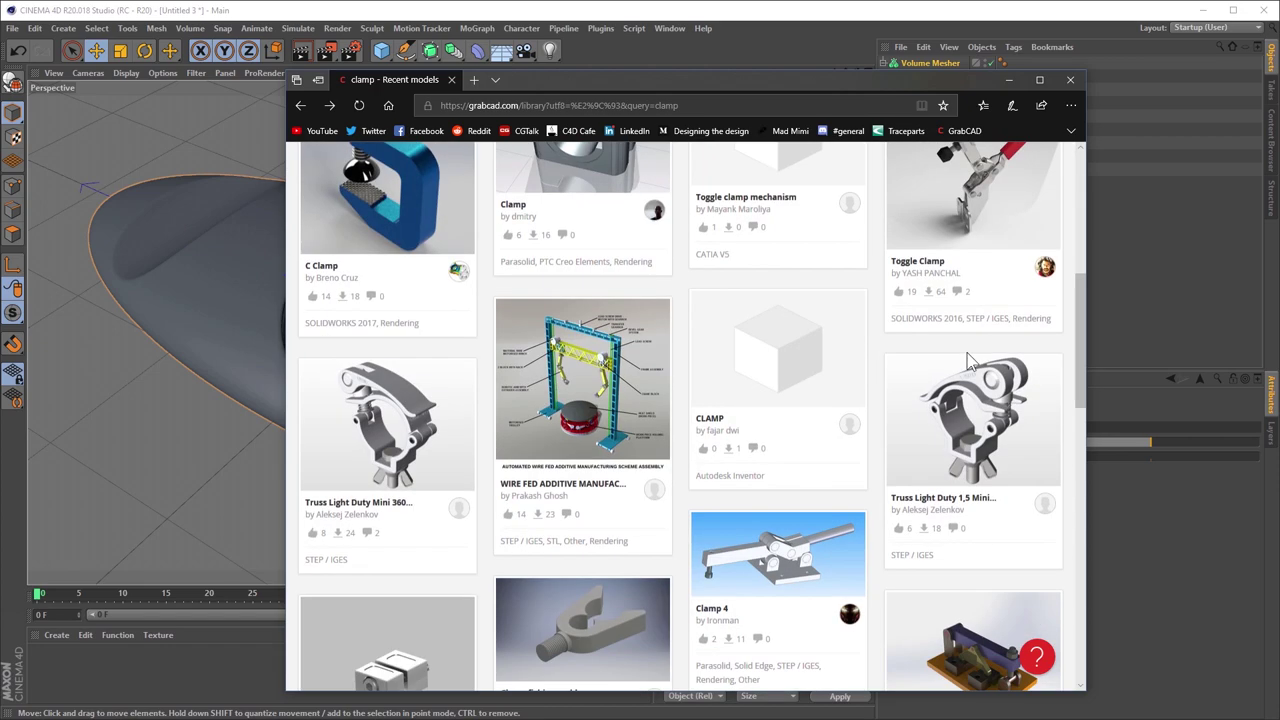
scroll(850, 422, "down", 4)
scroll(845, 440, "down", 5)
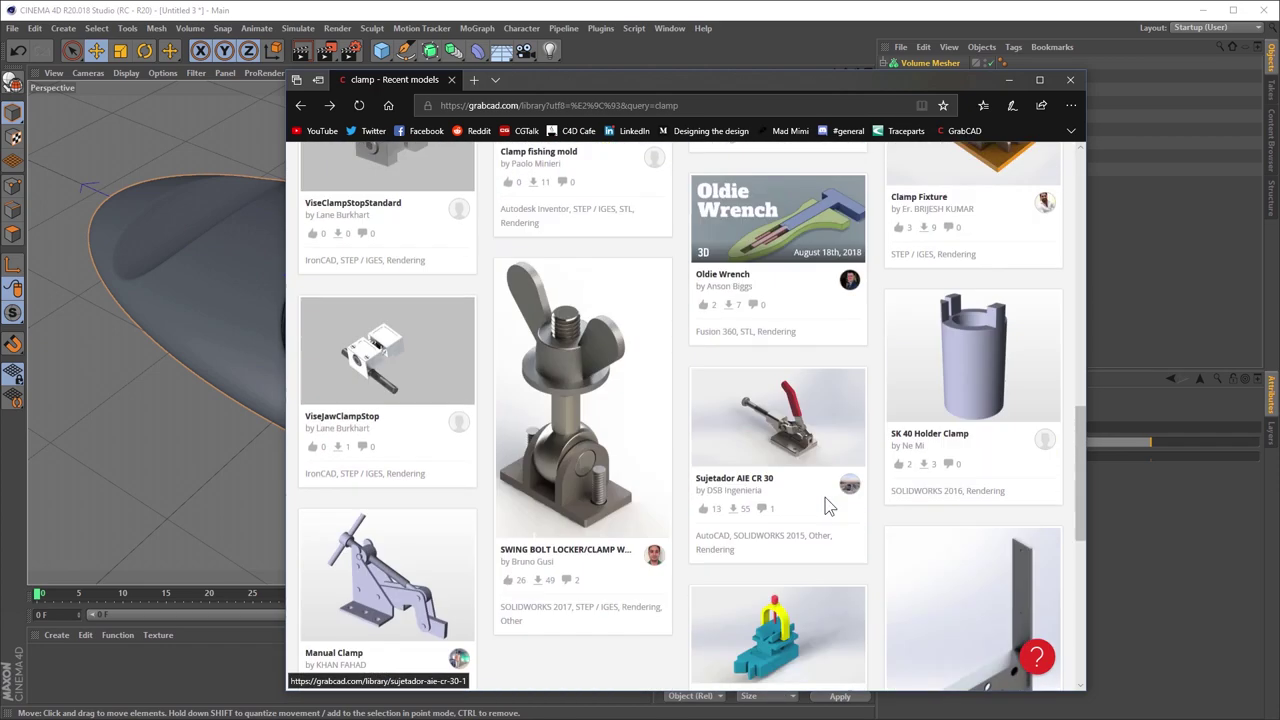
scroll(557, 443, "up", 10)
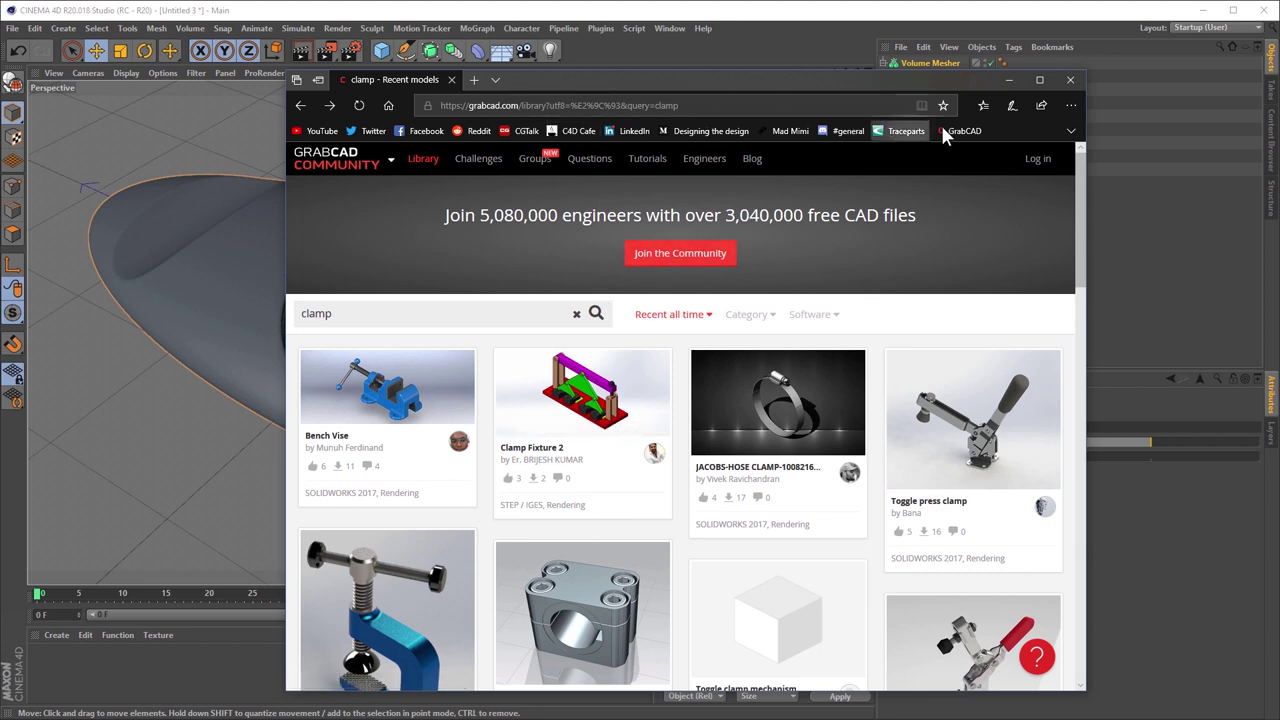
- Search GrabCAD for 'engine' and open the Vertical Twin Steam Engine model page
left_click(300, 105)
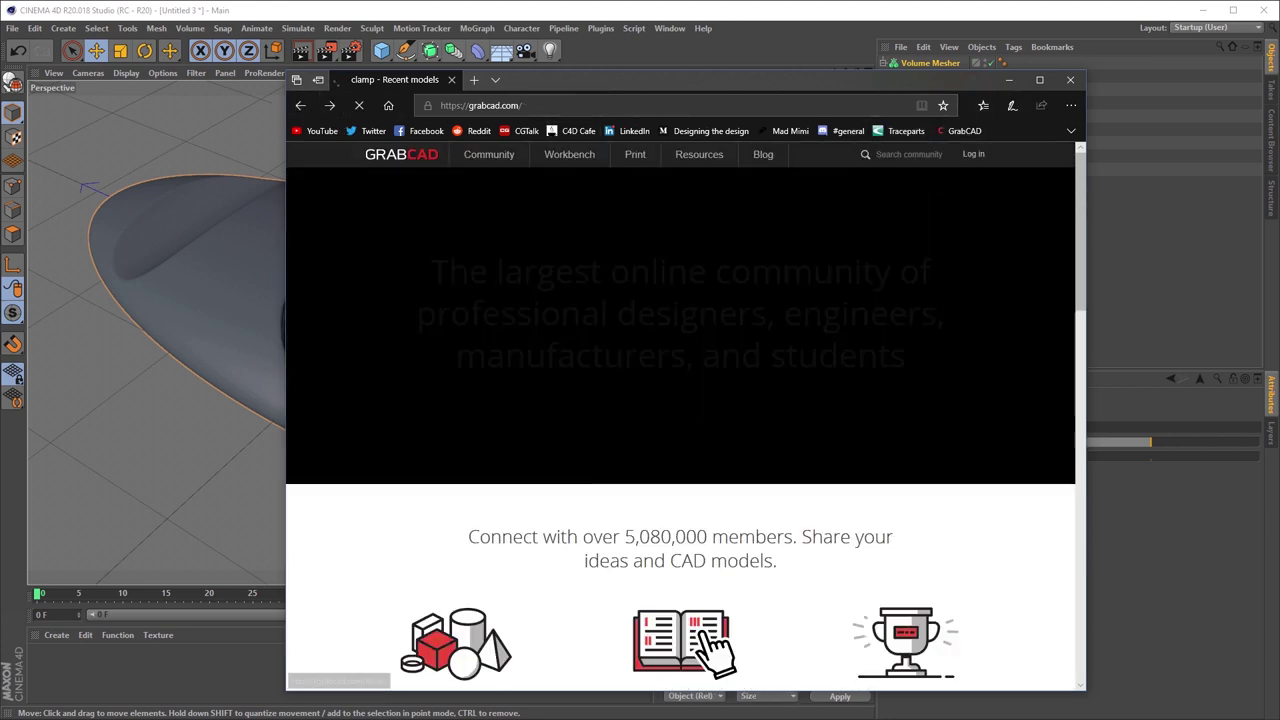
type("engi")
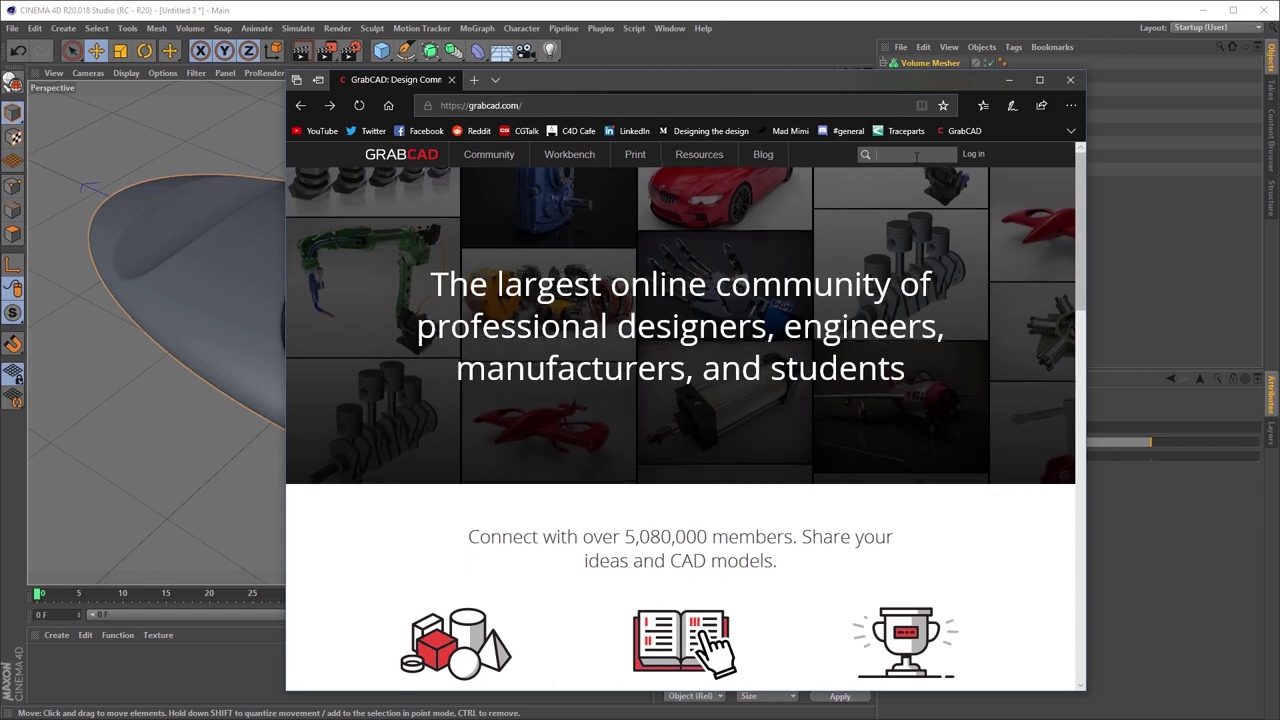
type("ne")
key("Return")
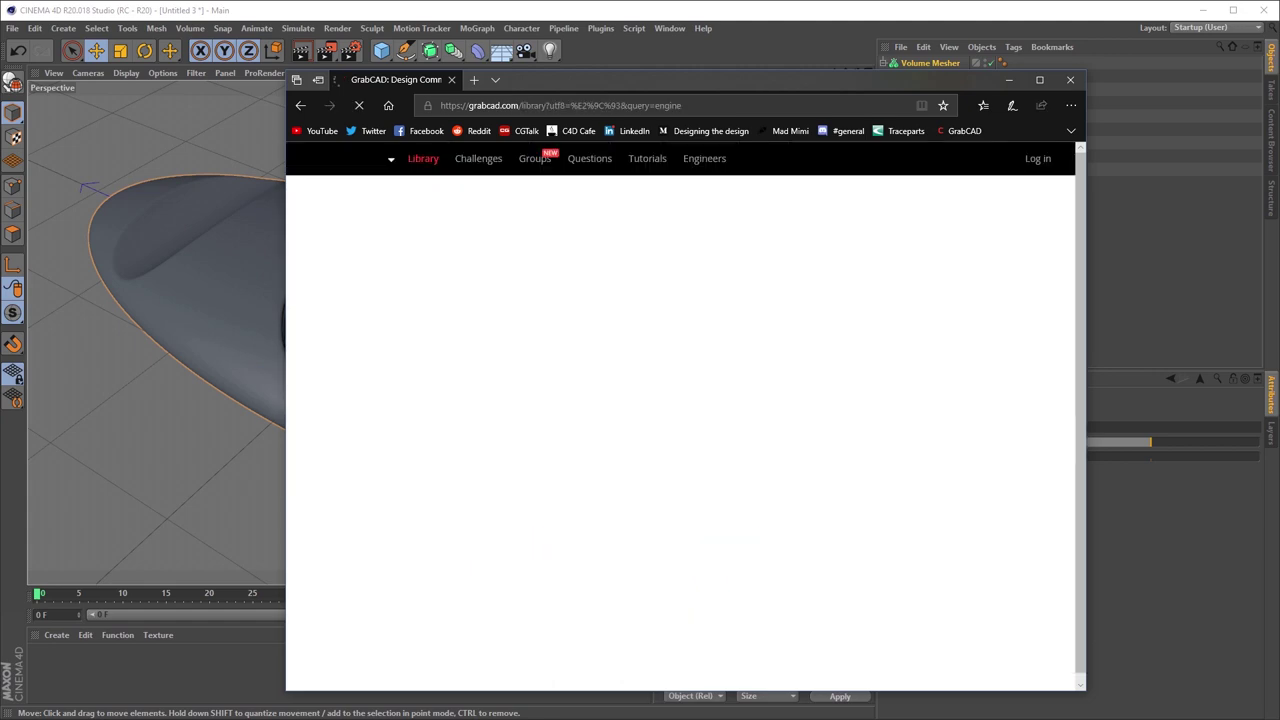
scroll(905, 280, "down", 8)
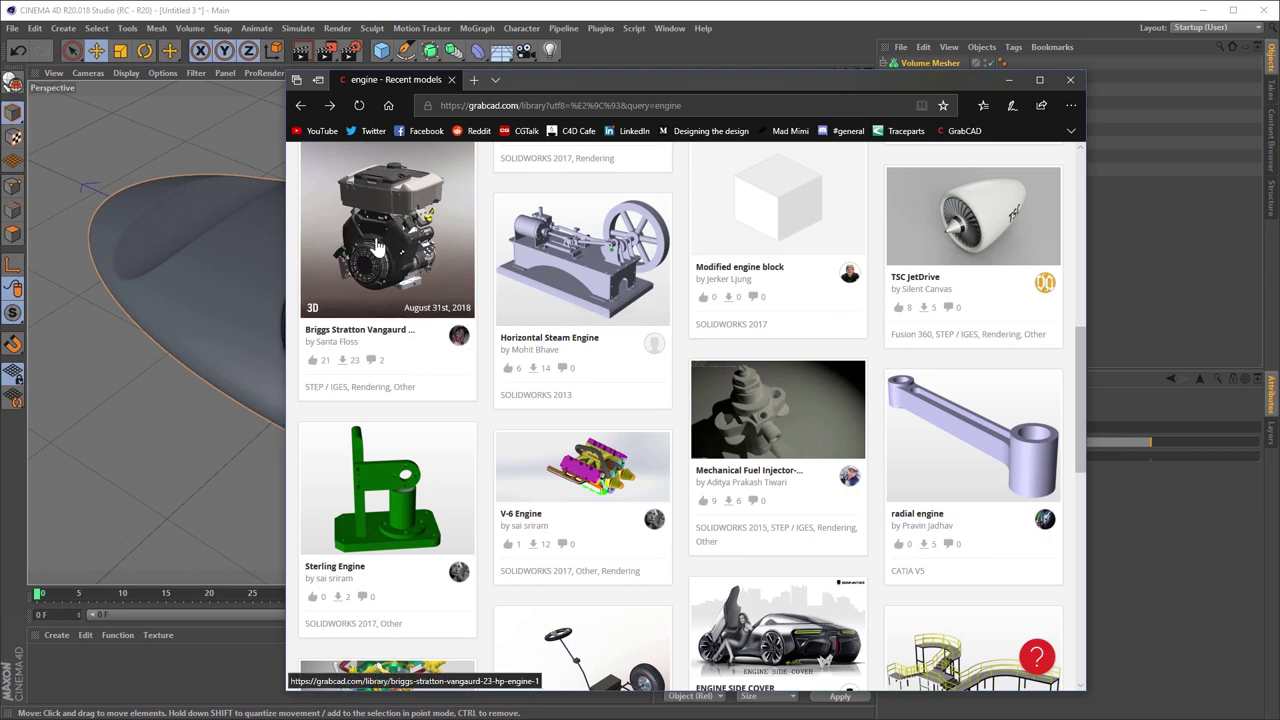
scroll(420, 255, "down", 5)
scroll(420, 258, "down", 3)
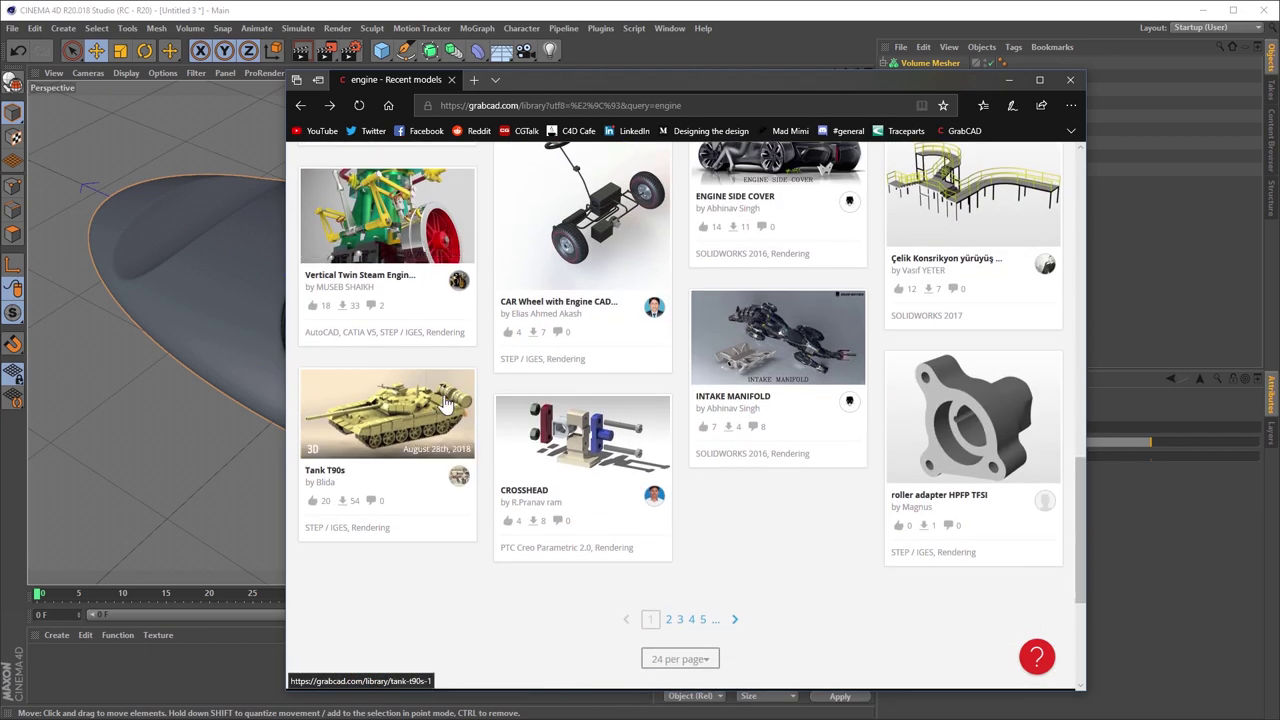
scroll(422, 475, "up", 5)
left_click(424, 480)
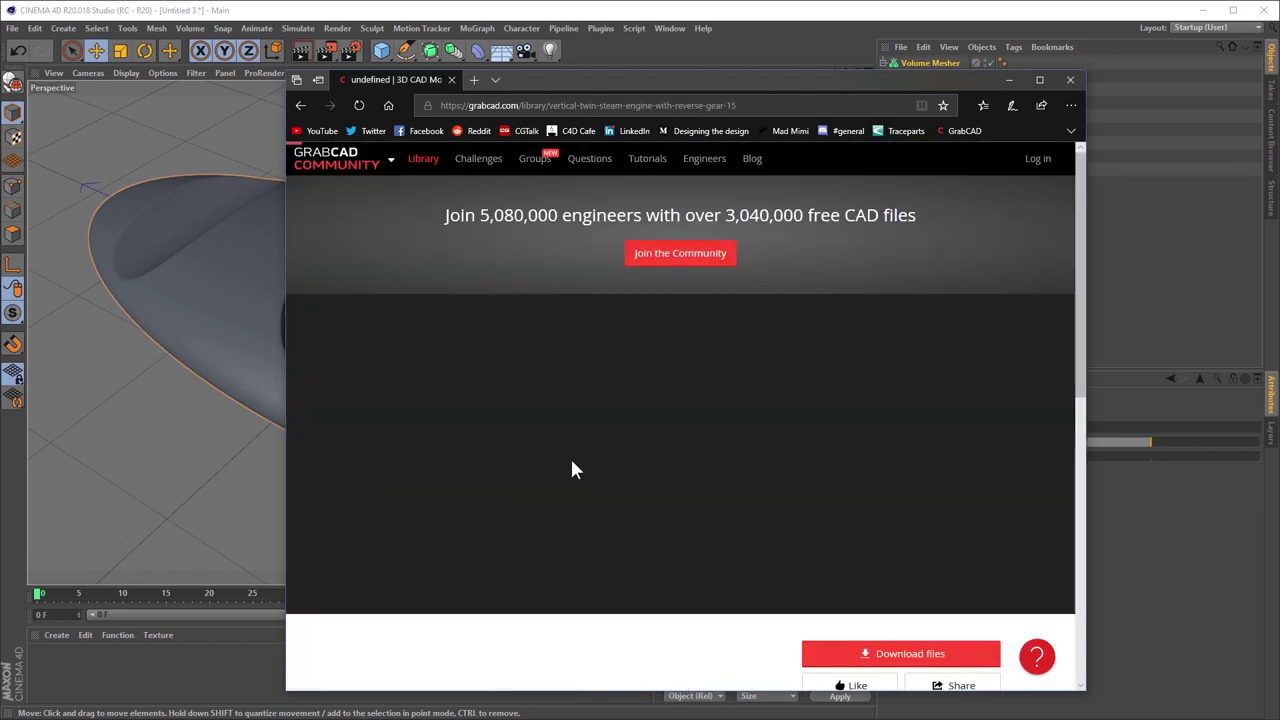
- Flip through the steam engine's preview images, then close the browser
scroll(628, 407, "down", 1)
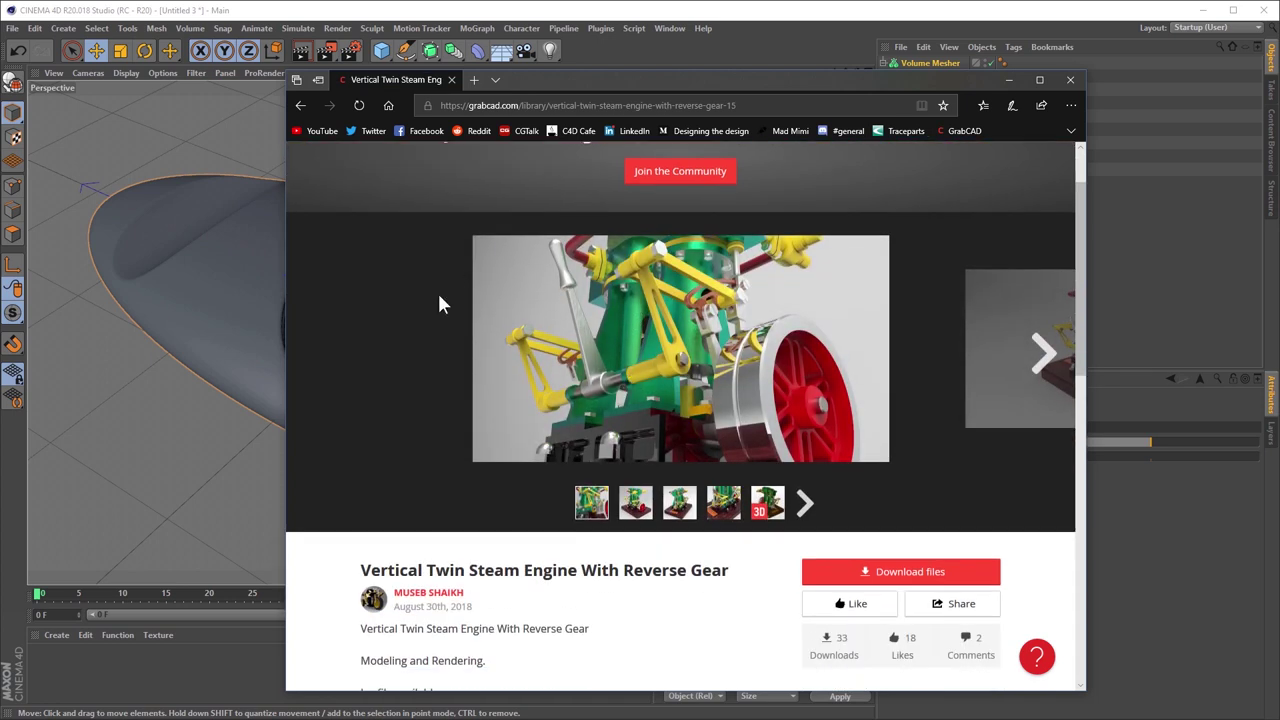
left_click(1043, 355)
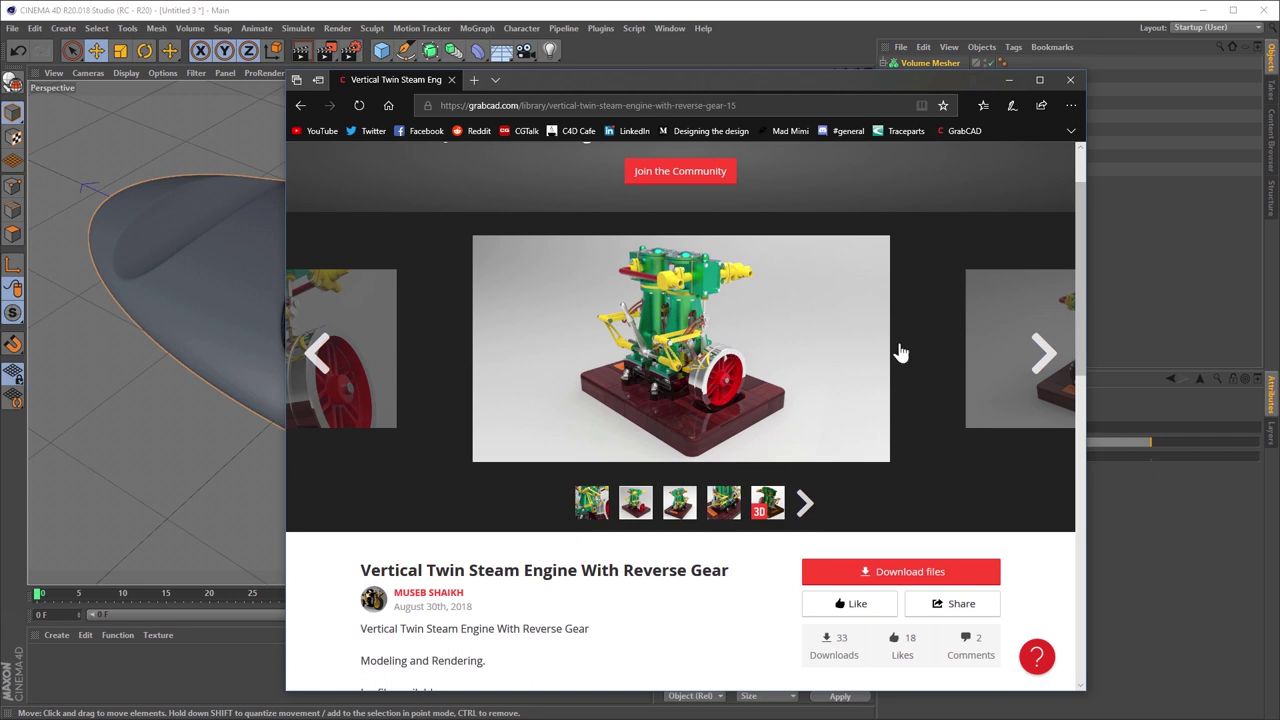
left_click(1043, 355)
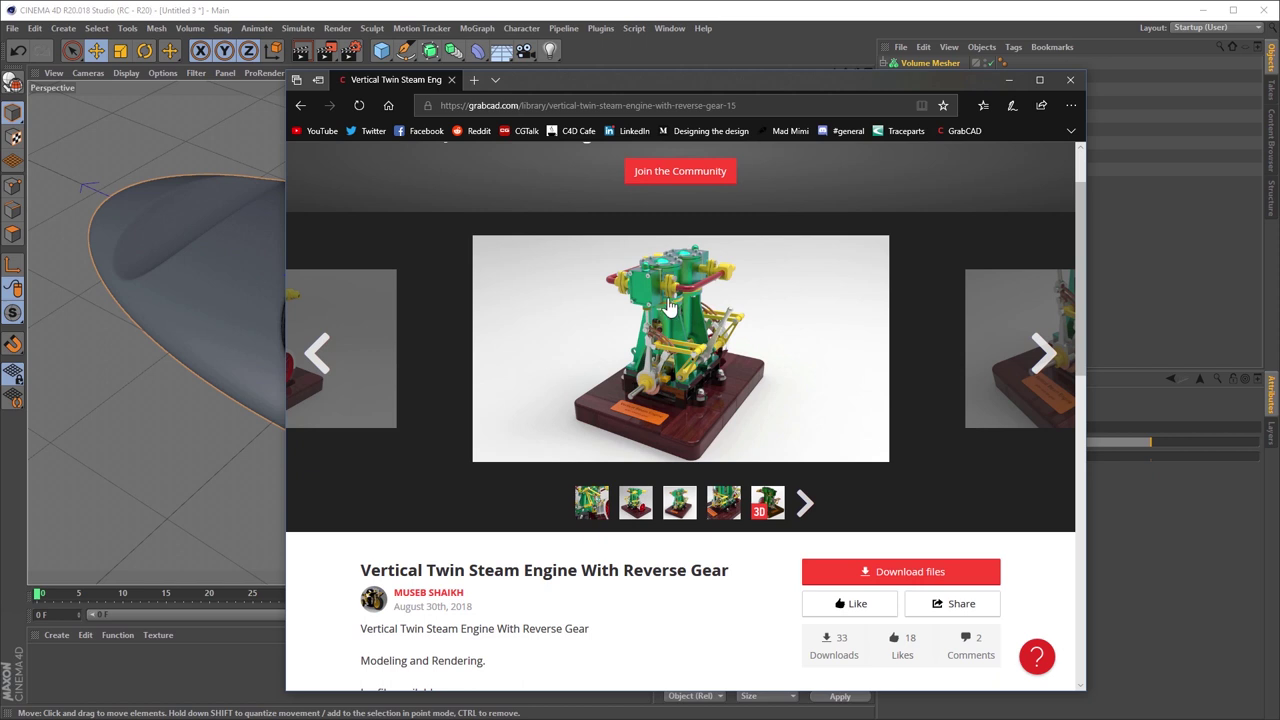
left_click(1040, 362)
left_click(1040, 362)
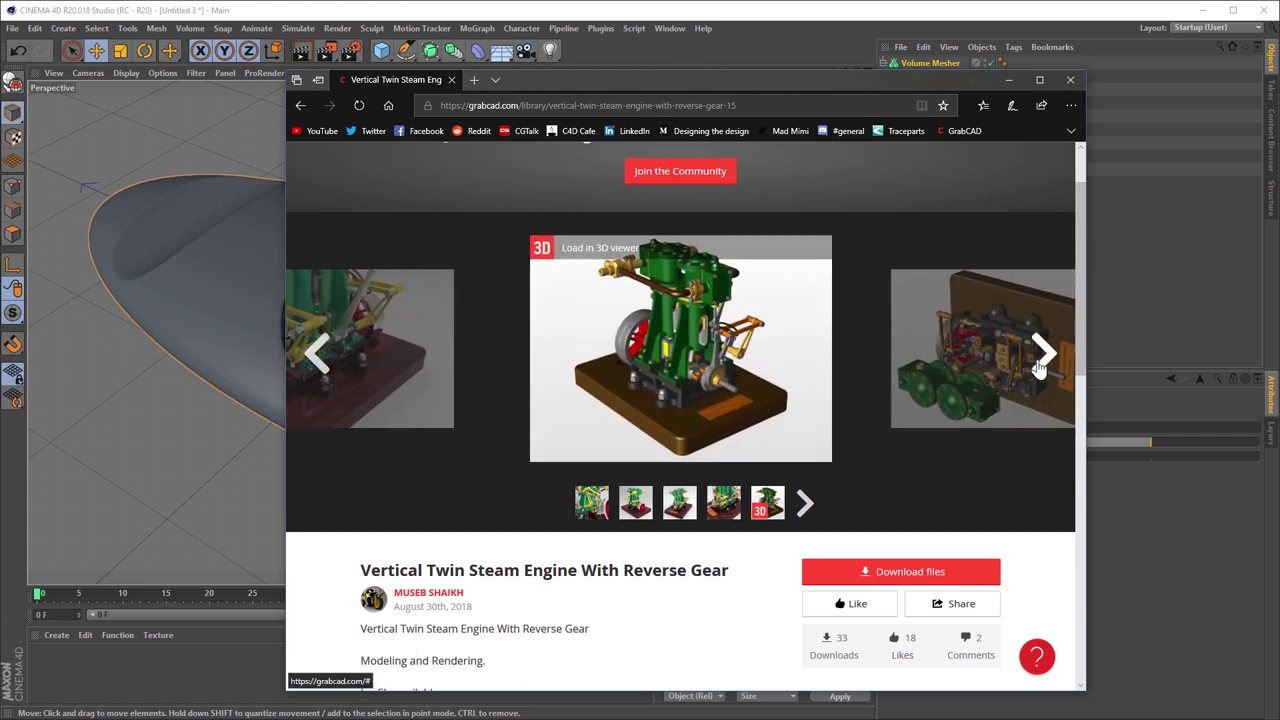
left_click(1040, 362)
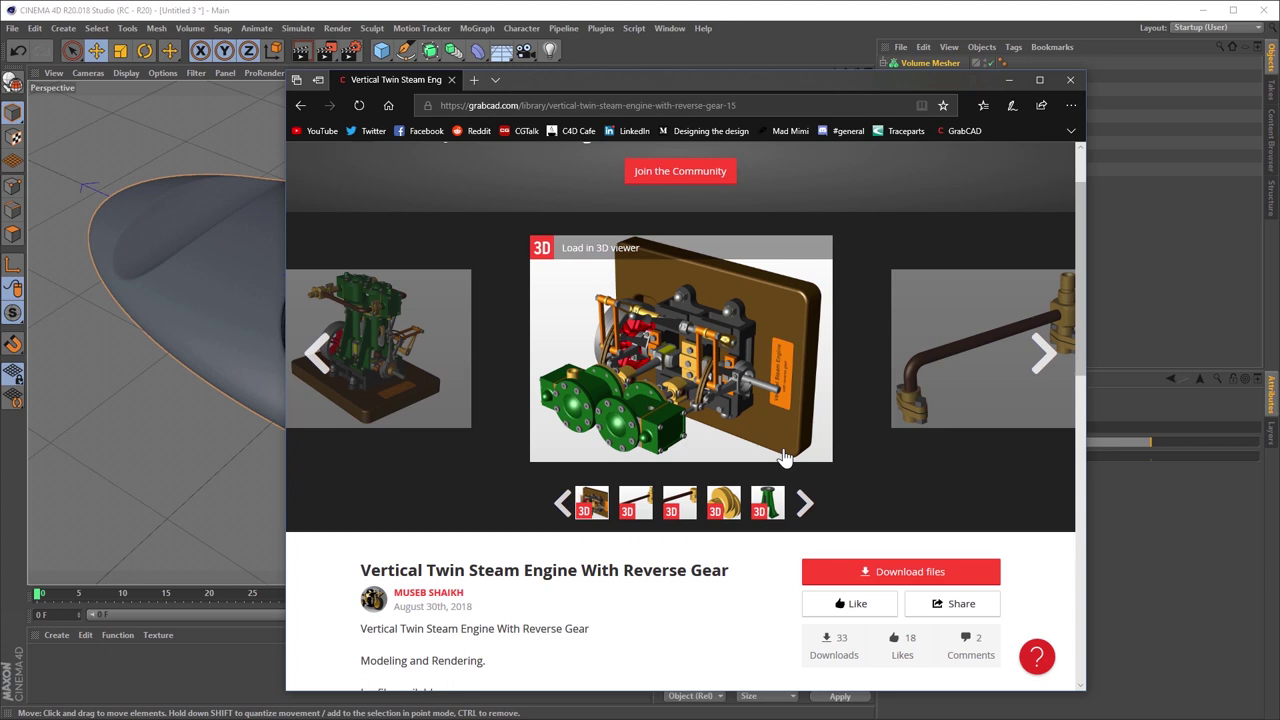
left_click(1070, 79)
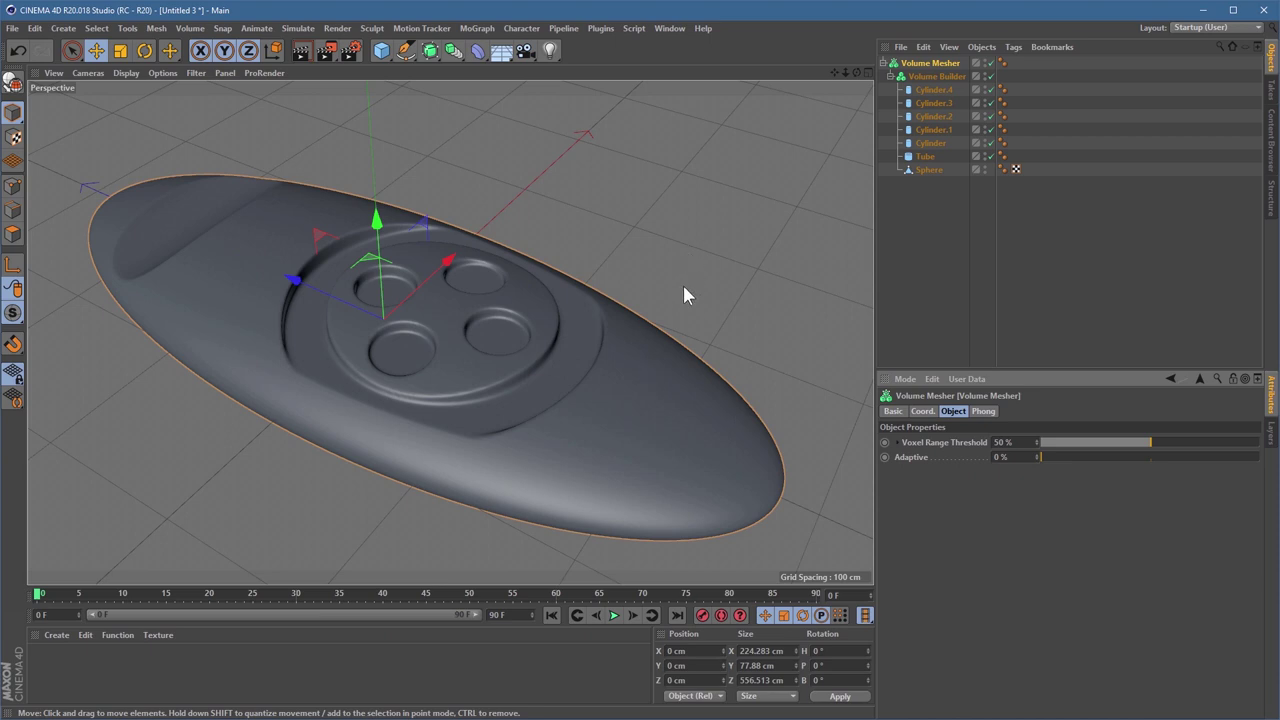
- Create a new empty document, then switch back to the Untitled 3 remote scene
left_click(12, 28)
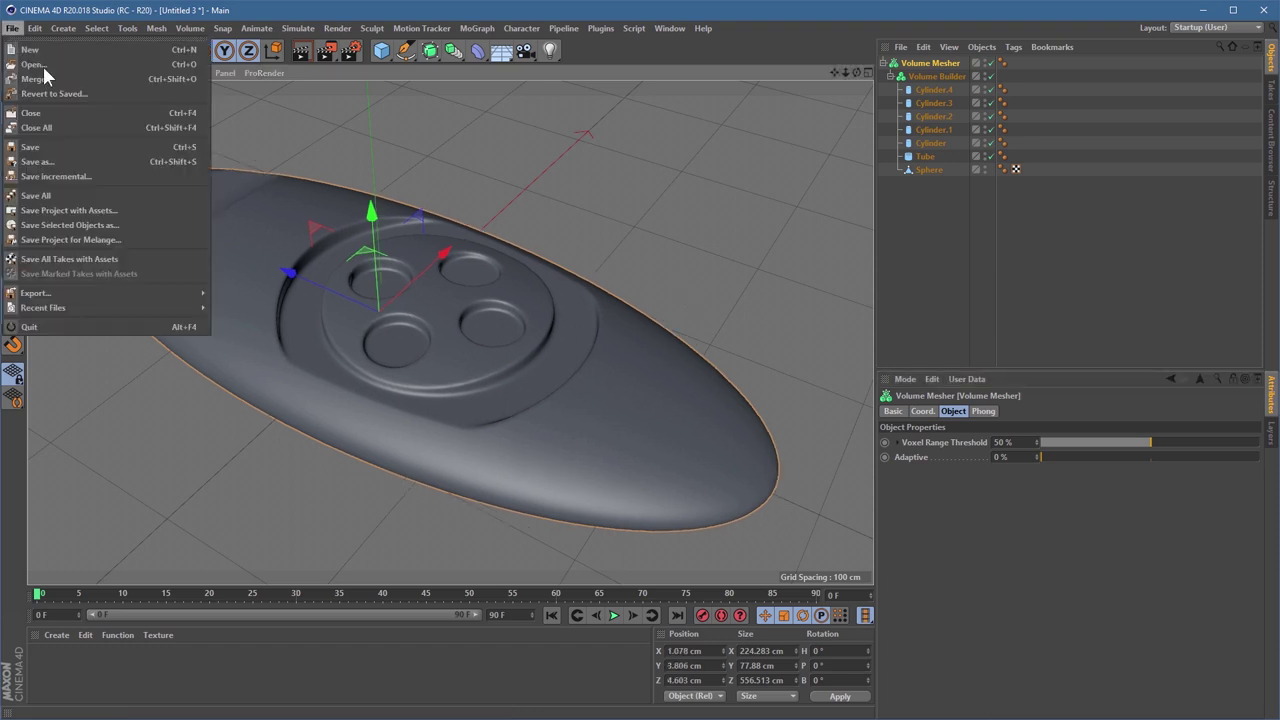
left_click(44, 66)
key("ctrl+a")
key("Delete")
left_click(380, 51)
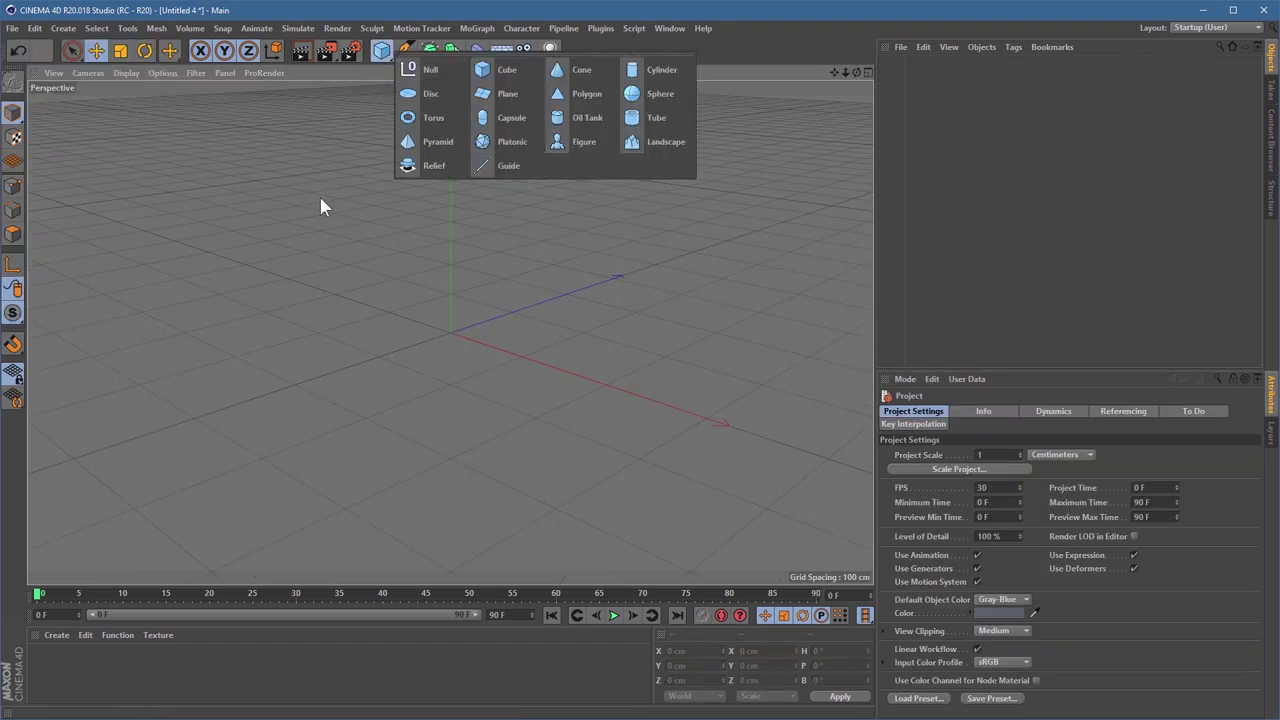
left_click(672, 28)
left_click(739, 417)
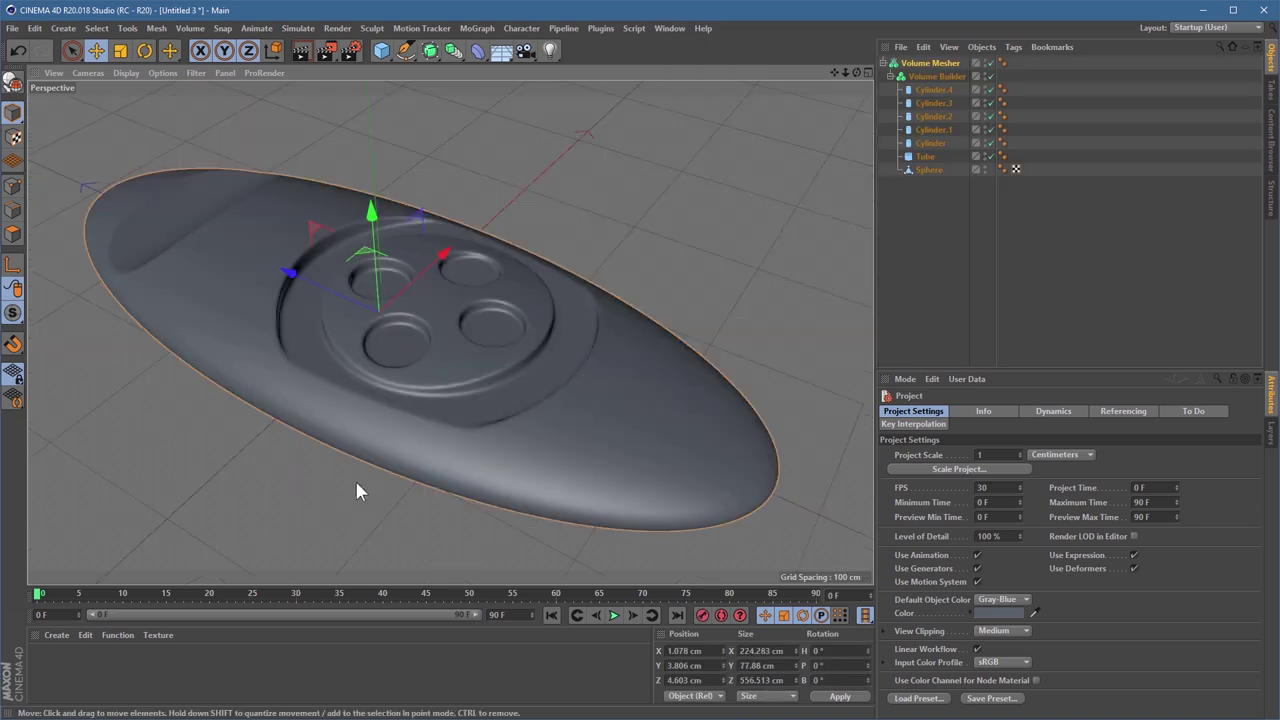
- Create a material using DoorsMetalDouble0102_L.jpg from Pictures > Tex > Doors as its colour texture
double_click(57, 675)
double_click(58, 673)
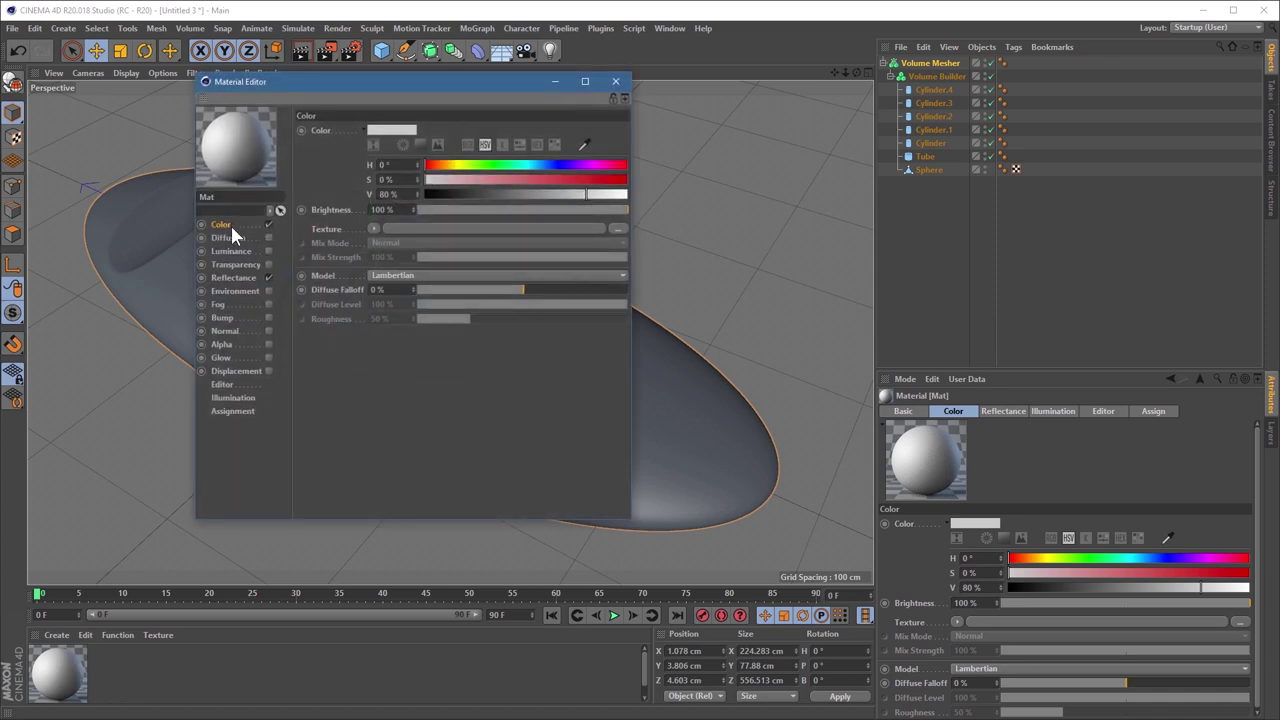
left_click(618, 229)
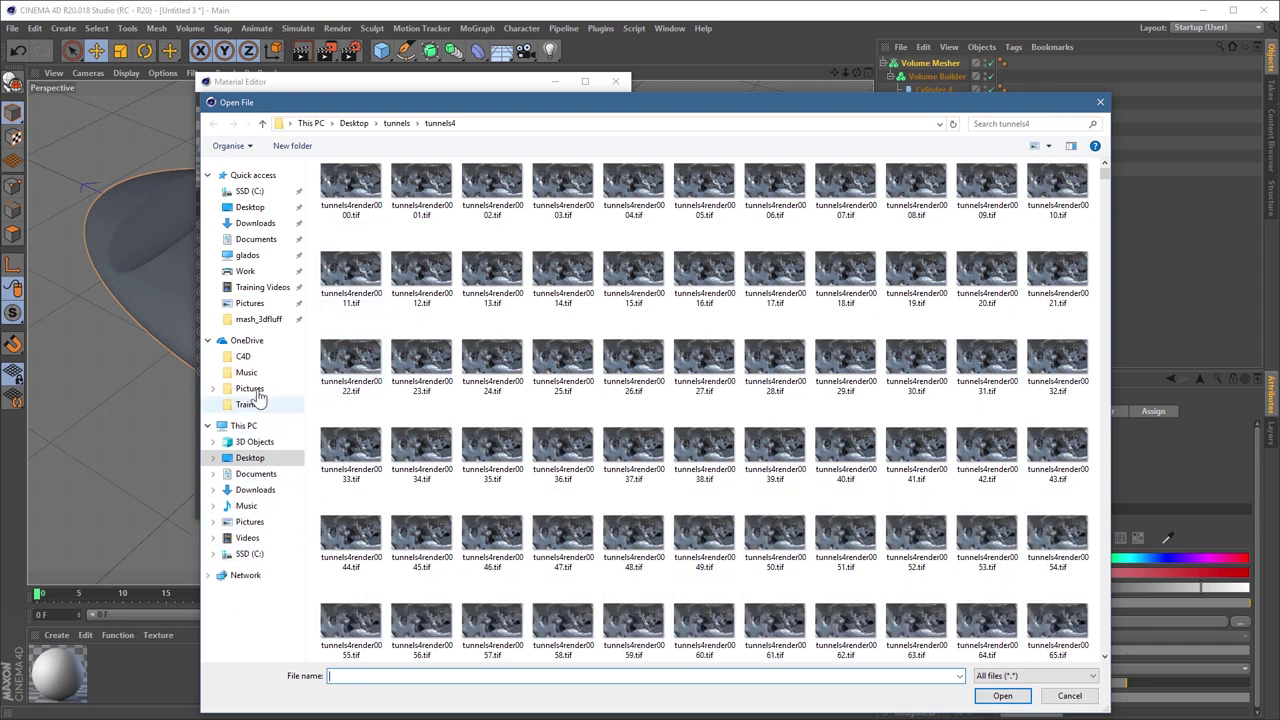
left_click(258, 305)
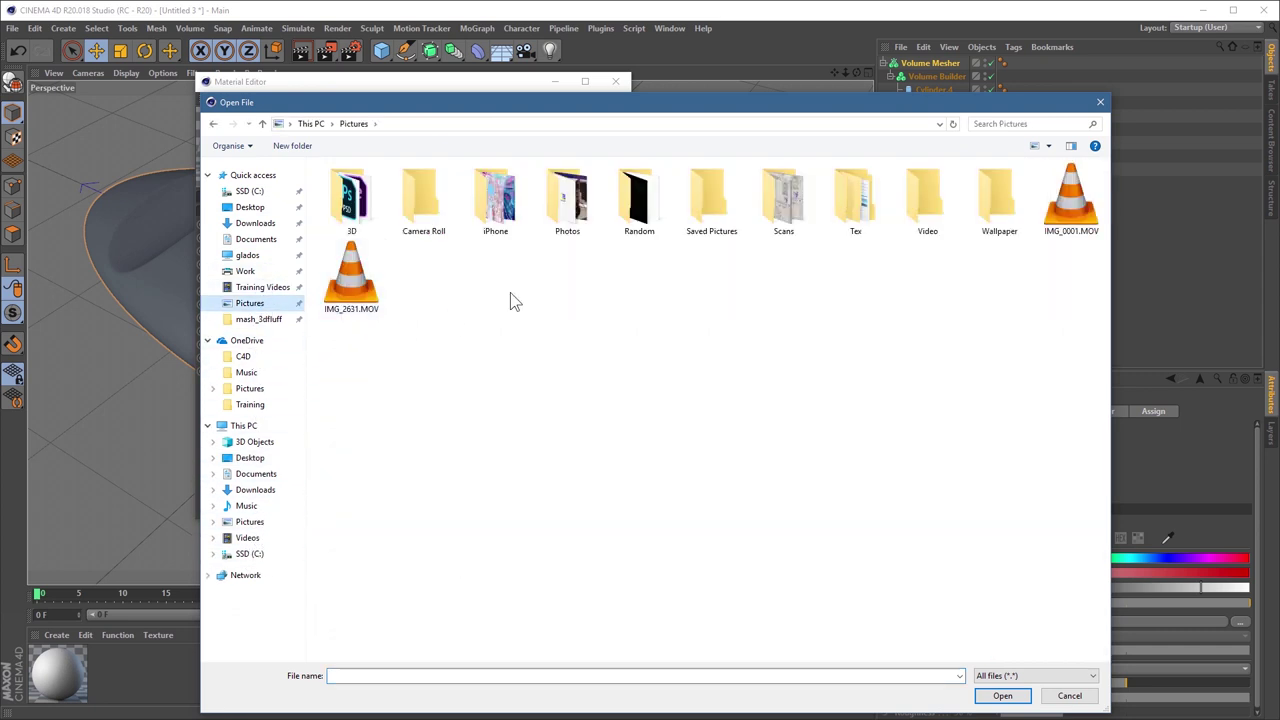
double_click(852, 200)
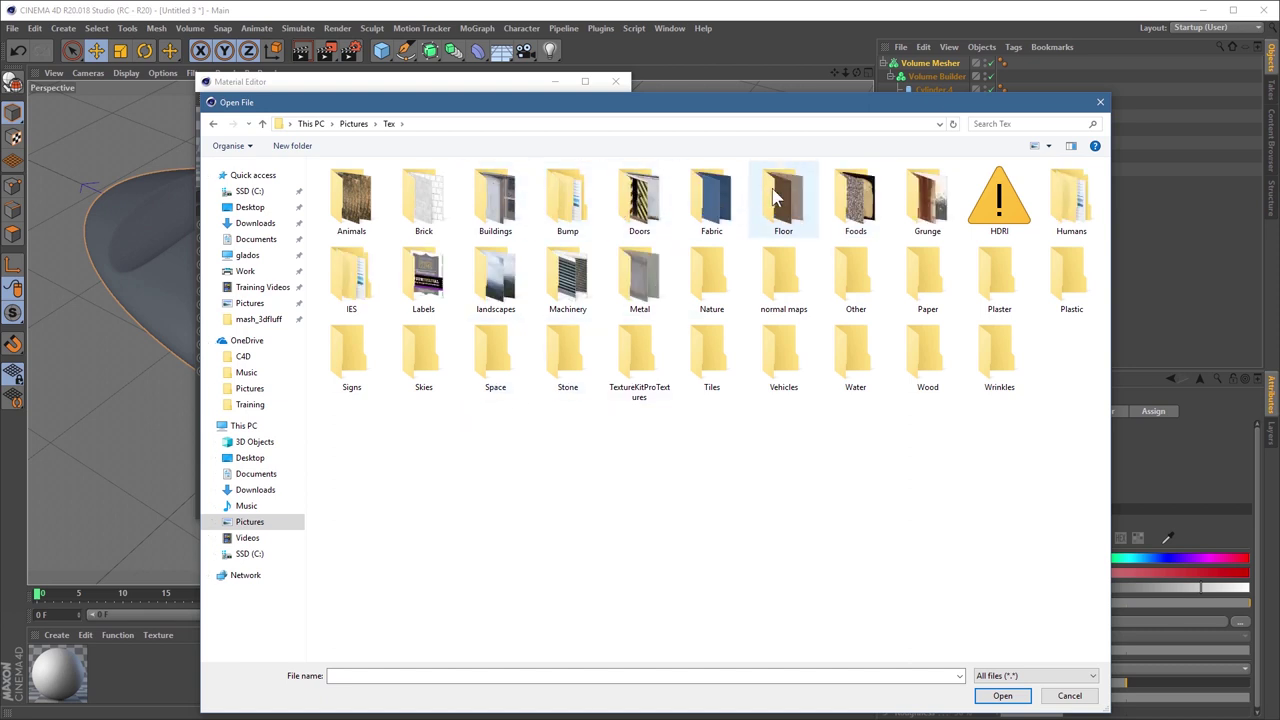
double_click(639, 200)
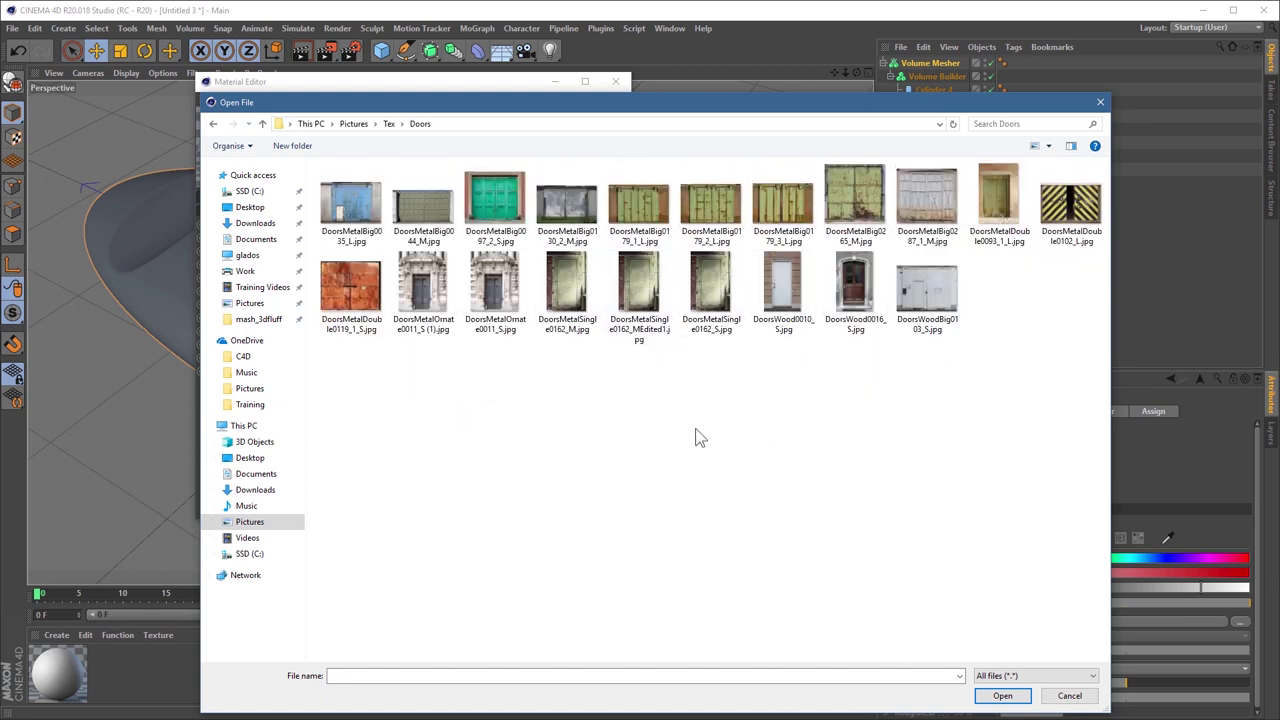
left_click(1070, 205)
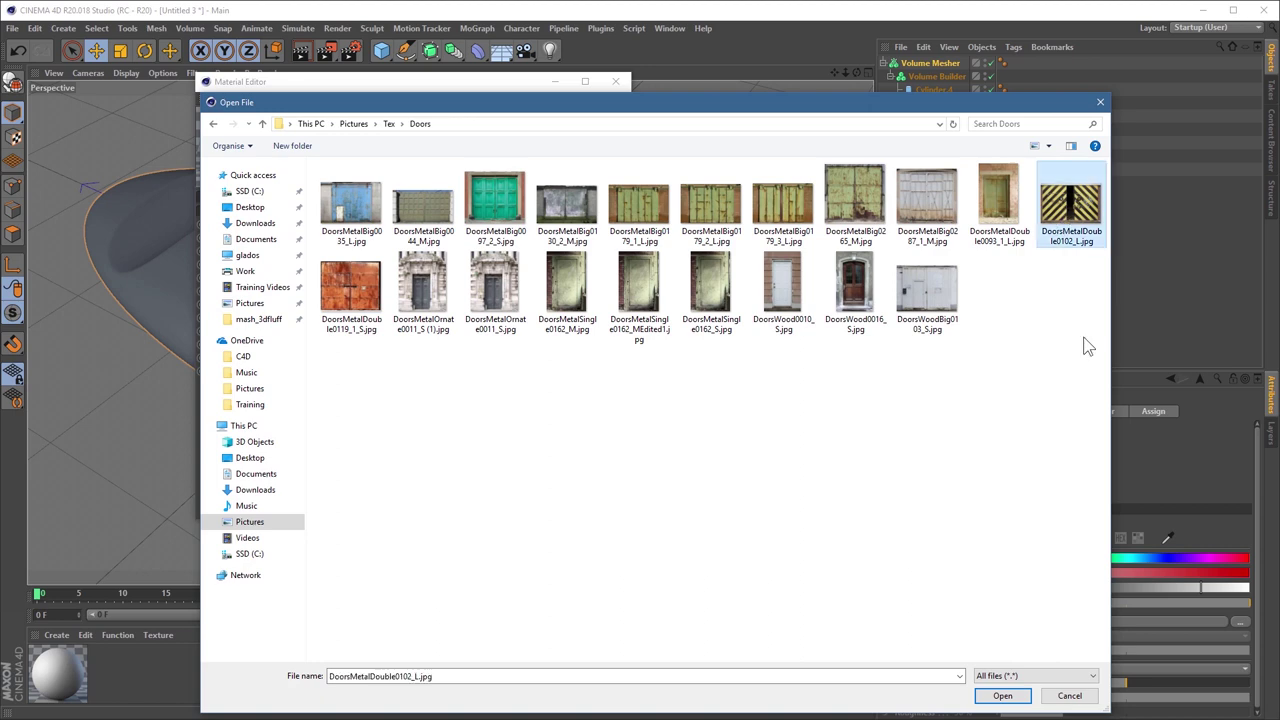
double_click(1070, 200)
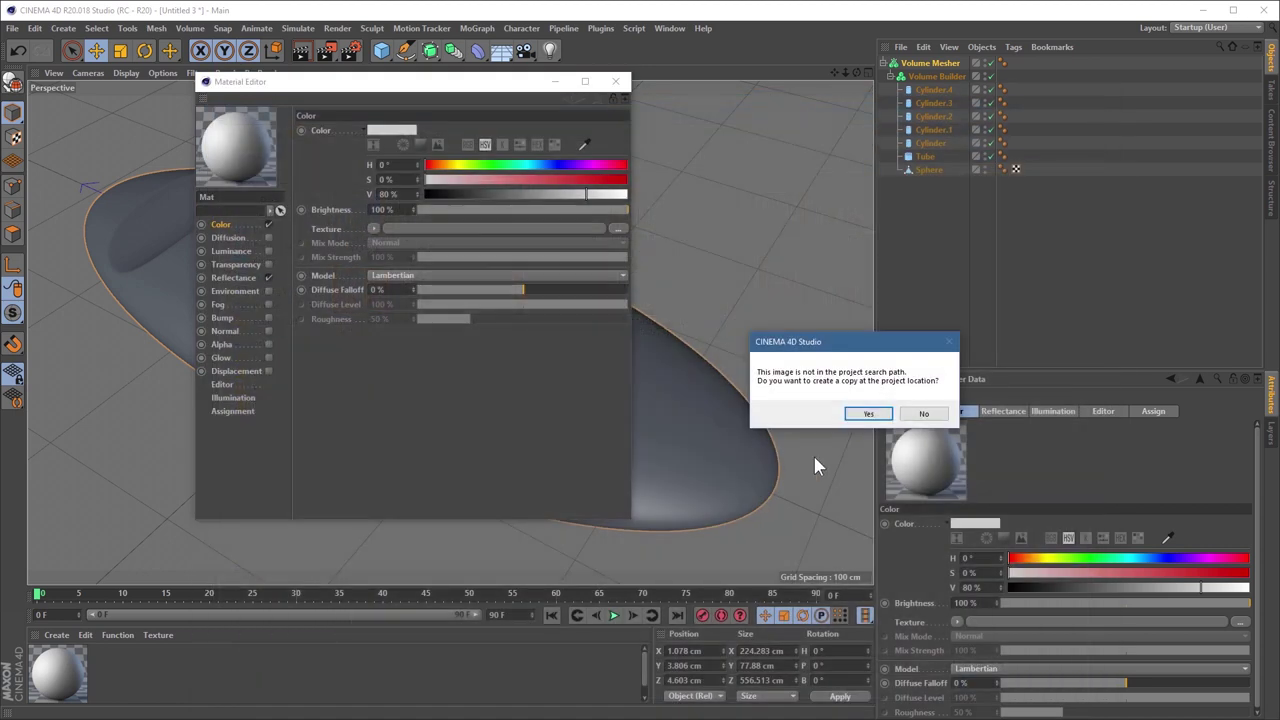
left_click(920, 416)
left_click_drag(330, 88, 862, 191)
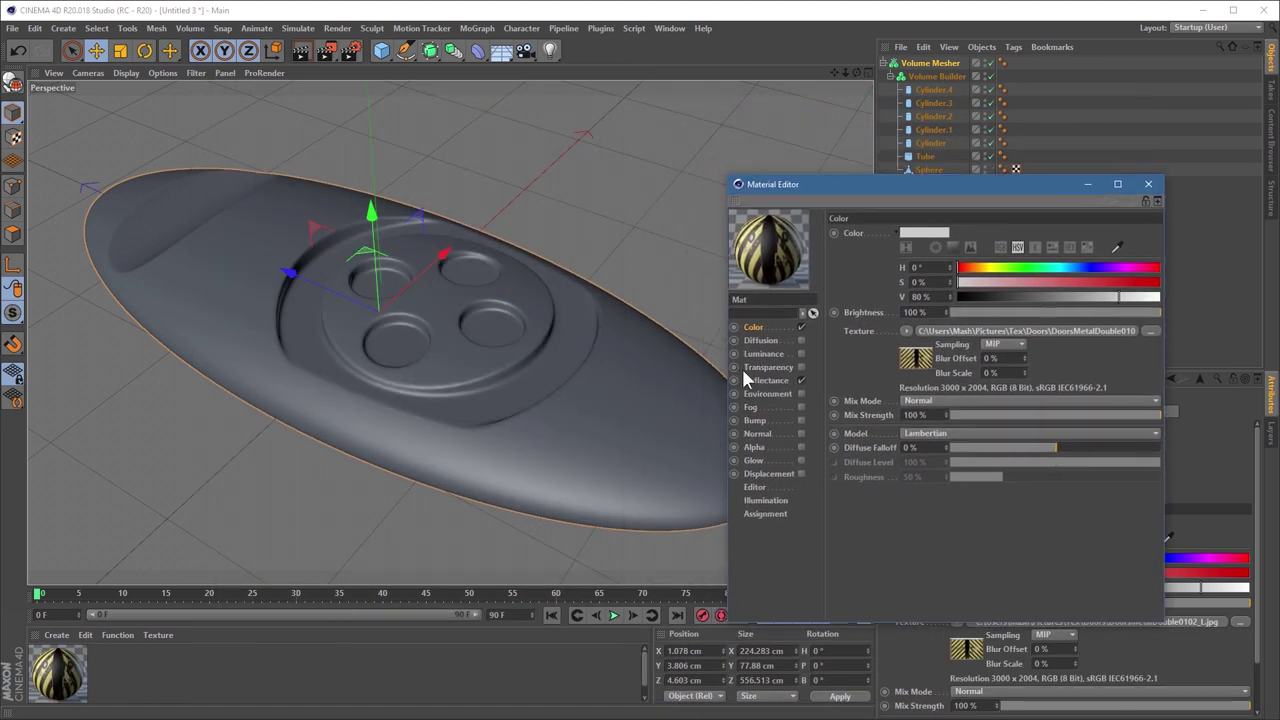
- Apply the striped Mat material to the Volume Mesher remote with Flat projection, then enable Texture mode
left_click_drag(940, 68, 942, 64)
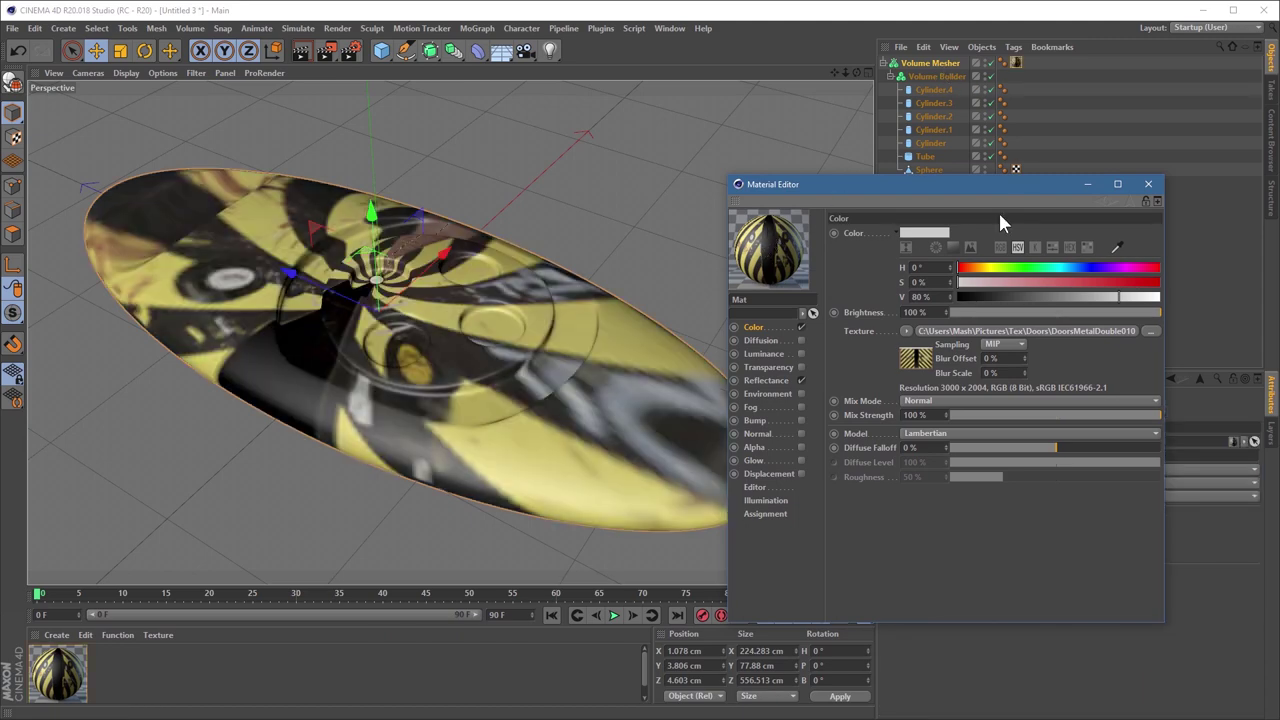
left_click(1147, 184)
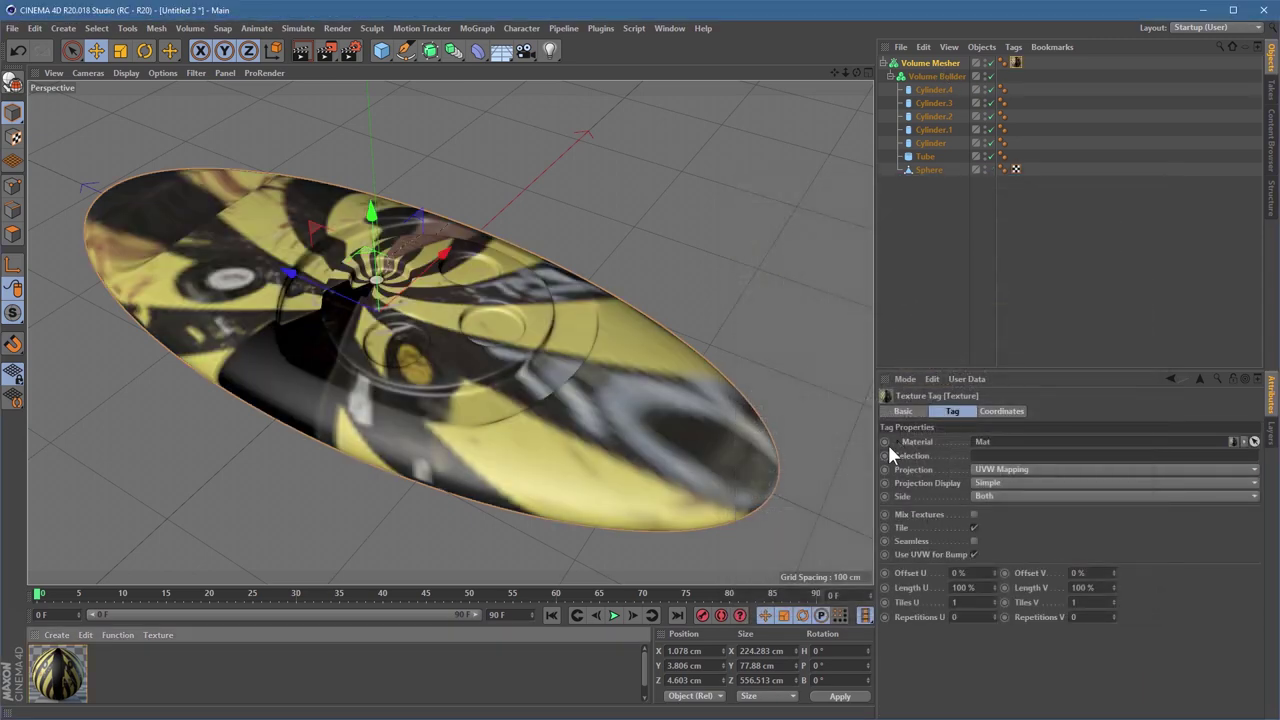
left_click(1012, 470)
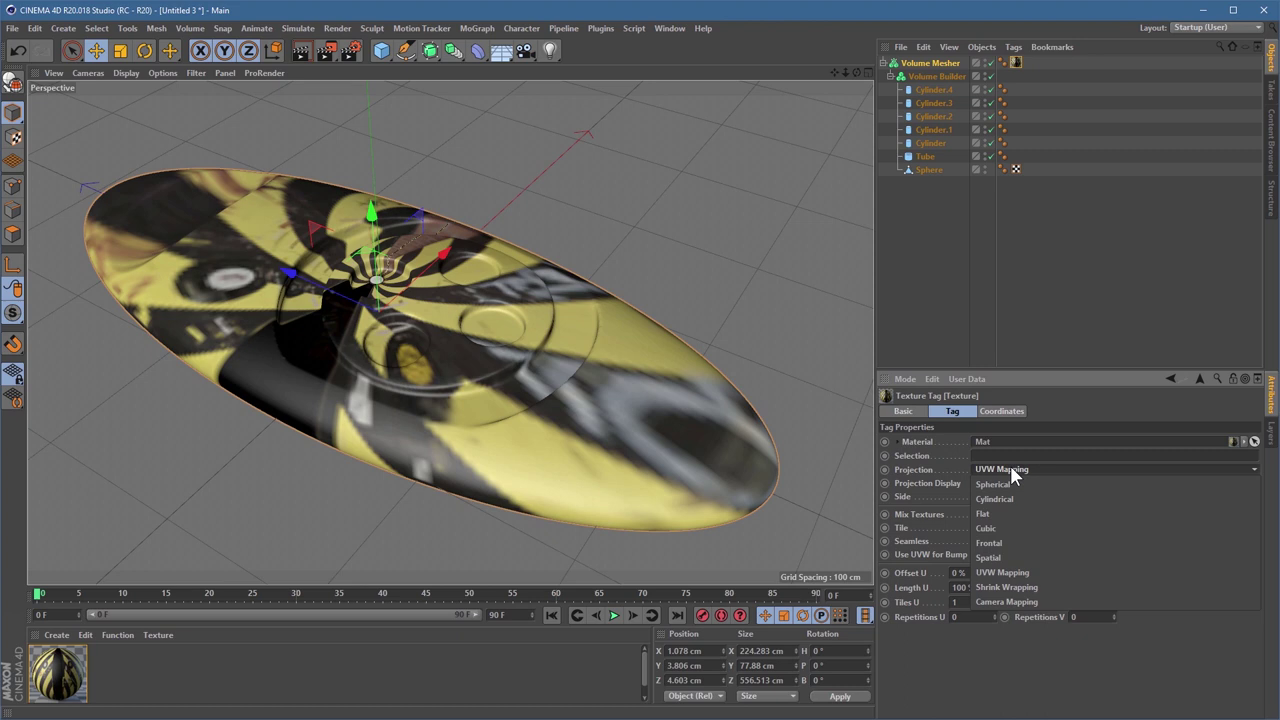
left_click(1005, 514)
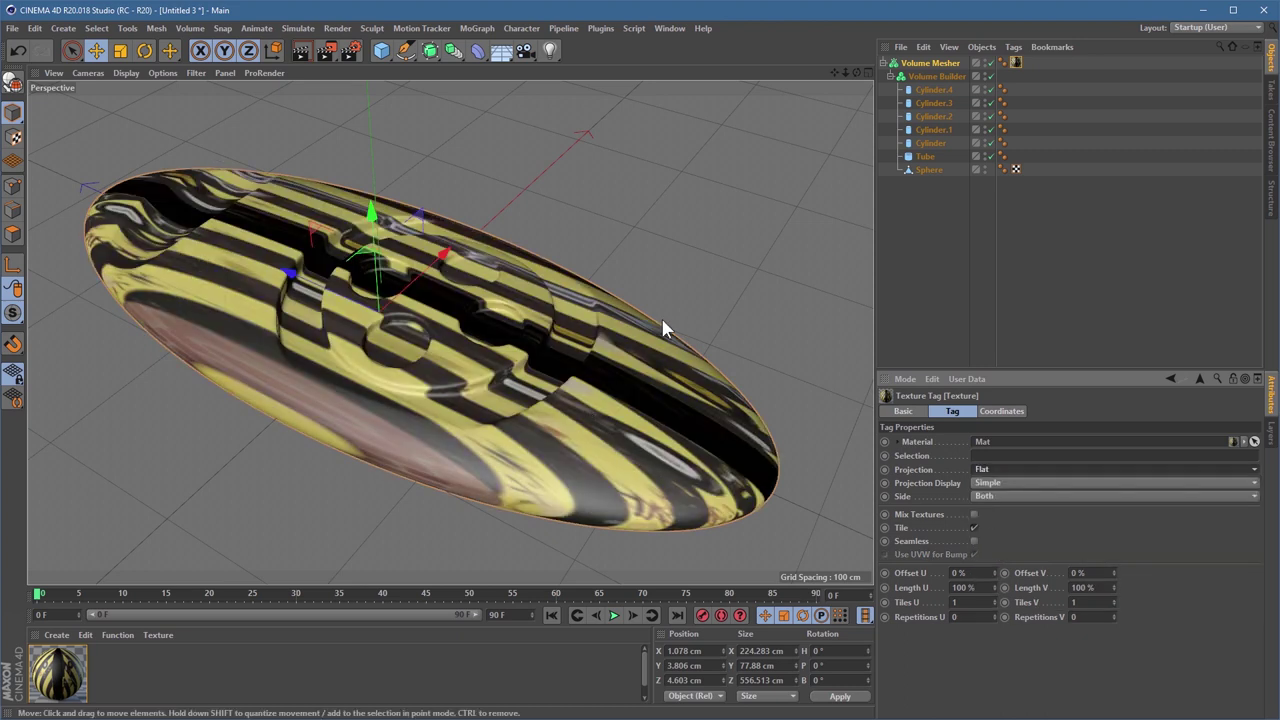
left_click(13, 141)
left_click(13, 137)
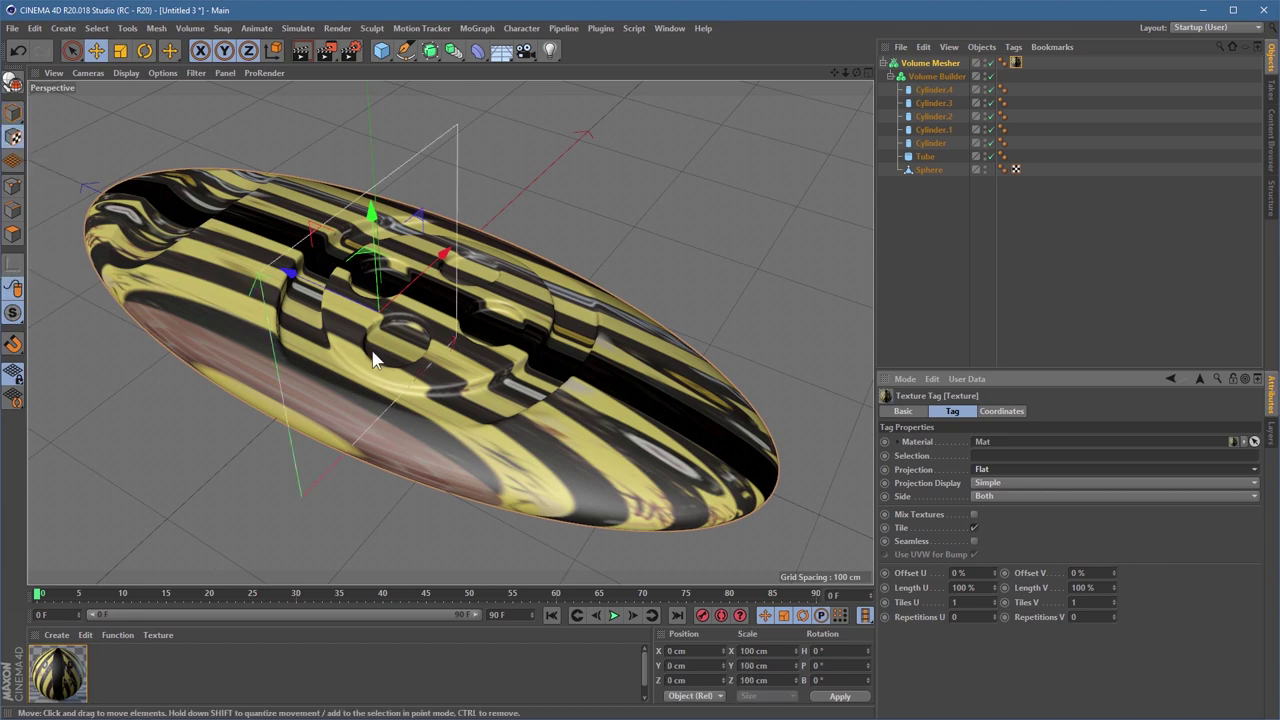
- Move the flat projection over the remote, pitch it to -90° and scale it to about 356 cm
left_click_drag(425, 280, 357, 308)
key("r")
left_click_drag(327, 248, 258, 212)
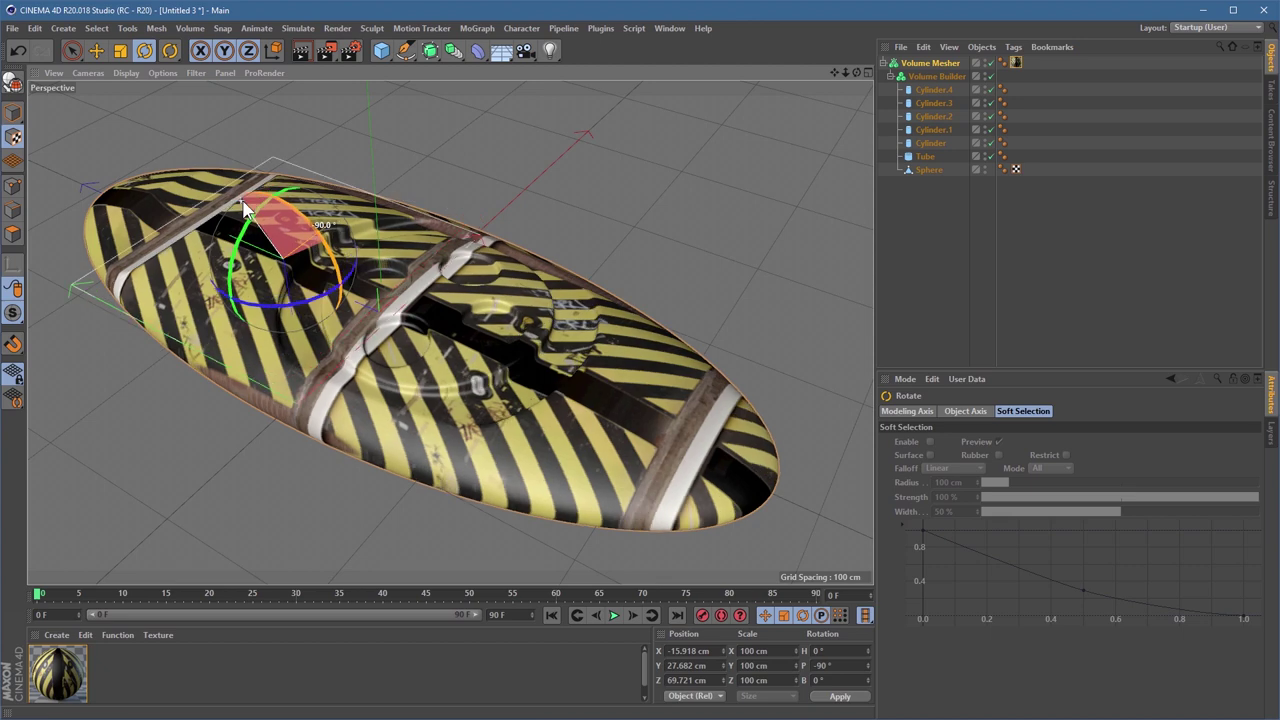
key("t")
left_click_drag(127, 363, 137, 443)
key("e")
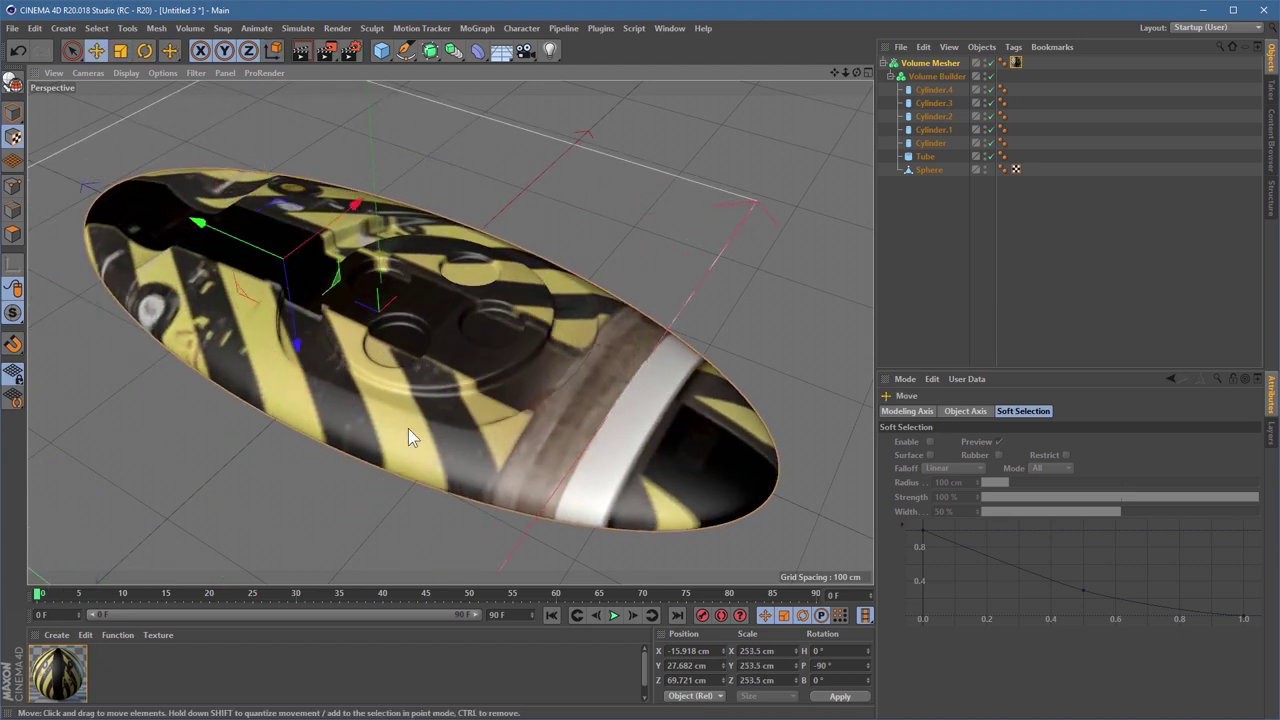
left_click_drag(408, 428, 575, 436)
key("t")
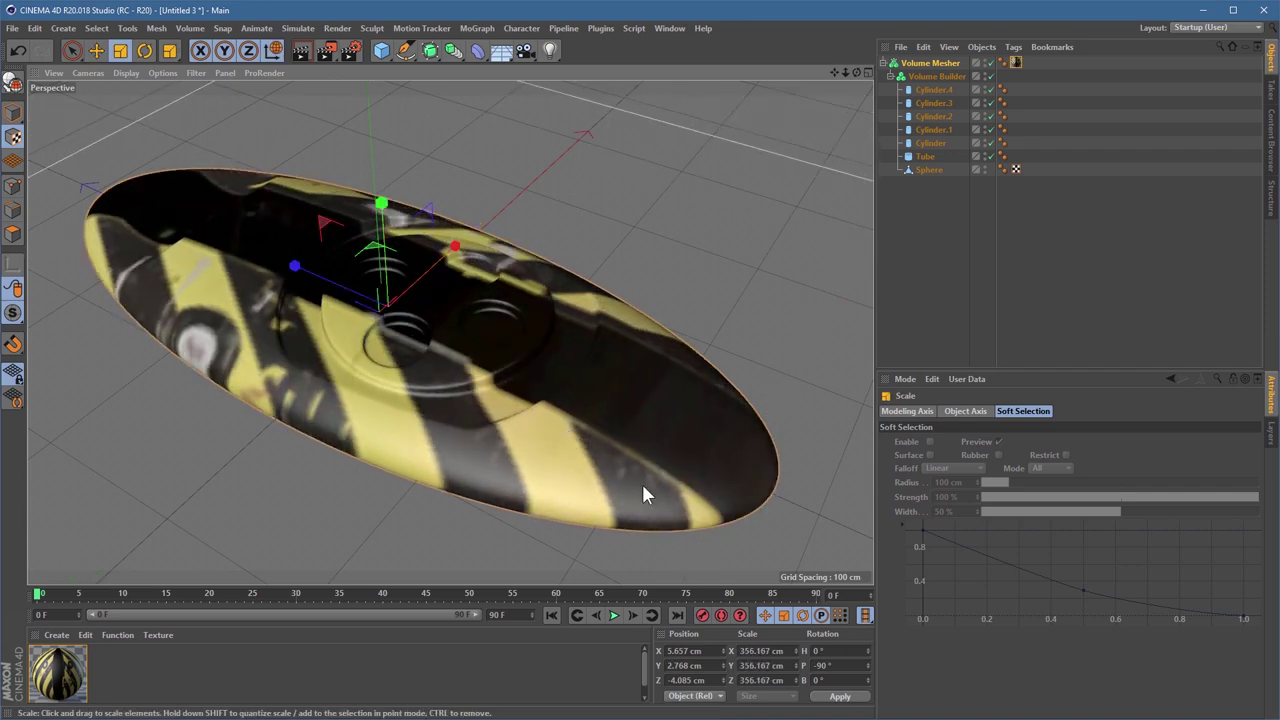
left_click_drag(641, 481, 638, 368, "alt")
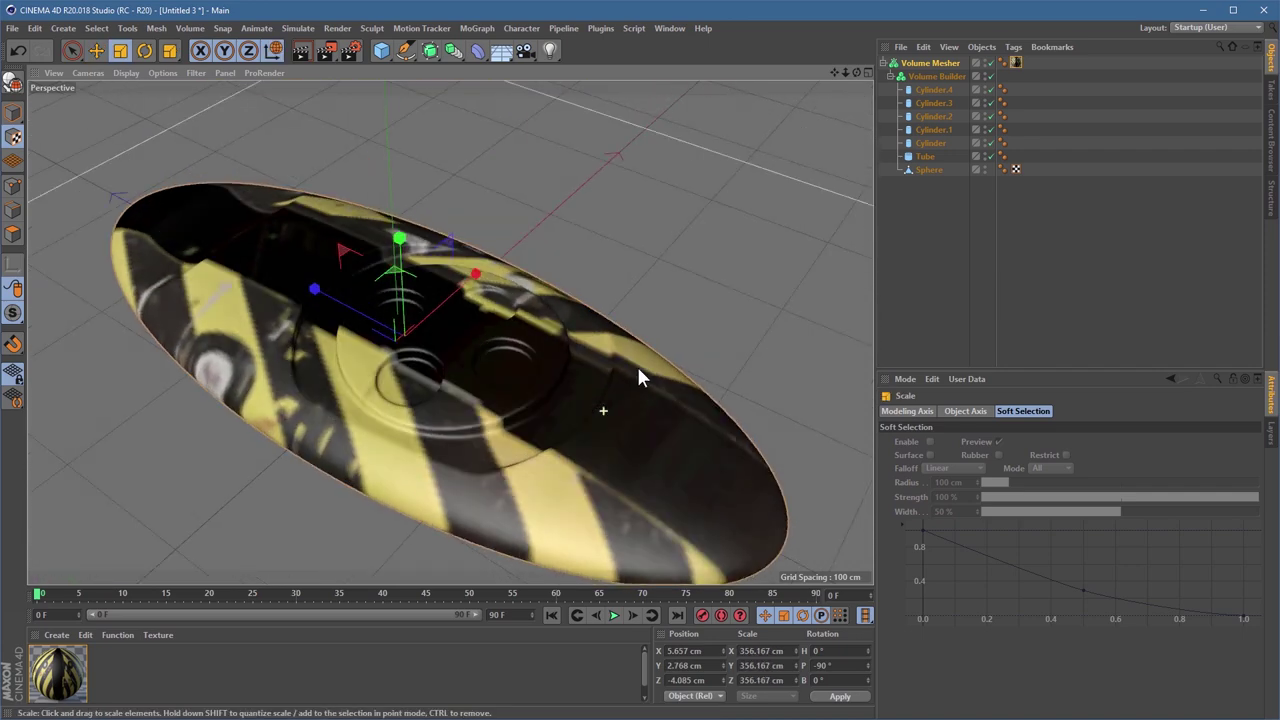